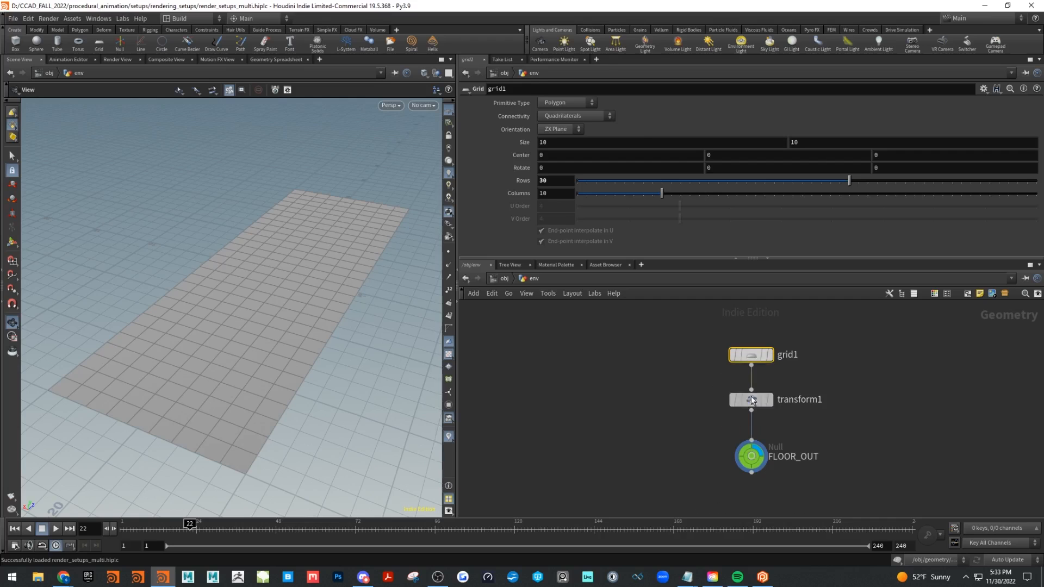
- Check the FLOOR_OUT null, leave the env network, and open the geometry object's network down to its output nulls and switch
{"action": "left_click", "coordinate": [751, 456]}
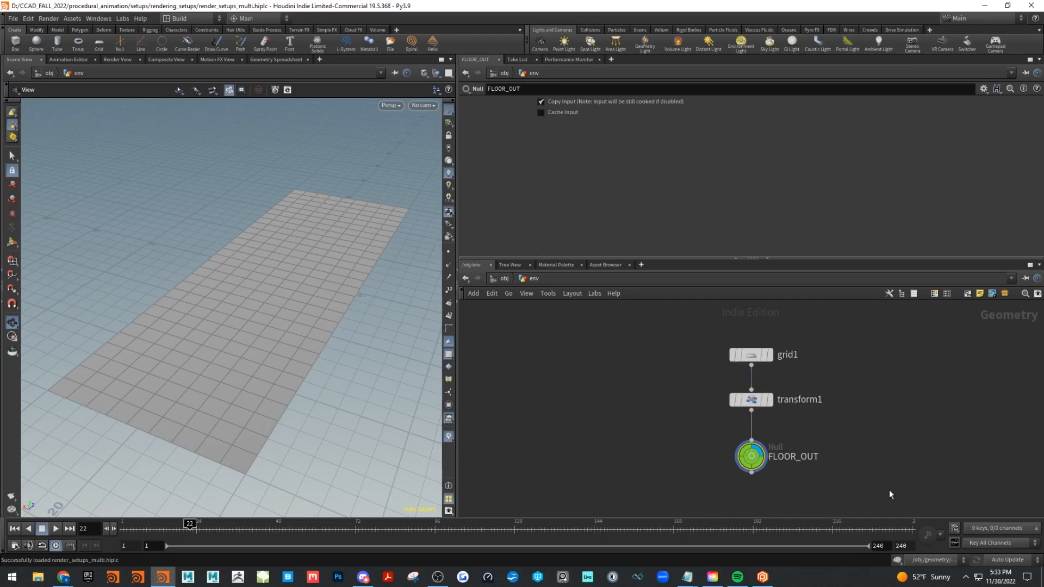
{"action": "left_click", "coordinate": [505, 279]}
{"action": "double_click", "coordinate": [607, 426]}
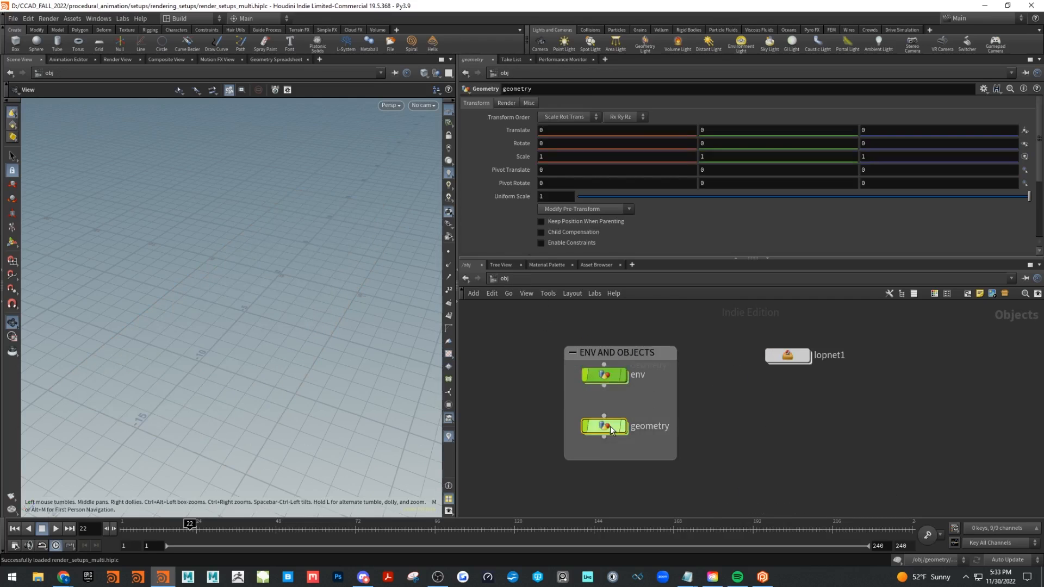
{"action": "left_click_drag", "start_coordinate": [666, 261], "coordinate": [668, 164]}
{"action": "scroll", "coordinate": [772, 315], "scroll_direction": "up", "scroll_amount": 5}
{"action": "middle_click_drag", "start_coordinate": [833, 299], "coordinate": [832, 251]}
{"action": "scroll", "coordinate": [639, 316], "scroll_direction": "up", "scroll_amount": 3}
{"action": "middle_click_drag", "start_coordinate": [632, 304], "coordinate": [592, 182]}
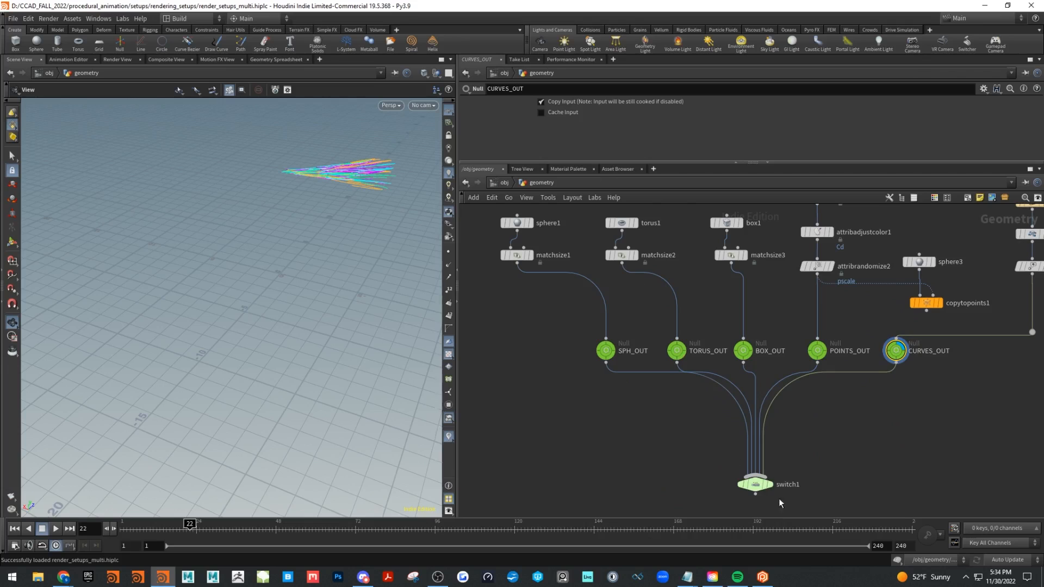
- Display switch1 and test its Select Input with input 2 for the box and the sphere input
{"action": "left_click", "coordinate": [770, 484]}
{"action": "left_click", "coordinate": [763, 491]}
{"action": "left_click_drag", "start_coordinate": [326, 330], "coordinate": [359, 371]}
{"action": "left_click_drag", "start_coordinate": [591, 109], "coordinate": [668, 103]}
{"action": "left_click_drag", "start_coordinate": [228, 345], "coordinate": [257, 354]}
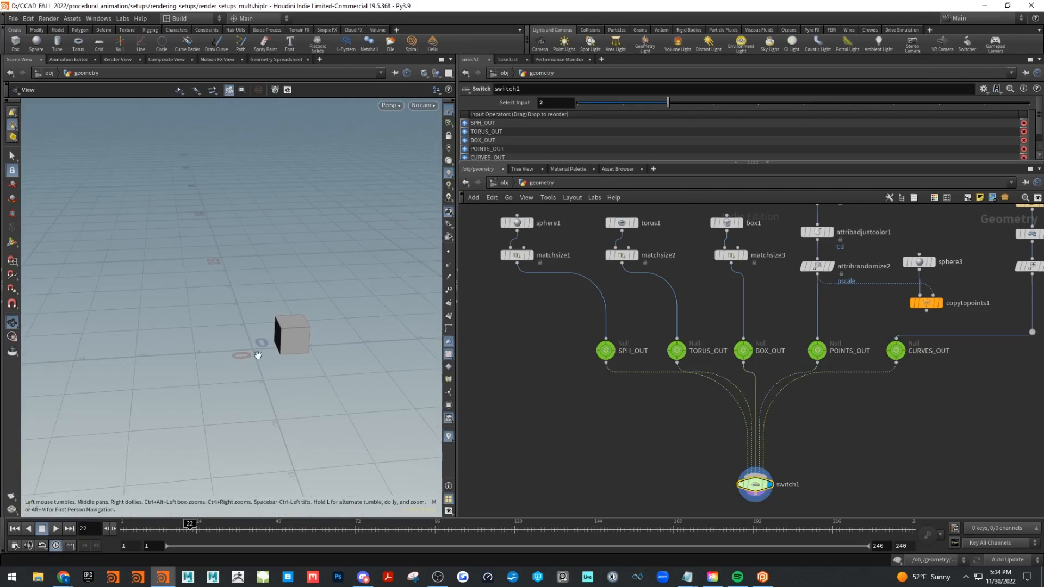
{"action": "left_click_drag", "start_coordinate": [668, 104], "coordinate": [569, 99]}
{"action": "left_click_drag", "start_coordinate": [310, 353], "coordinate": [287, 359]}
- Examine the five output nulls feeding the switch and the node chains above them
{"action": "middle_click_drag", "start_coordinate": [840, 483], "coordinate": [665, 502]}
{"action": "middle_click_drag", "start_coordinate": [738, 471], "coordinate": [840, 439]}
{"action": "left_click_drag", "start_coordinate": [568, 328], "coordinate": [882, 361]}
{"action": "middle_click_drag", "start_coordinate": [867, 377], "coordinate": [892, 476]}
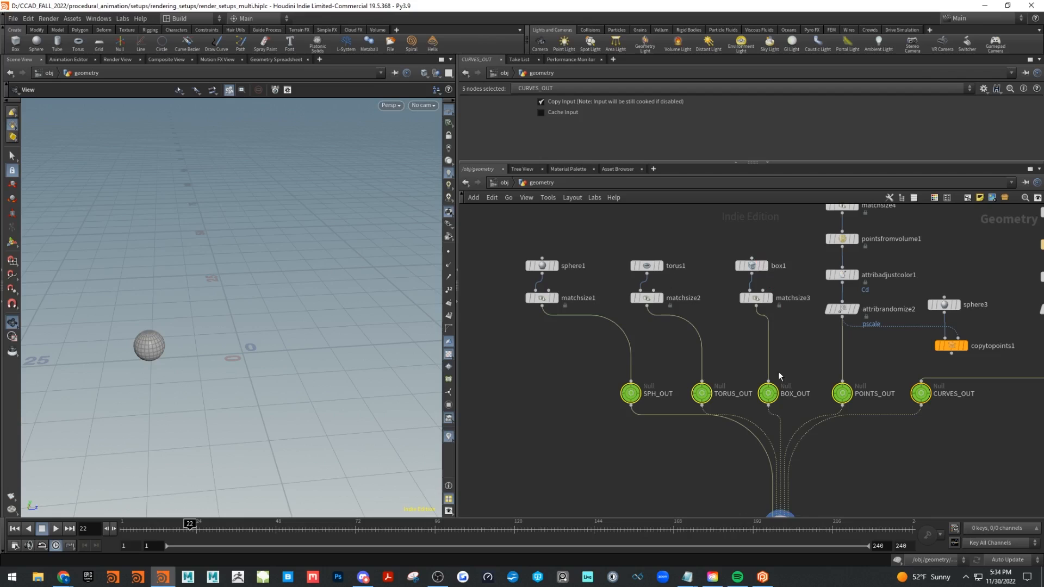
{"action": "middle_click_drag", "start_coordinate": [934, 473], "coordinate": [765, 464]}
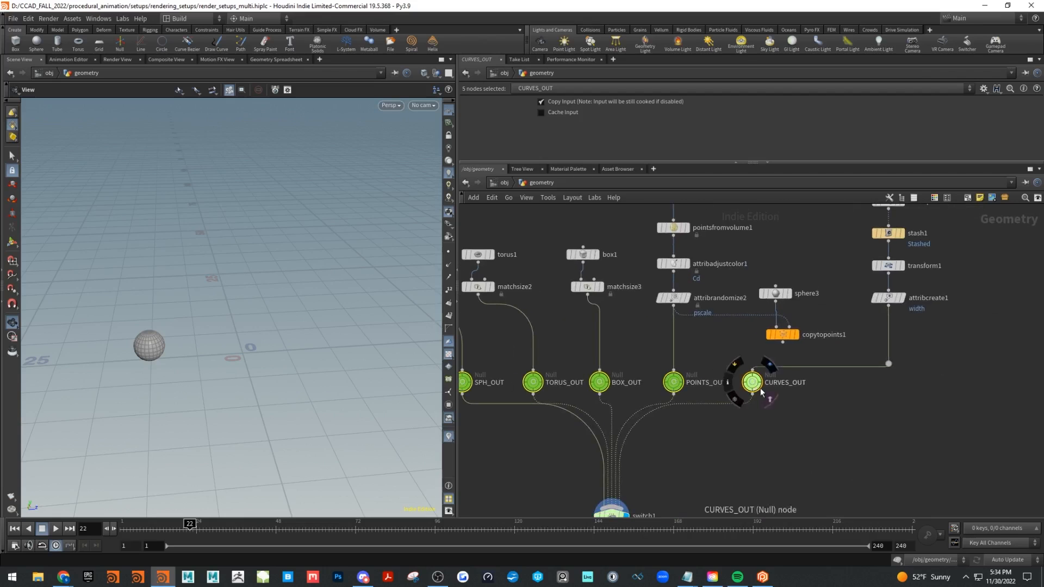
{"action": "middle_click_drag", "start_coordinate": [927, 369], "coordinate": [909, 434]}
{"action": "scroll", "coordinate": [952, 379], "scroll_direction": "down", "scroll_amount": 1}
{"action": "middle_click_drag", "start_coordinate": [955, 330], "coordinate": [935, 390]}
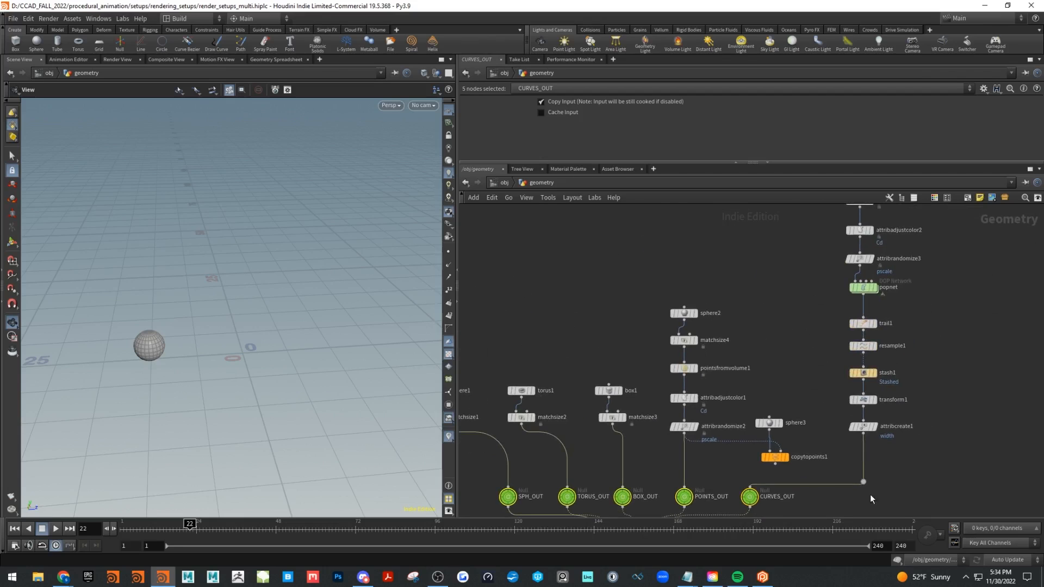
{"action": "scroll", "coordinate": [762, 331], "scroll_direction": "up", "scroll_amount": 2}
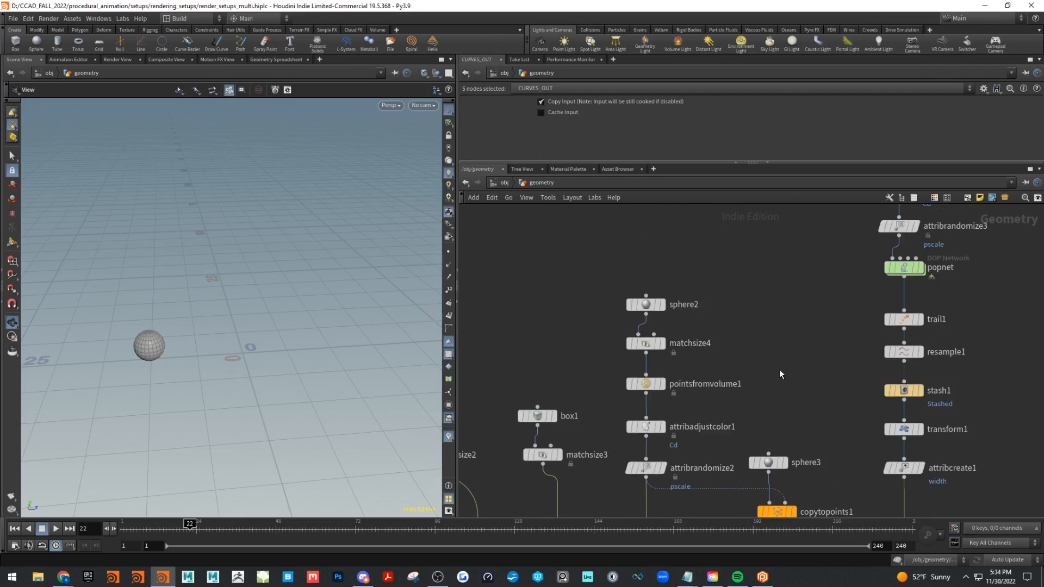
- Inspect sphere2 and display matchsize4 in the points chain to view the placed sphere up close
{"action": "middle_click_drag", "start_coordinate": [778, 369], "coordinate": [825, 314]}
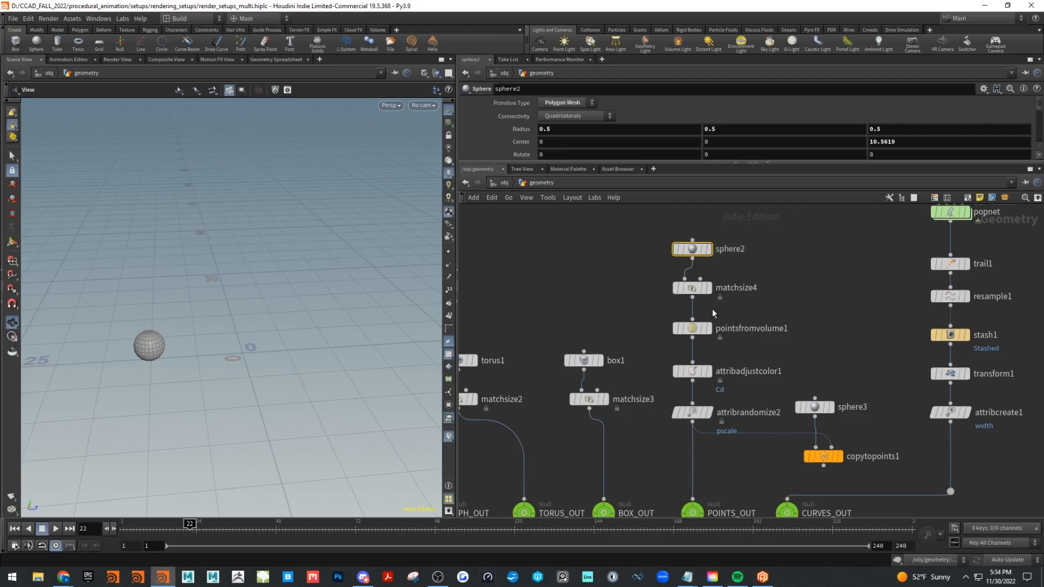
{"action": "left_click", "coordinate": [690, 297]}
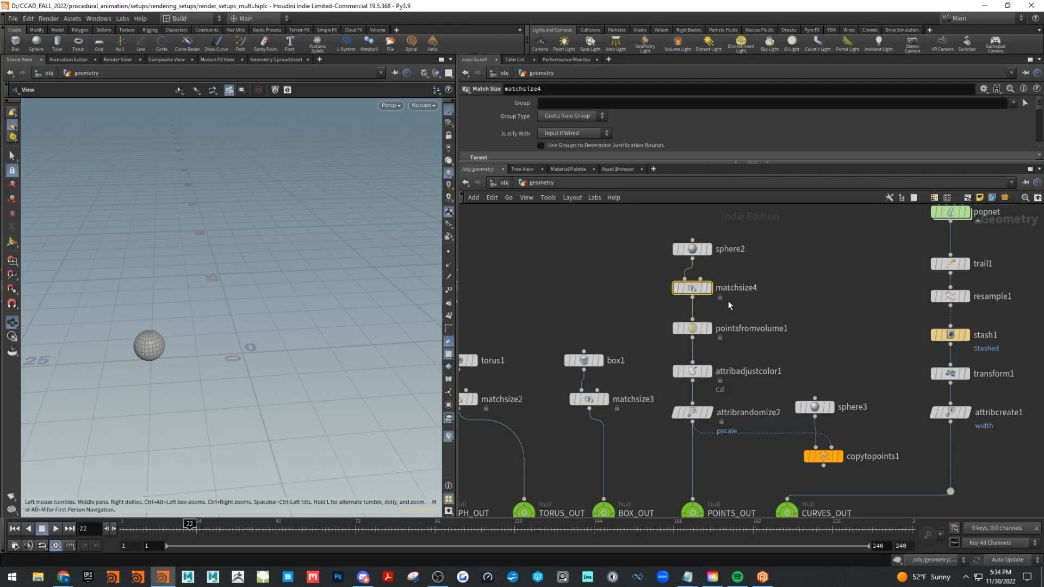
{"action": "left_click", "coordinate": [709, 288]}
{"action": "middle_click_drag", "start_coordinate": [413, 349], "coordinate": [303, 344]}
{"action": "right_click_drag", "start_coordinate": [303, 344], "coordinate": [286, 357]}
{"action": "middle_click_drag", "start_coordinate": [287, 357], "coordinate": [368, 397]}
{"action": "left_click_drag", "start_coordinate": [368, 397], "coordinate": [360, 370]}
{"action": "middle_click_drag", "start_coordinate": [360, 370], "coordinate": [356, 402]}
{"action": "left_click_drag", "start_coordinate": [356, 402], "coordinate": [348, 409]}
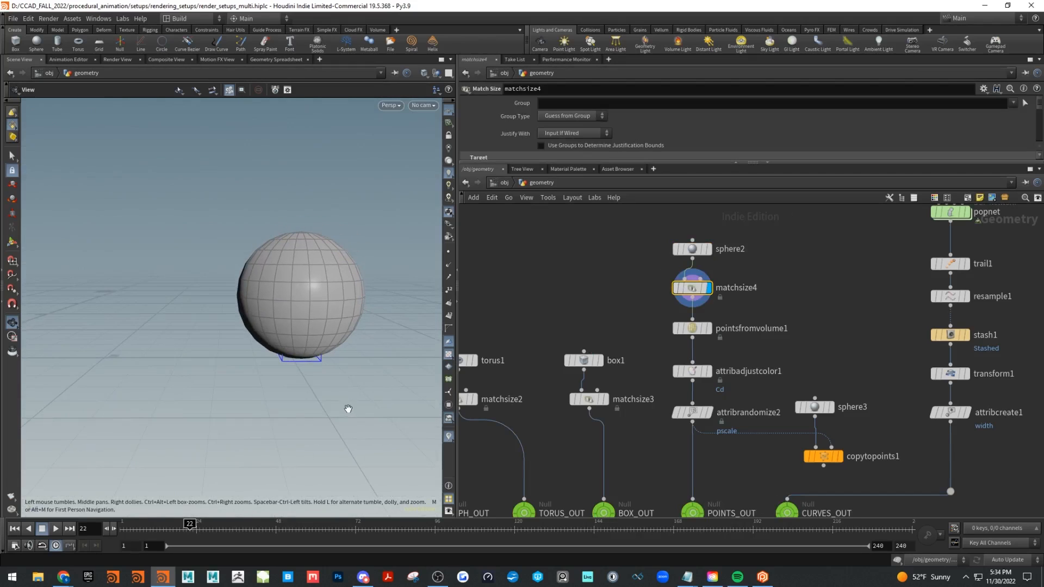
- Display pointsfromvolume1 and view the points generated inside the sphere
{"action": "left_click", "coordinate": [707, 330]}
{"action": "left_click", "coordinate": [701, 334]}
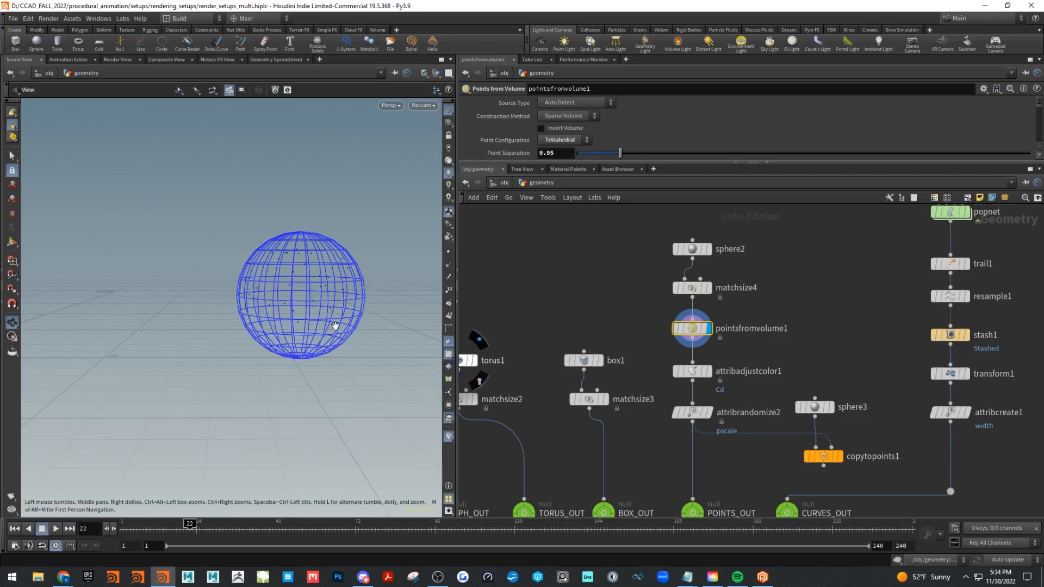
{"action": "scroll", "coordinate": [185, 308], "scroll_direction": "down", "scroll_amount": 3}
{"action": "middle_click_drag", "start_coordinate": [185, 308], "coordinate": [221, 335]}
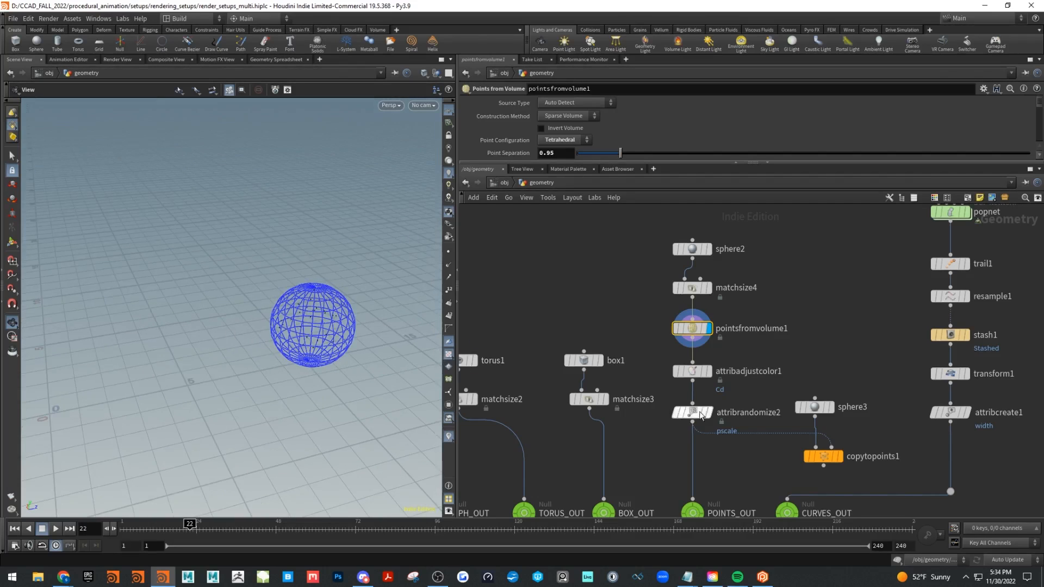
- Display attribadjustcolor1 and review its random color ramp settings in an enlarged parameter area
{"action": "left_click", "coordinate": [710, 372]}
{"action": "left_click", "coordinate": [699, 372]}
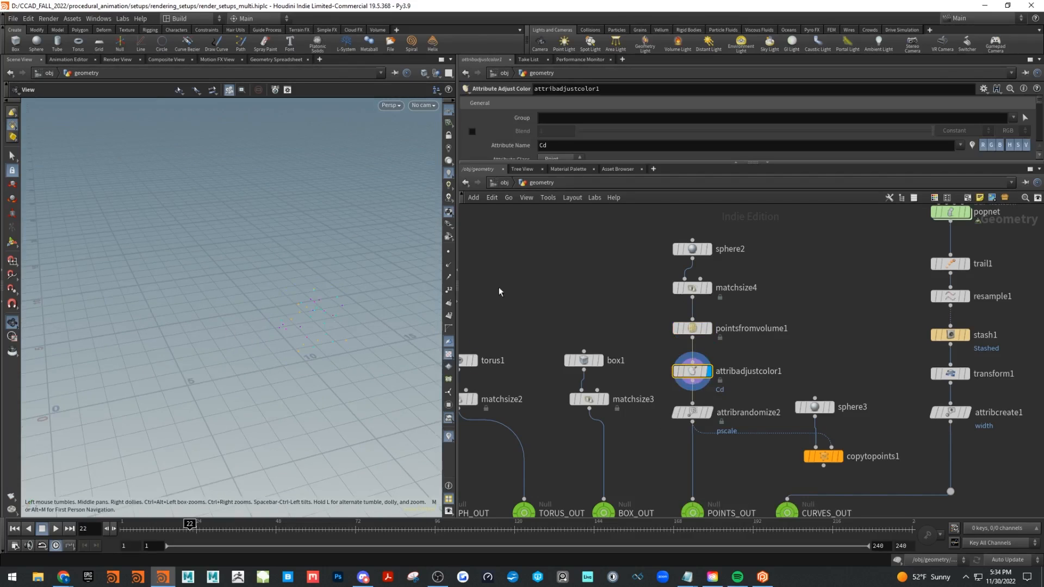
{"action": "scroll", "coordinate": [567, 146], "scroll_direction": "down", "scroll_amount": 2}
{"action": "left_click_drag", "start_coordinate": [562, 162], "coordinate": [571, 245]}
{"action": "scroll", "coordinate": [607, 220], "scroll_direction": "down", "scroll_amount": 2}
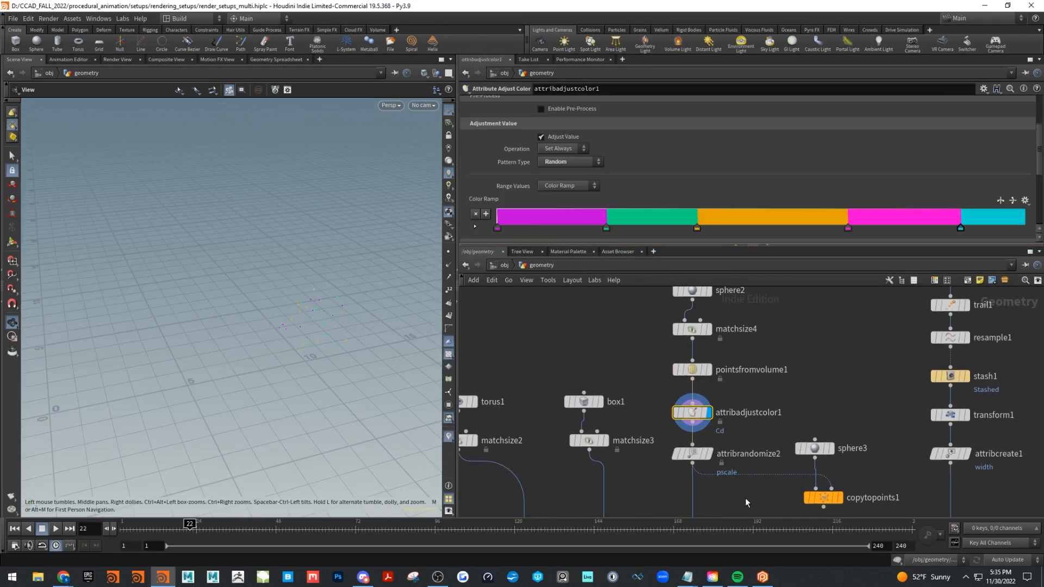
{"action": "middle_click_drag", "start_coordinate": [745, 498], "coordinate": [733, 424]}
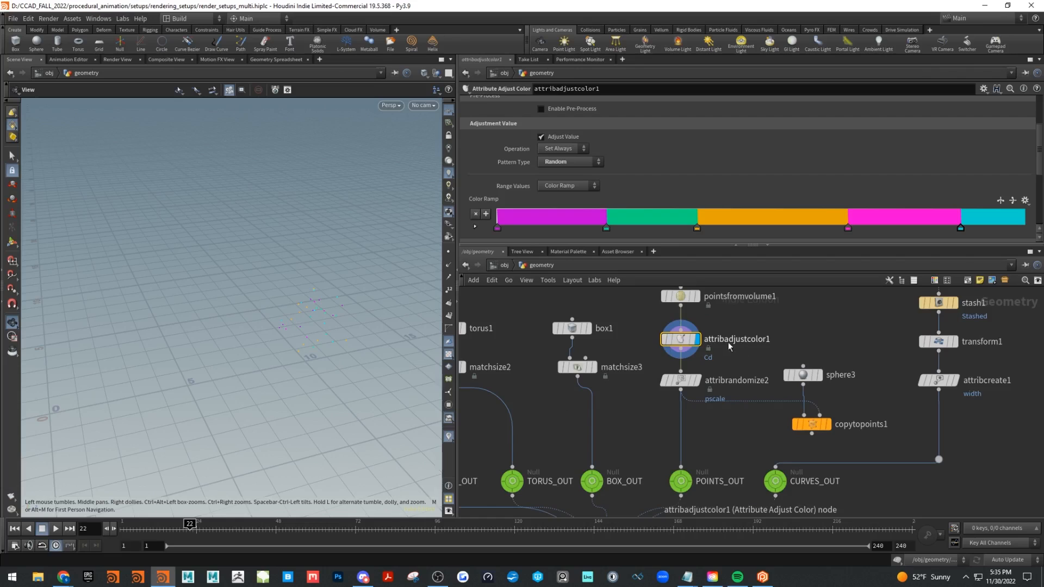
- Review attribrandomize2's pscale attribute settings and look closer at the scattered points
{"action": "left_click", "coordinate": [679, 380]}
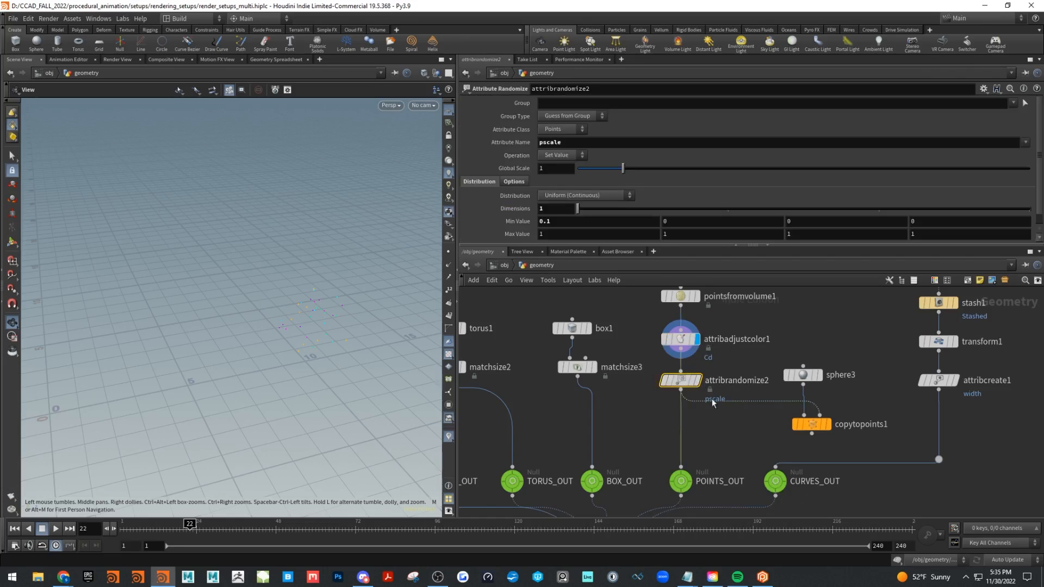
{"action": "key", "text": "Return"}
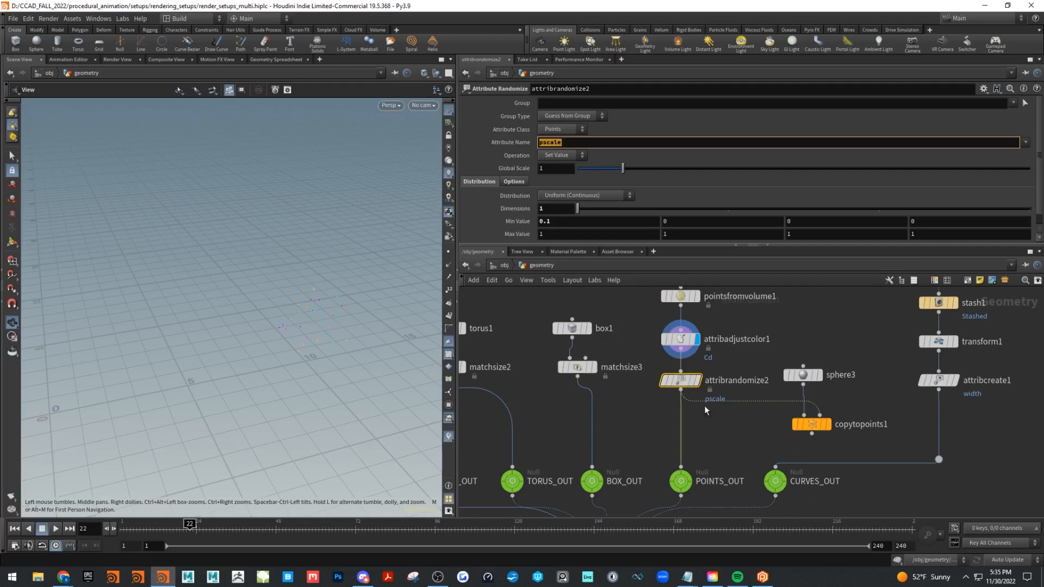
{"action": "left_click_drag", "start_coordinate": [328, 329], "coordinate": [286, 311]}
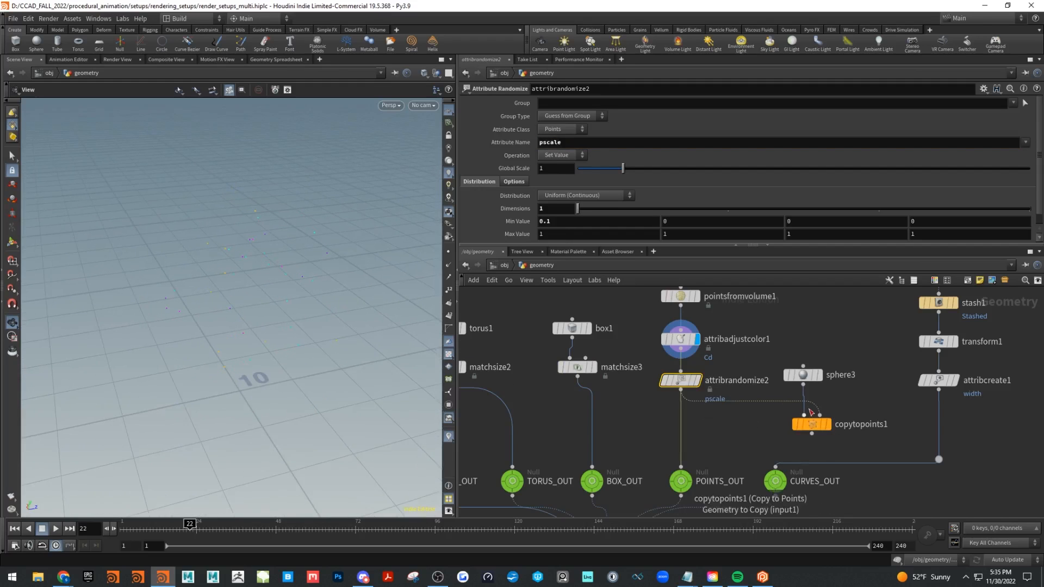
- Display copytopoints1 and frame the colored spheres copied onto the points
{"action": "left_click", "coordinate": [828, 425]}
{"action": "left_click", "coordinate": [816, 429]}
{"action": "mouse_move", "coordinate": [366, 315]}
{"action": "left_mouse_down"}
{"action": "mouse_move", "coordinate": [319, 310]}
{"action": "mouse_move", "coordinate": [348, 307]}
{"action": "left_mouse_up"}
{"action": "key", "text": "f"}
{"action": "left_click_drag", "start_coordinate": [267, 300], "coordinate": [240, 303]}
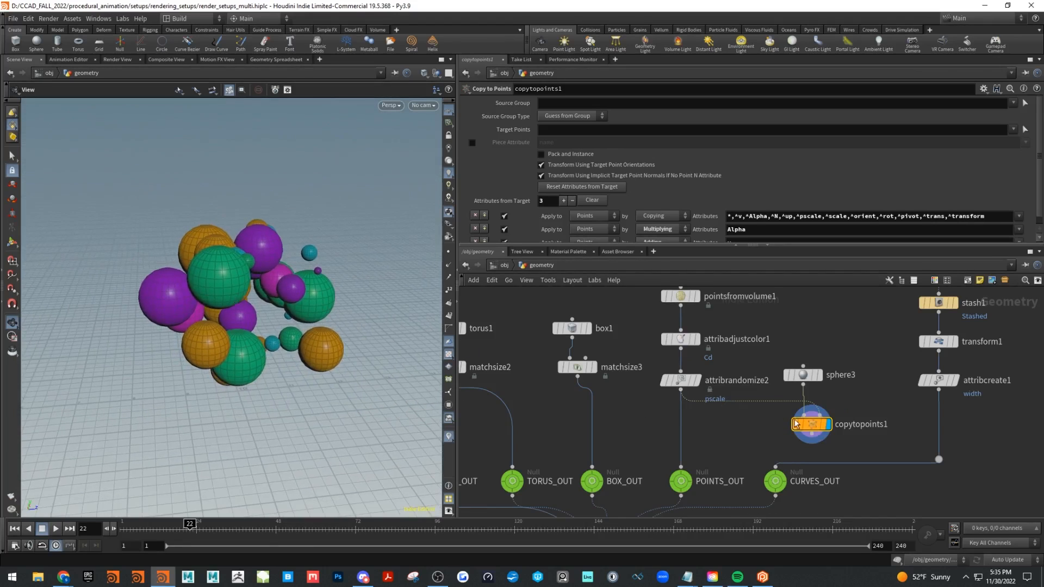
- Display sphere4 and matchsize5 in turn at the start of the curves chain
{"action": "middle_click_drag", "start_coordinate": [733, 449], "coordinate": [727, 381]}
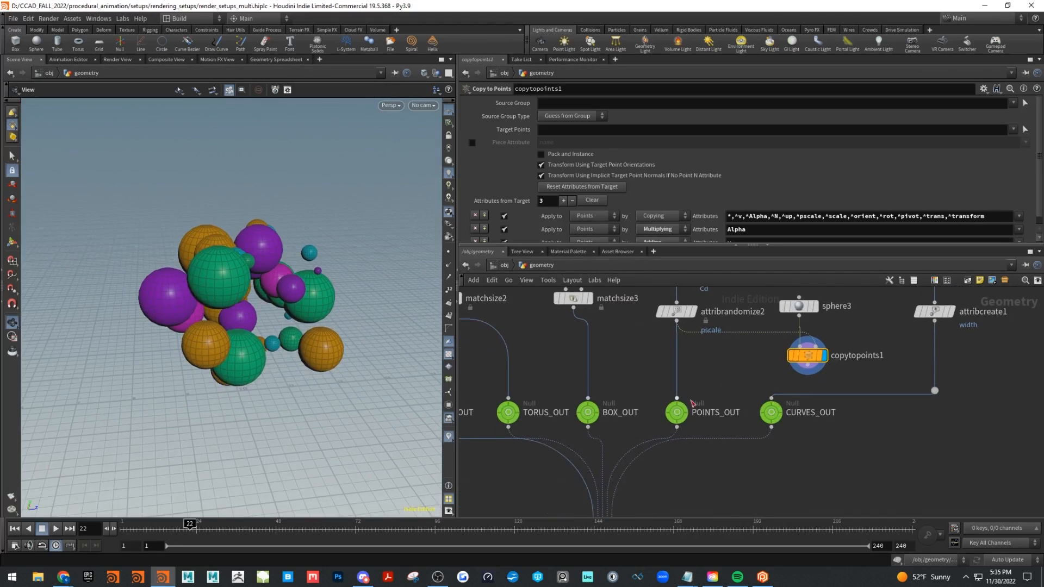
{"action": "middle_click_drag", "start_coordinate": [898, 438], "coordinate": [801, 475]}
{"action": "mouse_move", "coordinate": [918, 364]}
{"action": "middle_mouse_down"}
{"action": "mouse_move", "coordinate": [878, 491]}
{"action": "mouse_move", "coordinate": [898, 473]}
{"action": "middle_mouse_up"}
{"action": "middle_click_drag", "start_coordinate": [898, 380], "coordinate": [885, 465]}
{"action": "mouse_move", "coordinate": [901, 343]}
{"action": "middle_mouse_down"}
{"action": "mouse_move", "coordinate": [891, 460]}
{"action": "mouse_move", "coordinate": [879, 393]}
{"action": "middle_mouse_up"}
{"action": "left_click", "coordinate": [777, 343]}
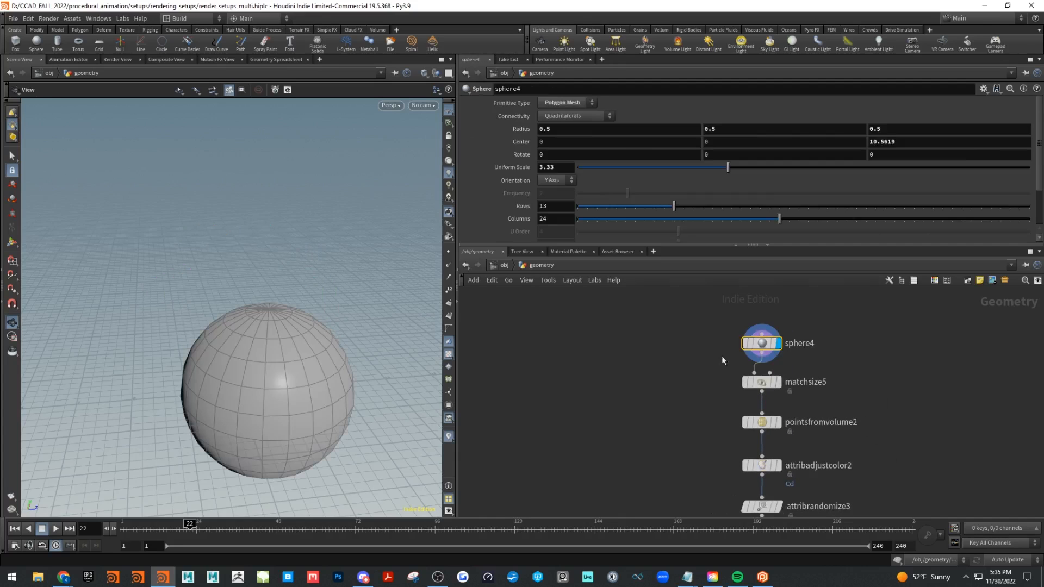
{"action": "left_click_drag", "start_coordinate": [344, 361], "coordinate": [392, 361]}
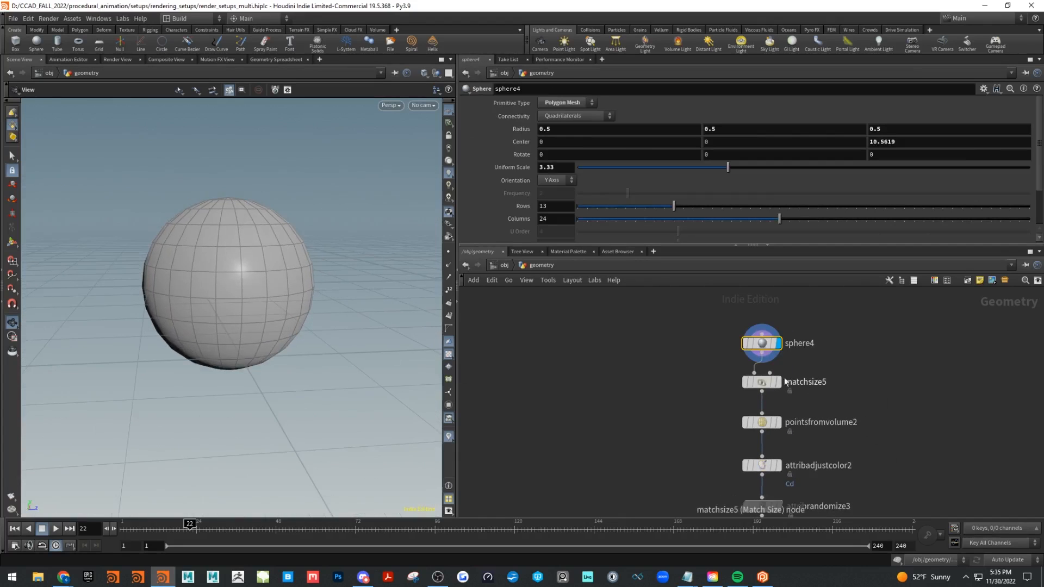
{"action": "left_click", "coordinate": [778, 382]}
{"action": "left_click", "coordinate": [759, 383]}
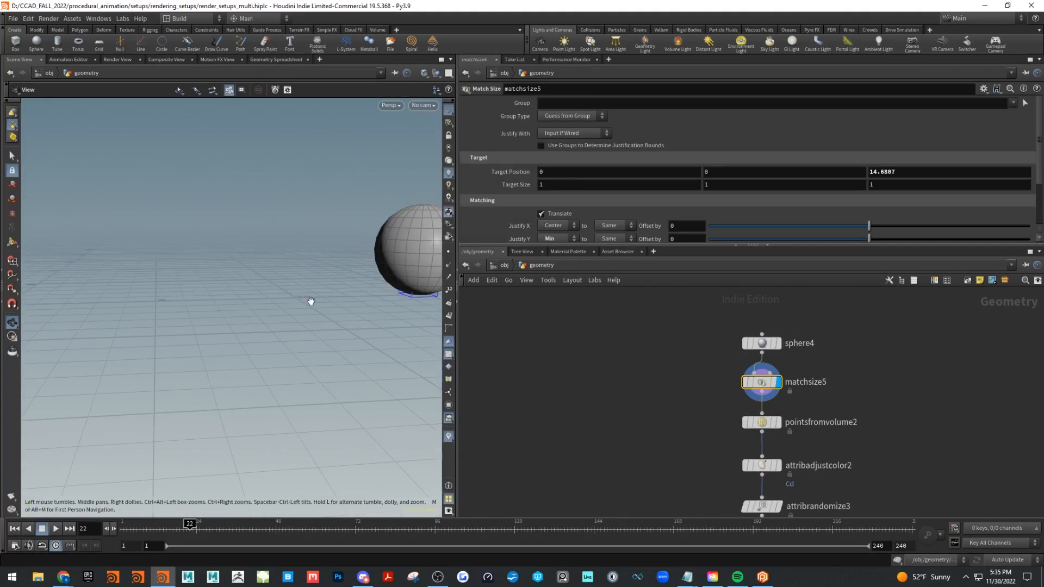
{"action": "left_click_drag", "start_coordinate": [311, 302], "coordinate": [247, 341]}
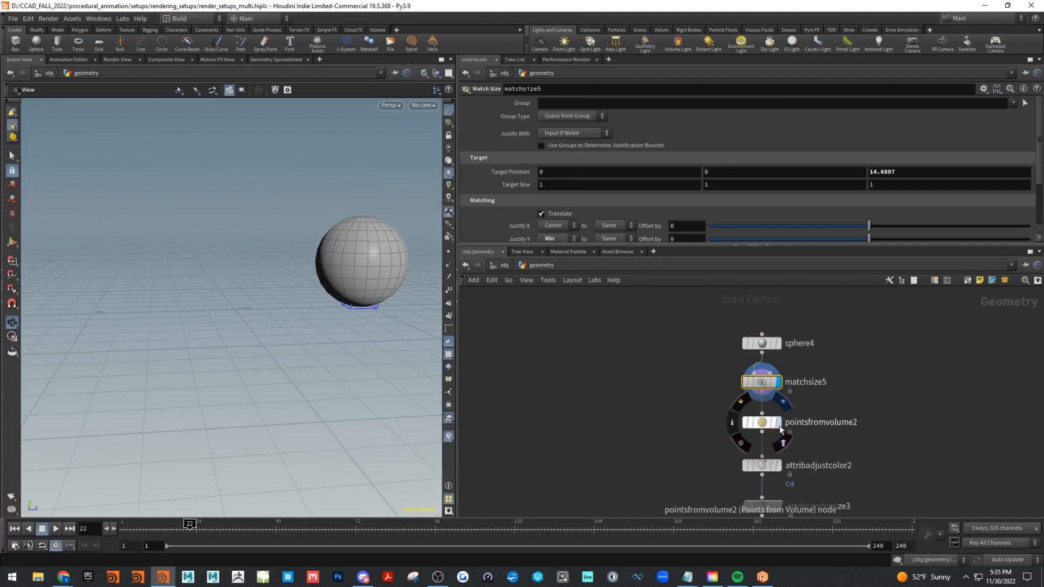
- Display pointsfromvolume2, attribadjustcolor2 and attribrandomize3 in turn to review the colored, scaled points of the curves chain
{"action": "left_click", "coordinate": [778, 423]}
{"action": "left_click", "coordinate": [762, 423]}
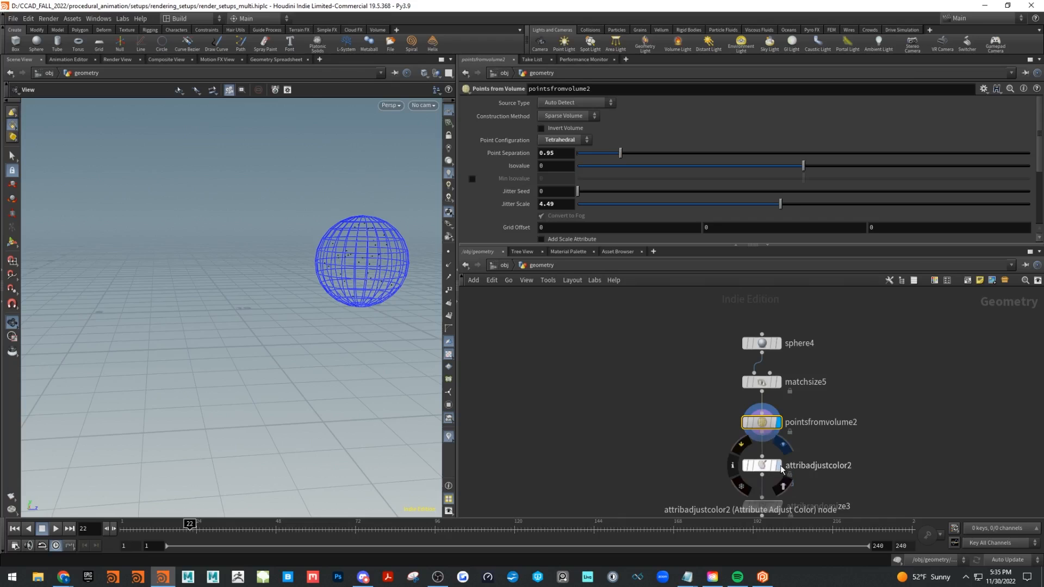
{"action": "left_click", "coordinate": [778, 466]}
{"action": "left_click", "coordinate": [761, 466]}
{"action": "middle_click_drag", "start_coordinate": [878, 441], "coordinate": [873, 313]}
{"action": "left_click", "coordinate": [773, 378]}
{"action": "left_click", "coordinate": [756, 377]}
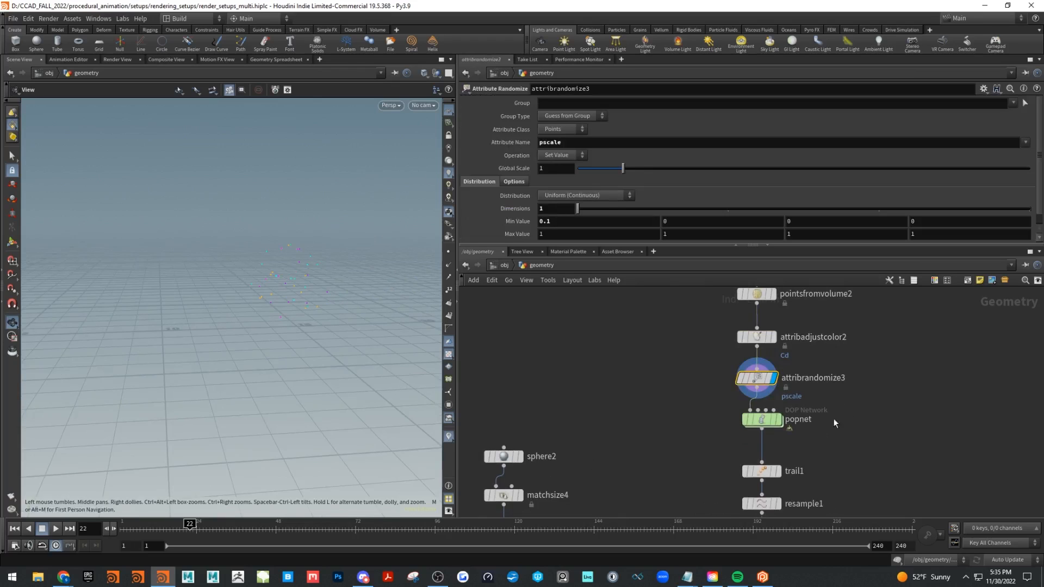
- Display the popnet DOP network and open it to see its particle nodes
{"action": "left_click", "coordinate": [765, 422]}
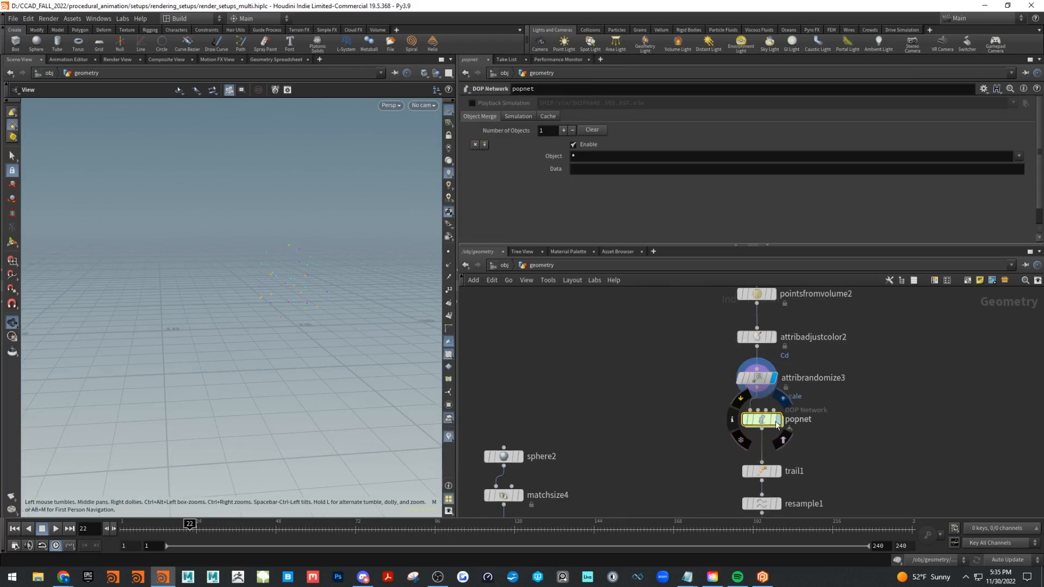
{"action": "key", "text": "r"}
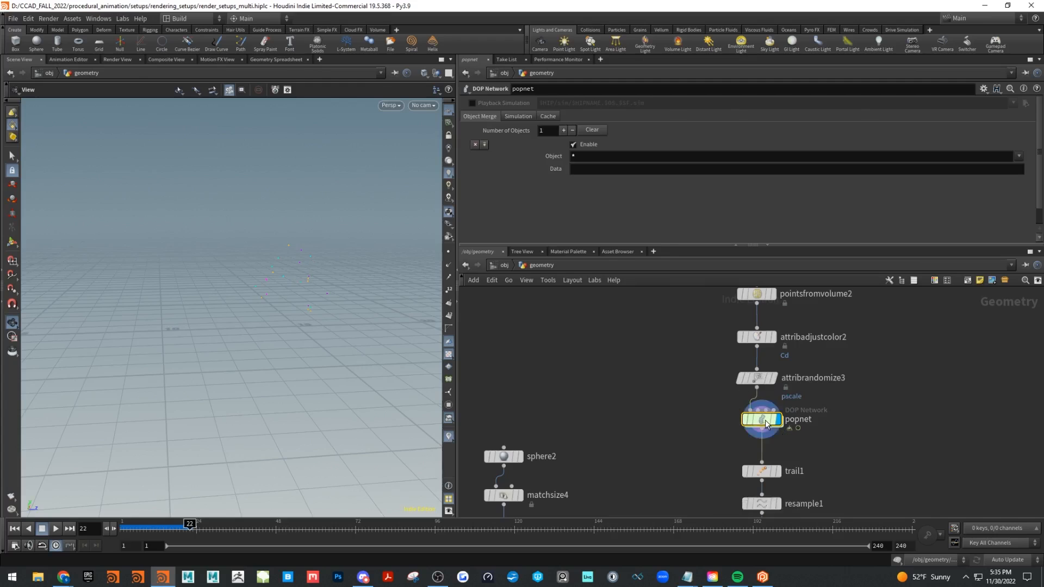
{"action": "double_click", "coordinate": [766, 420]}
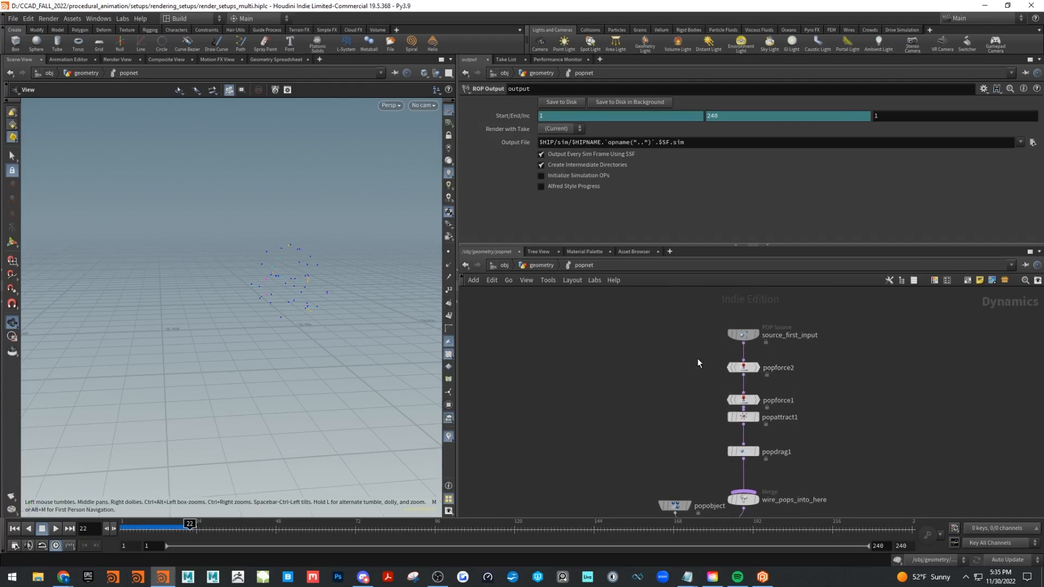
- Examine popnet's force, attract and drag nodes and the birth settings of source_first_input
{"action": "left_click", "coordinate": [743, 400]}
{"action": "middle_click_drag", "start_coordinate": [708, 415], "coordinate": [709, 385]}
{"action": "left_click_drag", "start_coordinate": [707, 381], "coordinate": [768, 399]}
{"action": "middle_click_drag", "start_coordinate": [804, 418], "coordinate": [811, 374]}
{"action": "left_click_drag", "start_coordinate": [687, 367], "coordinate": [790, 395]}
{"action": "middle_click_drag", "start_coordinate": [819, 455], "coordinate": [823, 409]}
{"action": "middle_click_drag", "start_coordinate": [865, 290], "coordinate": [855, 454]}
{"action": "left_click", "coordinate": [745, 393]}
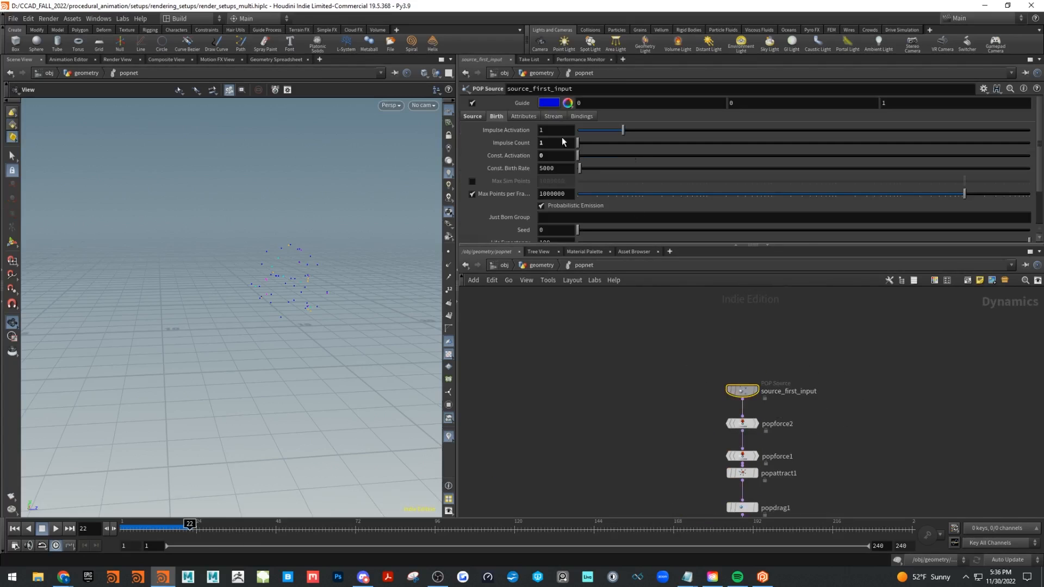
{"action": "left_click_drag", "start_coordinate": [567, 245], "coordinate": [572, 350]}
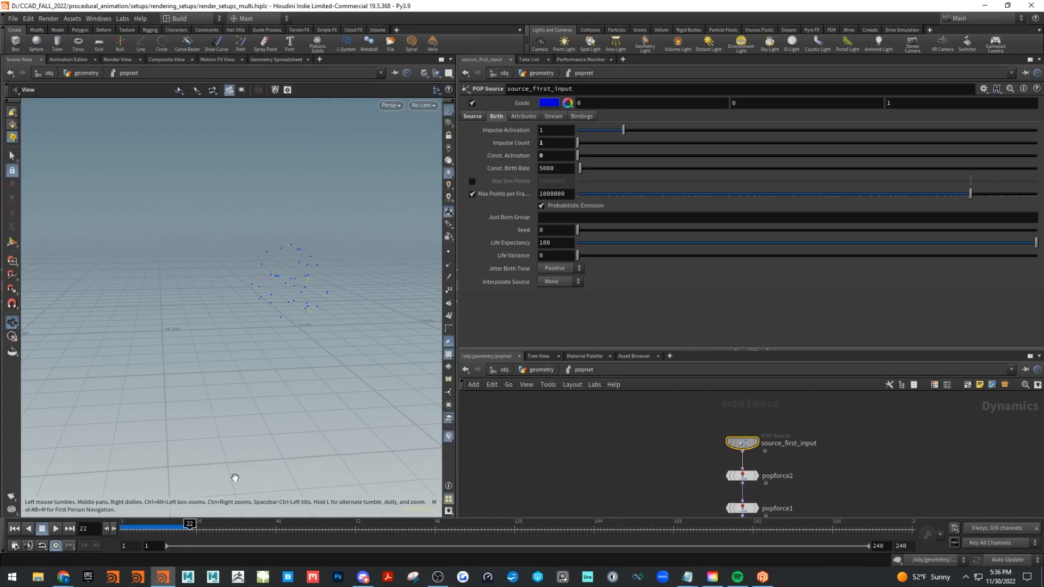
- Scrub through the particle simulation, stop at frame 42, and return to the geometry network
{"action": "left_click_drag", "start_coordinate": [190, 528], "coordinate": [405, 543]}
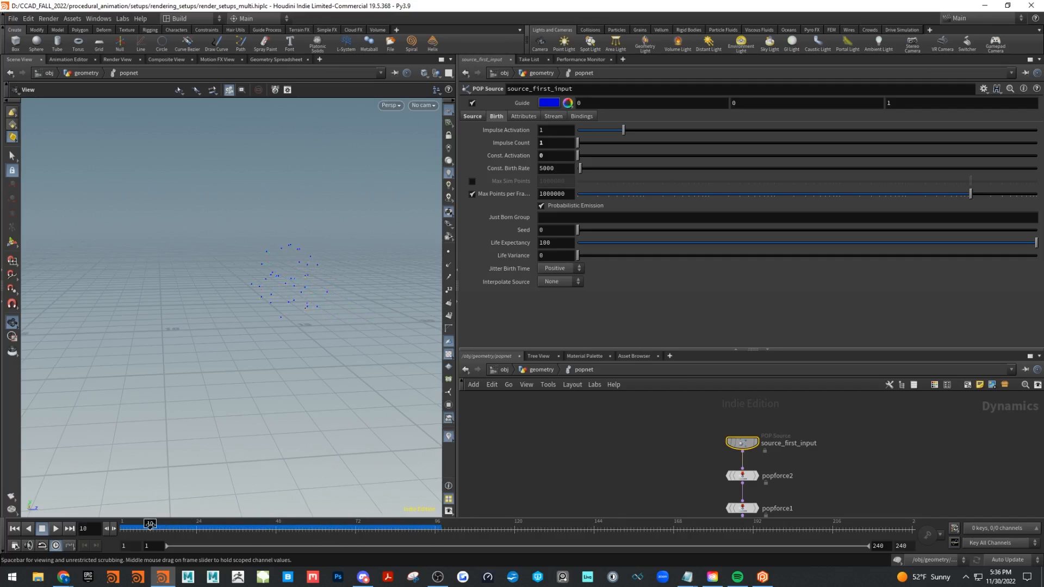
{"action": "left_click_drag", "start_coordinate": [342, 540], "coordinate": [256, 537]}
{"action": "middle_click_drag", "start_coordinate": [879, 503], "coordinate": [869, 385]}
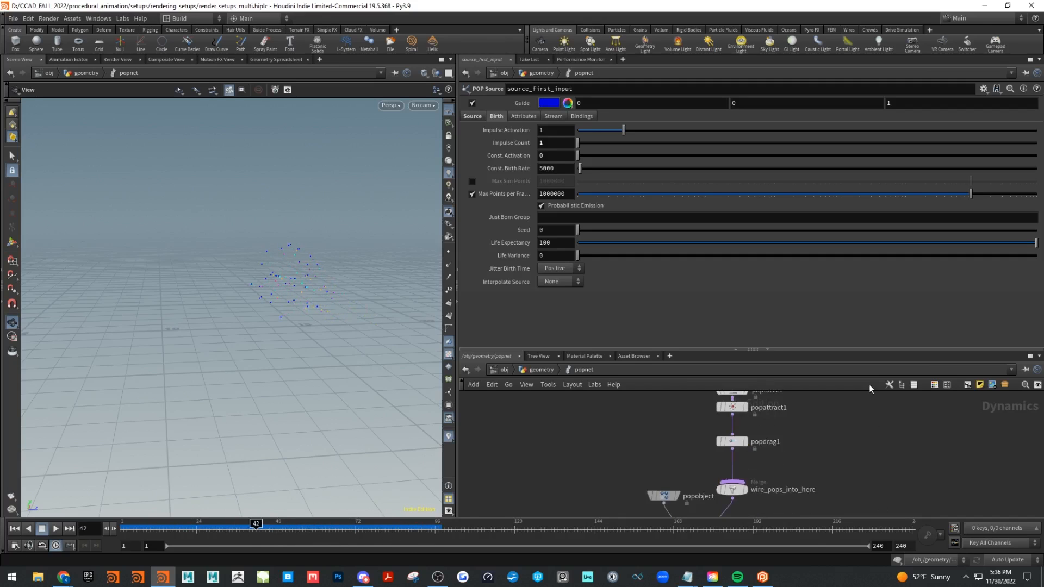
{"action": "key", "text": "u"}
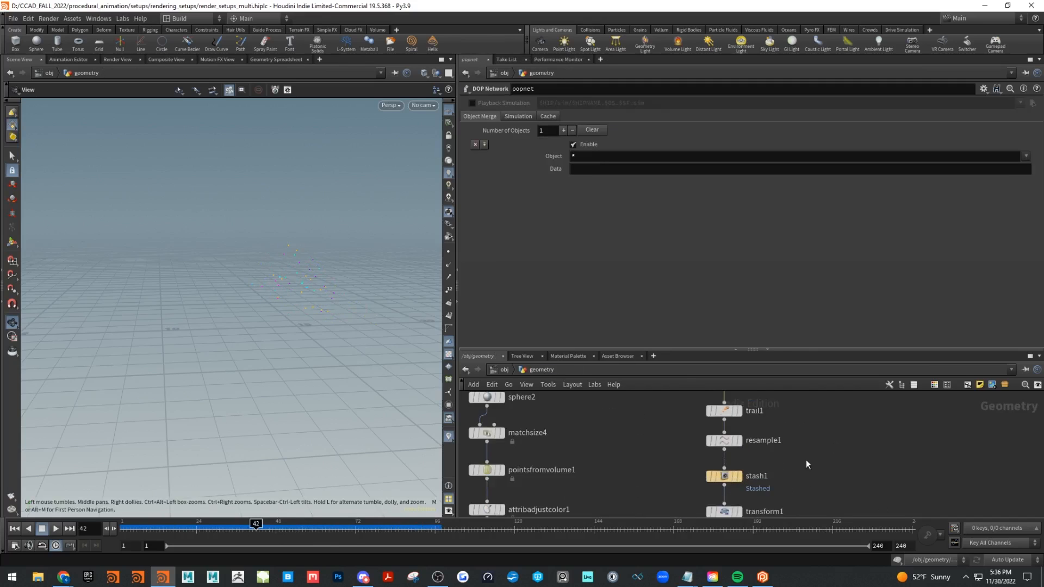
- Display trail1 in the curves chain to view the particle trails connected as polygons
{"action": "left_click", "coordinate": [729, 447]}
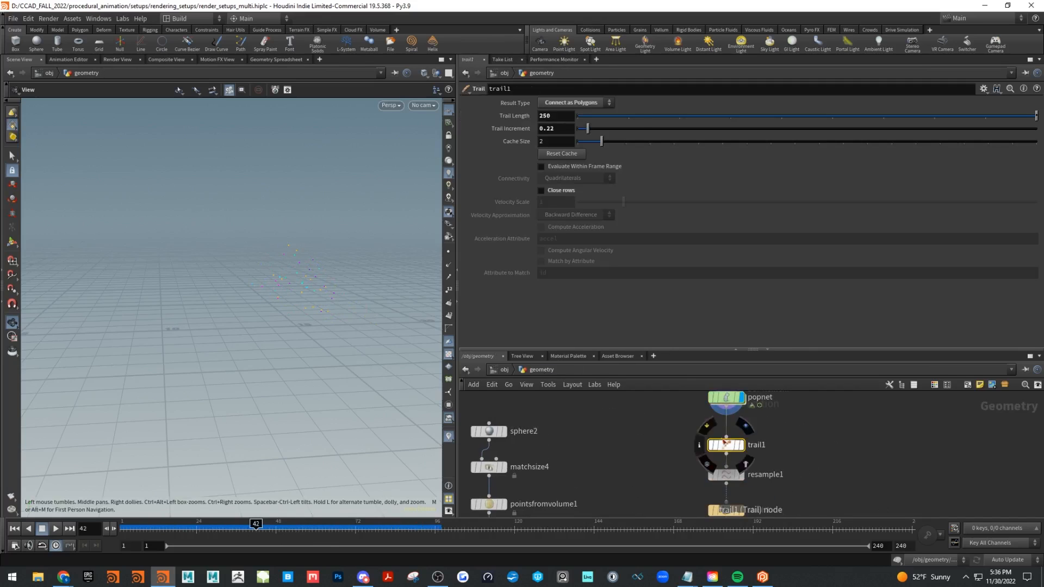
{"action": "left_click", "coordinate": [742, 446]}
{"action": "left_click_drag", "start_coordinate": [310, 315], "coordinate": [385, 337]}
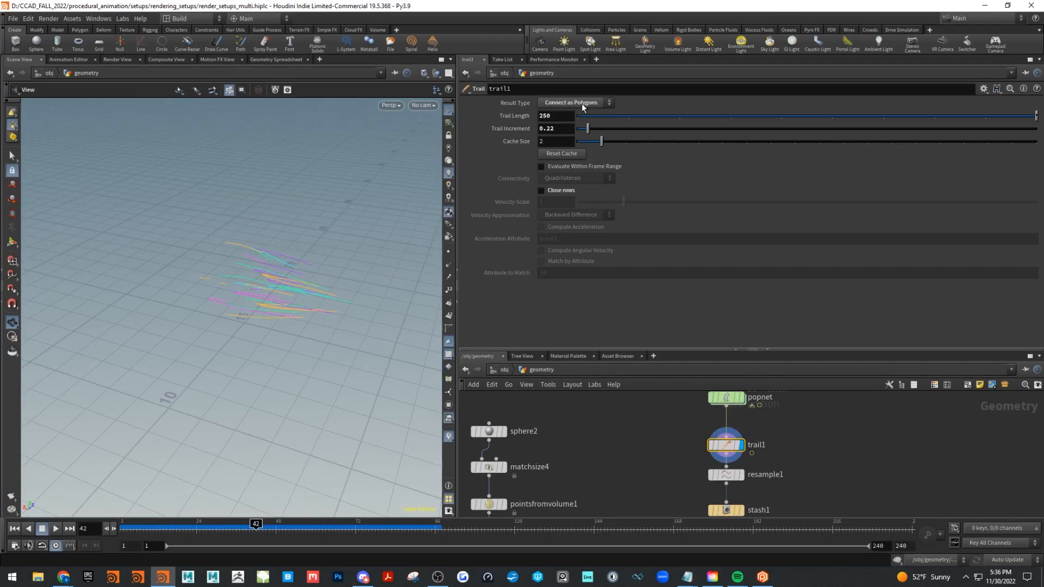
{"action": "middle_click_drag", "start_coordinate": [826, 461], "coordinate": [821, 412]}
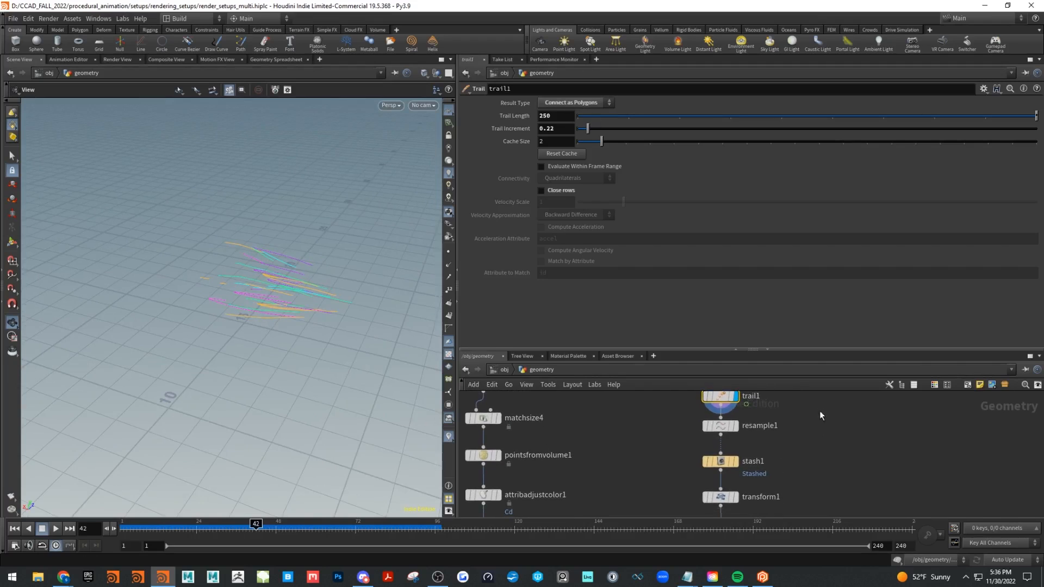
- Display resample1 and turn on point display to inspect the evenly resampled curves
{"action": "left_click", "coordinate": [729, 426]}
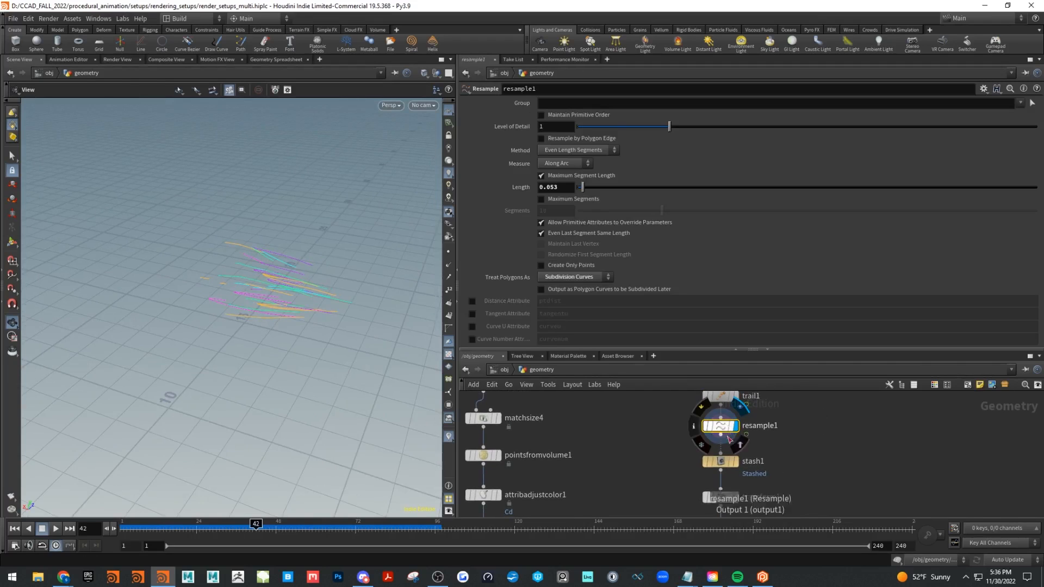
{"action": "left_click", "coordinate": [448, 247]}
{"action": "scroll", "coordinate": [247, 311], "scroll_direction": "up", "scroll_amount": 8}
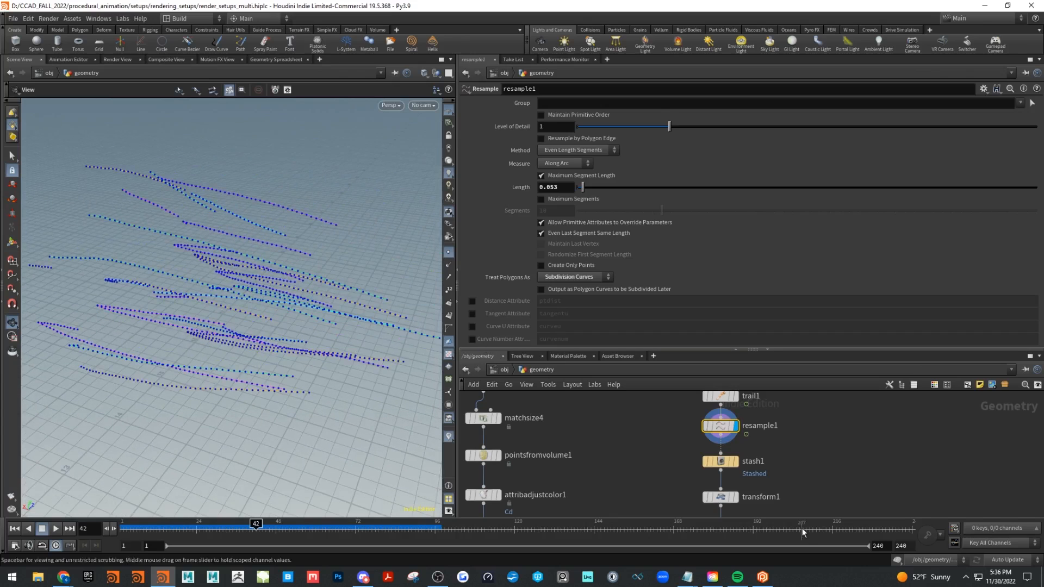
- Display stash1 and transform1 in turn, viewing the repositioned curves with point display turned off
{"action": "left_click", "coordinate": [736, 462]}
{"action": "middle_click_drag", "start_coordinate": [835, 486], "coordinate": [830, 398]}
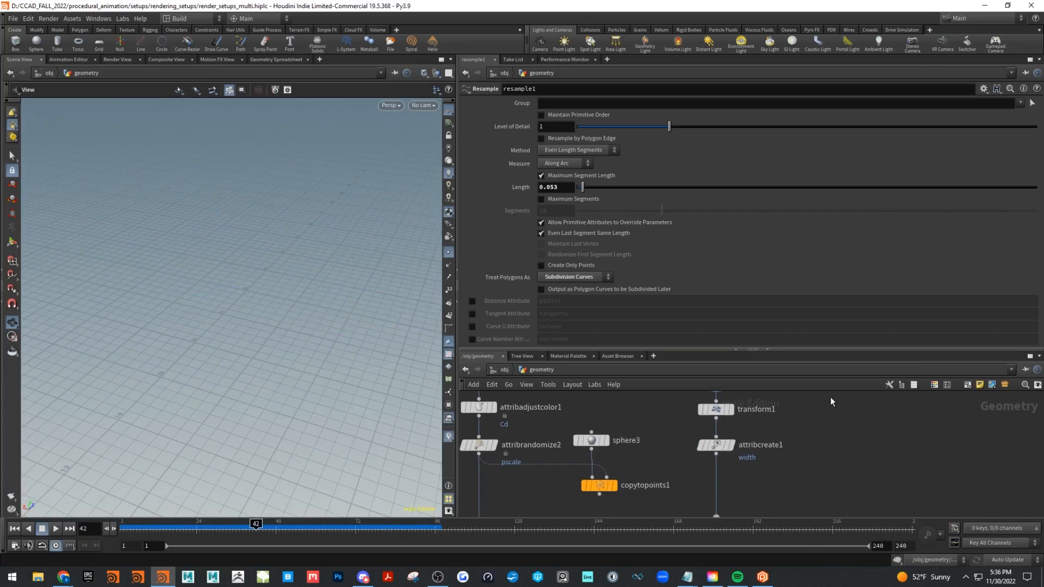
{"action": "left_click", "coordinate": [730, 409]}
{"action": "left_click", "coordinate": [717, 410]}
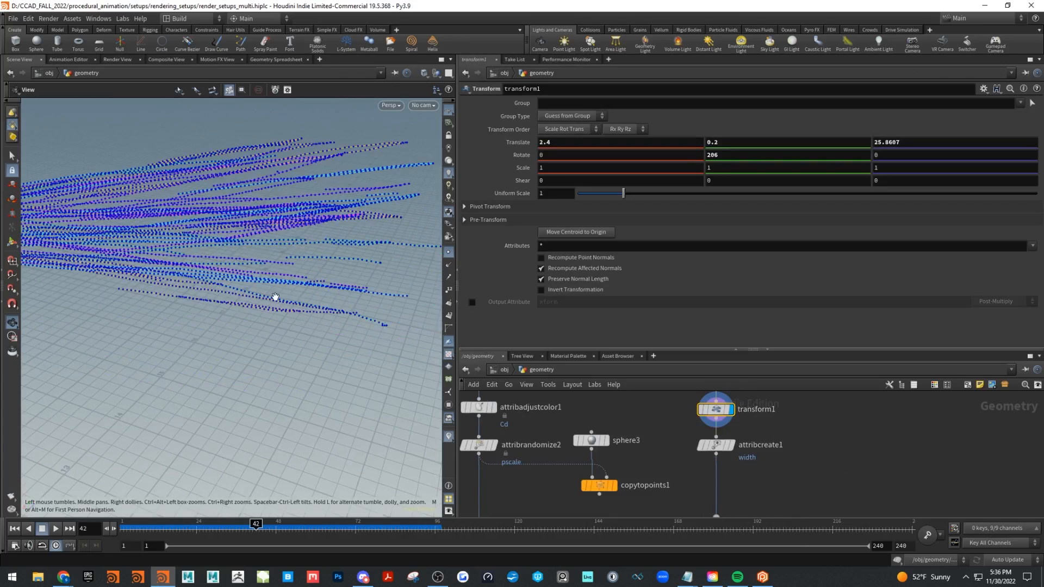
{"action": "left_click_drag", "start_coordinate": [210, 287], "coordinate": [219, 346]}
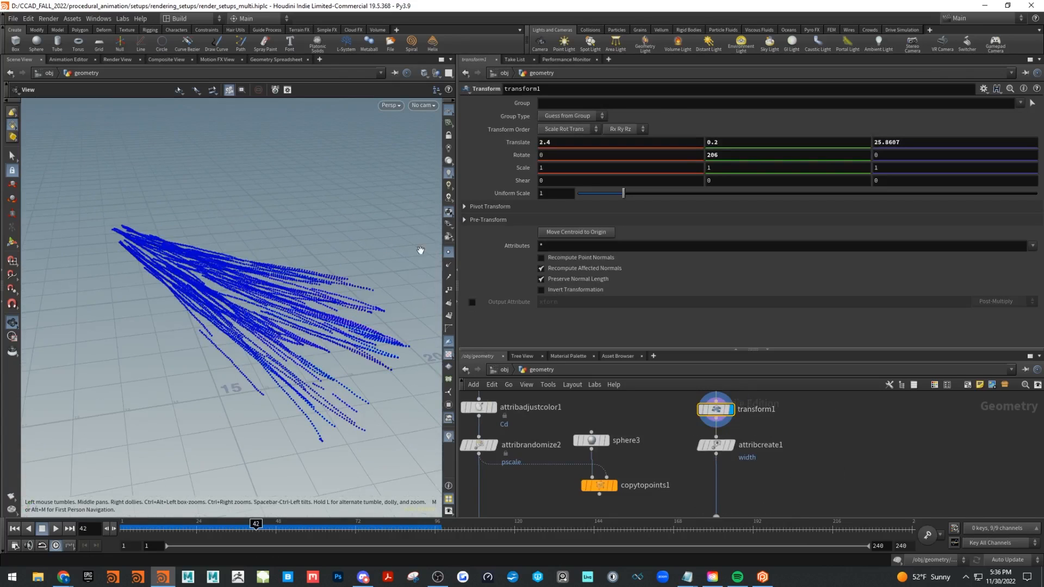
{"action": "left_click", "coordinate": [448, 252]}
{"action": "left_click_drag", "start_coordinate": [282, 298], "coordinate": [277, 284]}
- Examine the attribute name and value in attribcreate1, and view the curves from other angles
{"action": "mouse_move", "coordinate": [795, 491]}
{"action": "middle_mouse_down"}
{"action": "mouse_move", "coordinate": [782, 466]}
{"action": "mouse_move", "coordinate": [802, 476]}
{"action": "middle_mouse_up"}
{"action": "left_click", "coordinate": [702, 420]}
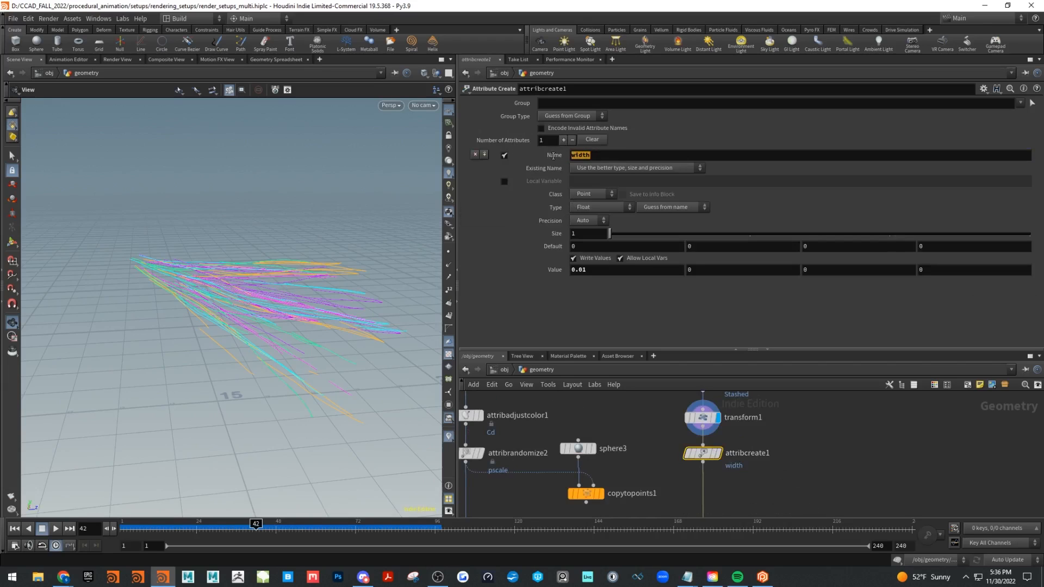
{"action": "left_click_drag", "start_coordinate": [604, 270], "coordinate": [536, 272]}
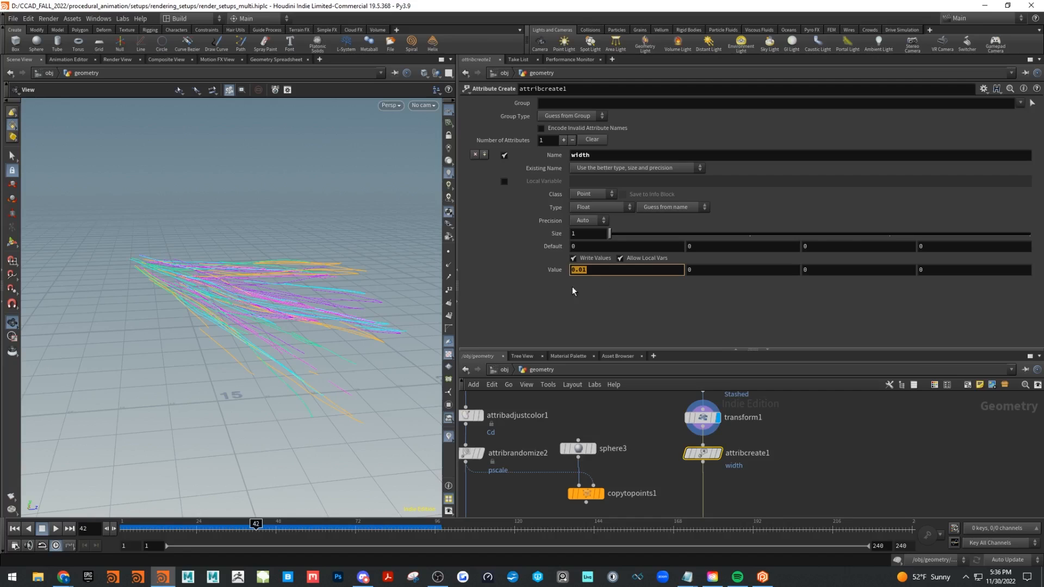
{"action": "left_click_drag", "start_coordinate": [591, 155], "coordinate": [555, 155]}
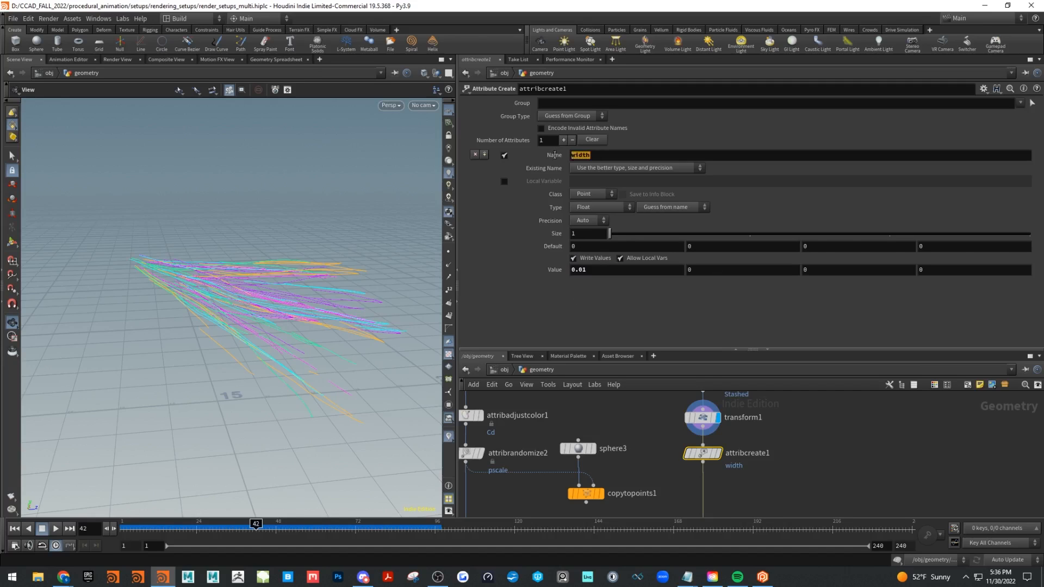
{"action": "left_click_drag", "start_coordinate": [245, 321], "coordinate": [259, 200]}
{"action": "left_click_drag", "start_coordinate": [354, 300], "coordinate": [327, 313]}
- Enlarge the network editor and return to the obj level showing env, geometry and lopnet1
{"action": "left_click_drag", "start_coordinate": [668, 349], "coordinate": [674, 221]}
{"action": "middle_click_drag", "start_coordinate": [793, 453], "coordinate": [1014, 350]}
{"action": "scroll", "coordinate": [827, 442], "scroll_direction": "down", "scroll_amount": 3}
{"action": "middle_click_drag", "start_coordinate": [868, 461], "coordinate": [866, 434]}
{"action": "left_click_drag", "start_coordinate": [866, 436], "coordinate": [482, 369]}
{"action": "left_click", "coordinate": [501, 242]}
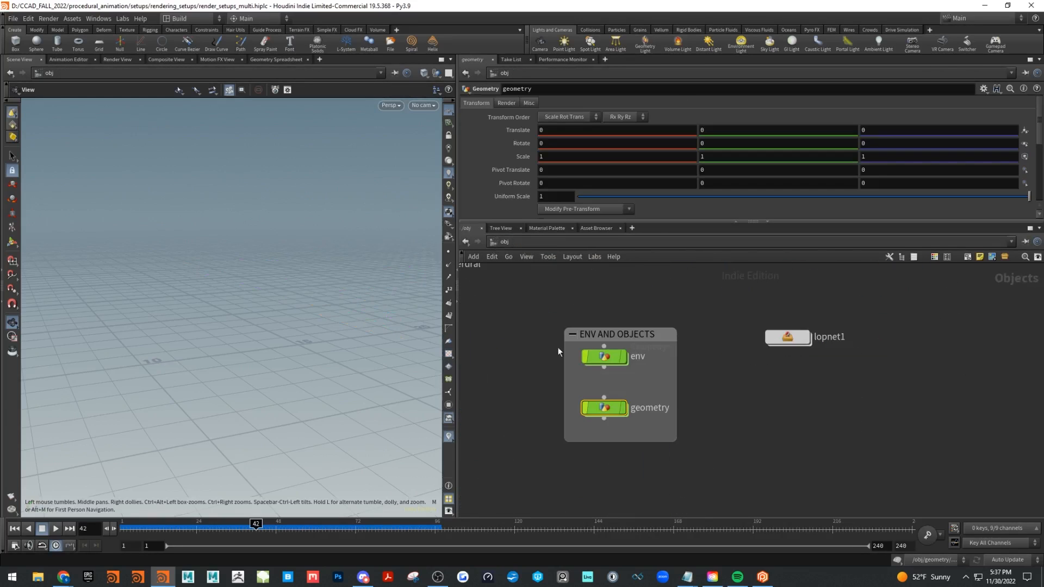
{"action": "left_click_drag", "start_coordinate": [742, 351], "coordinate": [735, 361]}
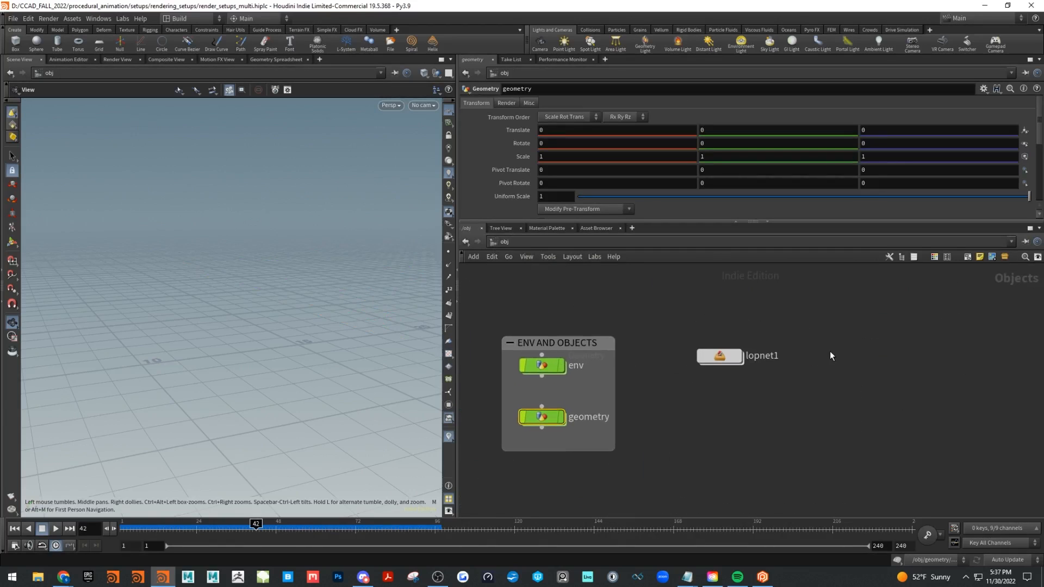
{"action": "key", "text": "Tab"}
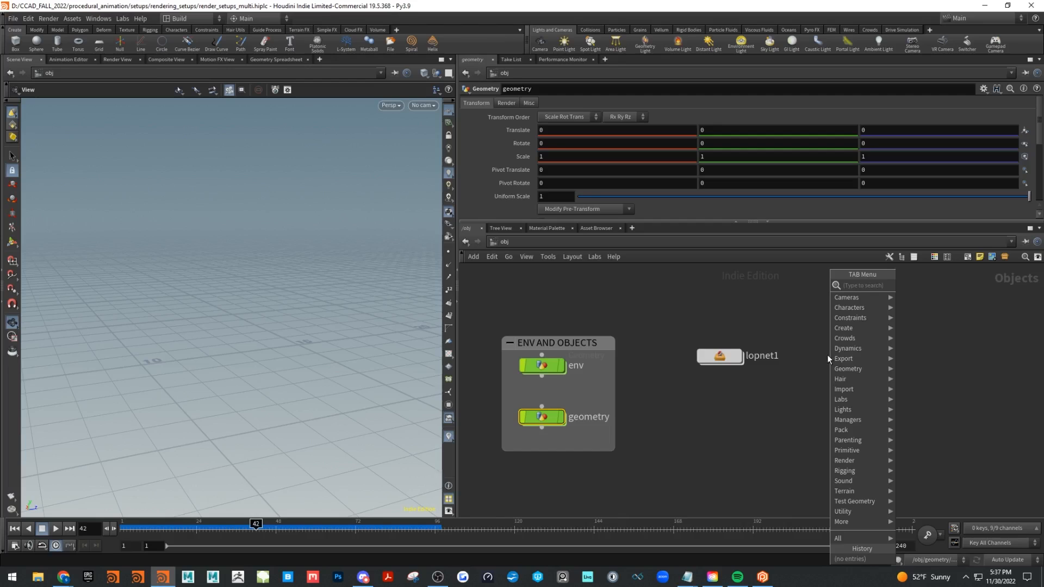
{"action": "type", "text": "lop"}
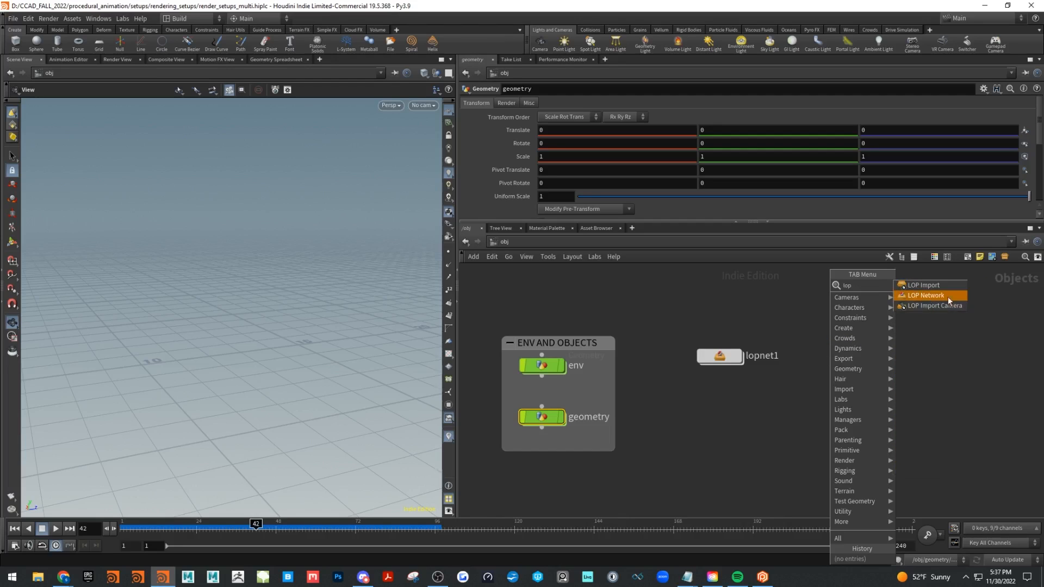
{"action": "left_click", "coordinate": [782, 377]}
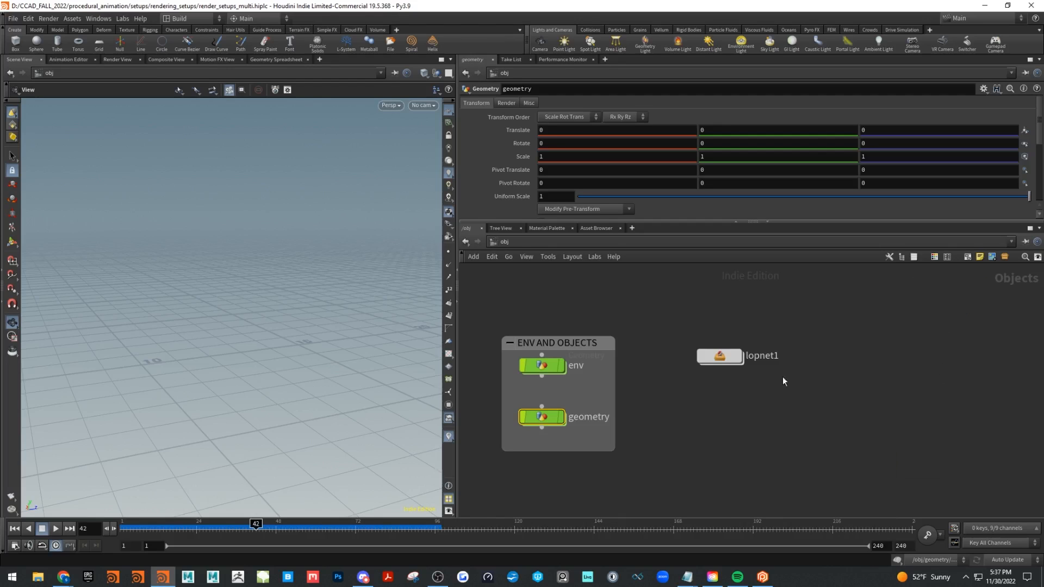
- Open the lopnet1 network and enlarge the network editor further
{"action": "double_click", "coordinate": [729, 358]}
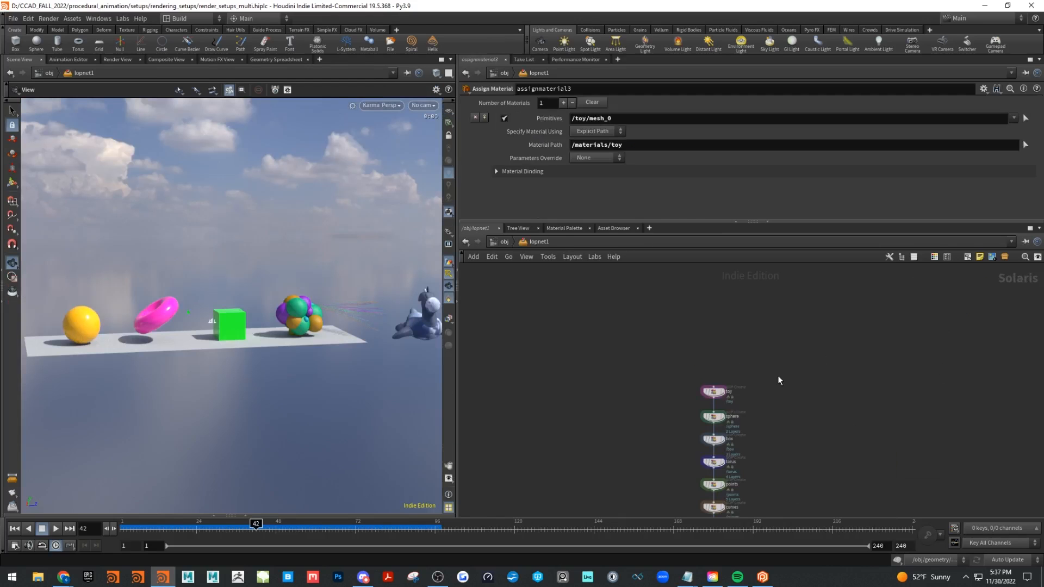
{"action": "scroll", "coordinate": [779, 377], "scroll_direction": "up", "scroll_amount": 6}
{"action": "middle_click_drag", "start_coordinate": [690, 396], "coordinate": [844, 277]}
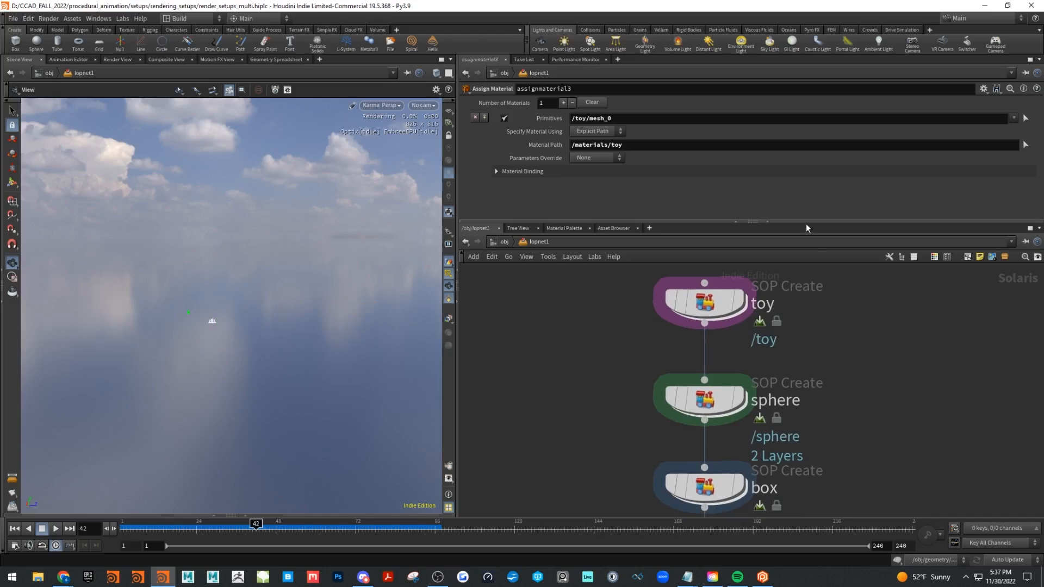
{"action": "left_click_drag", "start_coordinate": [809, 222], "coordinate": [815, 171]}
- Look over the Solaris node chain and select its seven SOP Create nodes, from toy through floor
{"action": "scroll", "coordinate": [853, 366], "scroll_direction": "down", "scroll_amount": 6}
{"action": "middle_click_drag", "start_coordinate": [877, 396], "coordinate": [814, 305]}
{"action": "scroll", "coordinate": [841, 341], "scroll_direction": "down", "scroll_amount": 3}
{"action": "middle_click_drag", "start_coordinate": [841, 340], "coordinate": [800, 344]}
{"action": "left_click_drag", "start_coordinate": [740, 336], "coordinate": [778, 442]}
{"action": "scroll", "coordinate": [787, 399], "scroll_direction": "up", "scroll_amount": 4}
{"action": "middle_click_drag", "start_coordinate": [774, 364], "coordinate": [686, 395]}
- Add a SOP Create node beside the toy node and remove it again
{"action": "key", "text": "Tab"}
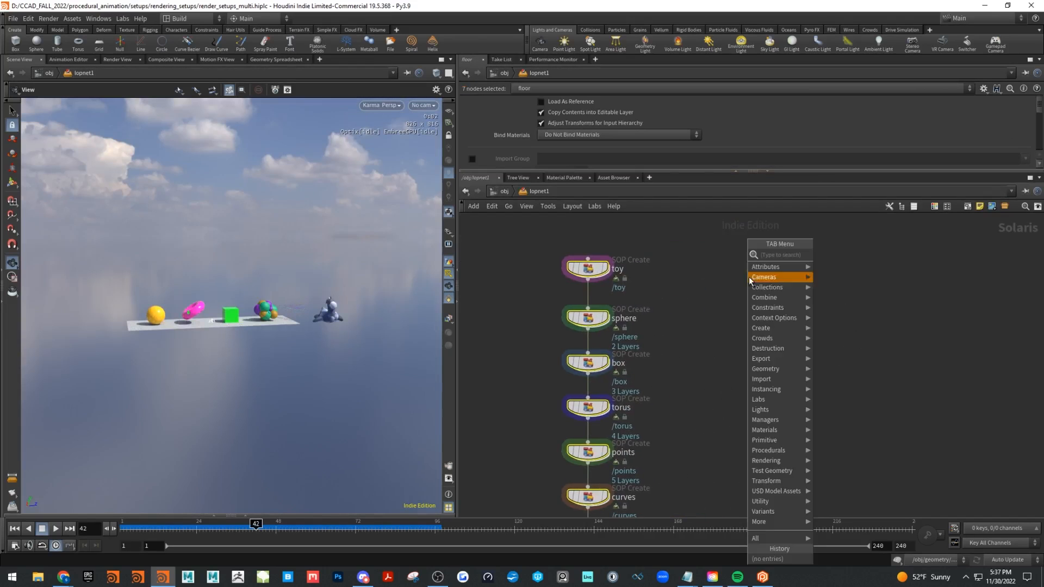
{"action": "key", "text": "Tab"}
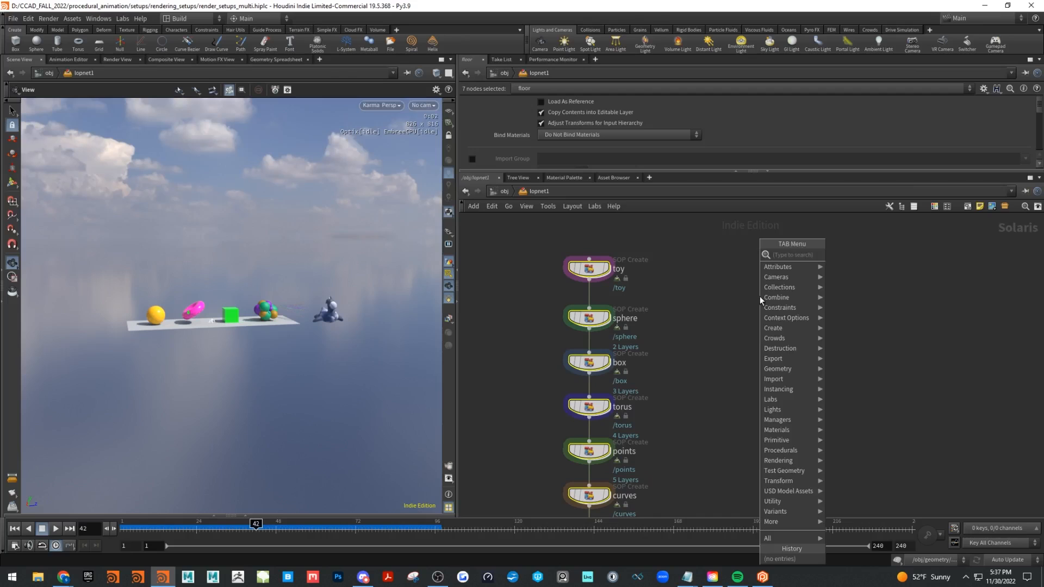
{"action": "type", "text": "sop"}
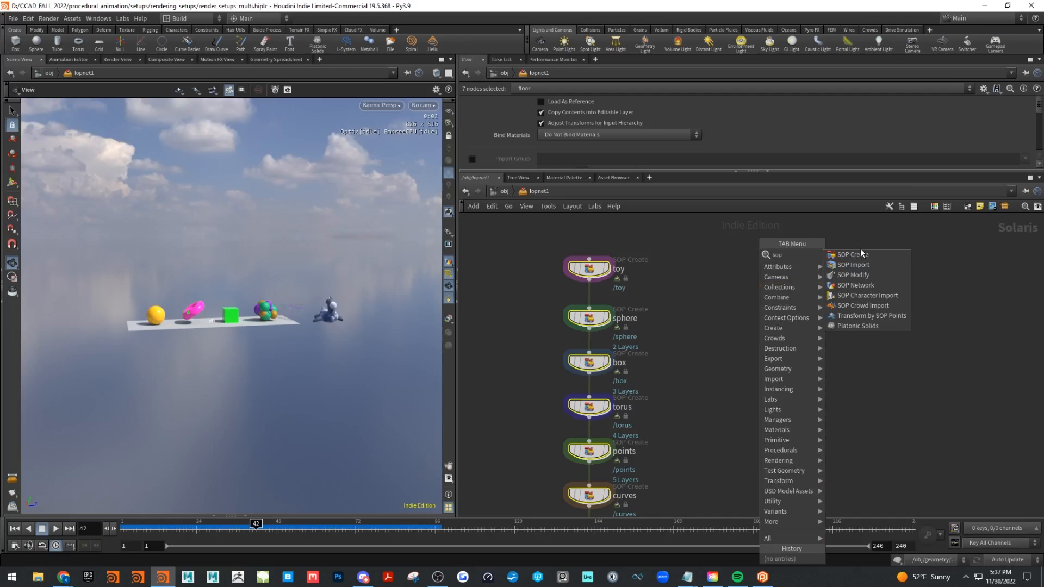
{"action": "left_click", "coordinate": [860, 253]}
{"action": "left_click", "coordinate": [750, 273]}
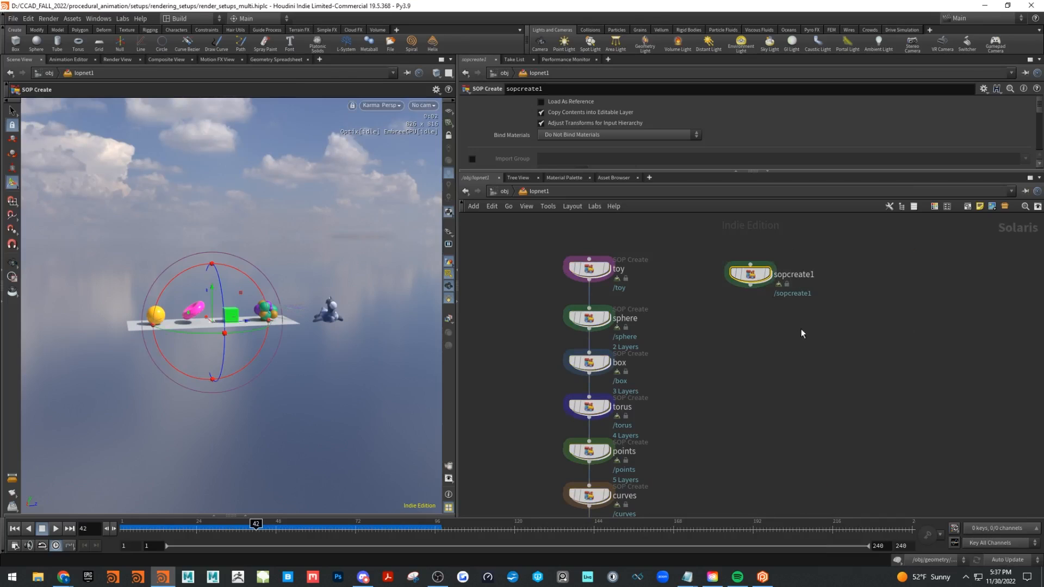
{"action": "key", "text": "ctrl+z"}
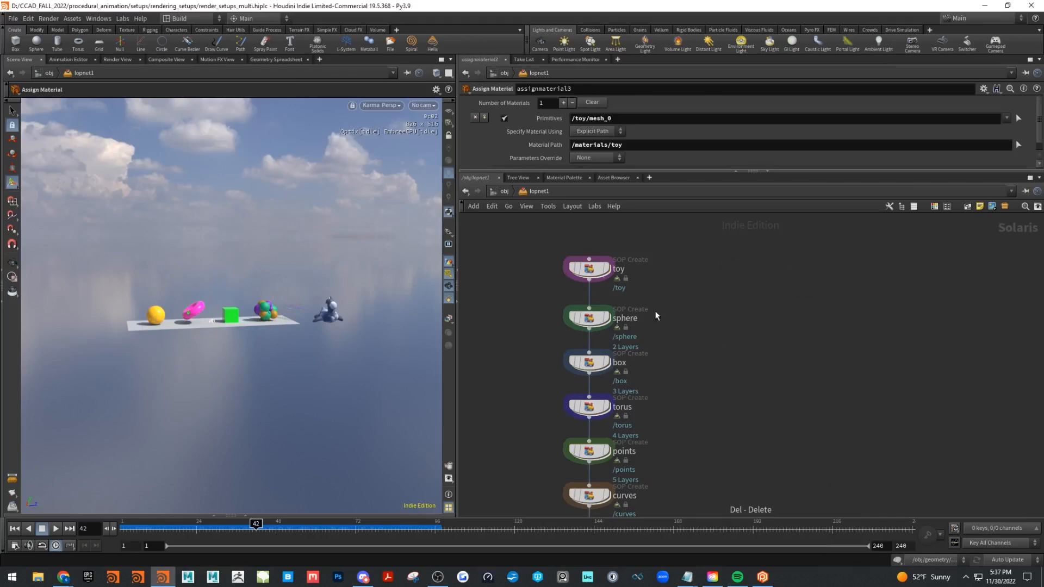
- Display the toy node, open it to examine its rubber toy and transform nodes, and return to lopnet1
{"action": "right_click_drag", "start_coordinate": [228, 331], "coordinate": [348, 338], "text": "alt"}
{"action": "middle_click_drag", "start_coordinate": [348, 337], "coordinate": [198, 326], "text": "alt"}
{"action": "left_click", "coordinate": [585, 270]}
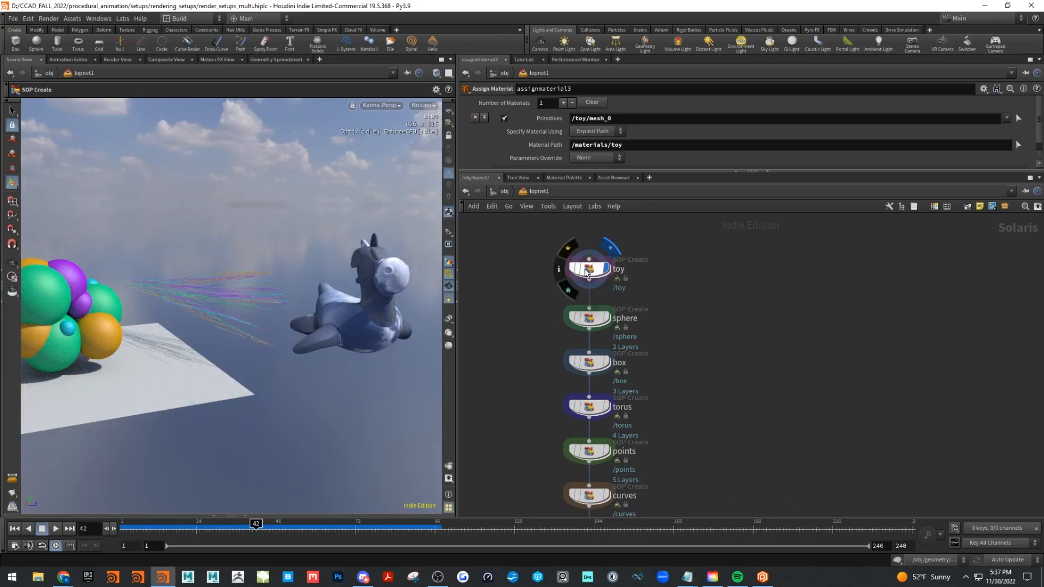
{"action": "double_click", "coordinate": [586, 269]}
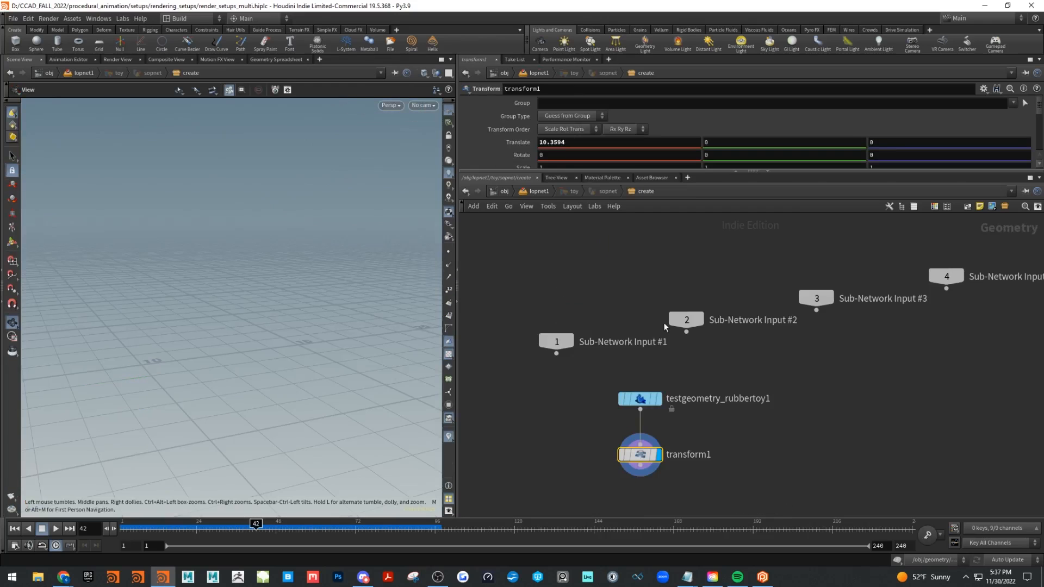
{"action": "middle_click_drag", "start_coordinate": [763, 380], "coordinate": [758, 326]}
{"action": "left_click_drag", "start_coordinate": [566, 325], "coordinate": [779, 363]}
{"action": "left_click_drag", "start_coordinate": [580, 374], "coordinate": [744, 426]}
{"action": "left_click", "coordinate": [539, 191]}
- Open the sphere node to examine its Object Merge of /obj/geometry/SPH_OUT, and return to lopnet1
{"action": "left_click", "coordinate": [592, 319]}
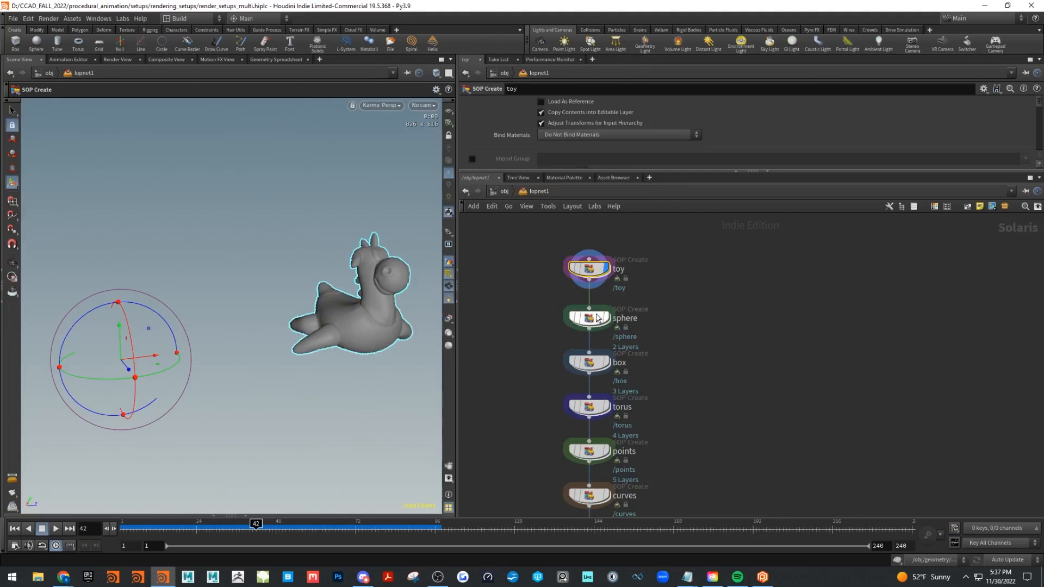
{"action": "double_click", "coordinate": [616, 336]}
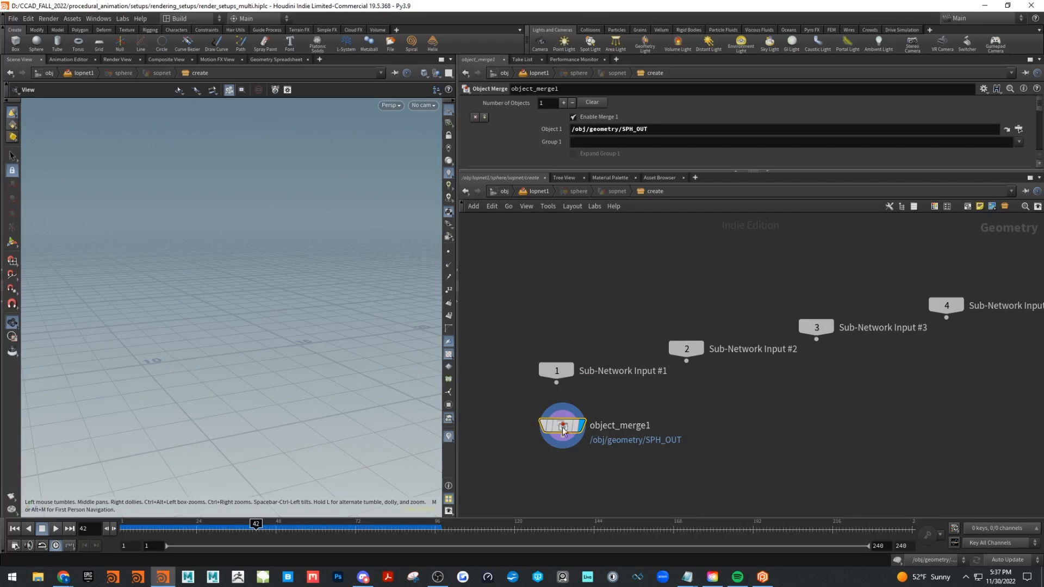
{"action": "key", "text": "space+g"}
{"action": "left_click_drag", "start_coordinate": [295, 345], "coordinate": [287, 375]}
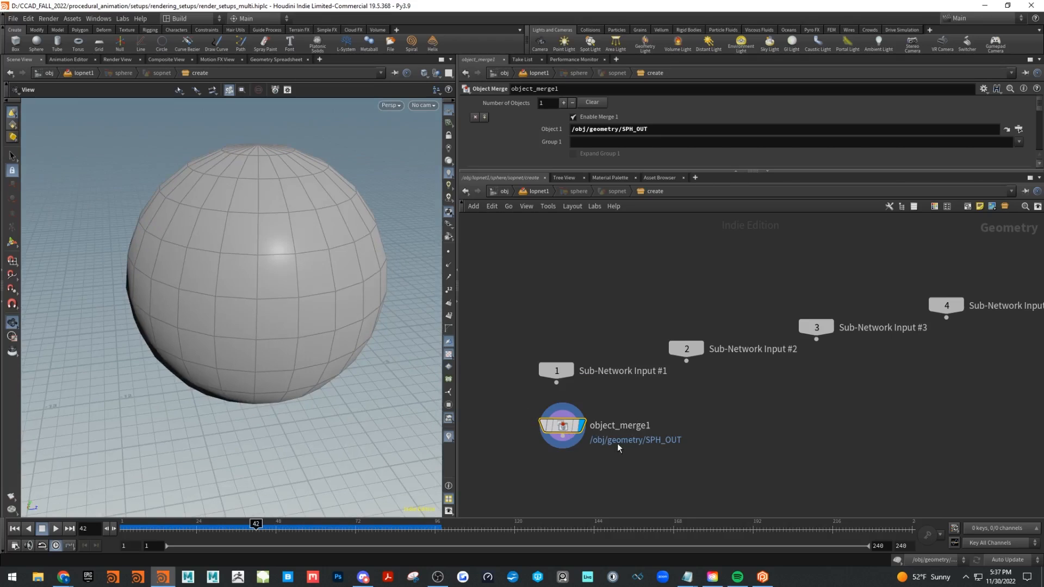
{"action": "left_click", "coordinate": [538, 191]}
- Display the sphere, box and torus nodes in turn to review the added objects
{"action": "left_click", "coordinate": [610, 322]}
{"action": "left_click", "coordinate": [617, 297]}
{"action": "right_click_drag", "start_coordinate": [347, 363], "coordinate": [308, 352]}
{"action": "key", "text": "Return"}
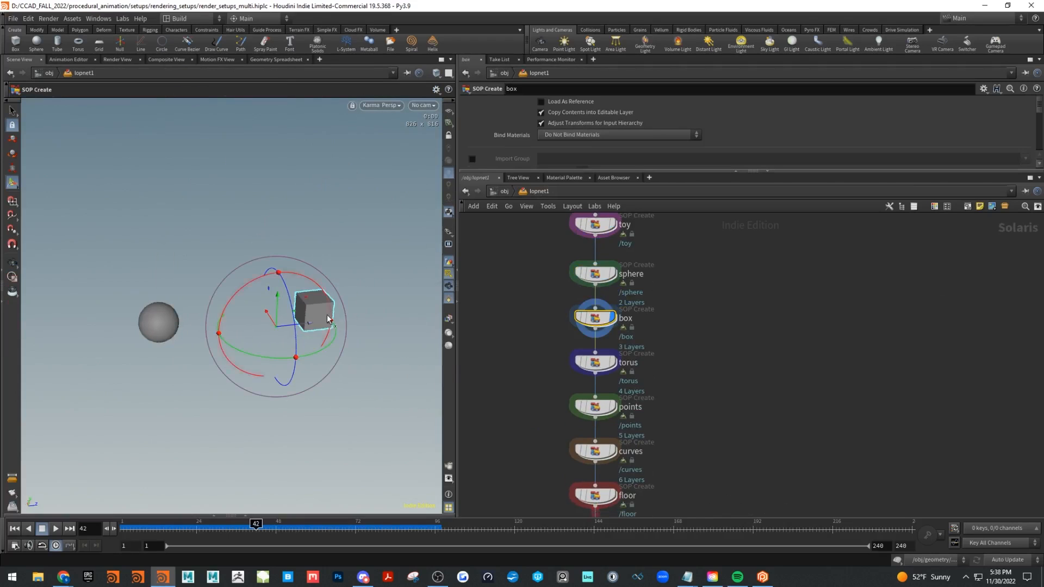
{"action": "left_click", "coordinate": [617, 364]}
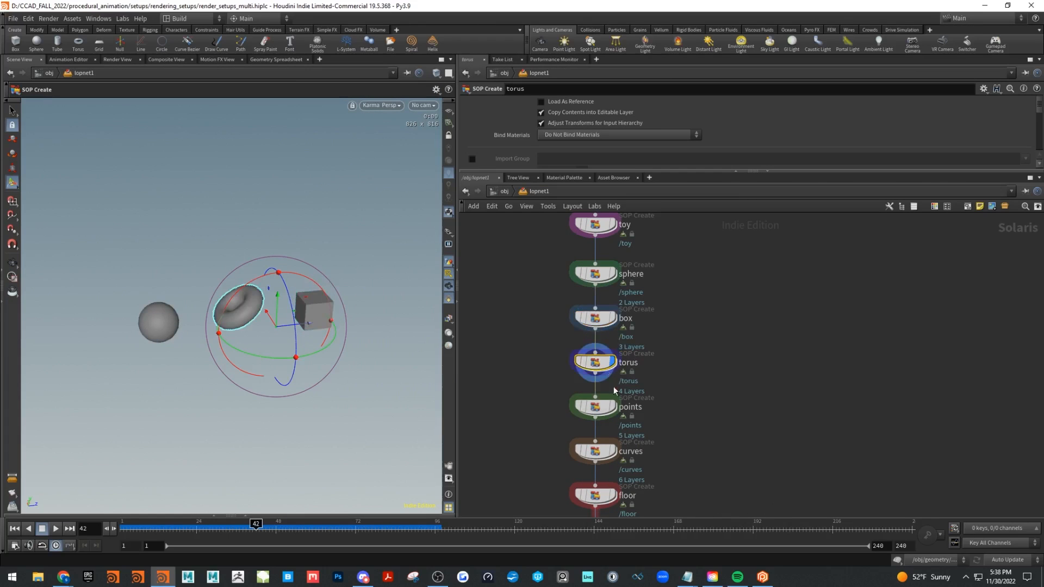
- Display the points node and view its colored sphere cluster up close
{"action": "left_click", "coordinate": [614, 407]}
{"action": "left_click", "coordinate": [602, 407]}
{"action": "key", "text": "Escape"}
{"action": "left_click_drag", "start_coordinate": [401, 333], "coordinate": [349, 351]}
{"action": "right_click_drag", "start_coordinate": [349, 351], "coordinate": [366, 312], "text": "alt"}
{"action": "middle_click_drag", "start_coordinate": [366, 312], "coordinate": [263, 338], "text": "alt"}
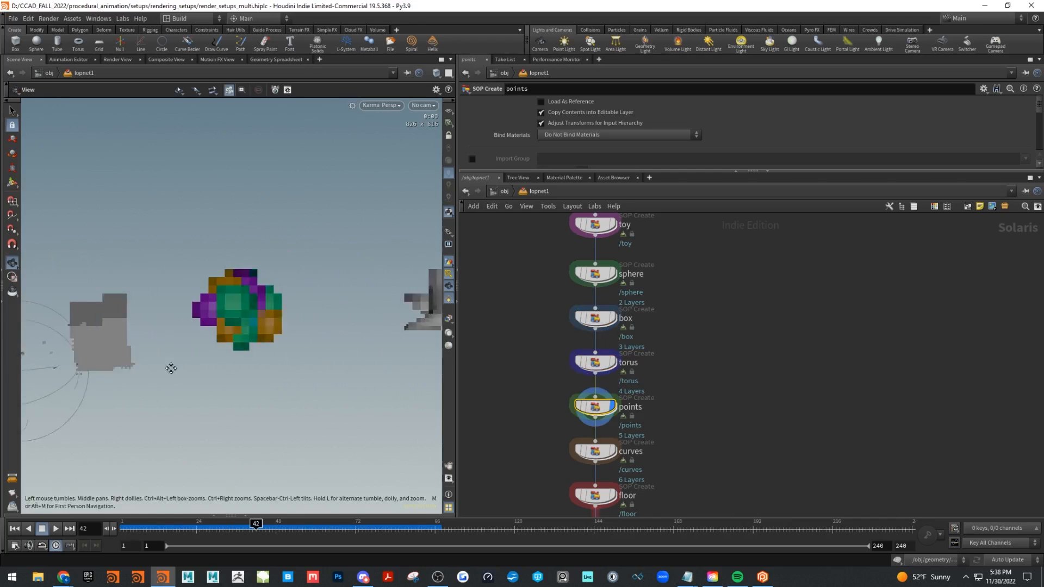
{"action": "right_click_drag", "start_coordinate": [262, 338], "coordinate": [350, 359], "text": "alt"}
- Display the curves node and view its curves between the points cluster and the toy
{"action": "middle_click_drag", "start_coordinate": [737, 436], "coordinate": [740, 395]}
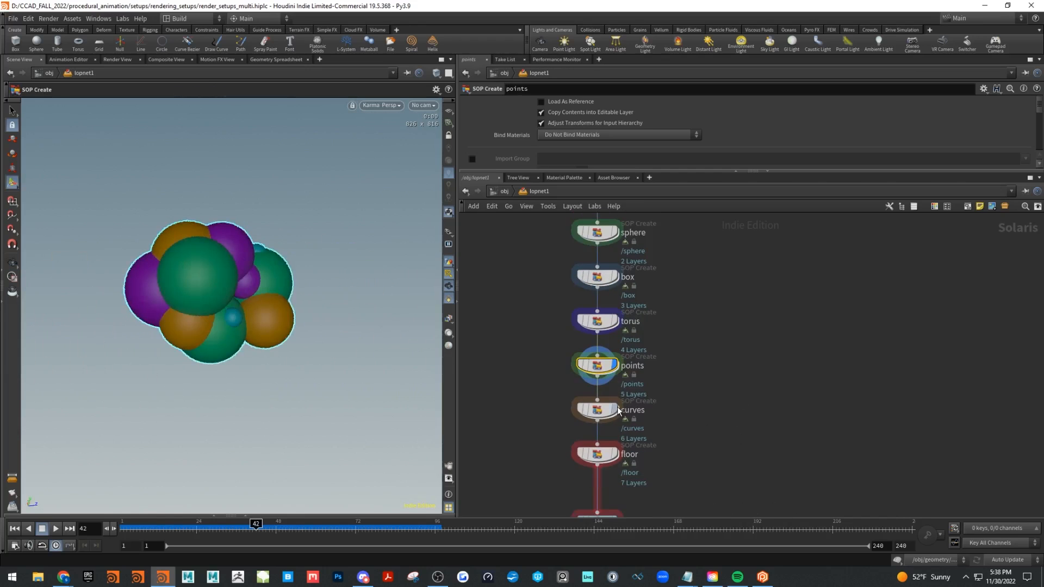
{"action": "left_click", "coordinate": [615, 409]}
{"action": "key", "text": "Escape"}
{"action": "right_click_drag", "start_coordinate": [351, 350], "coordinate": [368, 354], "text": "alt"}
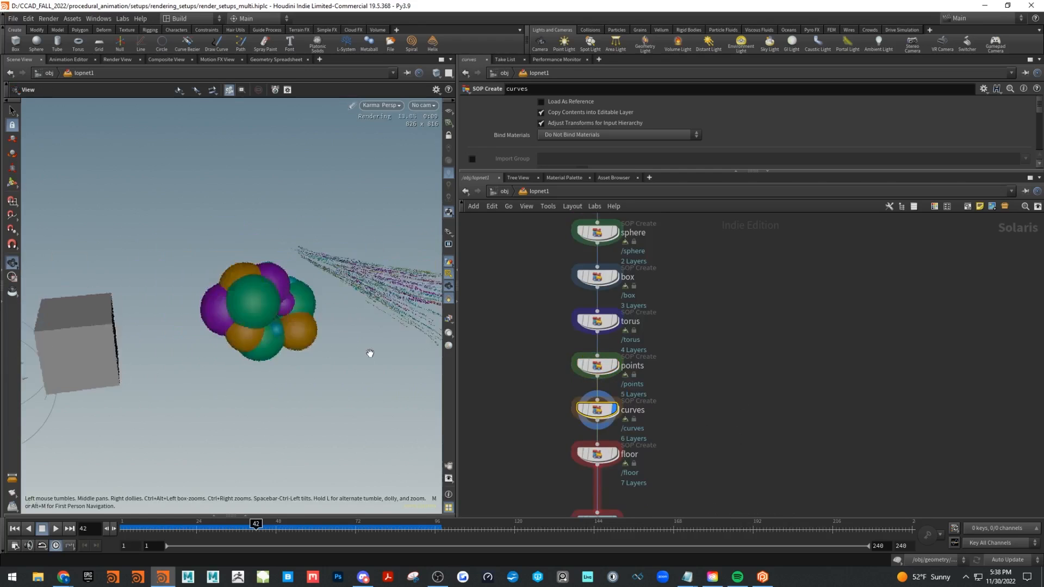
{"action": "middle_click_drag", "start_coordinate": [368, 354], "coordinate": [187, 363], "text": "alt"}
- Display the floor node to view the floor beneath the objects
{"action": "middle_click_drag", "start_coordinate": [711, 442], "coordinate": [711, 379]}
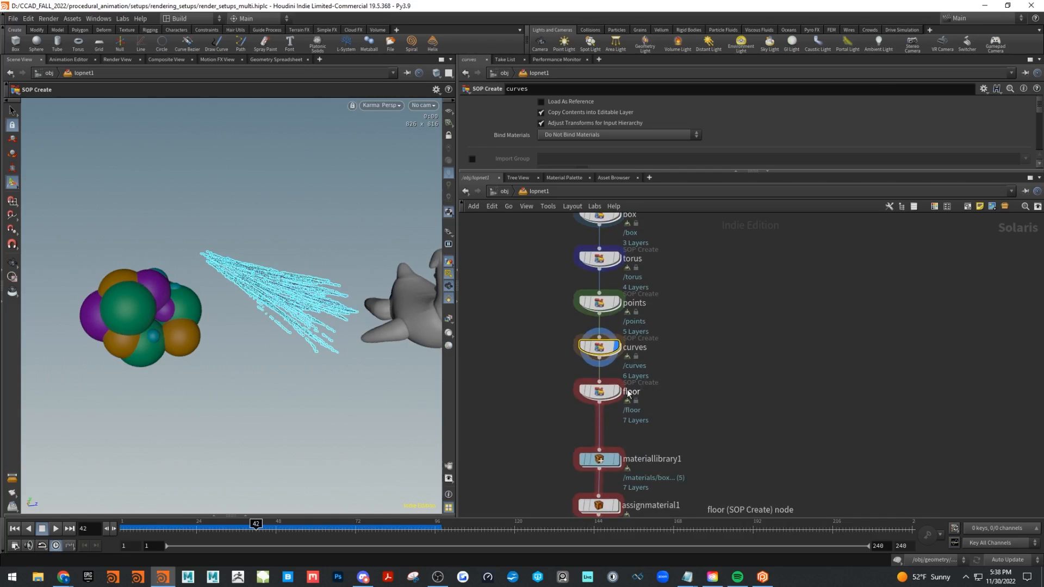
{"action": "left_click", "coordinate": [613, 393]}
{"action": "key", "text": "Escape"}
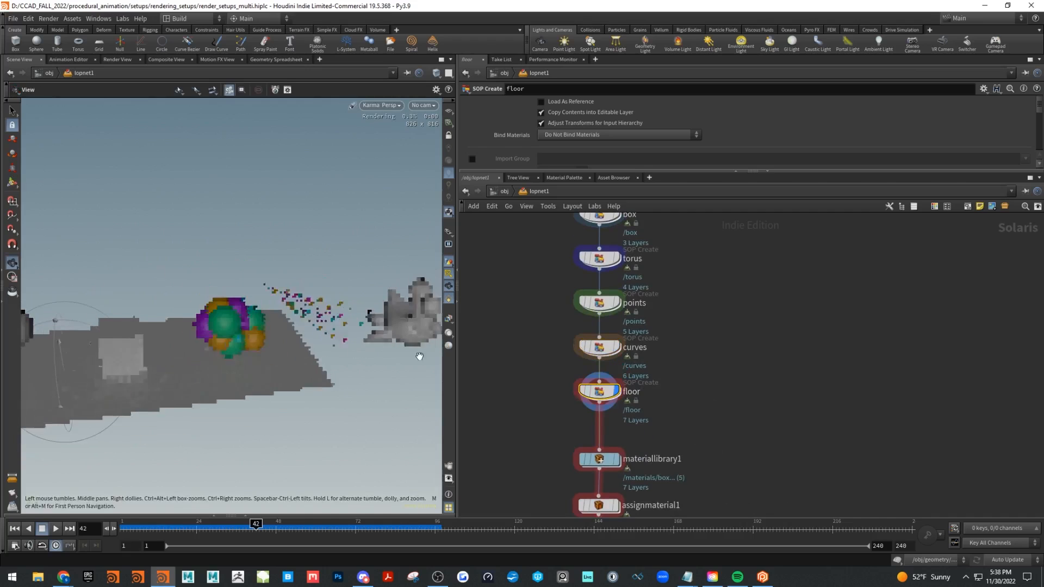
- Enclose the seven SOP Create nodes from toy to floor in a network box titled "import geo"
{"action": "middle_click_drag", "start_coordinate": [720, 331], "coordinate": [726, 316]}
{"action": "scroll", "coordinate": [727, 412], "scroll_direction": "down", "scroll_amount": 1}
{"action": "middle_click_drag", "start_coordinate": [730, 385], "coordinate": [720, 426]}
{"action": "middle_click_drag", "start_coordinate": [726, 396], "coordinate": [724, 445]}
{"action": "left_click_drag", "start_coordinate": [750, 501], "coordinate": [609, 242]}
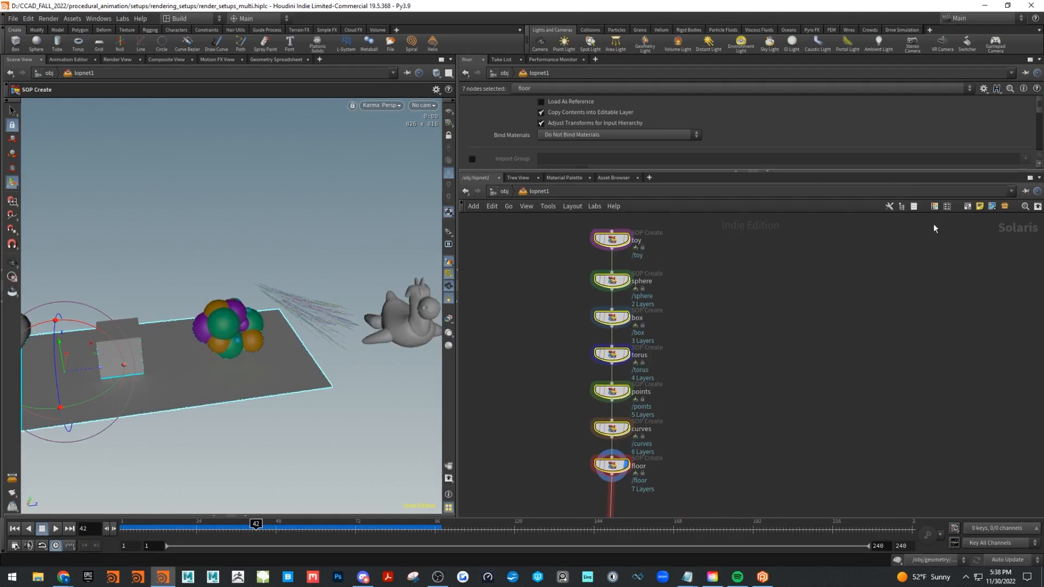
{"action": "left_click", "coordinate": [968, 212]}
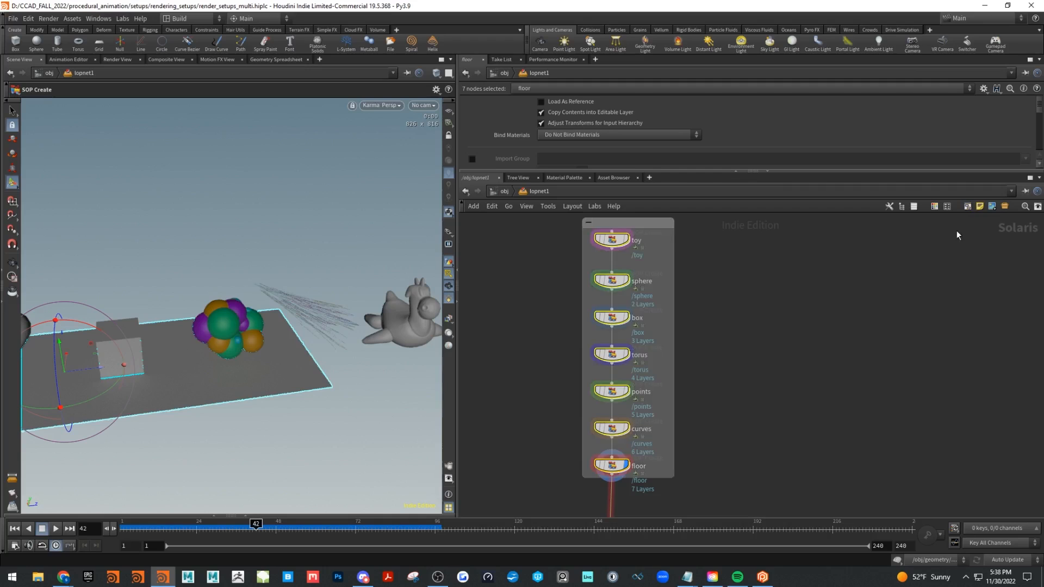
{"action": "double_click", "coordinate": [630, 225]}
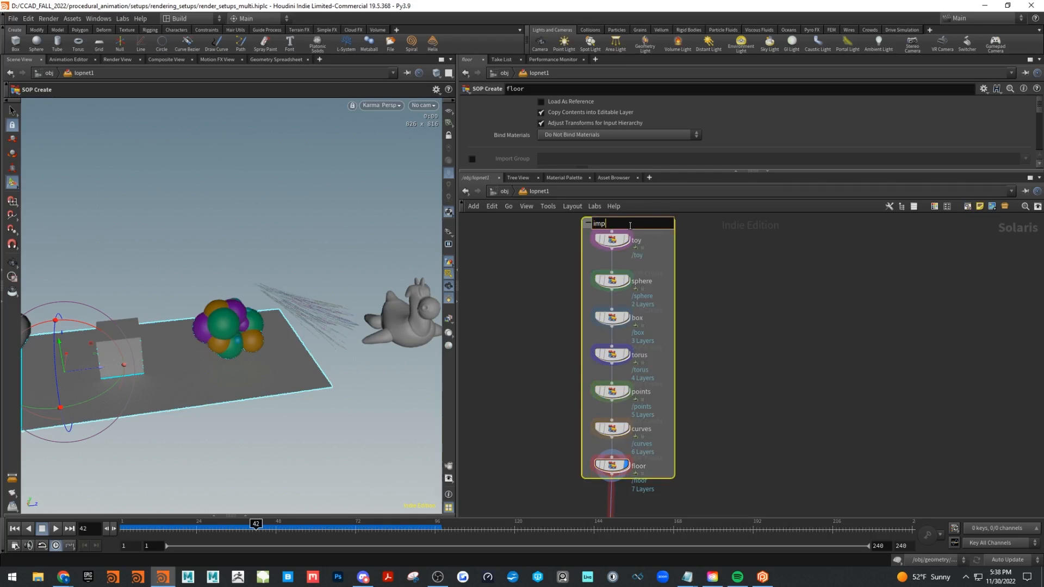
{"action": "type", "text": "import geo"}
{"action": "key", "text": "Return"}
- Move materiallibrary1, assignmaterial1 and assignmaterial2 up into a compact column directly beneath the floor node
{"action": "middle_click_drag", "start_coordinate": [743, 449], "coordinate": [750, 280]}
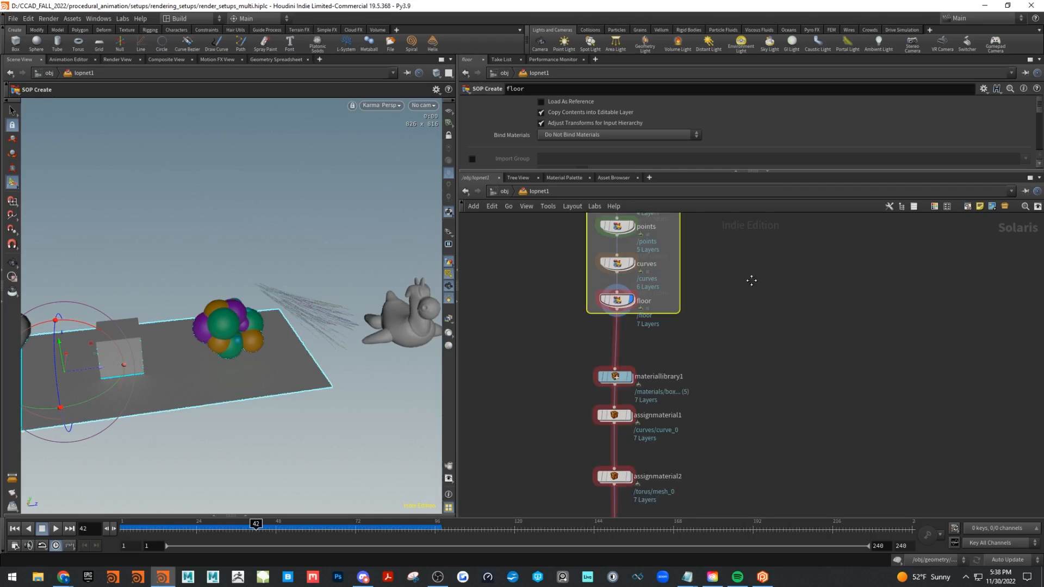
{"action": "scroll", "coordinate": [680, 370], "scroll_direction": "up", "scroll_amount": 3}
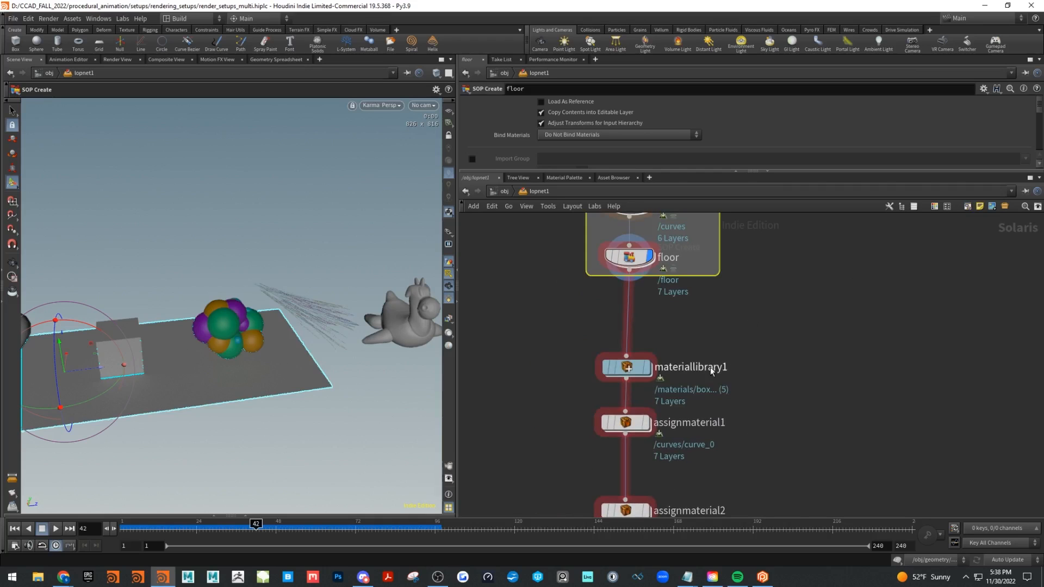
{"action": "left_click", "coordinate": [630, 369]}
{"action": "left_click_drag", "start_coordinate": [632, 370], "coordinate": [635, 323]}
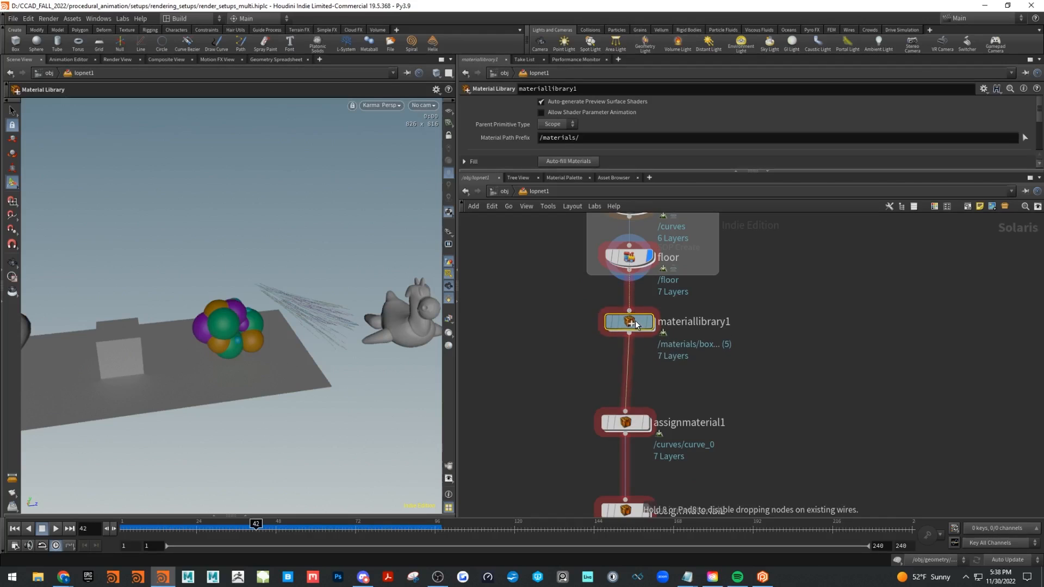
{"action": "middle_click_drag", "start_coordinate": [748, 399], "coordinate": [746, 318]}
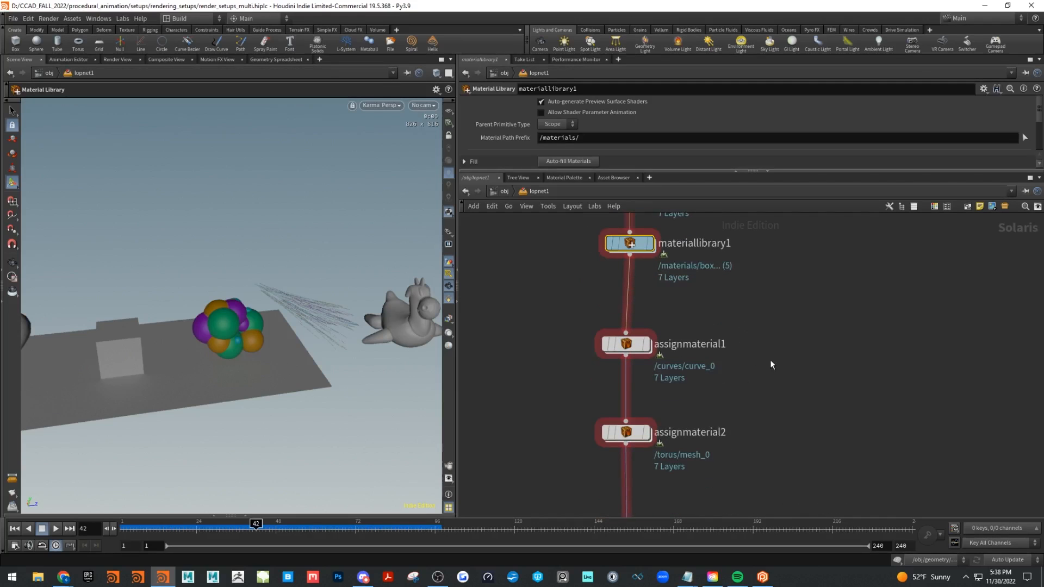
{"action": "scroll", "coordinate": [769, 365], "scroll_direction": "down", "scroll_amount": 3}
{"action": "left_click_drag", "start_coordinate": [650, 383], "coordinate": [653, 352]}
{"action": "left_click_drag", "start_coordinate": [654, 441], "coordinate": [657, 386]}
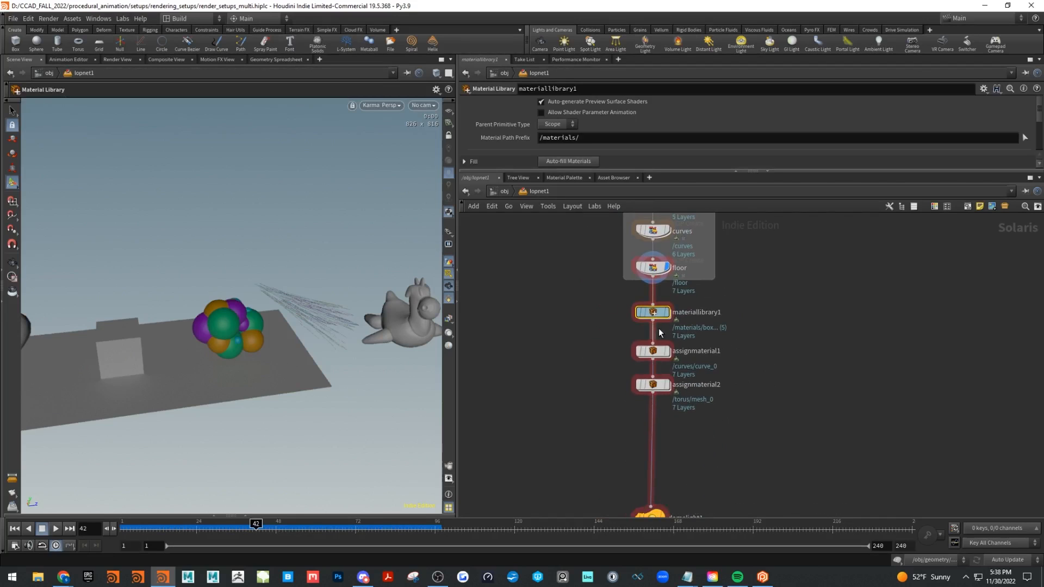
- Move domelight1, camera1 and karmarendersettings up the chain to close the gaps between them
{"action": "middle_click_drag", "start_coordinate": [681, 468], "coordinate": [696, 325]}
{"action": "left_click_drag", "start_coordinate": [659, 348], "coordinate": [662, 271]}
{"action": "left_click_drag", "start_coordinate": [699, 169], "coordinate": [691, 280]}
{"action": "middle_click_drag", "start_coordinate": [723, 410], "coordinate": [729, 366]}
{"action": "left_click_drag", "start_coordinate": [659, 404], "coordinate": [672, 358]}
{"action": "middle_click_drag", "start_coordinate": [735, 349], "coordinate": [715, 395]}
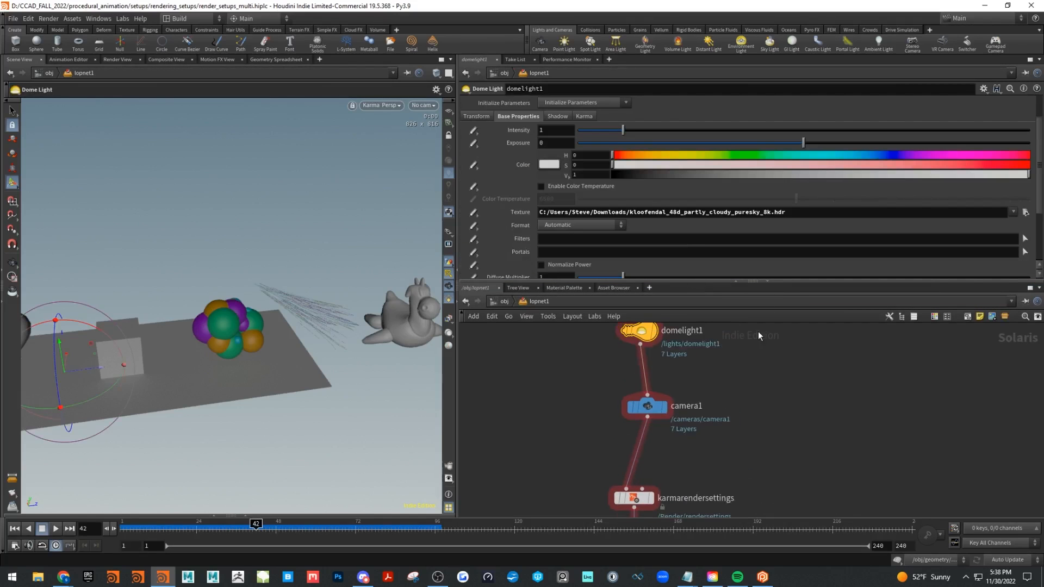
{"action": "left_click_drag", "start_coordinate": [781, 281], "coordinate": [781, 202]}
{"action": "middle_click_drag", "start_coordinate": [707, 441], "coordinate": [707, 377]}
{"action": "left_click_drag", "start_coordinate": [636, 399], "coordinate": [635, 331]}
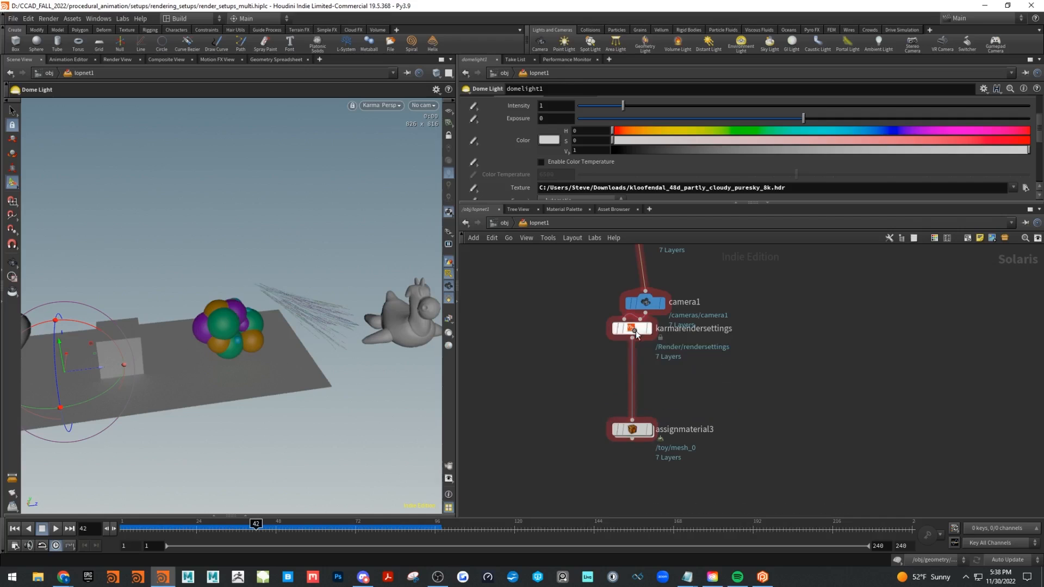
- Move assignmaterial3 out from below karmarendersettings and rewire it between assignmaterial2 and domelight1
{"action": "left_click_drag", "start_coordinate": [629, 427], "coordinate": [791, 362]}
{"action": "left_click_drag", "start_coordinate": [635, 331], "coordinate": [655, 356]}
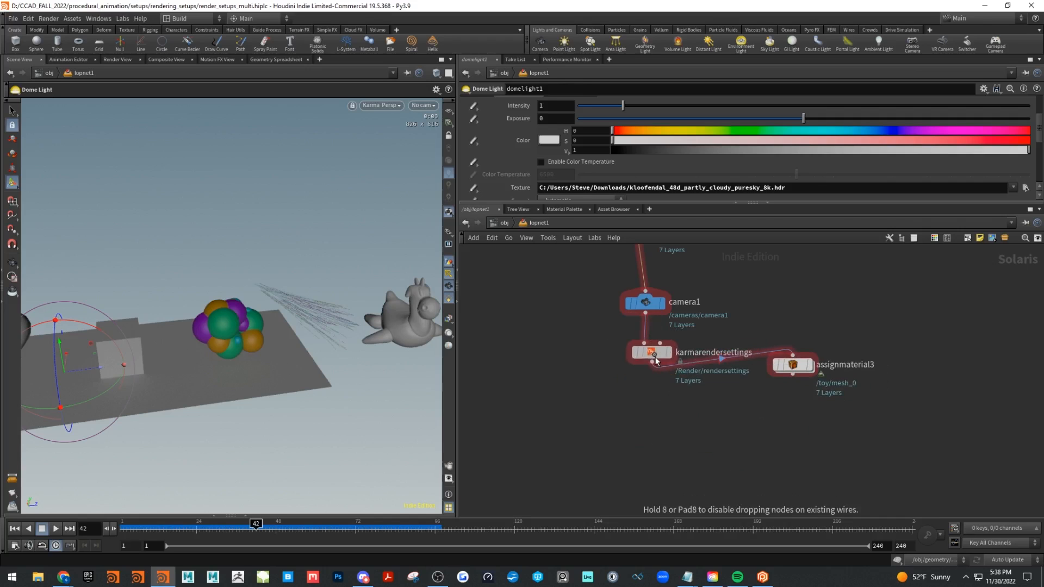
{"action": "middle_click_drag", "start_coordinate": [729, 304], "coordinate": [674, 450]}
- Lay out the selected material, light, camera and render settings nodes in a neat column, and offset the import geo box beside it
{"action": "left_click_drag", "start_coordinate": [730, 515], "coordinate": [591, 335]}
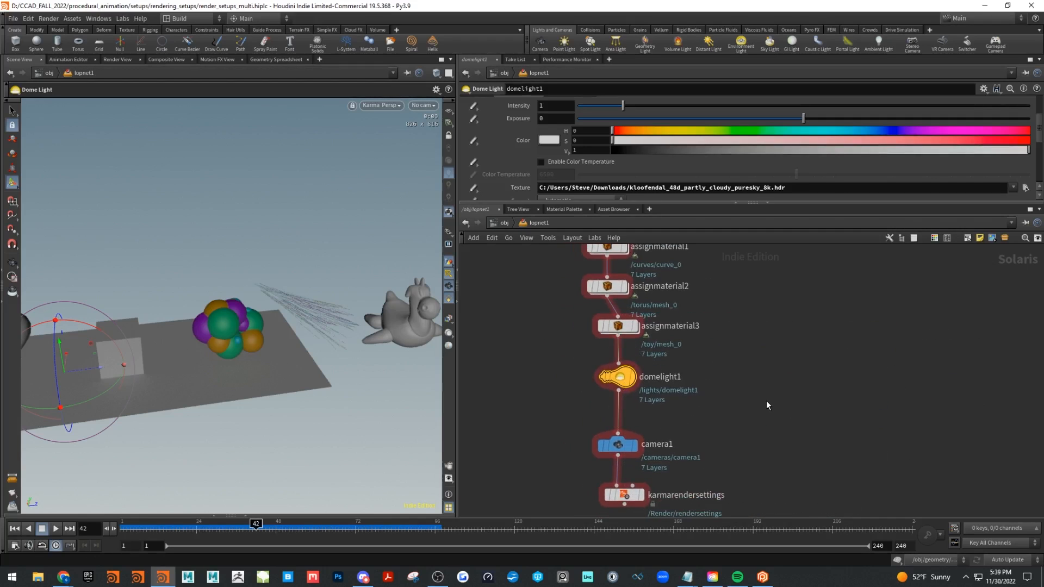
{"action": "key", "text": "l"}
{"action": "middle_click_drag", "start_coordinate": [739, 307], "coordinate": [726, 427]}
{"action": "scroll", "coordinate": [728, 329], "scroll_direction": "down", "scroll_amount": 3}
{"action": "middle_click_drag", "start_coordinate": [738, 313], "coordinate": [720, 495]}
{"action": "left_click_drag", "start_coordinate": [637, 276], "coordinate": [510, 289]}
{"action": "middle_click_drag", "start_coordinate": [670, 477], "coordinate": [699, 273]}
{"action": "scroll", "coordinate": [757, 387], "scroll_direction": "up", "scroll_amount": 3}
{"action": "middle_click_drag", "start_coordinate": [736, 325], "coordinate": [838, 427]}
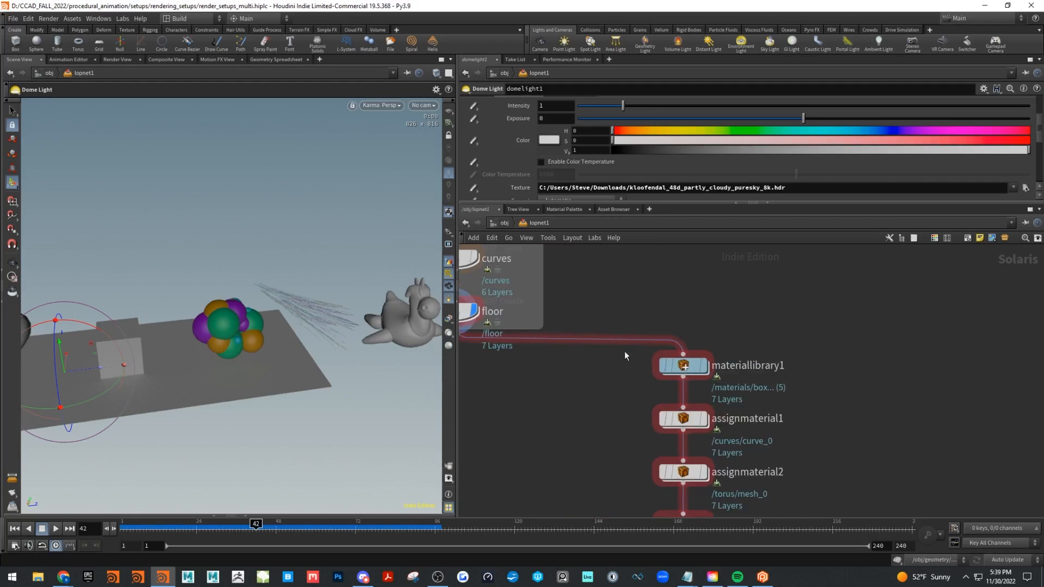
- Bring the sphere and torus into view, and open materiallibrary1 to examine its sphere, box and torus shaders
{"action": "key", "text": "Escape"}
{"action": "left_click_drag", "start_coordinate": [182, 436], "coordinate": [381, 434]}
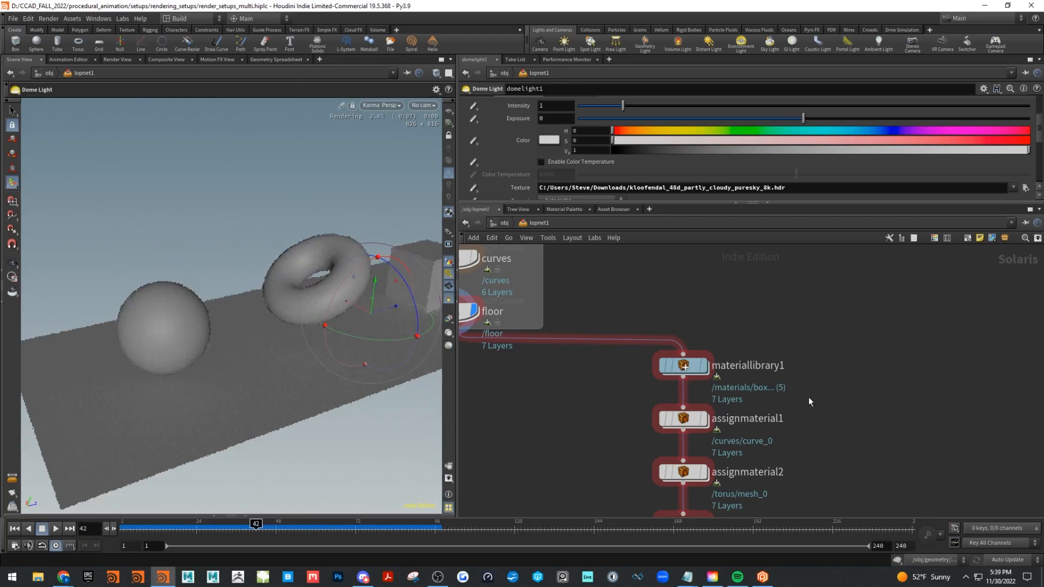
{"action": "mouse_move", "coordinate": [703, 372]}
{"action": "double_click", "coordinate": [684, 366]}
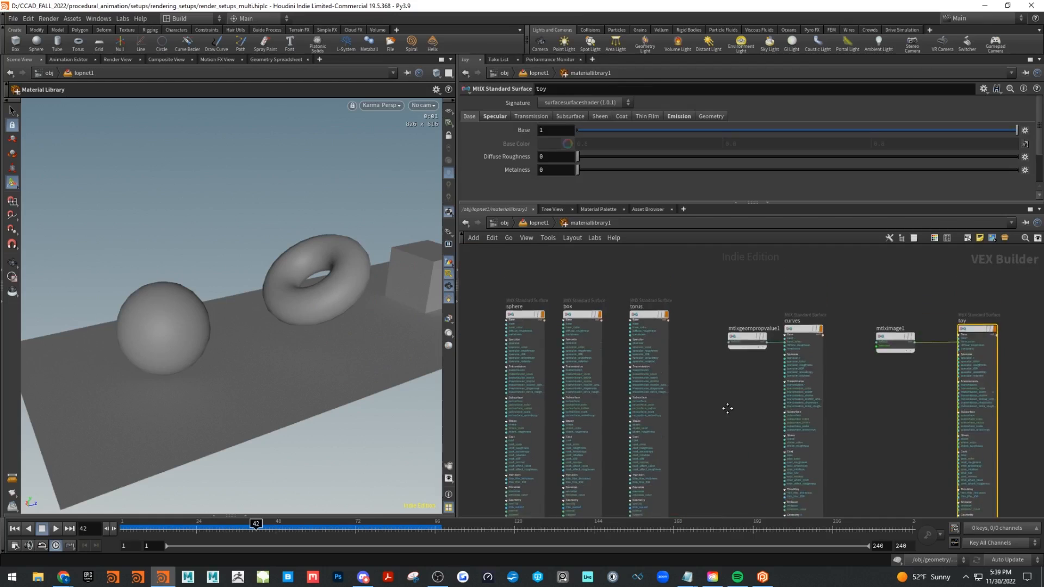
{"action": "scroll", "coordinate": [738, 396], "scroll_direction": "up", "scroll_amount": 3}
{"action": "middle_click_drag", "start_coordinate": [822, 392], "coordinate": [942, 454]}
{"action": "scroll", "coordinate": [565, 363], "scroll_direction": "up", "scroll_amount": 2}
{"action": "middle_click_drag", "start_coordinate": [563, 360], "coordinate": [654, 386]}
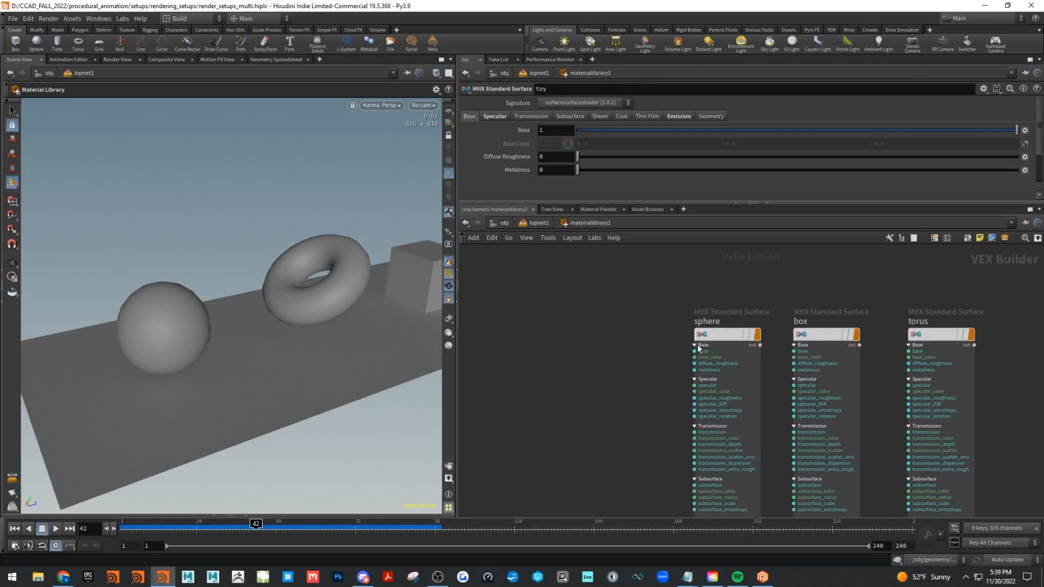
- Add an MtlX Standard Surface shader beside the sphere shader in the material library
{"action": "key", "text": "Tab"}
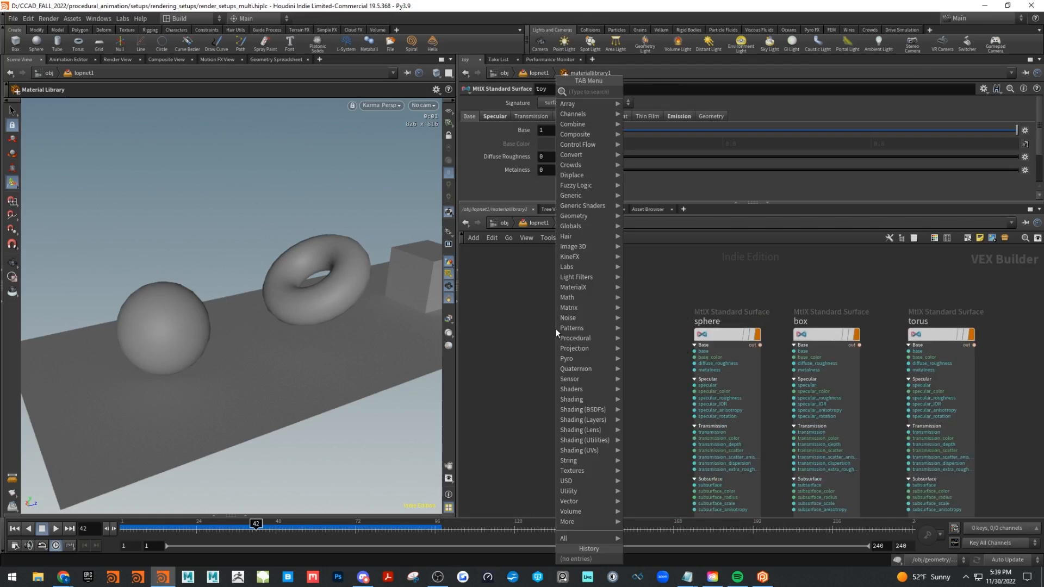
{"action": "type", "text": "stand"}
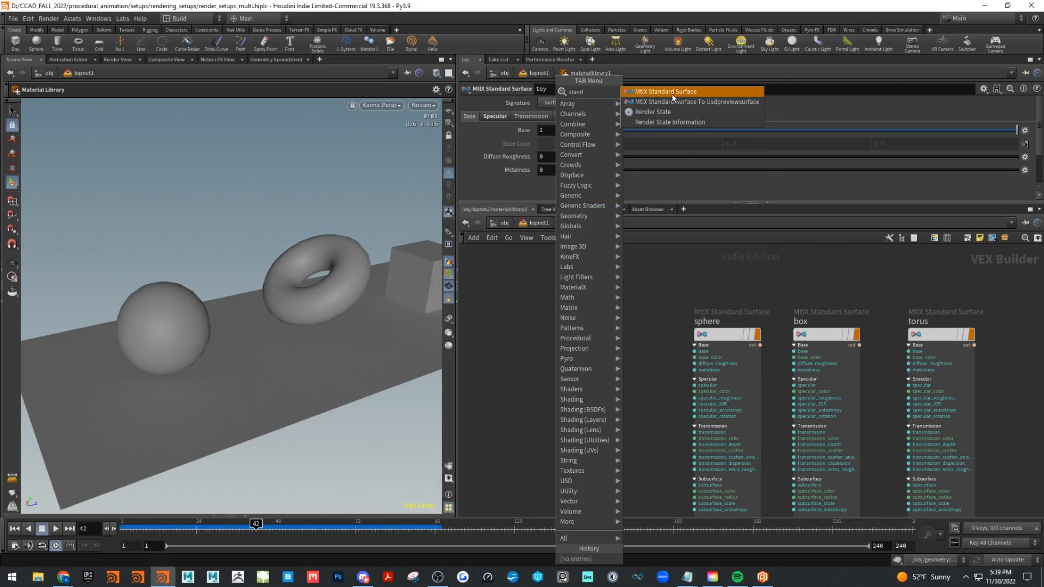
{"action": "left_click", "coordinate": [673, 97]}
{"action": "left_click", "coordinate": [612, 293]}
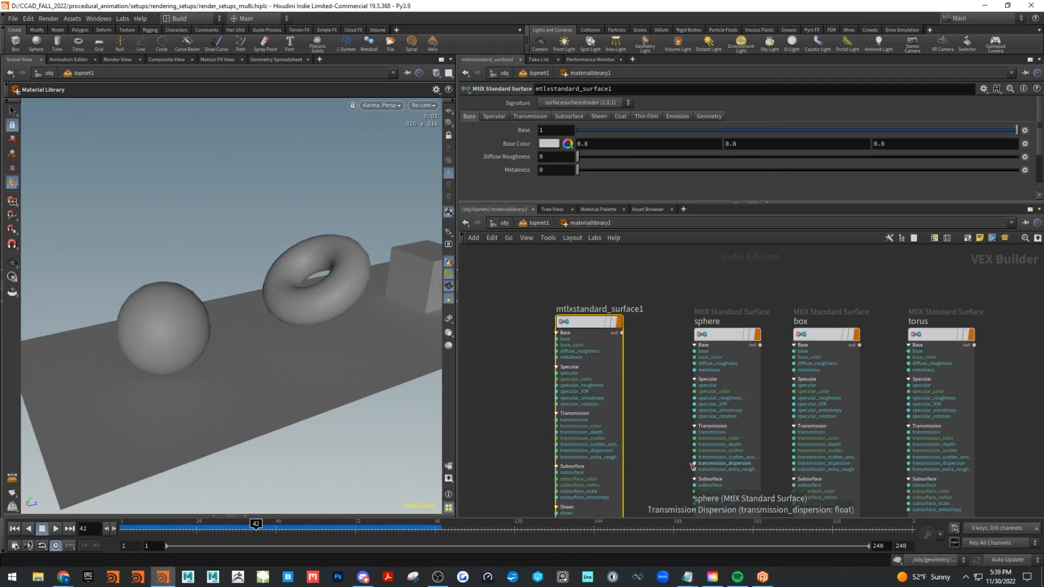
{"action": "left_click_drag", "start_coordinate": [584, 324], "coordinate": [587, 308]}
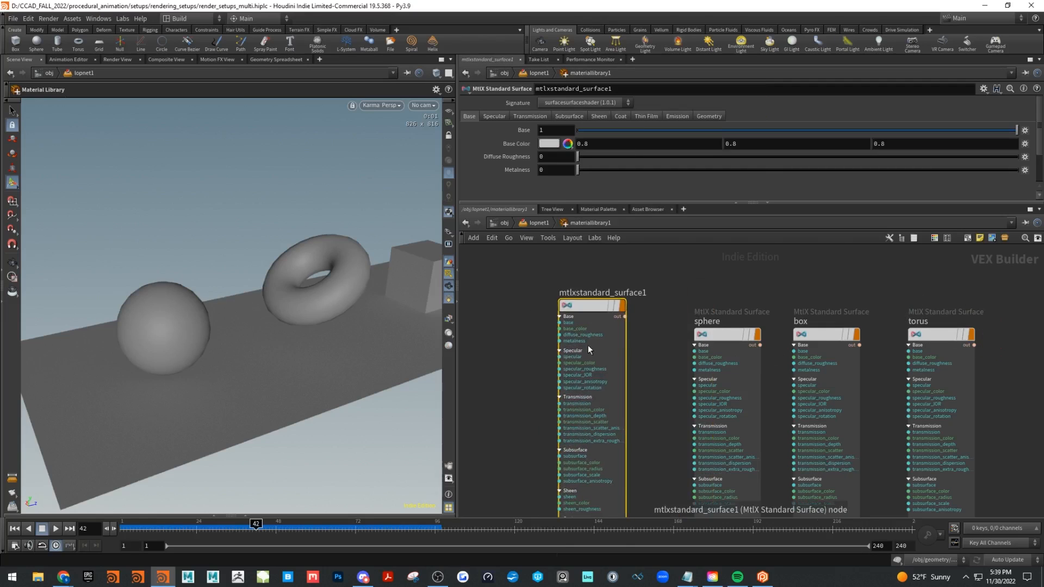
{"action": "mouse_move", "coordinate": [571, 303]}
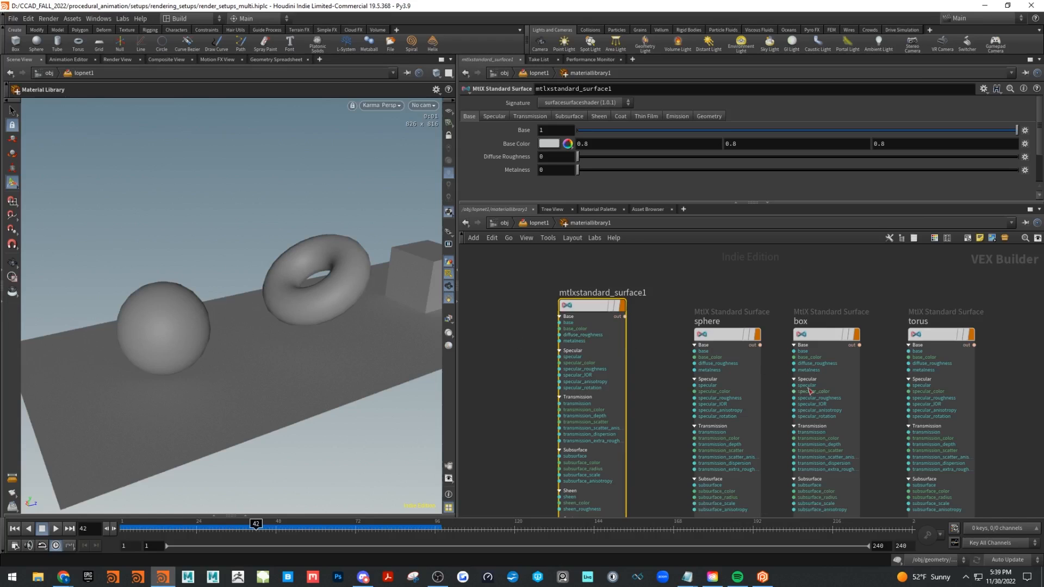
- Try to apply the new MtlX Standard Surface shader directly to the torus and sphere in the viewport
{"action": "left_click_drag", "start_coordinate": [598, 303], "coordinate": [609, 336]}
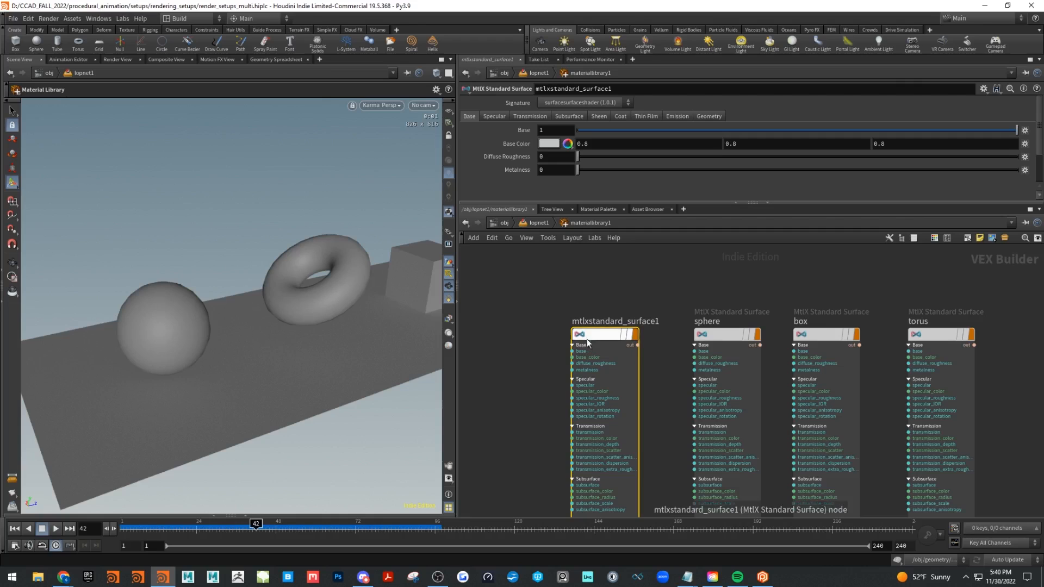
{"action": "left_click_drag", "start_coordinate": [597, 337], "coordinate": [332, 269]}
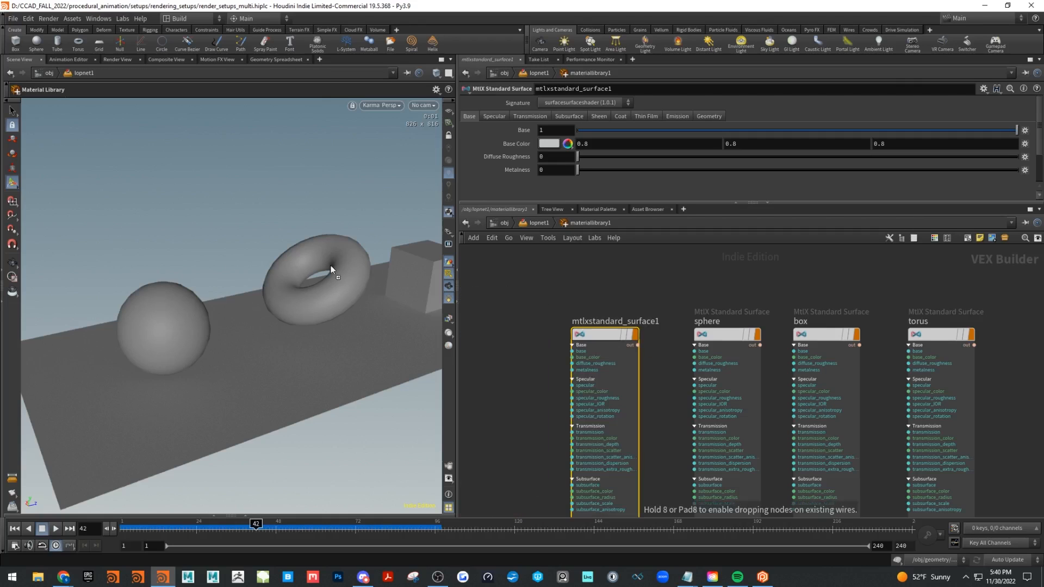
{"action": "left_click_drag", "start_coordinate": [151, 318], "coordinate": [602, 326]}
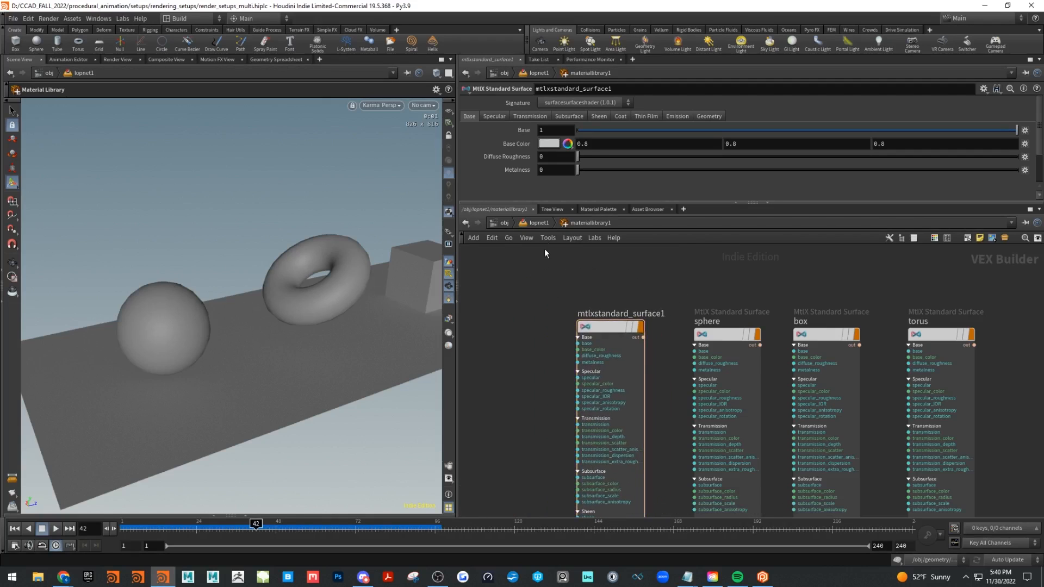
- Return to lopnet1 and examine the primitives and material path set on assignmaterial1
{"action": "key", "text": "u"}
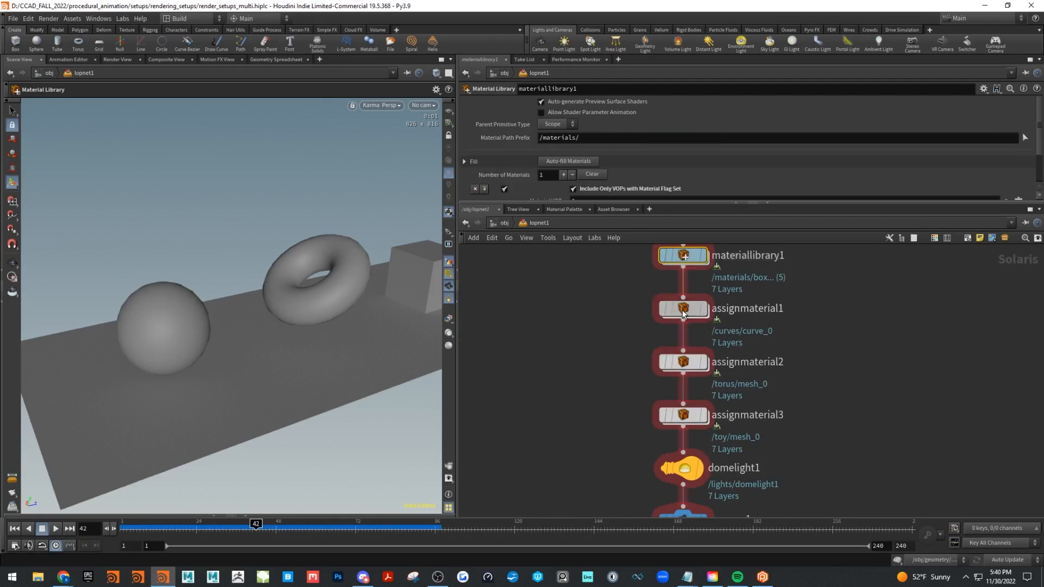
{"action": "left_click", "coordinate": [683, 311]}
{"action": "double_click", "coordinate": [684, 310]}
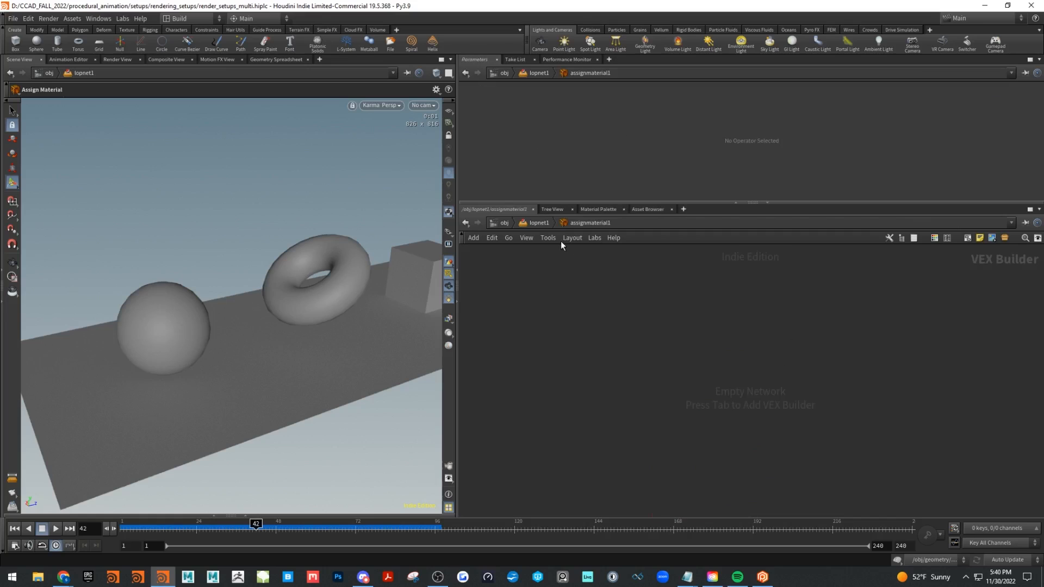
{"action": "left_click", "coordinate": [538, 223]}
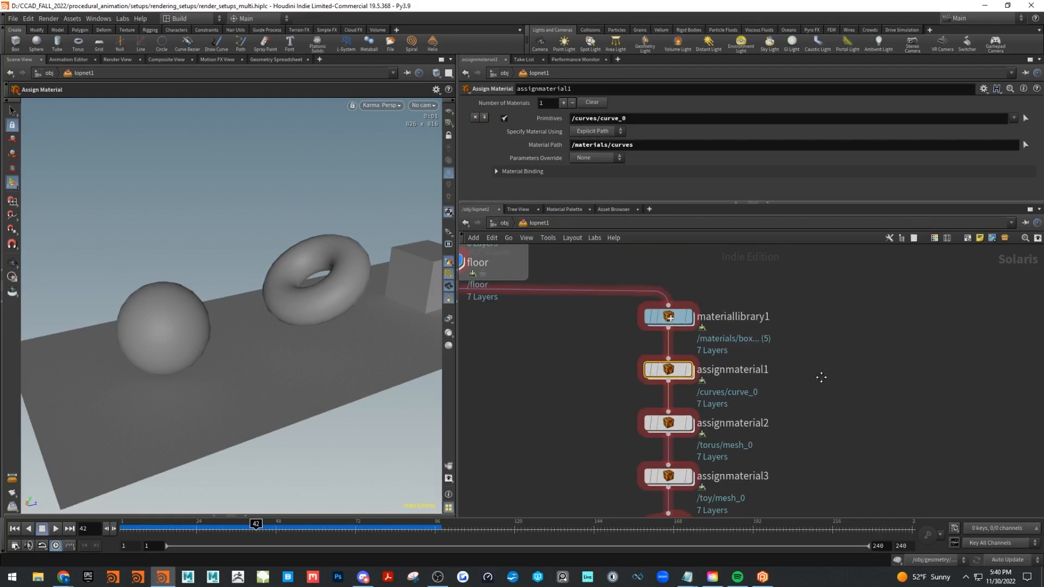
{"action": "left_click_drag", "start_coordinate": [572, 125], "coordinate": [566, 127]}
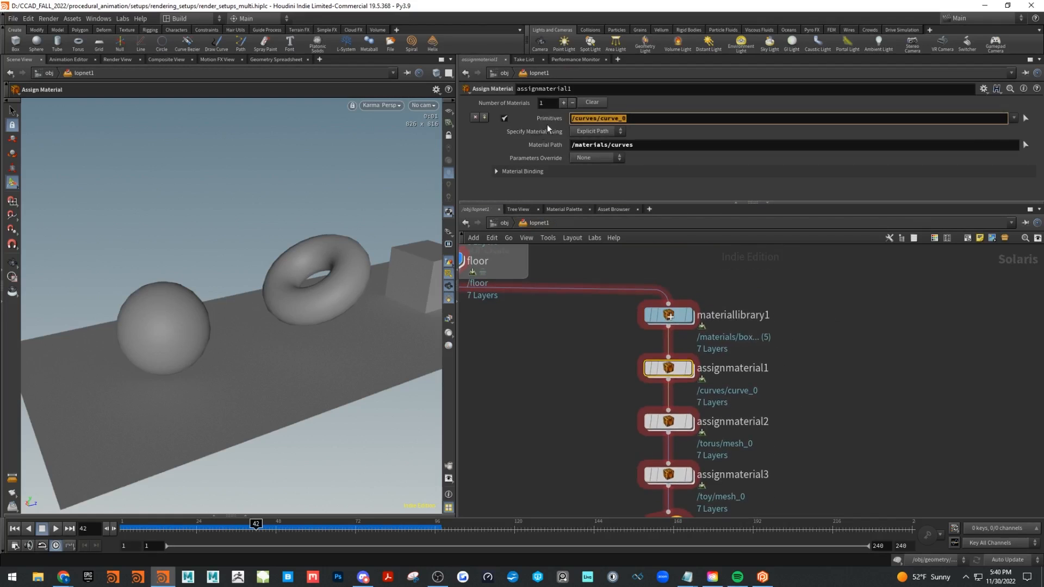
{"action": "triple_click", "coordinate": [638, 145]}
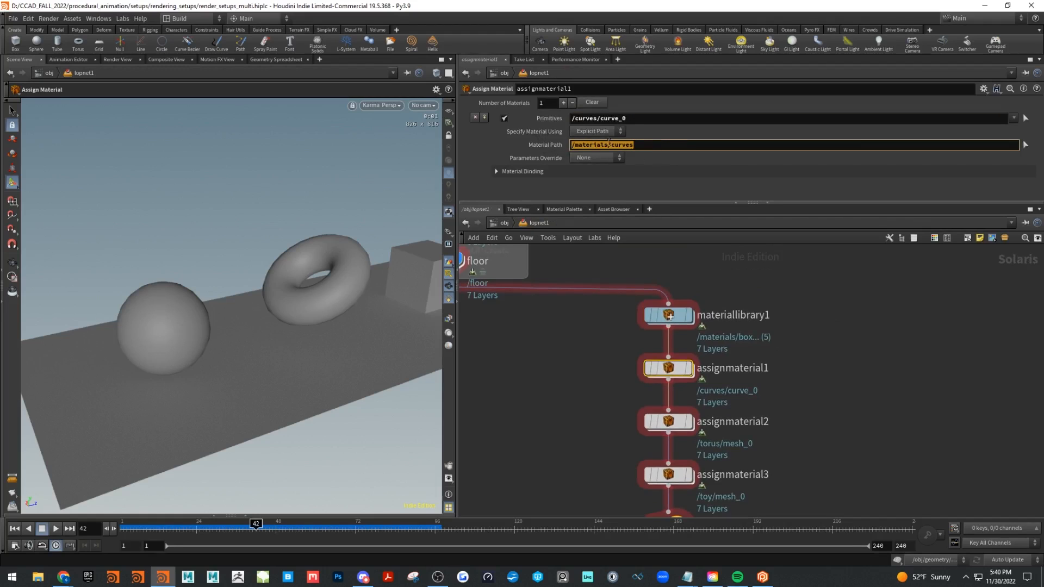
{"action": "left_click", "coordinate": [656, 119]}
{"action": "left_click_drag", "start_coordinate": [541, 121], "coordinate": [471, 154]}
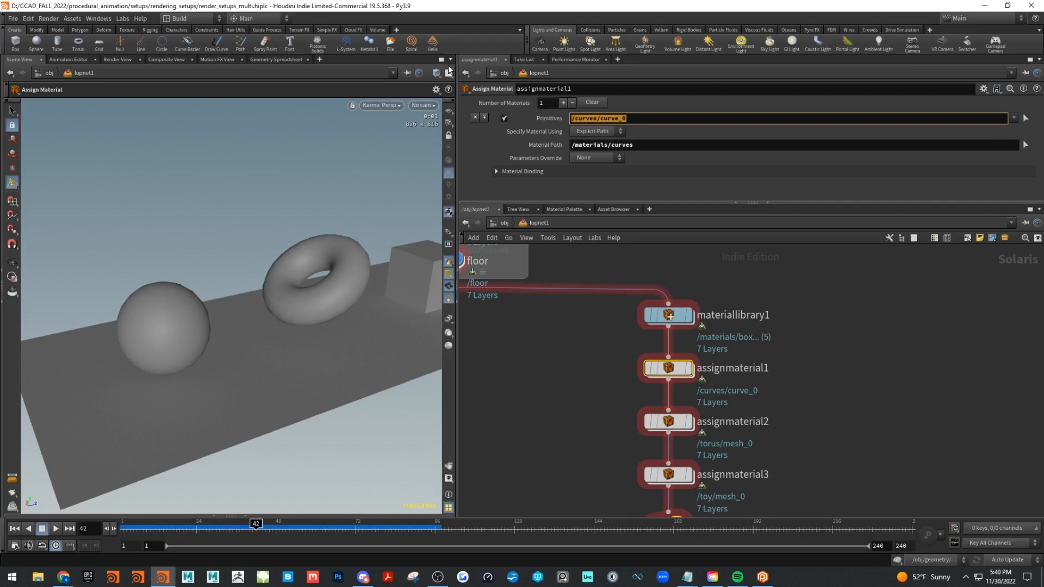
- Split the scene viewer pane into two panes stacked one above the other
{"action": "left_click", "coordinate": [450, 59]}
{"action": "mouse_move", "coordinate": [522, 69]}
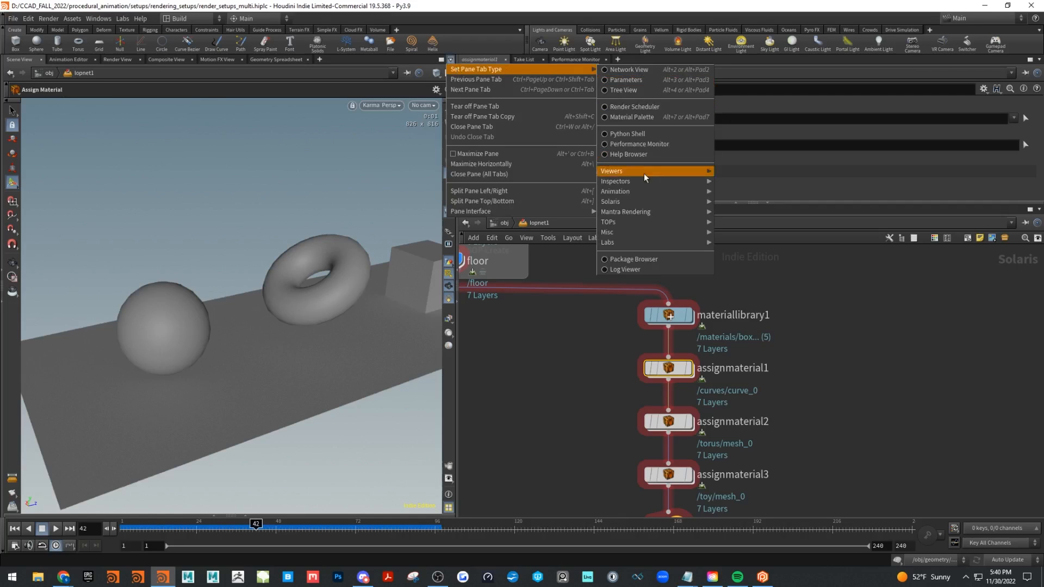
{"action": "left_click", "coordinate": [512, 201]}
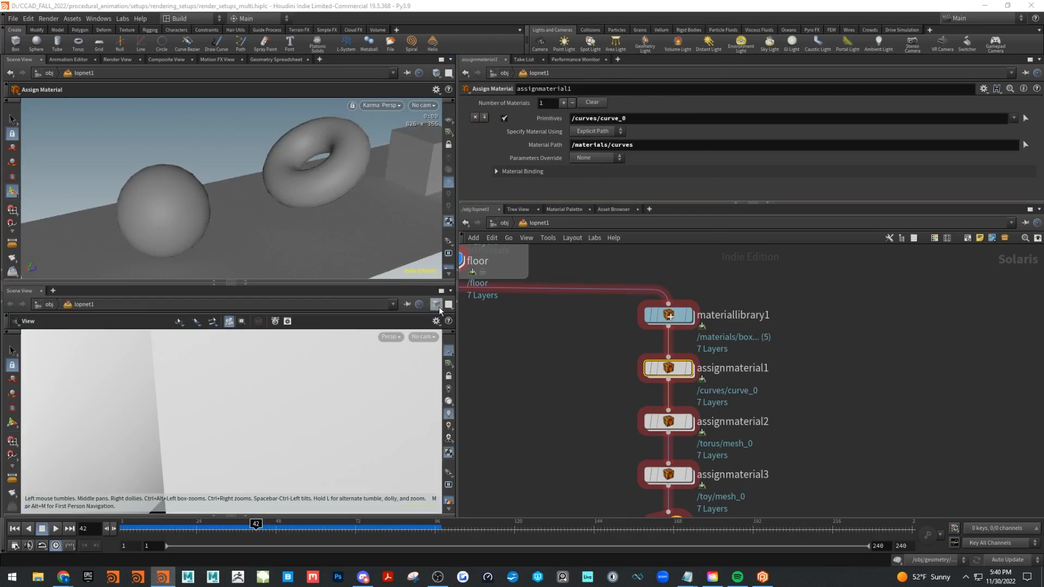
- Change the lower scene viewer pane to a Solaris Scene Graph Tree and enlarge it slightly
{"action": "left_click", "coordinate": [437, 305]}
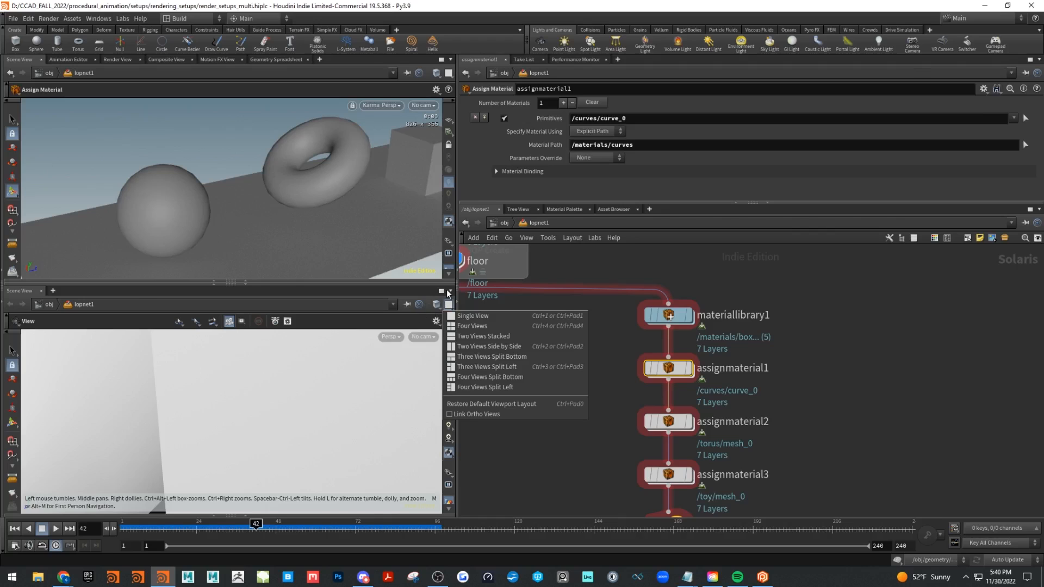
{"action": "left_click", "coordinate": [448, 291]}
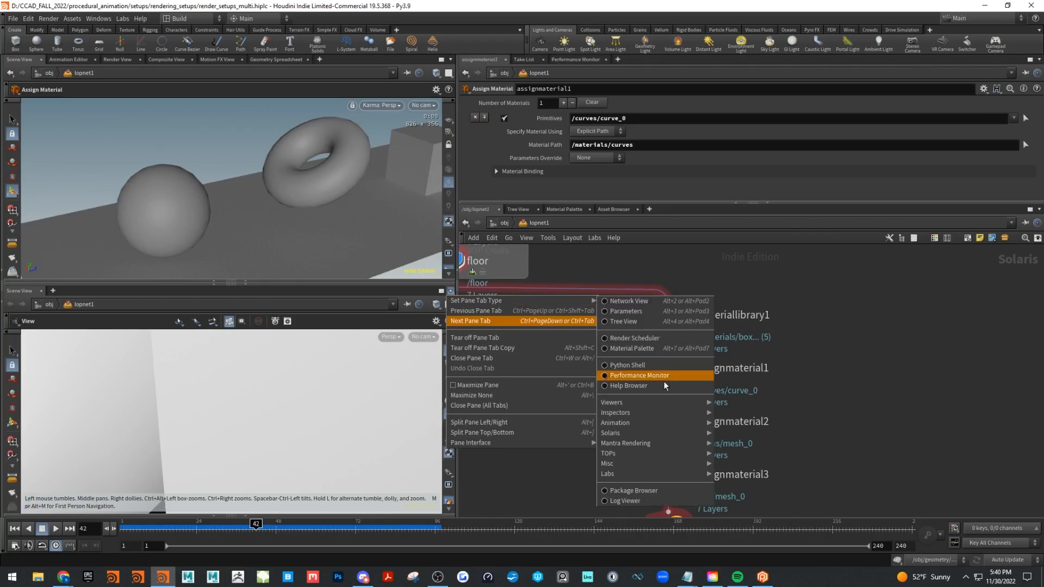
{"action": "mouse_move", "coordinate": [662, 435]}
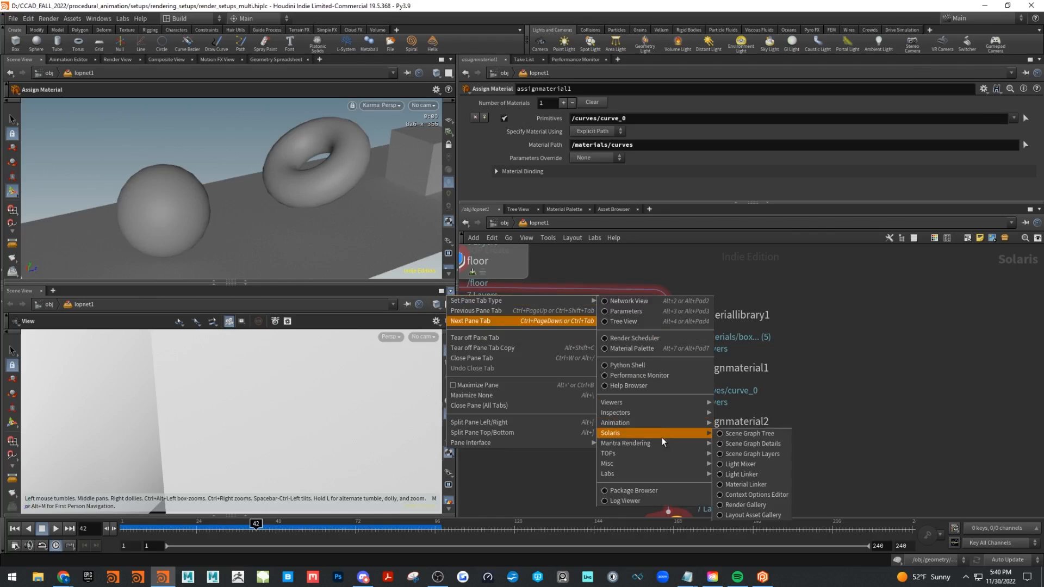
{"action": "left_click", "coordinate": [739, 435]}
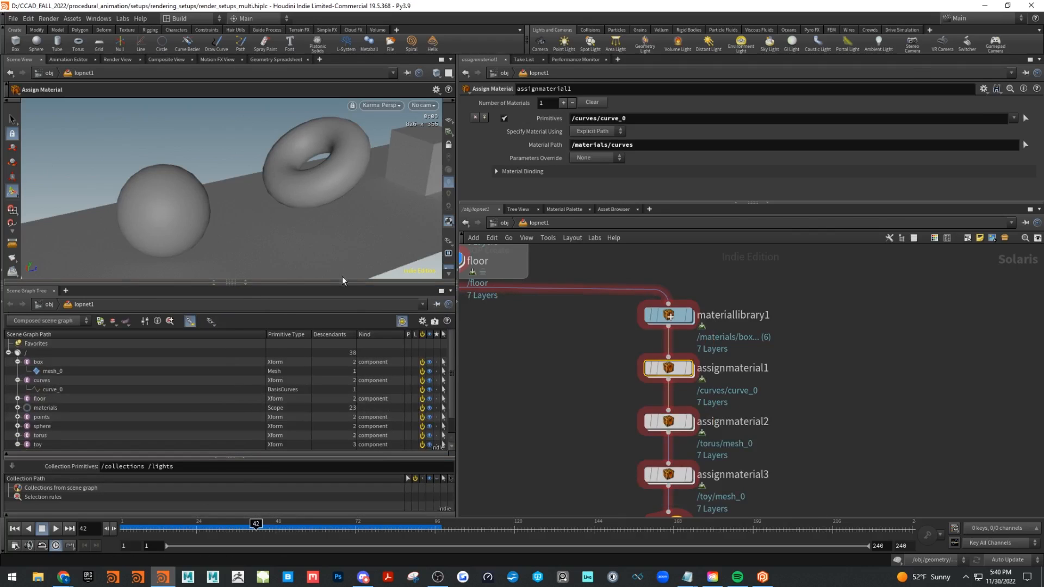
{"action": "left_click_drag", "start_coordinate": [337, 283], "coordinate": [336, 266]}
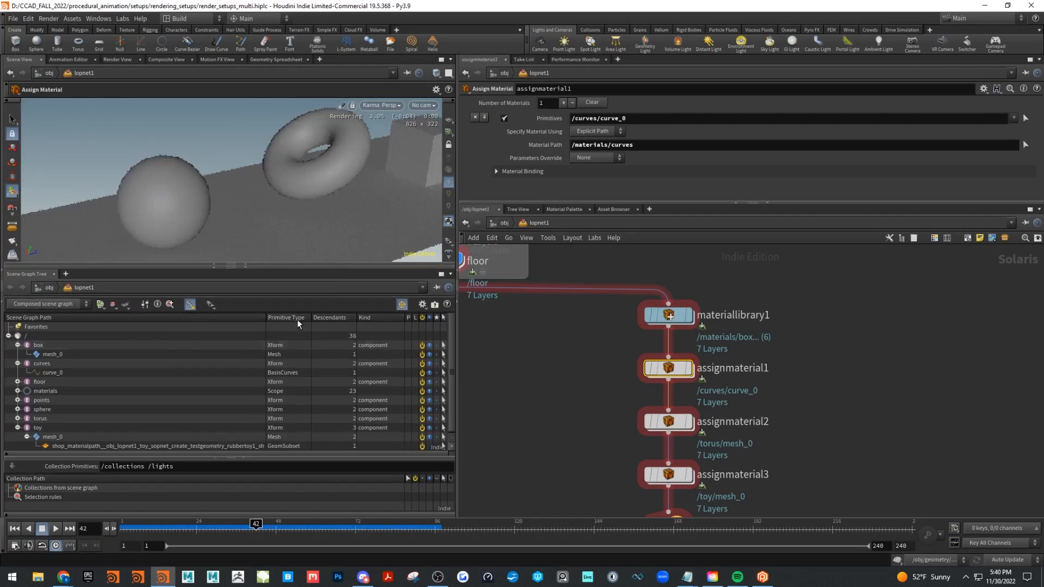
- Collapse the box and curves branches in the scene graph, and expand sphere to select its mesh_0 primitive
{"action": "left_click", "coordinate": [17, 345]}
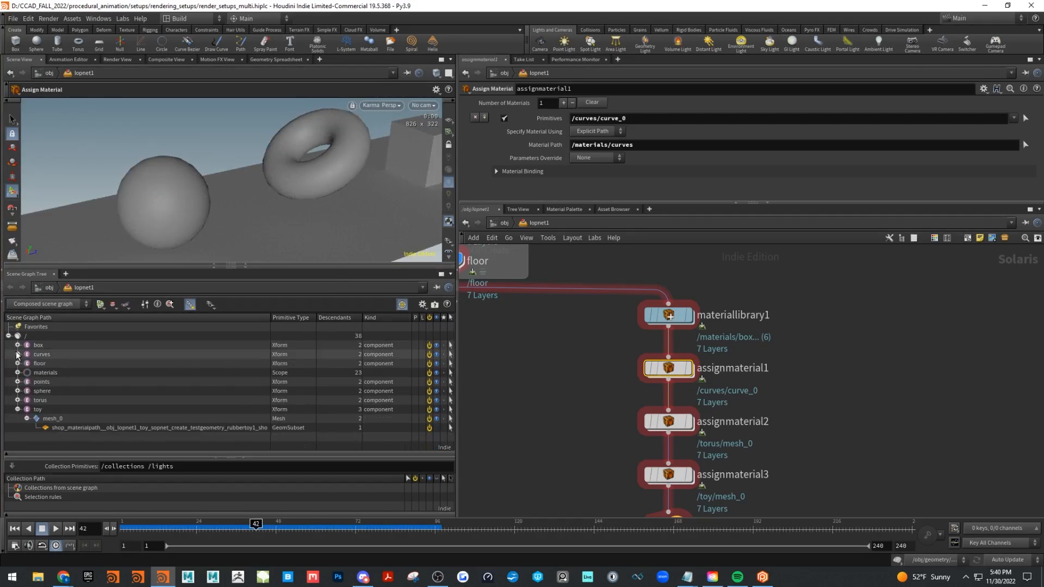
{"action": "left_click", "coordinate": [17, 354]}
{"action": "key", "text": "Escape"}
{"action": "key", "text": "s"}
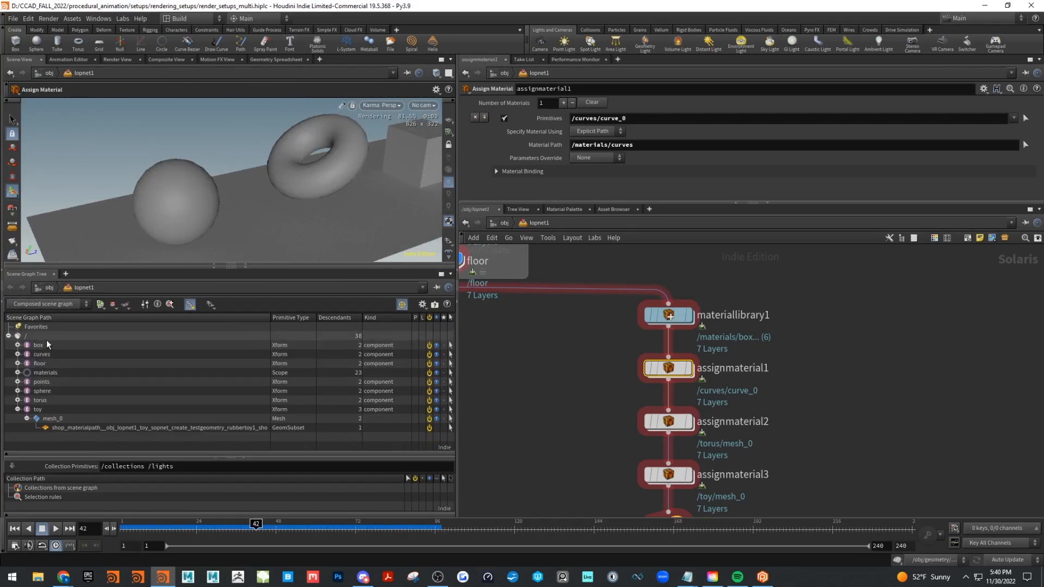
{"action": "left_click", "coordinate": [50, 391]}
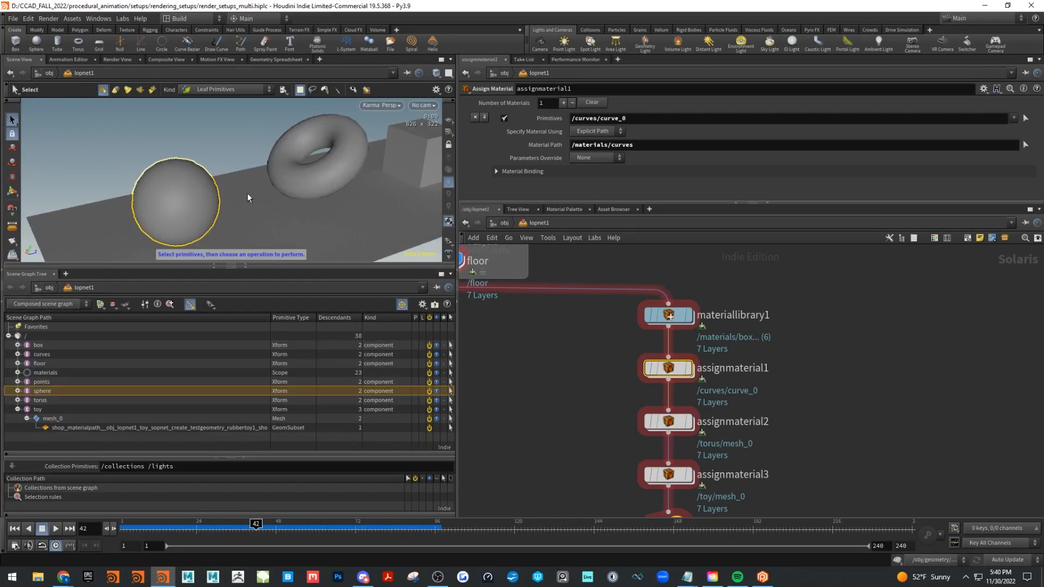
{"action": "left_click", "coordinate": [17, 391]}
{"action": "left_click", "coordinate": [56, 401]}
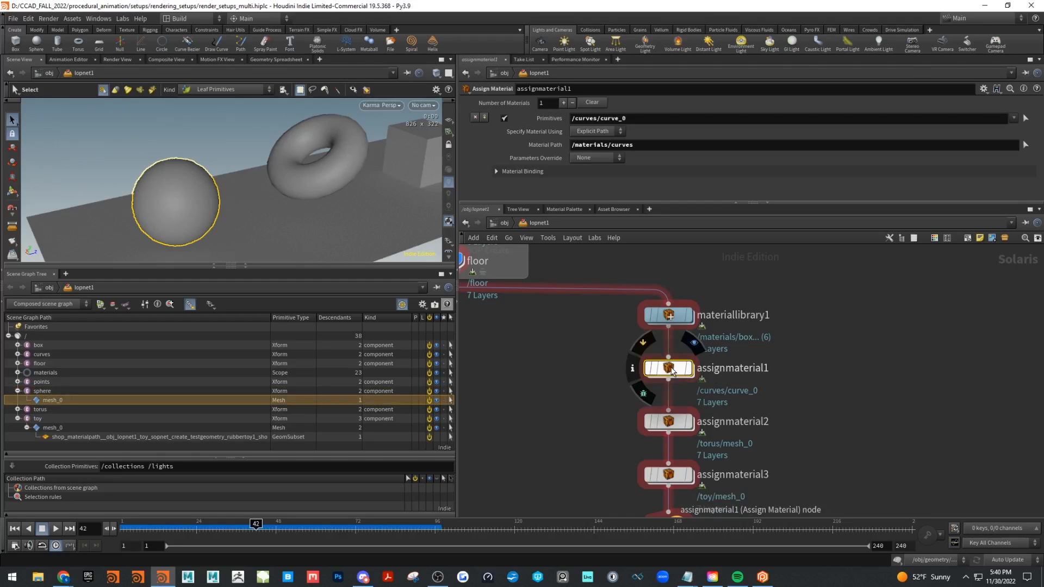
- Examine the primitives and material paths set on assignmaterial2 and assignmaterial3
{"action": "left_click", "coordinate": [670, 422]}
{"action": "middle_click_drag", "start_coordinate": [831, 430], "coordinate": [823, 360]}
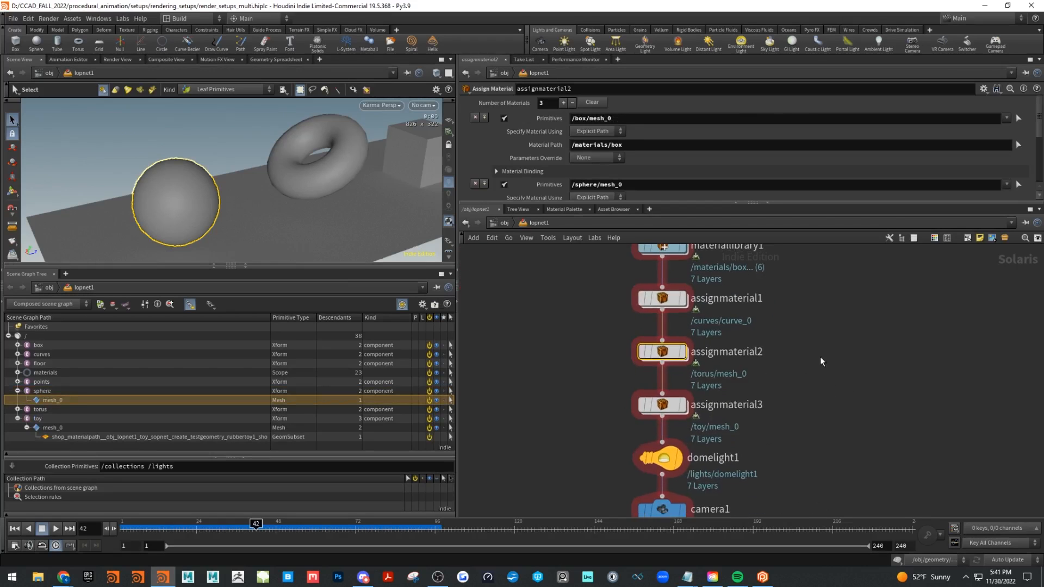
{"action": "left_click", "coordinate": [663, 405]}
{"action": "middle_click_drag", "start_coordinate": [876, 400], "coordinate": [847, 499]}
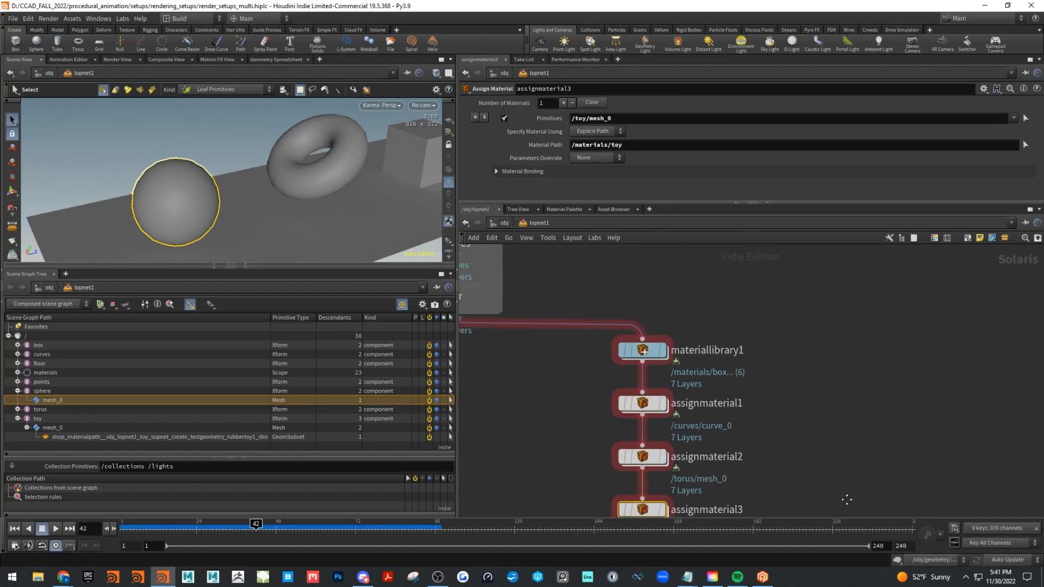
{"action": "middle_click_drag", "start_coordinate": [792, 473], "coordinate": [804, 279]}
{"action": "middle_click_drag", "start_coordinate": [794, 400], "coordinate": [798, 476]}
{"action": "middle_click_drag", "start_coordinate": [788, 367], "coordinate": [788, 404]}
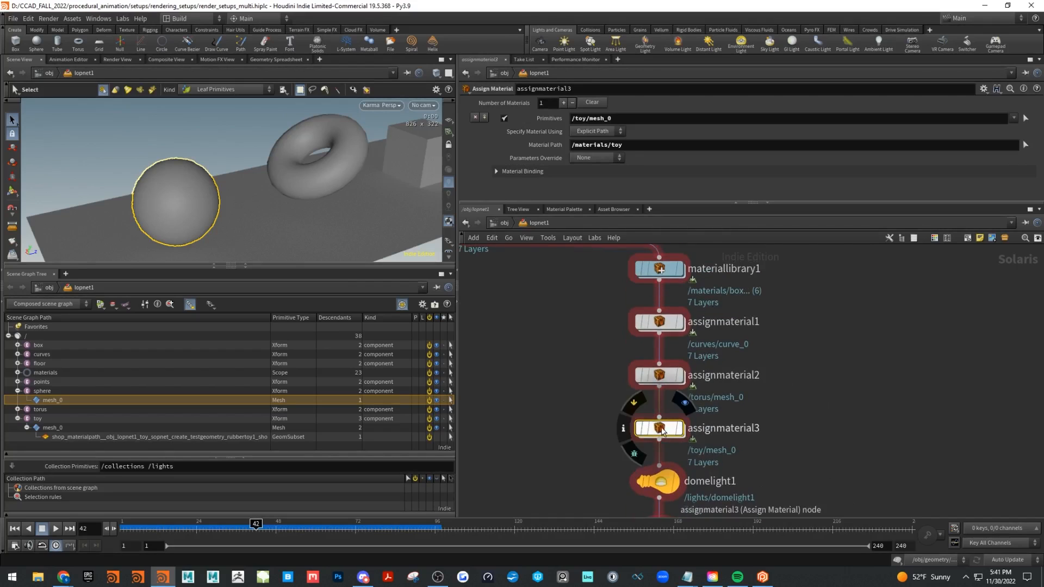
{"action": "left_click", "coordinate": [659, 375]}
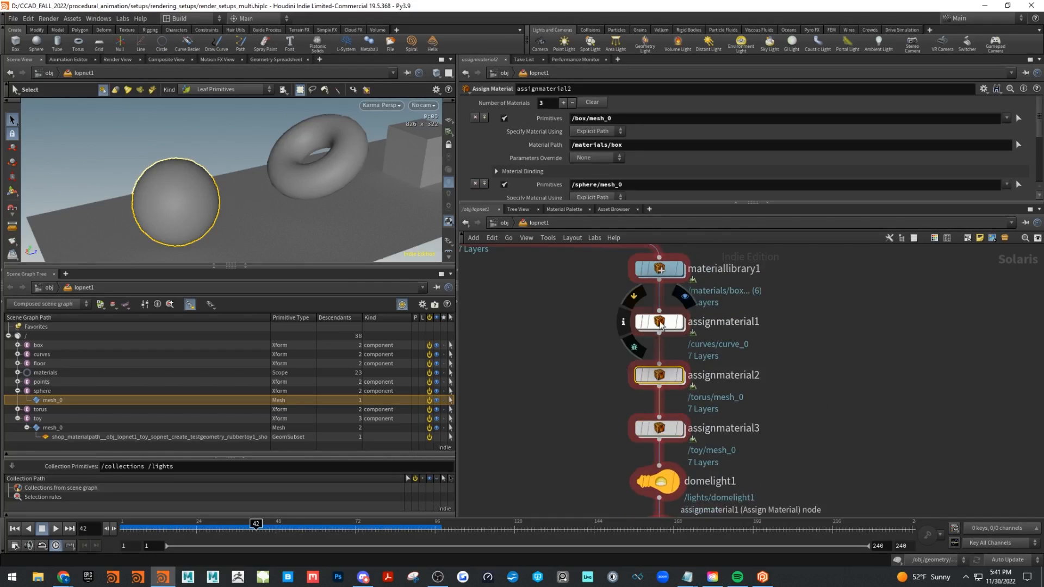
- Enlarge the parameter area and review the box, sphere and torus primitives with their material paths on assignmaterial2
{"action": "scroll", "coordinate": [623, 140], "scroll_direction": "down", "scroll_amount": 1}
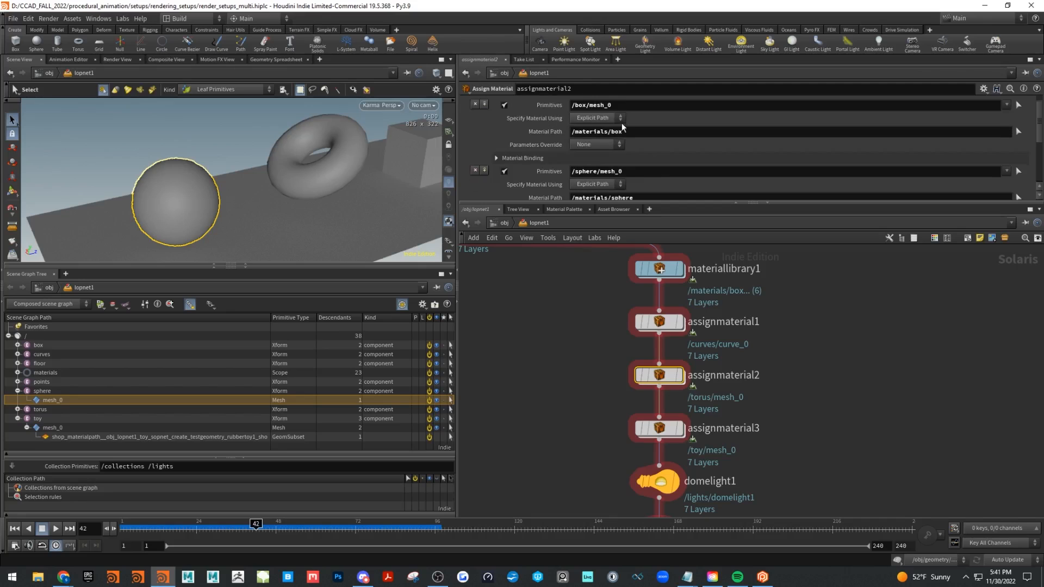
{"action": "left_click_drag", "start_coordinate": [529, 201], "coordinate": [582, 279]}
{"action": "scroll", "coordinate": [658, 228], "scroll_direction": "up", "scroll_amount": 1}
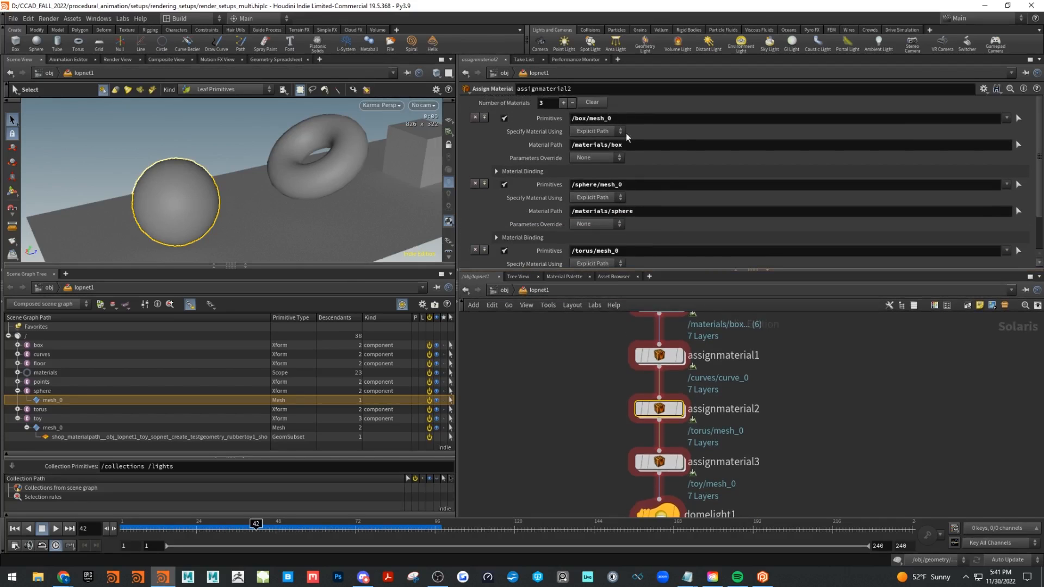
{"action": "left_click", "coordinate": [641, 119]}
{"action": "left_click", "coordinate": [640, 184]}
{"action": "scroll", "coordinate": [569, 240], "scroll_direction": "down", "scroll_amount": 1}
{"action": "left_click", "coordinate": [572, 238]}
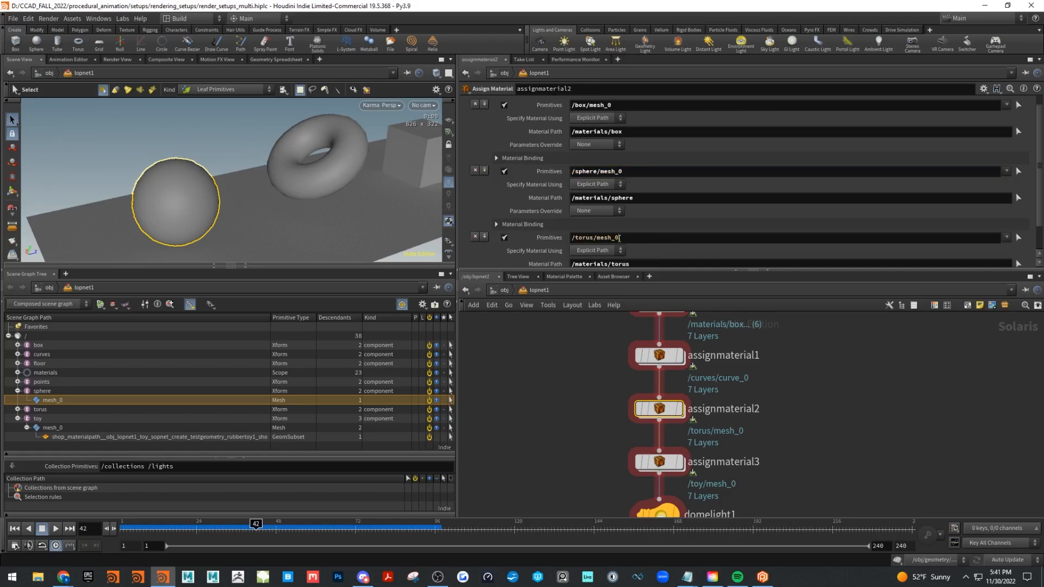
{"action": "left_click_drag", "start_coordinate": [573, 238], "coordinate": [558, 245]}
{"action": "scroll", "coordinate": [692, 224], "scroll_direction": "down", "scroll_amount": 2}
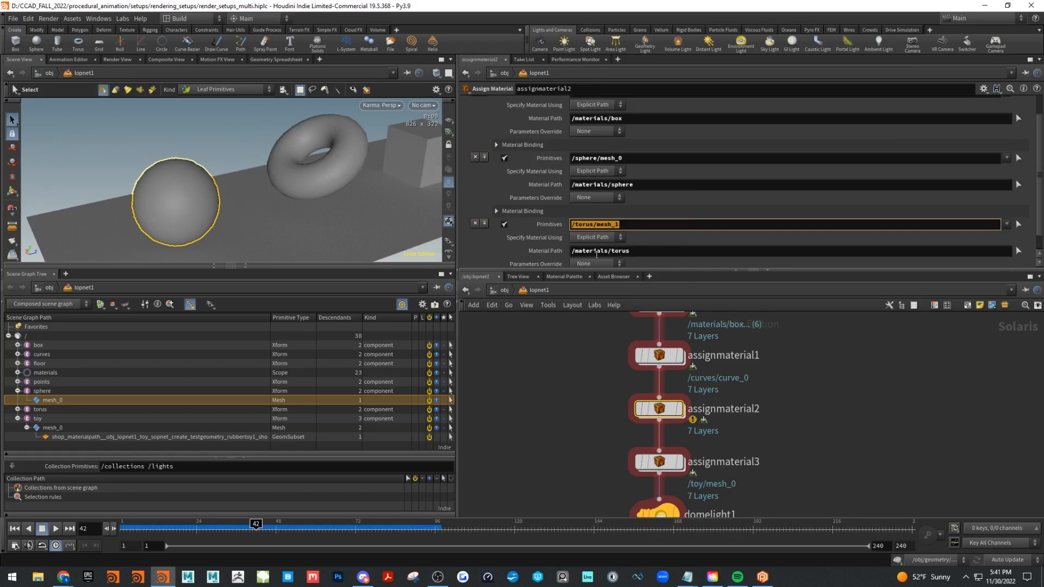
{"action": "left_click_drag", "start_coordinate": [636, 251], "coordinate": [536, 252]}
{"action": "left_click", "coordinate": [641, 180]}
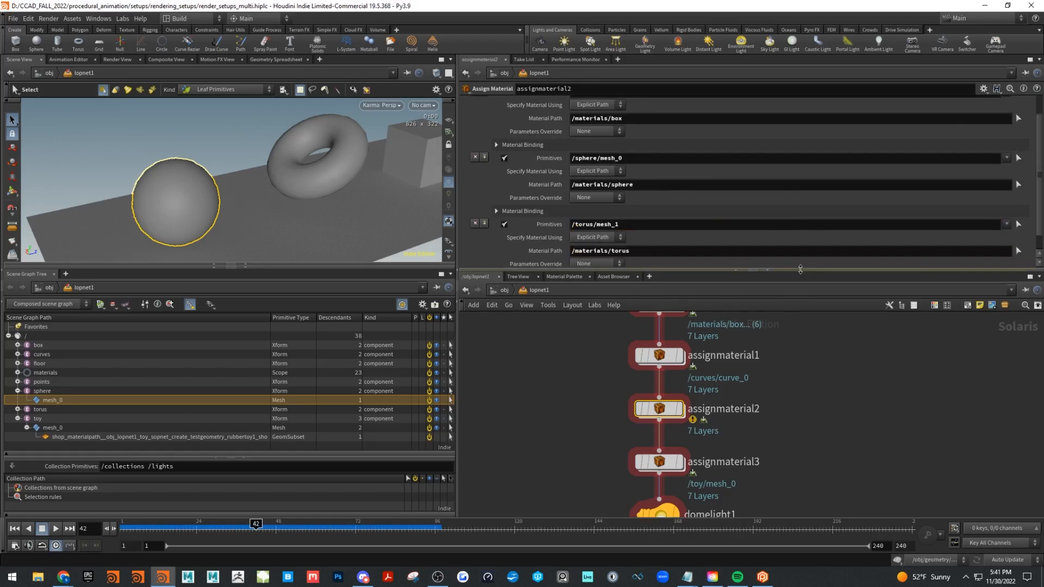
- Recheck the toy assignment on assignmaterial3 and the torus entry on assignmaterial2, giving the network more room
{"action": "left_click_drag", "start_coordinate": [799, 272], "coordinate": [800, 217]}
{"action": "left_click", "coordinate": [686, 438]}
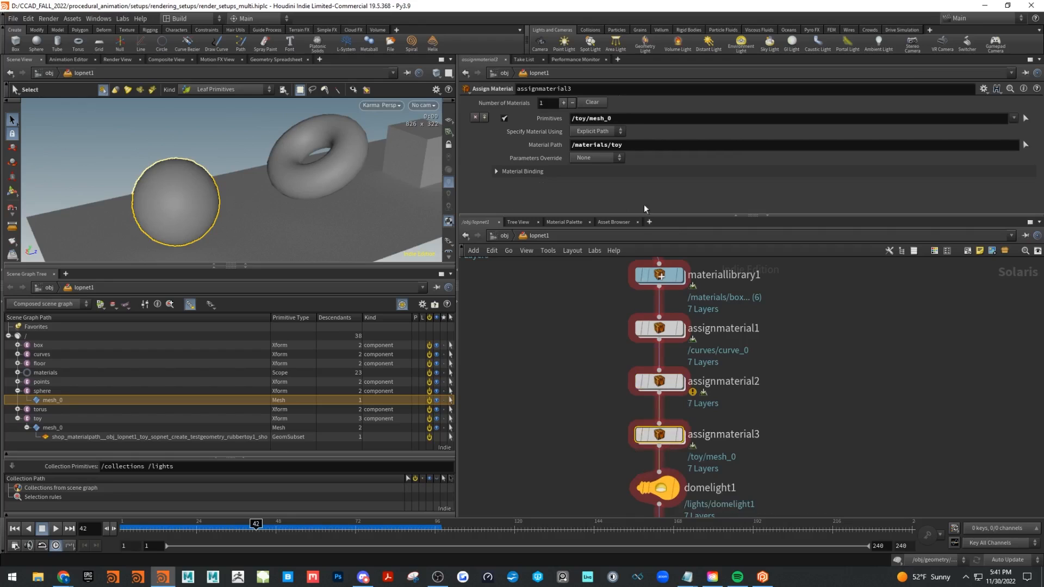
{"action": "left_click", "coordinate": [662, 387]}
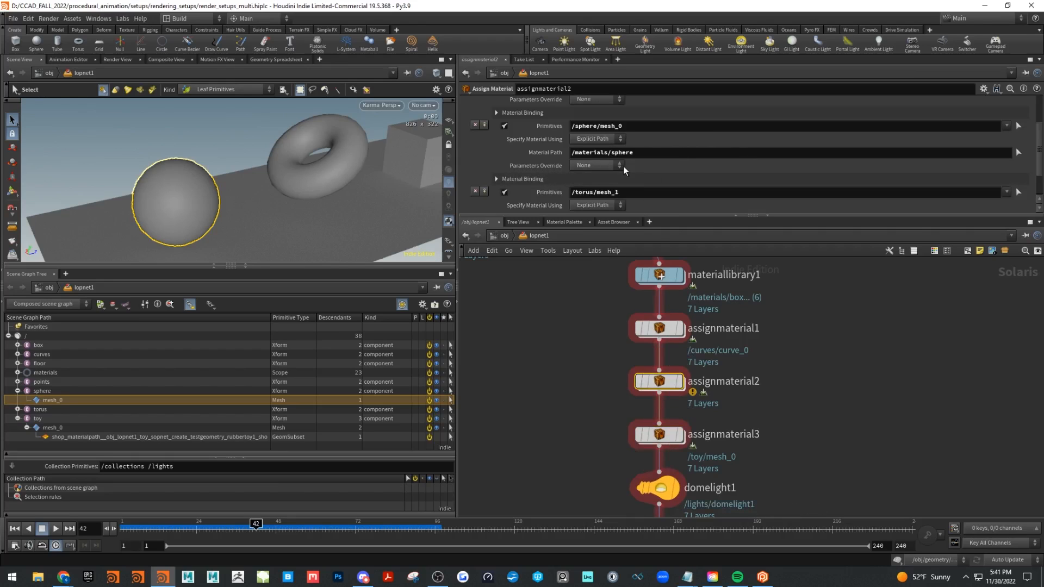
{"action": "scroll", "coordinate": [642, 144], "scroll_direction": "down", "scroll_amount": 3}
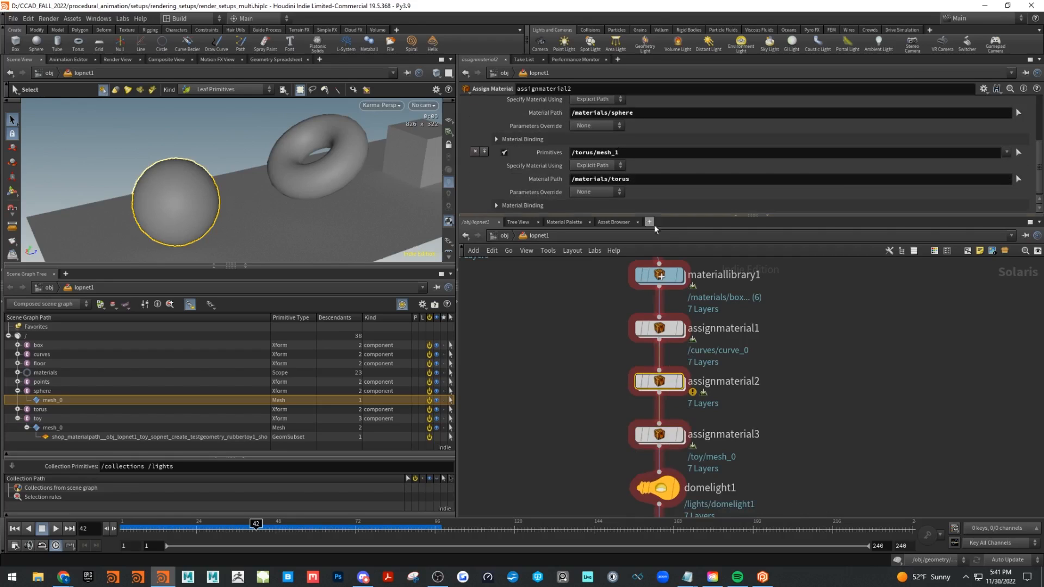
{"action": "left_click_drag", "start_coordinate": [687, 217], "coordinate": [685, 157]}
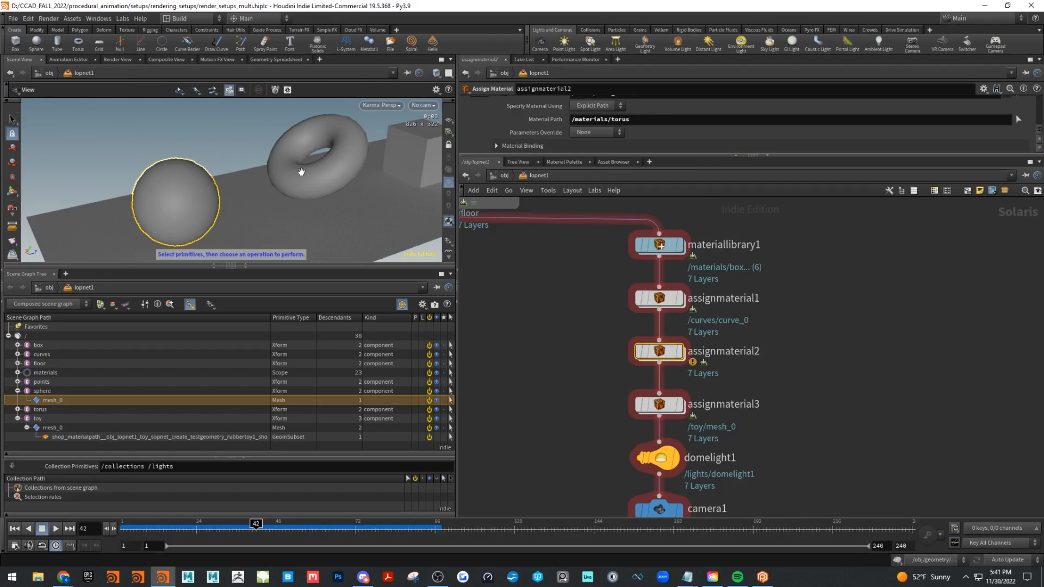
- Delete materiallibrary1 and the three assignmaterial nodes from the LOP network
{"action": "right_click_drag", "start_coordinate": [298, 170], "coordinate": [275, 175], "text": "alt"}
{"action": "mouse_move", "coordinate": [276, 175]}
{"action": "left_mouse_down", "text": "alt"}
{"action": "mouse_move", "coordinate": [301, 182]}
{"action": "mouse_move", "coordinate": [288, 182]}
{"action": "left_mouse_up", "text": "alt"}
{"action": "right_click_drag", "start_coordinate": [288, 181], "coordinate": [250, 189], "text": "alt"}
{"action": "middle_click_drag", "start_coordinate": [250, 189], "coordinate": [228, 202], "text": "alt"}
{"action": "left_click_drag", "start_coordinate": [263, 202], "coordinate": [292, 214], "text": "alt"}
{"action": "middle_click_drag", "start_coordinate": [291, 215], "coordinate": [287, 206], "text": "alt"}
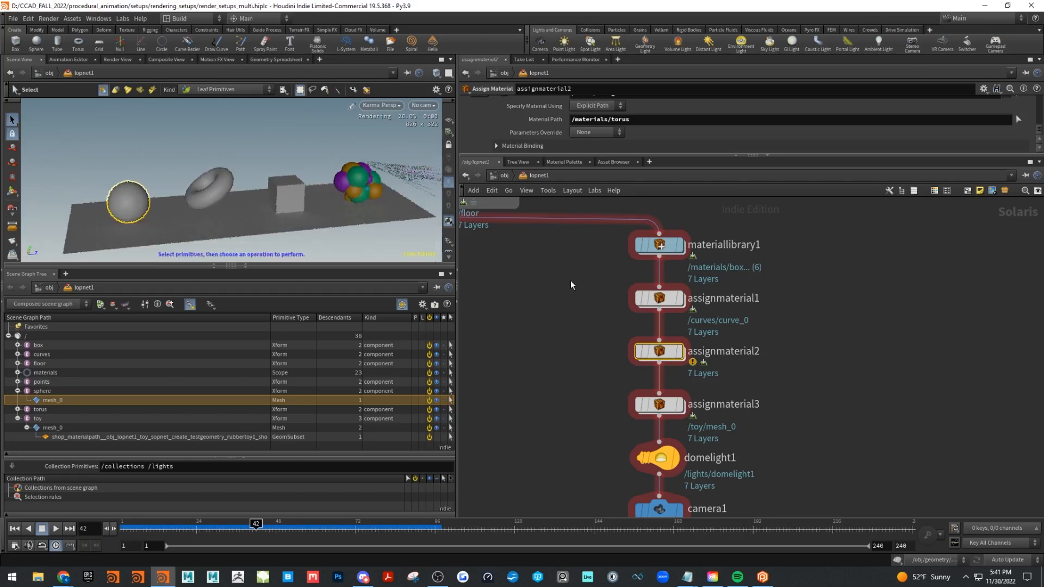
{"action": "left_click_drag", "start_coordinate": [586, 233], "coordinate": [735, 407]}
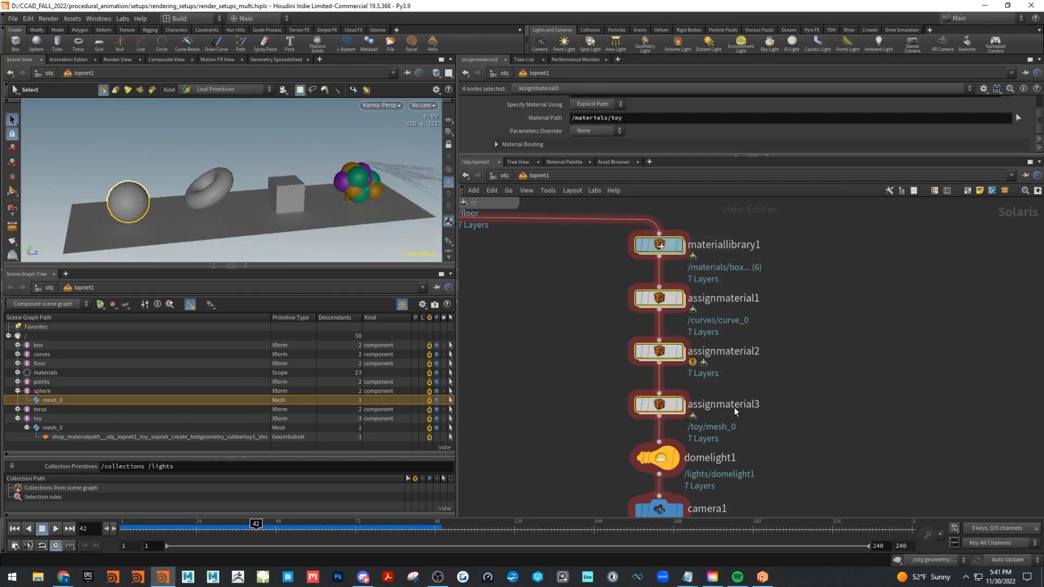
{"action": "key", "text": "Delete"}
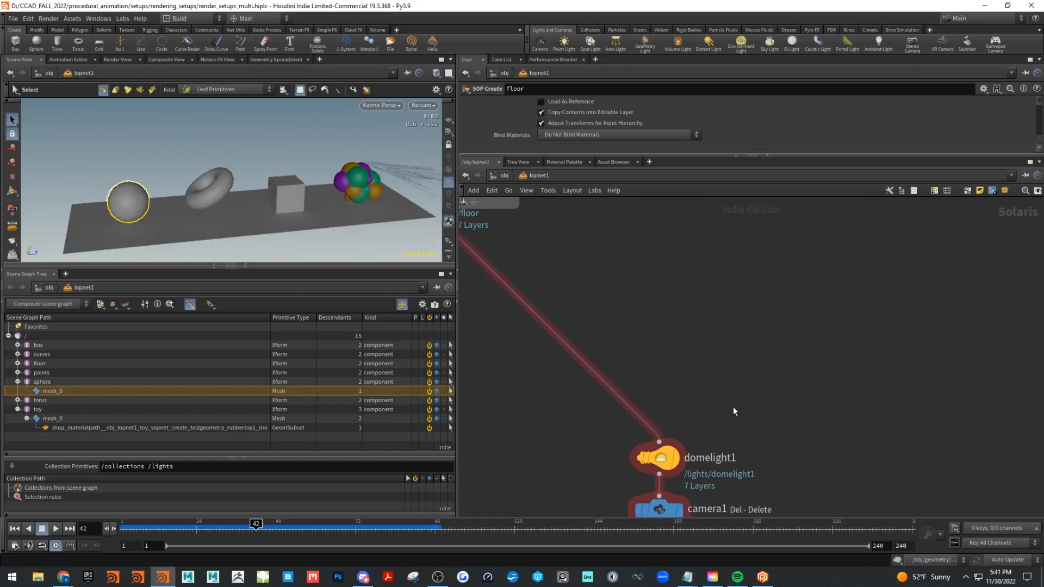
- Move domelight1, camera1 and the render settings node directly below the floor node, leaving a gap for new nodes
{"action": "scroll", "coordinate": [869, 312], "scroll_direction": "down", "scroll_amount": 4}
{"action": "middle_click_drag", "start_coordinate": [870, 313], "coordinate": [832, 332]}
{"action": "left_click_drag", "start_coordinate": [648, 352], "coordinate": [816, 468]}
{"action": "left_click_drag", "start_coordinate": [761, 379], "coordinate": [601, 285]}
{"action": "middle_click_drag", "start_coordinate": [752, 312], "coordinate": [747, 423]}
{"action": "left_click_drag", "start_coordinate": [583, 393], "coordinate": [582, 451]}
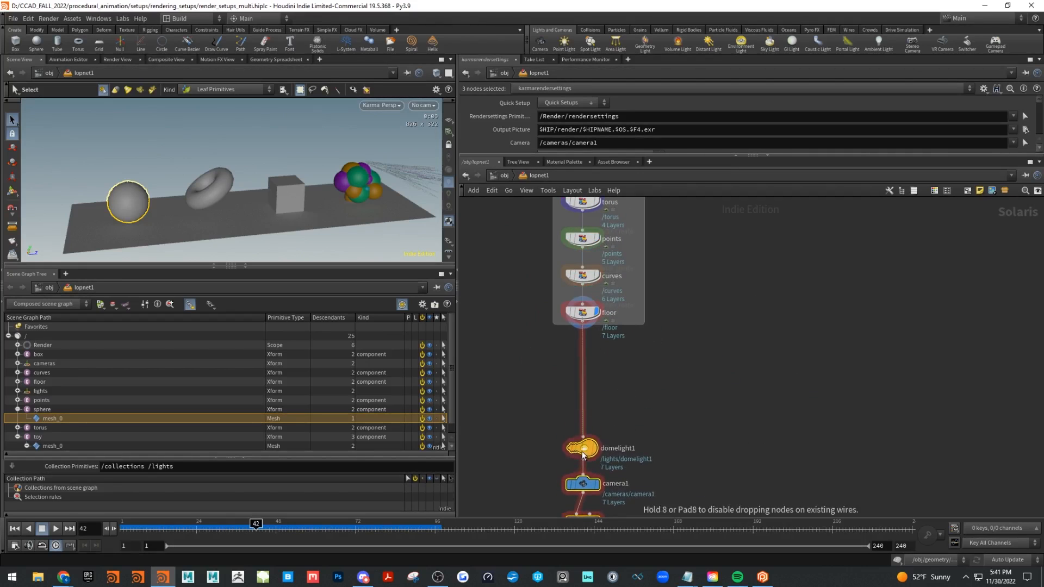
- Insert a Material Library node on the wire between floor and domelight1
{"action": "left_click", "coordinate": [553, 377]}
{"action": "key", "text": "Tab"}
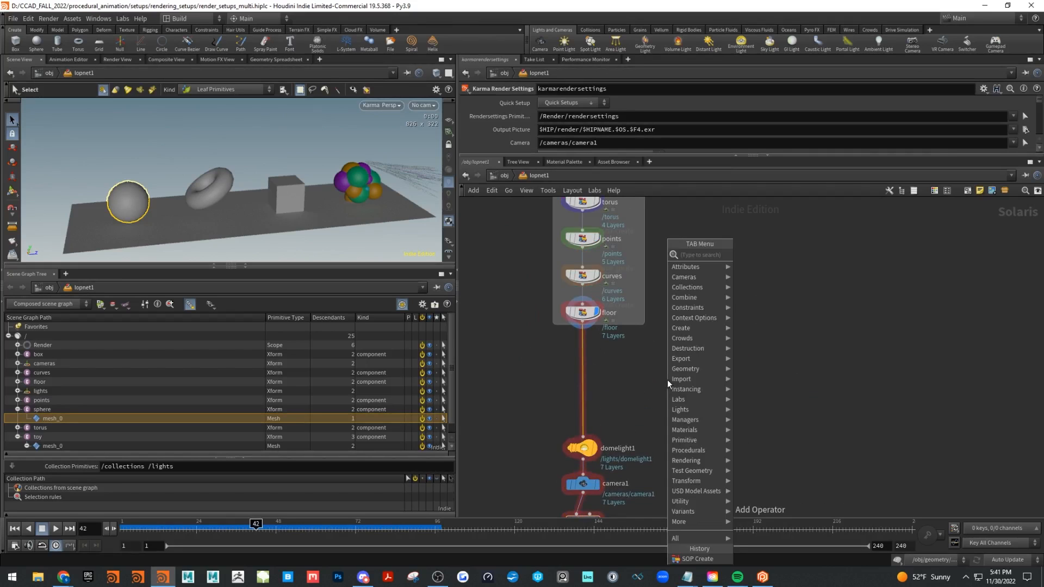
{"action": "type", "text": "mat"}
{"action": "left_click", "coordinate": [766, 265]}
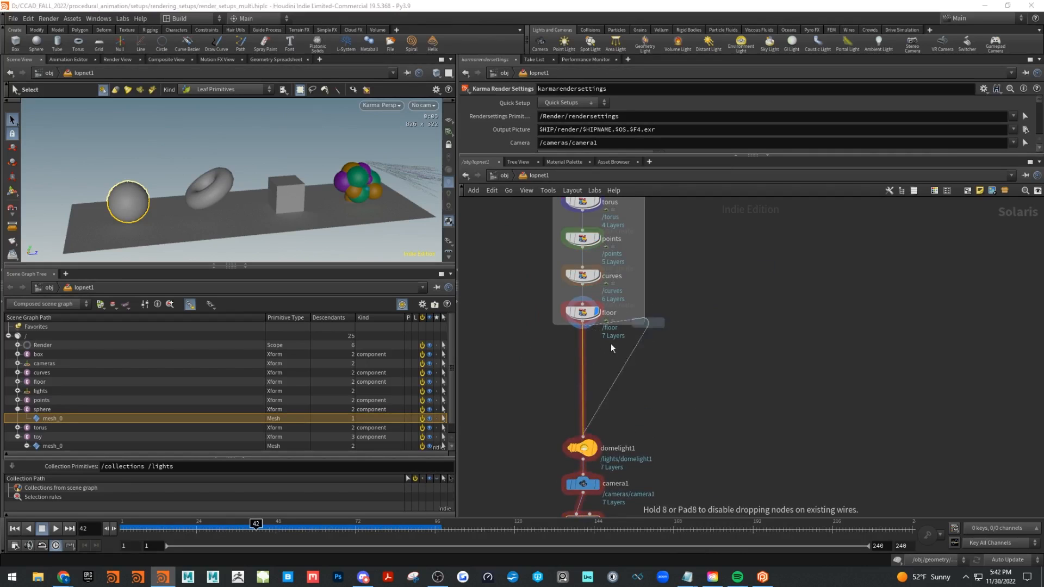
{"action": "left_click", "coordinate": [585, 374]}
- Rename the new material library as stuff and move it closer beneath the floor node
{"action": "double_click", "coordinate": [629, 373]}
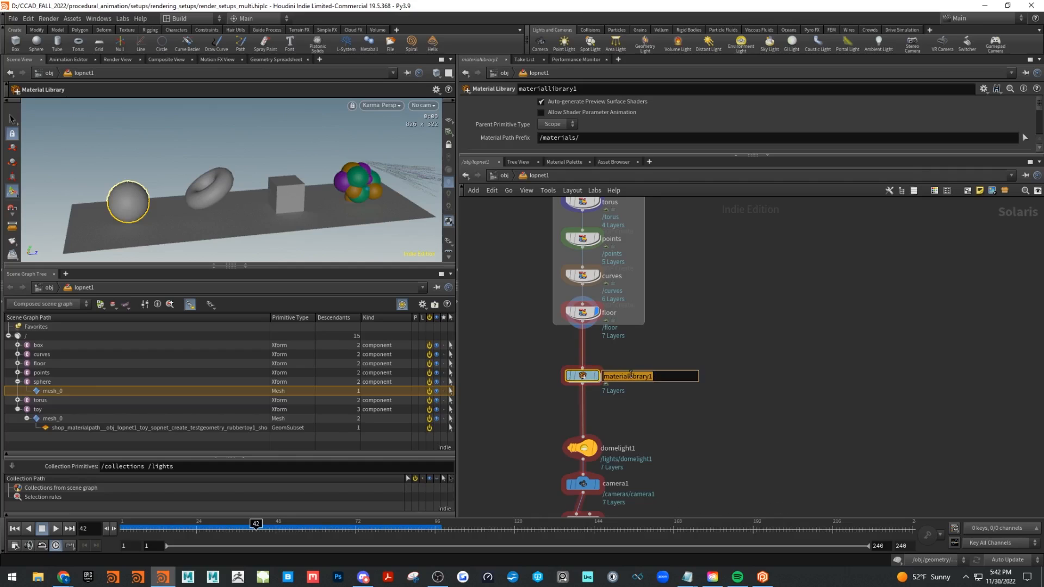
{"action": "type", "text": "stuff"}
{"action": "key", "text": "Return"}
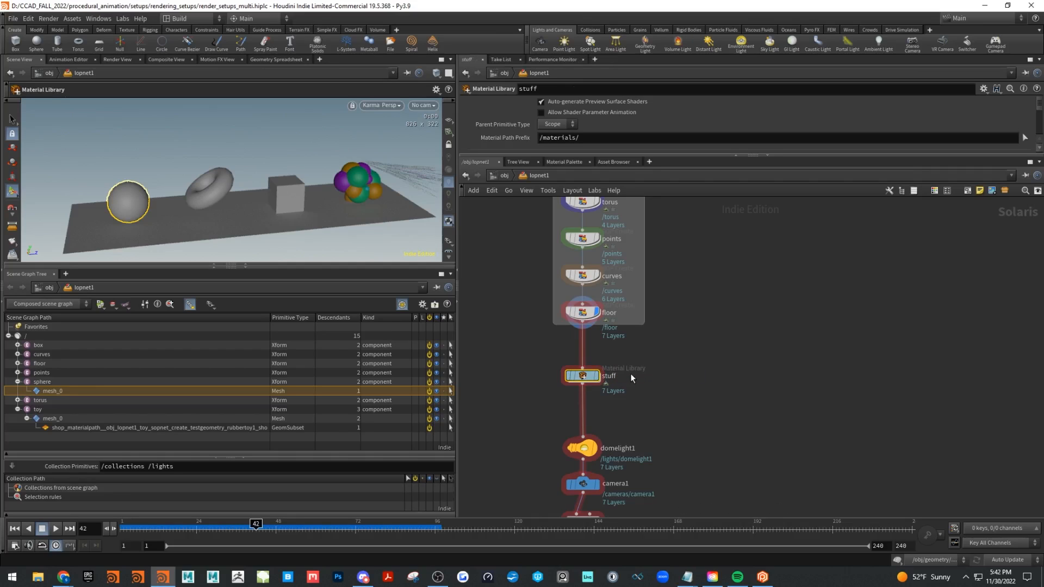
{"action": "left_click_drag", "start_coordinate": [585, 375], "coordinate": [584, 358]}
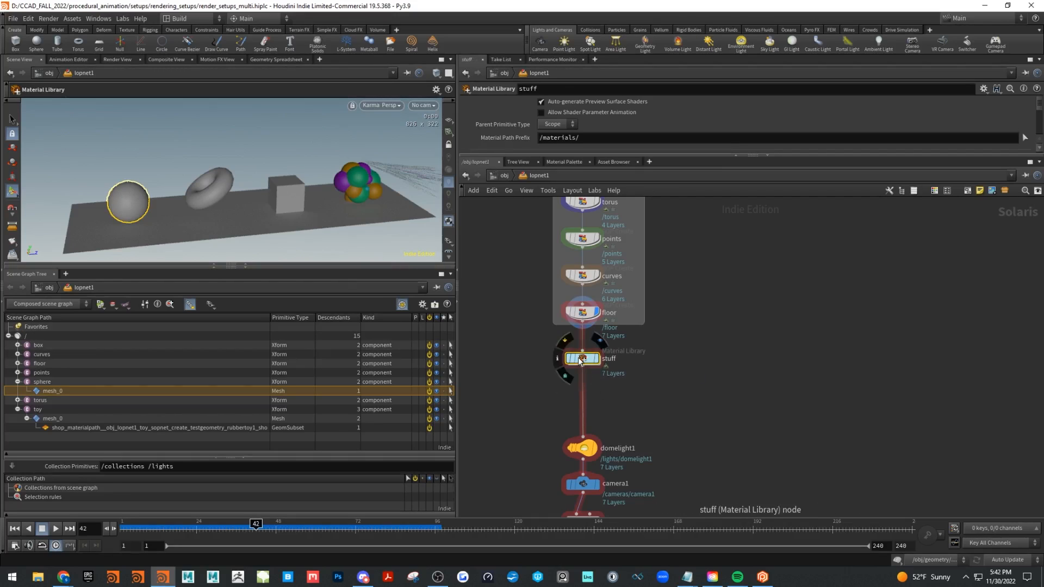
- Enter the stuff material library and place an MtlX Standard Surface shader in its empty network
{"action": "double_click", "coordinate": [583, 360]}
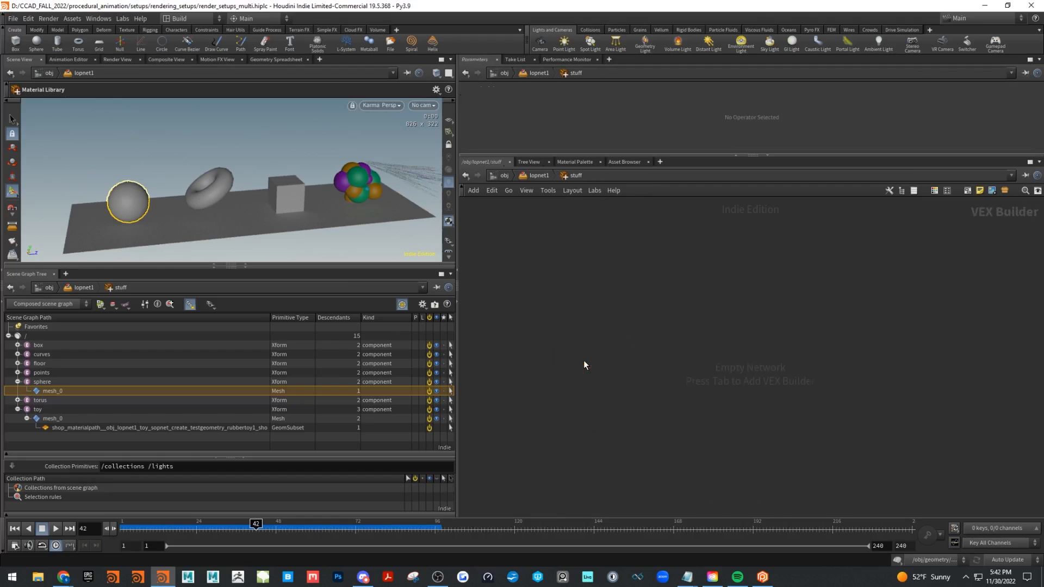
{"action": "key", "text": "Tab"}
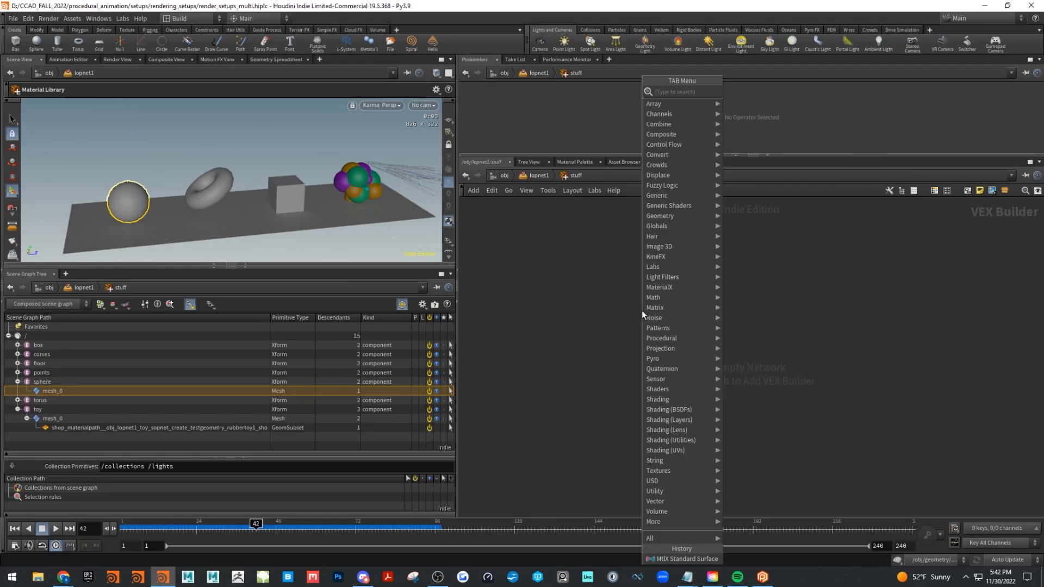
{"action": "type", "text": "stand"}
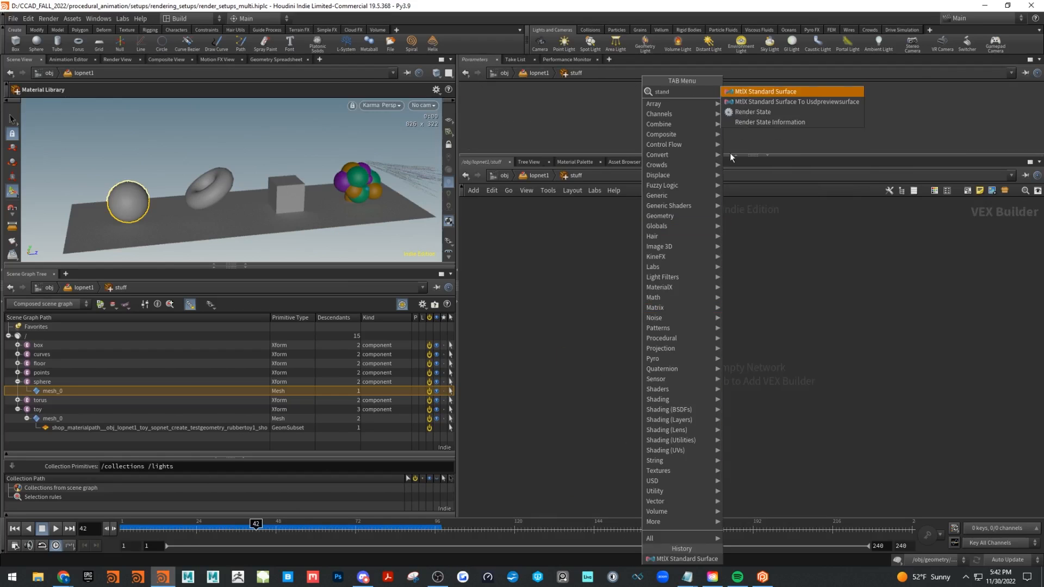
{"action": "left_click", "coordinate": [746, 93]}
{"action": "left_click", "coordinate": [661, 337]}
{"action": "left_click_drag", "start_coordinate": [665, 338], "coordinate": [675, 282]}
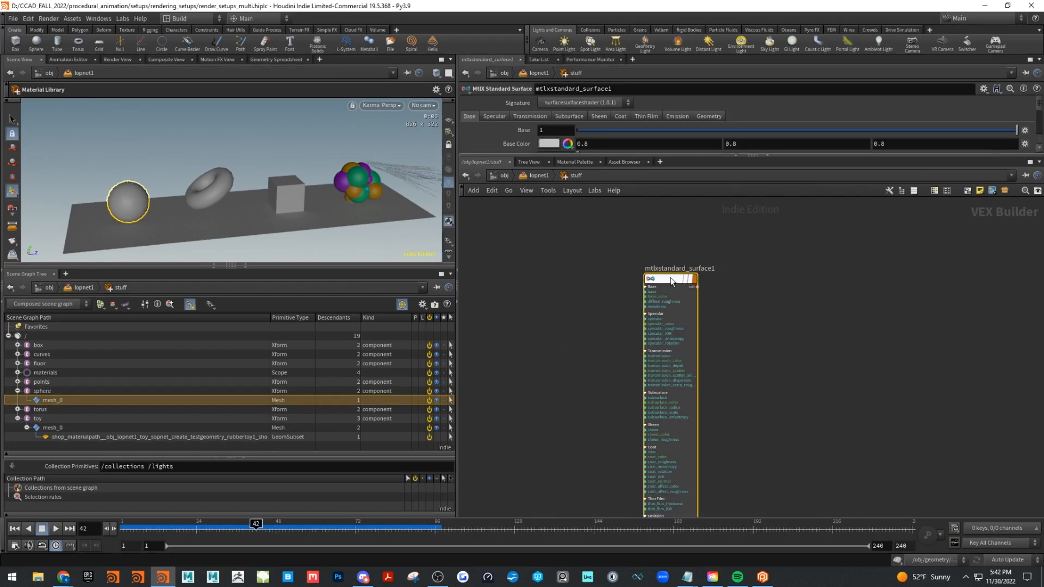
- Rename the MtlX Standard Surface shader as sphere and set it as the material on the sphere's mesh_0
{"action": "double_click", "coordinate": [676, 269]}
{"action": "type", "text": "sph"}
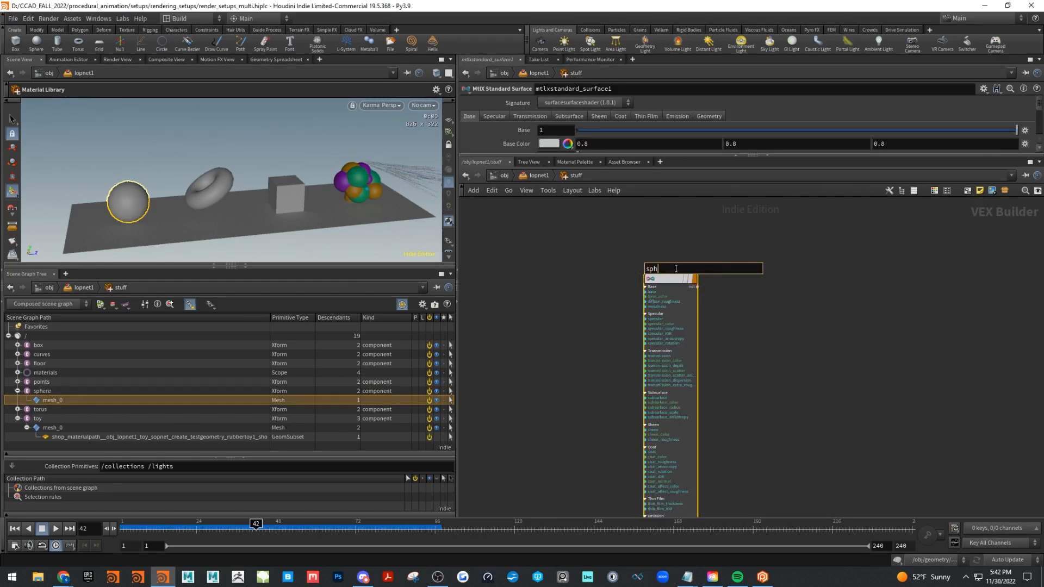
{"action": "type", "text": "ere"}
{"action": "key", "text": "Return"}
{"action": "left_click_drag", "start_coordinate": [647, 281], "coordinate": [136, 205]}
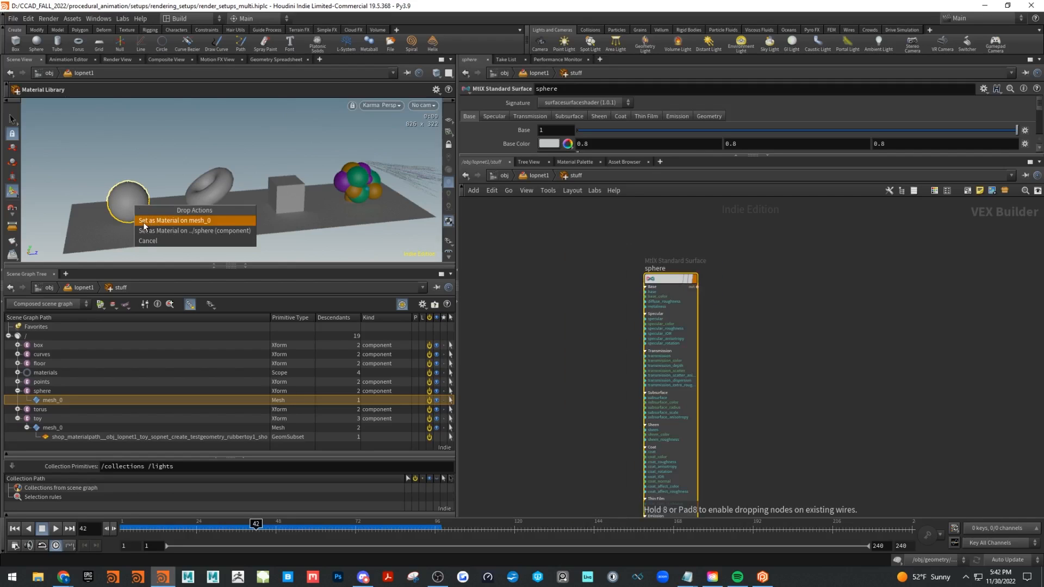
{"action": "left_click", "coordinate": [192, 221]}
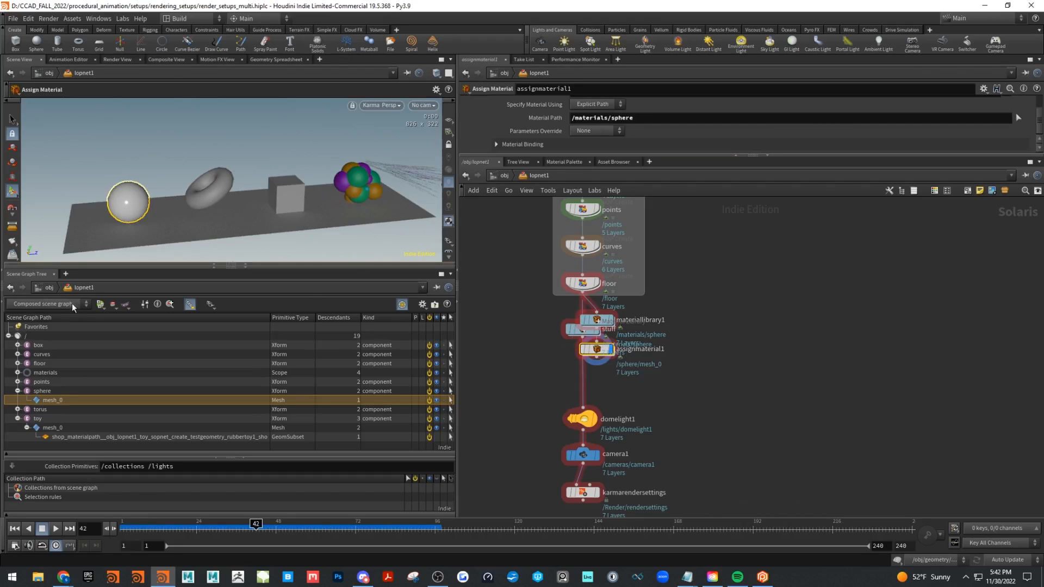
- Move materiallibrary1 and assignmaterial1 off to the side of the main chain, clear of the stuff node
{"action": "left_click_drag", "start_coordinate": [598, 321], "coordinate": [747, 292]}
{"action": "left_click_drag", "start_coordinate": [597, 349], "coordinate": [783, 364]}
{"action": "mouse_move", "coordinate": [584, 331]}
{"action": "left_mouse_down"}
{"action": "mouse_move", "coordinate": [590, 348]}
{"action": "mouse_move", "coordinate": [583, 323]}
{"action": "left_mouse_up"}
{"action": "left_click_drag", "start_coordinate": [746, 291], "coordinate": [783, 329]}
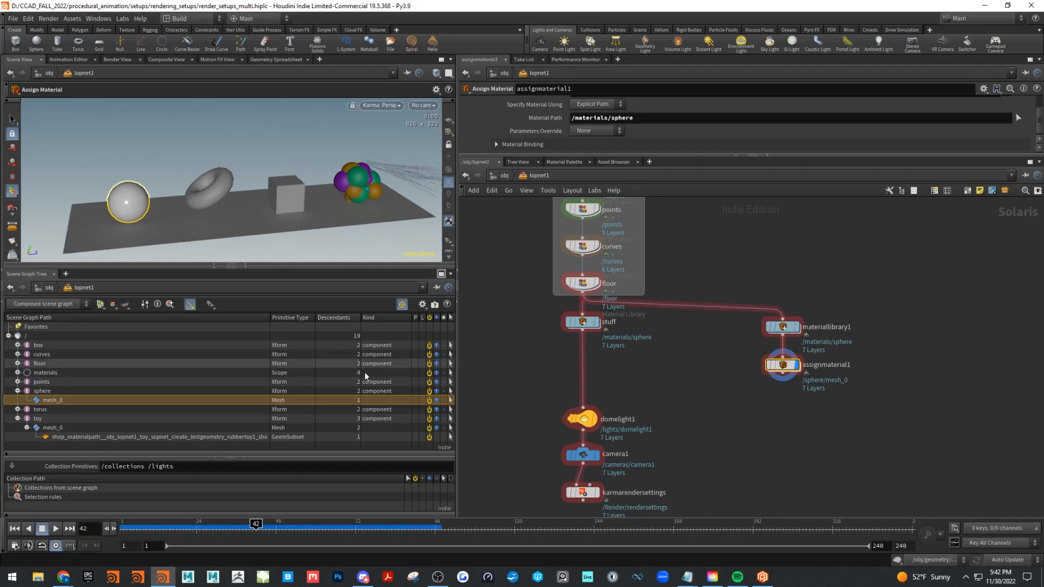
- Delete the redundant materiallibrary1 node and insert assignmaterial1 on the wire directly below stuff
{"action": "mouse_move", "coordinate": [580, 329]}
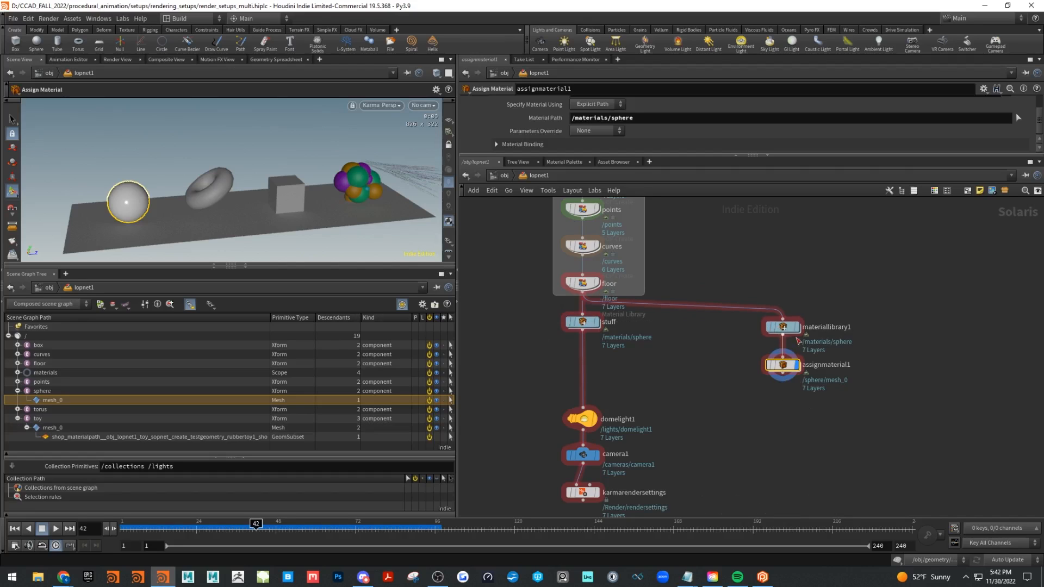
{"action": "double_click", "coordinate": [783, 327]}
{"action": "left_click", "coordinate": [539, 176]}
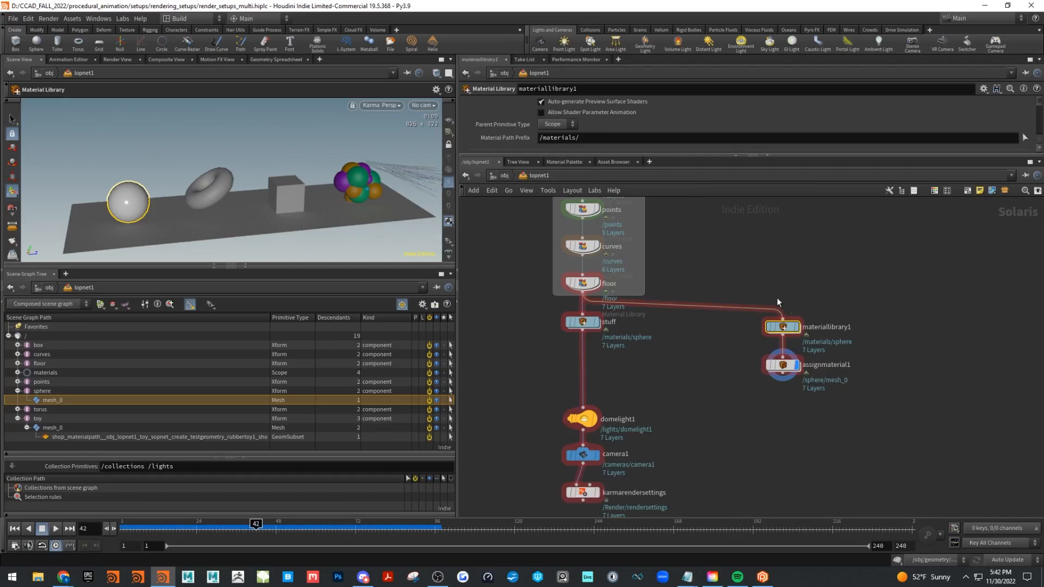
{"action": "mouse_move", "coordinate": [789, 329]}
{"action": "mouse_move", "coordinate": [784, 328]}
{"action": "left_mouse_down"}
{"action": "mouse_move", "coordinate": [867, 322]}
{"action": "mouse_move", "coordinate": [830, 281]}
{"action": "left_mouse_up"}
{"action": "left_click_drag", "start_coordinate": [774, 243], "coordinate": [876, 312]}
{"action": "key", "text": "Delete"}
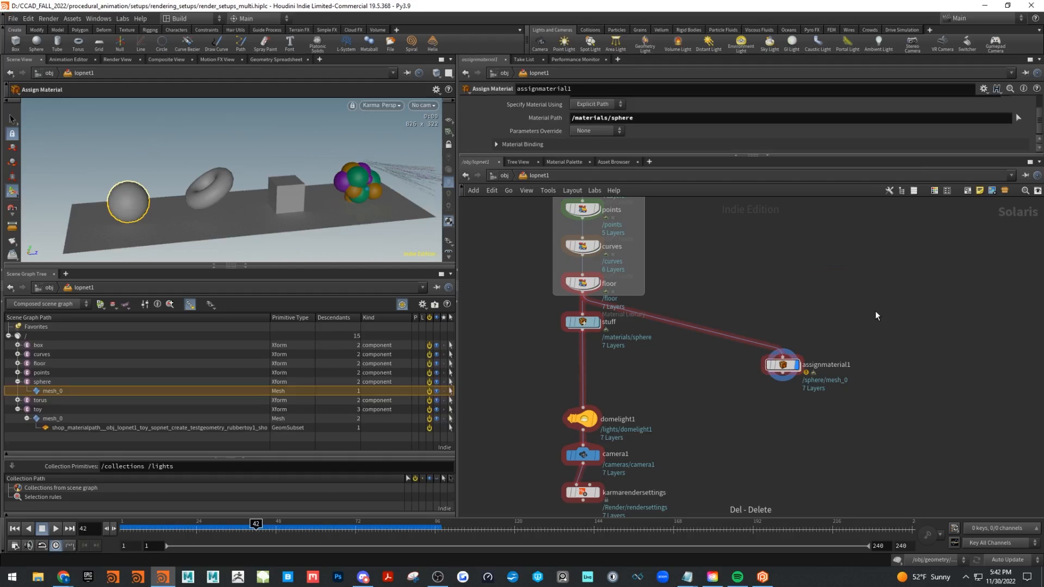
{"action": "left_click_drag", "start_coordinate": [778, 369], "coordinate": [584, 358]}
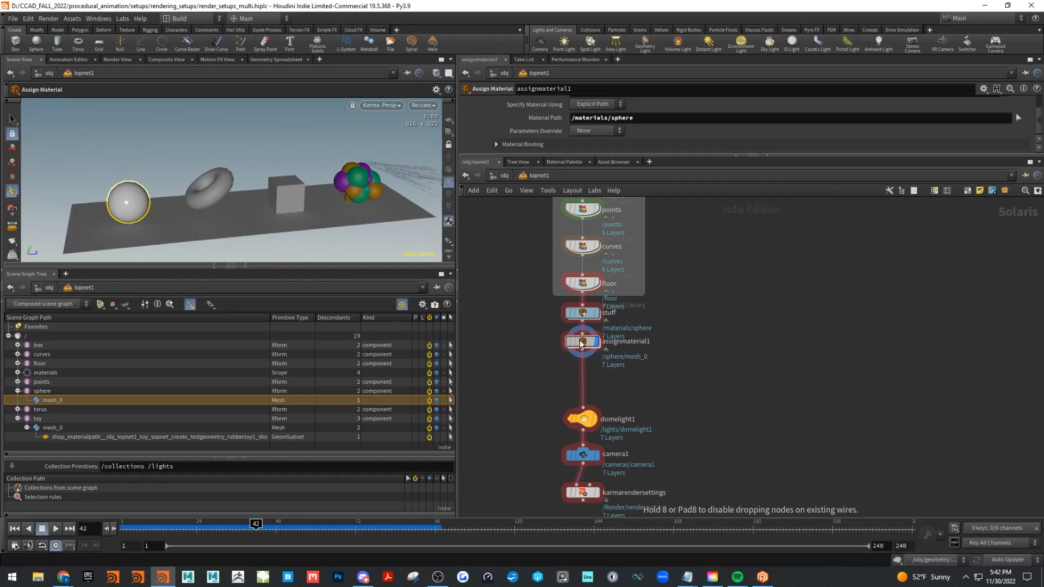
- Review assignmaterial1's primitive and material paths and insert another material entry before the sphere's entry
{"action": "left_click_drag", "start_coordinate": [673, 155], "coordinate": [672, 233]}
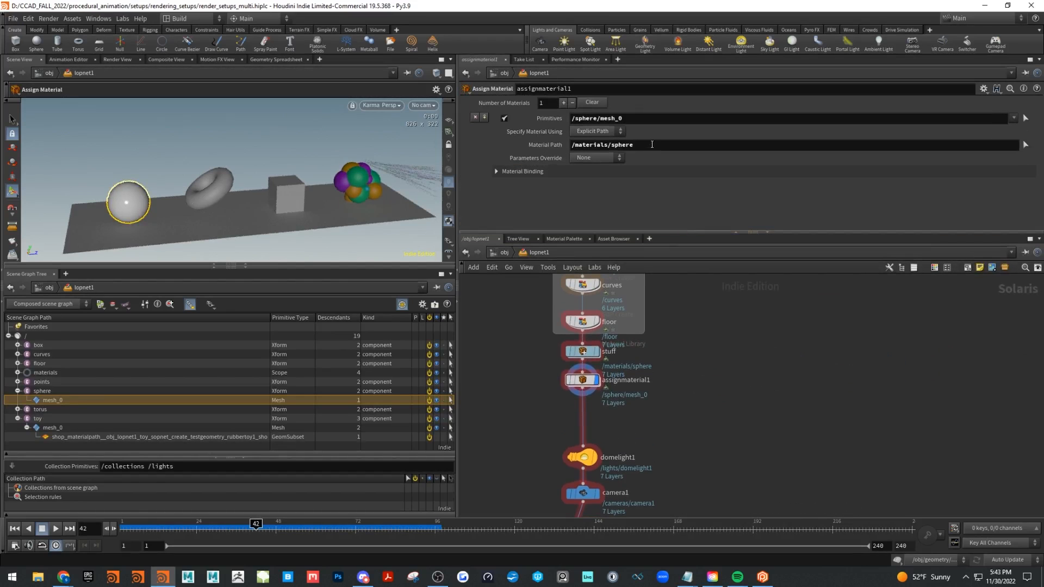
{"action": "left_click_drag", "start_coordinate": [653, 144], "coordinate": [566, 148]}
{"action": "left_click_drag", "start_coordinate": [639, 119], "coordinate": [572, 119]}
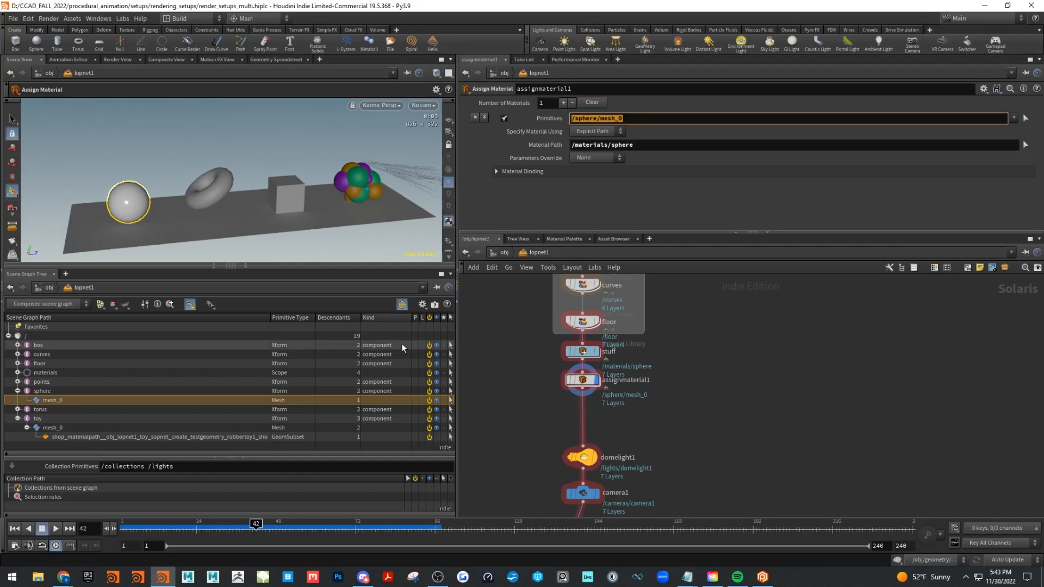
{"action": "left_click_drag", "start_coordinate": [528, 233], "coordinate": [529, 305]}
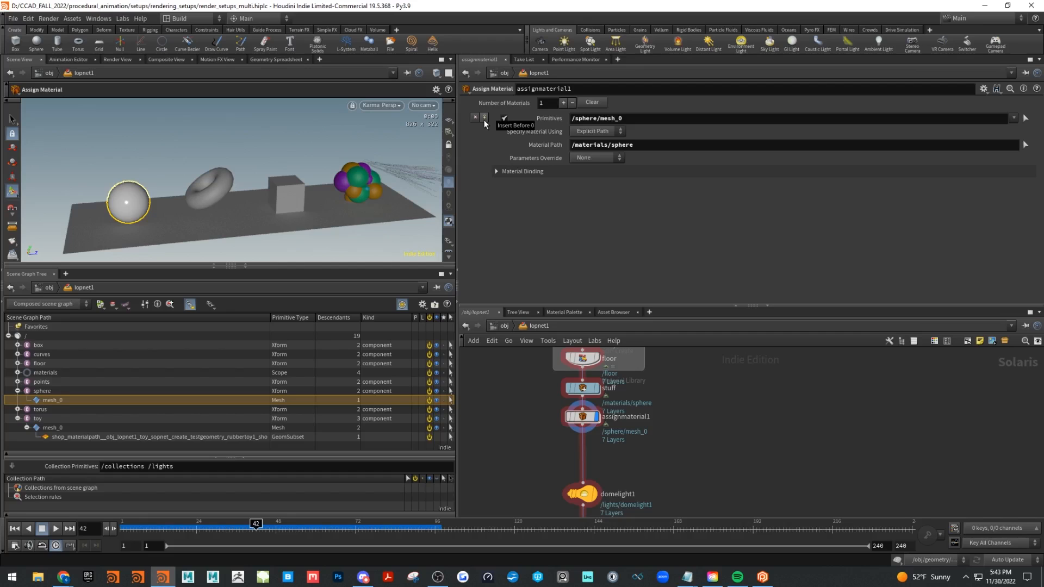
{"action": "left_click_drag", "start_coordinate": [627, 118], "coordinate": [454, 123]}
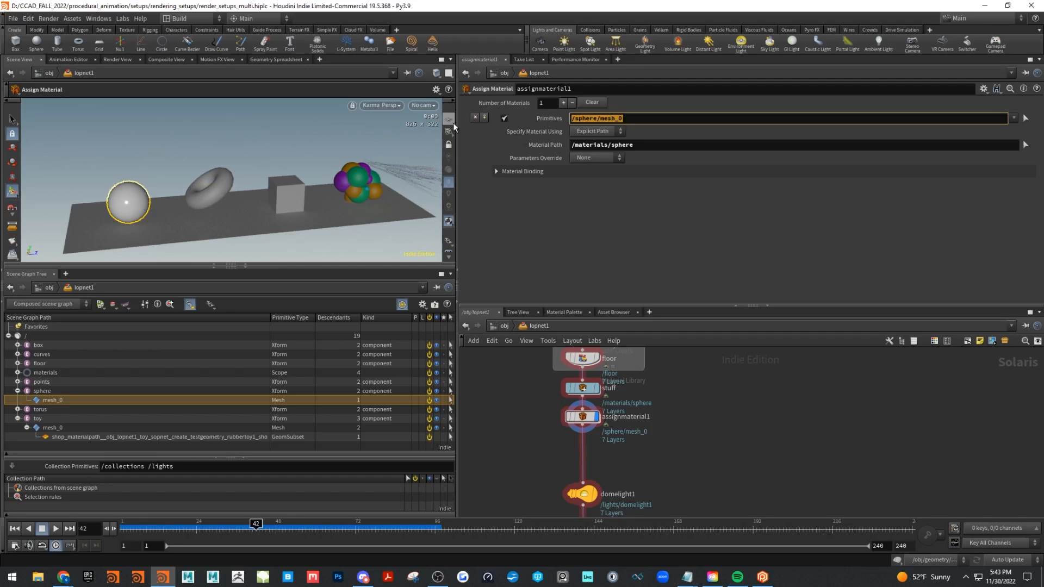
{"action": "left_click", "coordinate": [484, 117]}
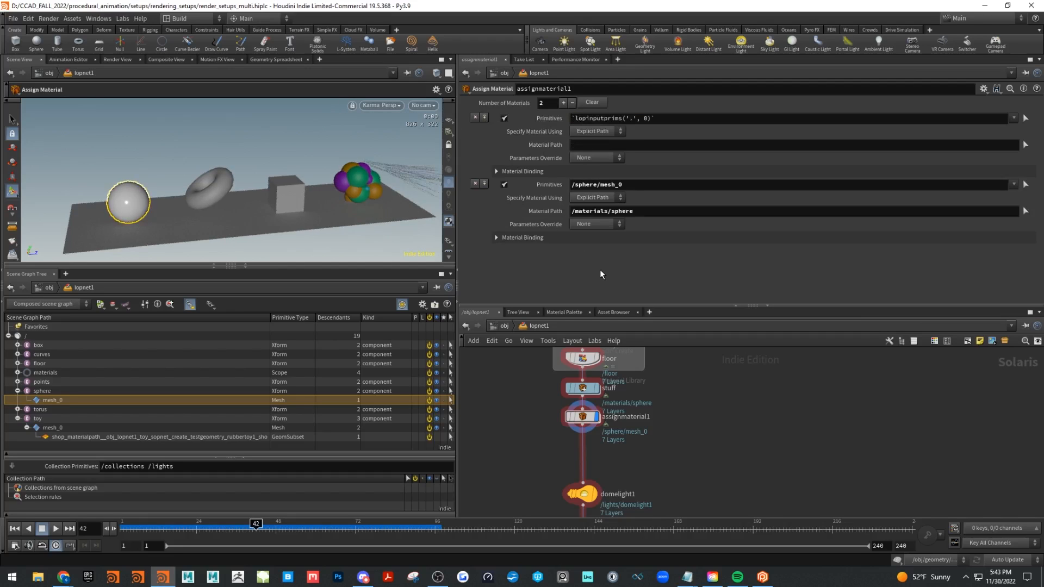
- Fill the new material entry with the primitive path /box/mesh_0 and the material path /materials/sphere
{"action": "left_click_drag", "start_coordinate": [630, 184], "coordinate": [497, 189]}
{"action": "key", "text": "ctrl+c"}
{"action": "triple_click", "coordinate": [626, 118]}
{"action": "key", "text": "ctrl+v"}
{"action": "left_click_drag", "start_coordinate": [638, 211], "coordinate": [533, 202]}
{"action": "key", "text": "ctrl+c"}
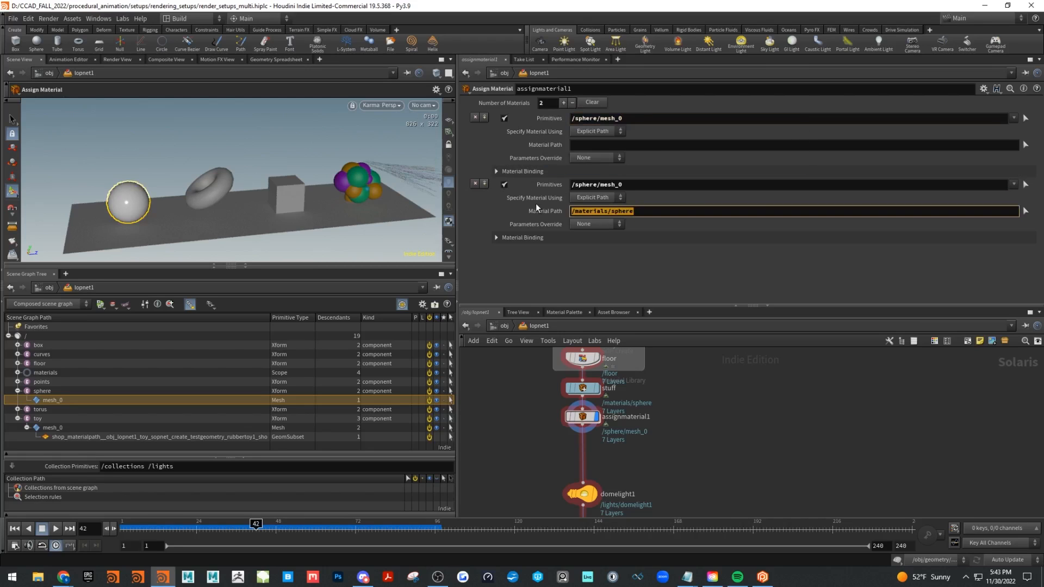
{"action": "left_click", "coordinate": [623, 144]}
{"action": "key", "text": "ctrl+v"}
{"action": "left_click", "coordinate": [653, 260]}
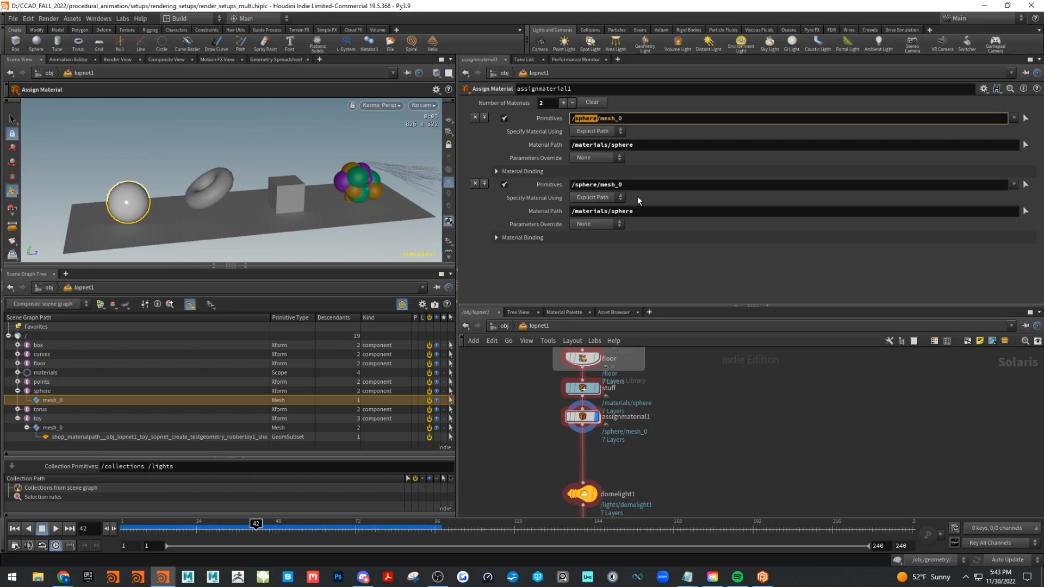
{"action": "type", "text": "box"}
{"action": "key", "text": "Return"}
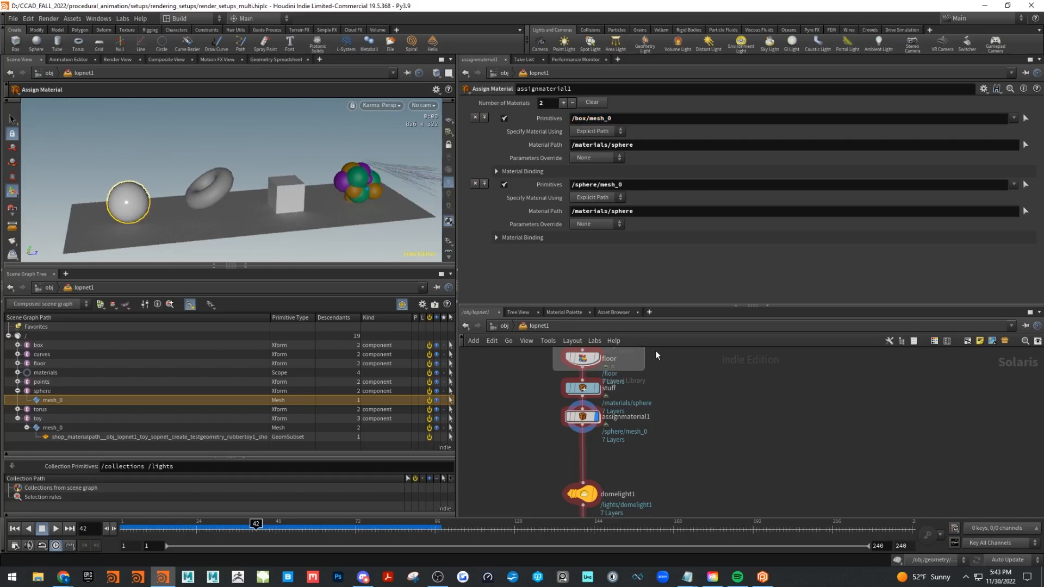
- Move assignmaterial1 and stuff further down to space them out between the floor and domelight1 nodes
{"action": "mouse_move", "coordinate": [743, 375]}
{"action": "middle_mouse_down"}
{"action": "mouse_move", "coordinate": [755, 440]}
{"action": "mouse_move", "coordinate": [739, 370]}
{"action": "middle_mouse_up"}
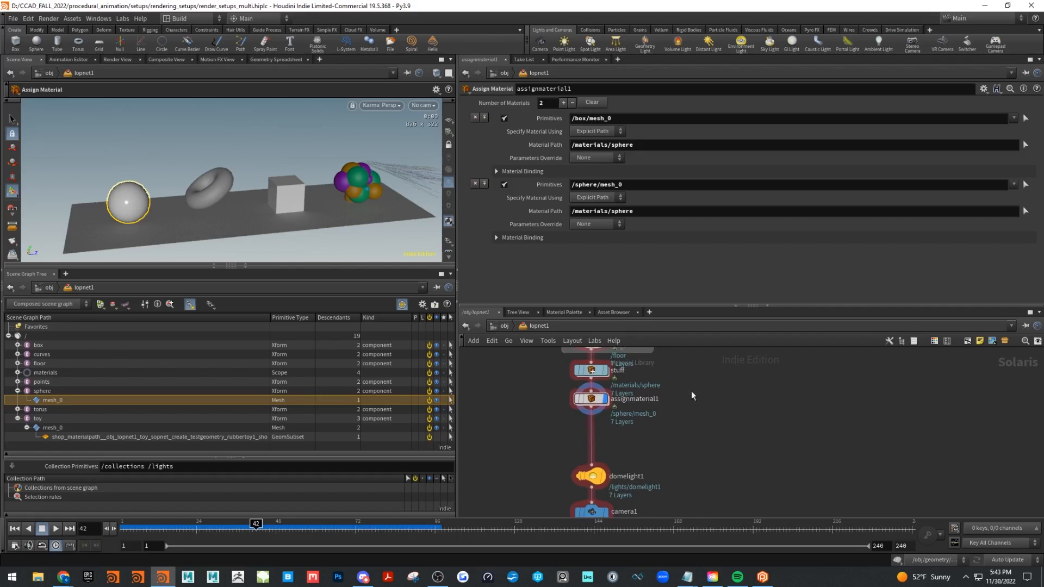
{"action": "left_click_drag", "start_coordinate": [585, 402], "coordinate": [587, 434]}
{"action": "left_click_drag", "start_coordinate": [593, 371], "coordinate": [594, 392]}
{"action": "left_click_drag", "start_coordinate": [595, 434], "coordinate": [596, 444]}
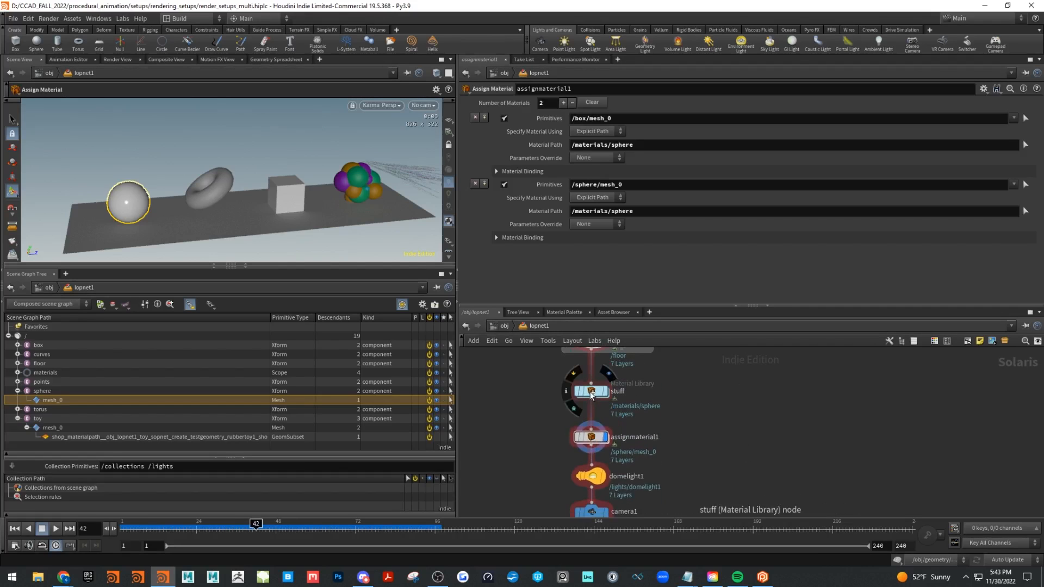
- Enter the stuff material library, duplicate the sphere shader beside the original and rename the copy as box
{"action": "left_click", "coordinate": [592, 396]}
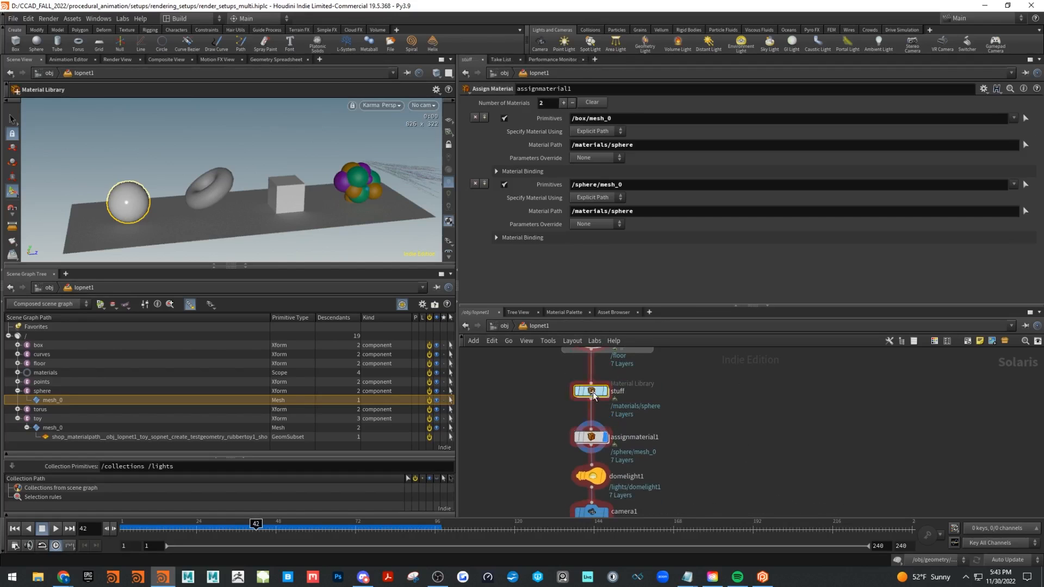
{"action": "double_click", "coordinate": [592, 395]}
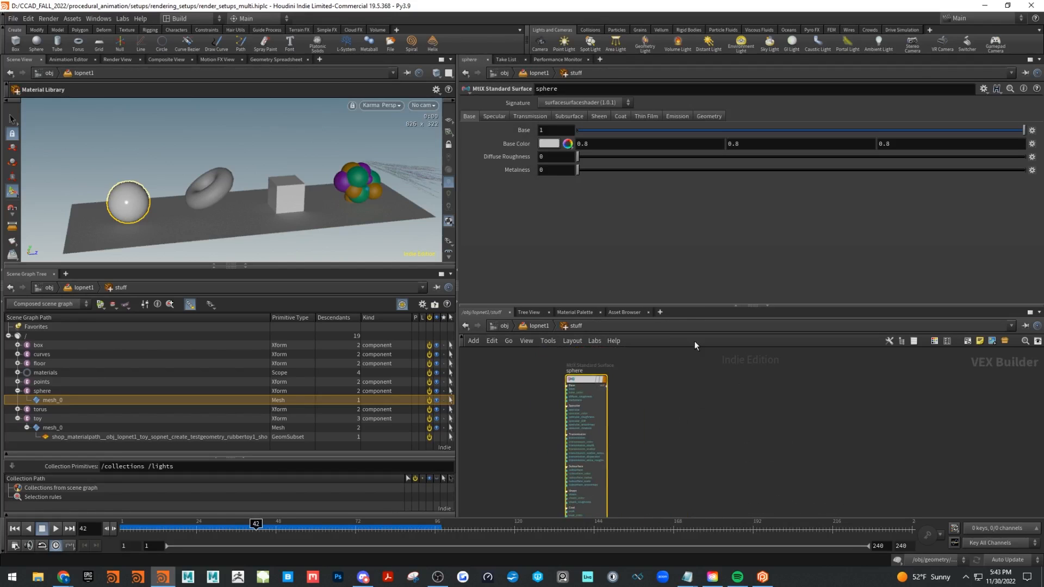
{"action": "left_click_drag", "start_coordinate": [703, 305], "coordinate": [695, 197]}
{"action": "middle_click_drag", "start_coordinate": [679, 344], "coordinate": [704, 303]}
{"action": "scroll", "coordinate": [687, 337], "scroll_direction": "up", "scroll_amount": 3}
{"action": "middle_click_drag", "start_coordinate": [635, 269], "coordinate": [704, 340]}
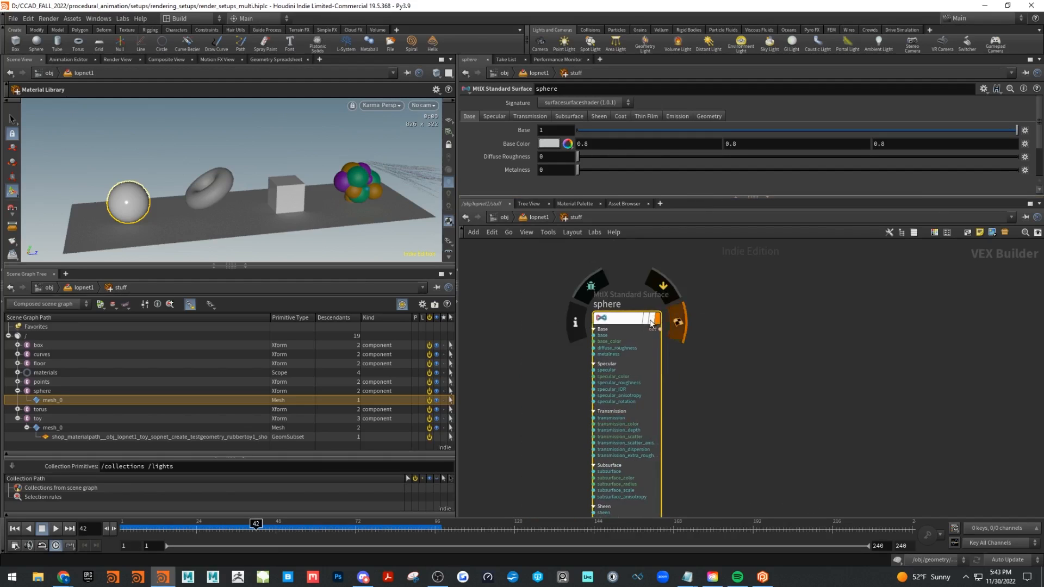
{"action": "left_click_drag", "start_coordinate": [621, 324], "coordinate": [629, 287]}
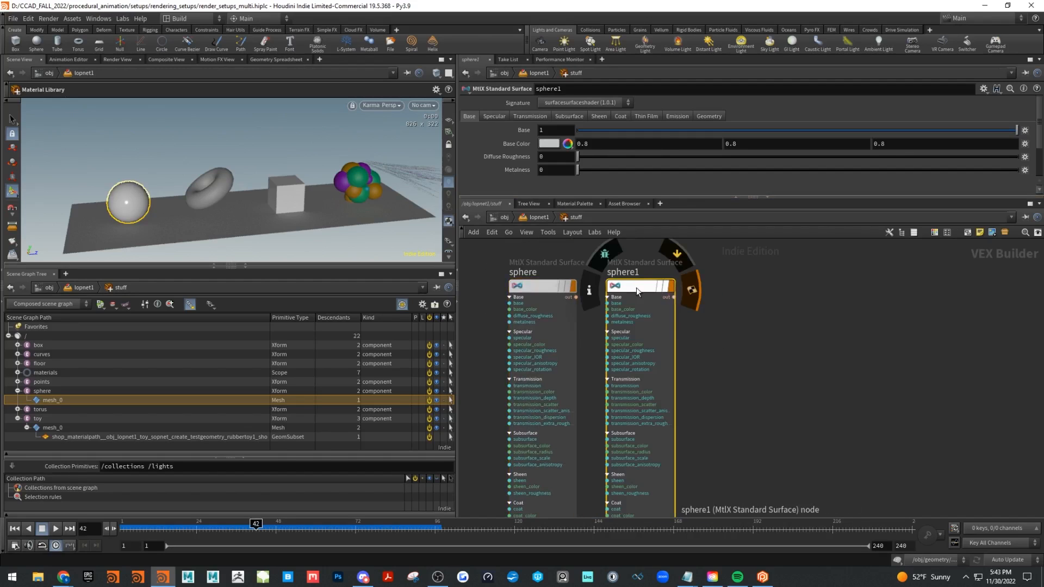
{"action": "double_click", "coordinate": [632, 274]}
{"action": "type", "text": "box"}
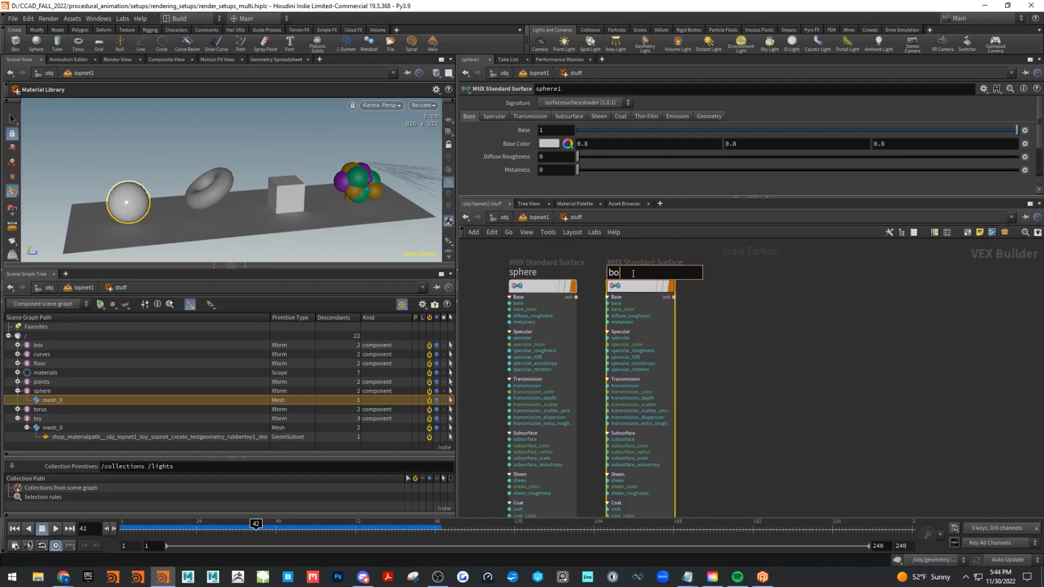
{"action": "key", "text": "Return"}
- Set the sphere shader's base color to pure red (1, 0, 0)
{"action": "left_click", "coordinate": [534, 288]}
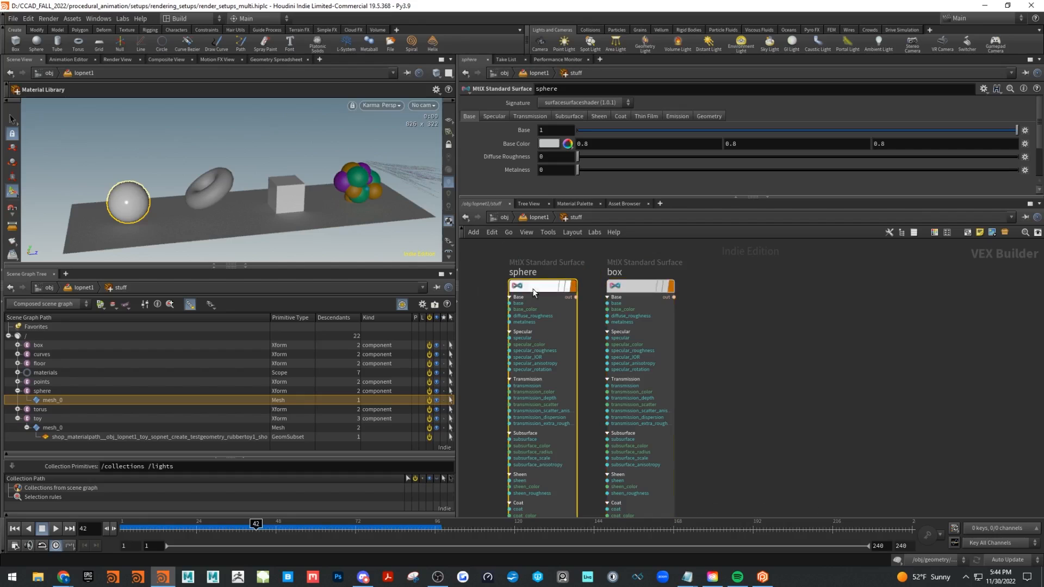
{"action": "left_click", "coordinate": [568, 144]}
{"action": "left_click", "coordinate": [519, 72]}
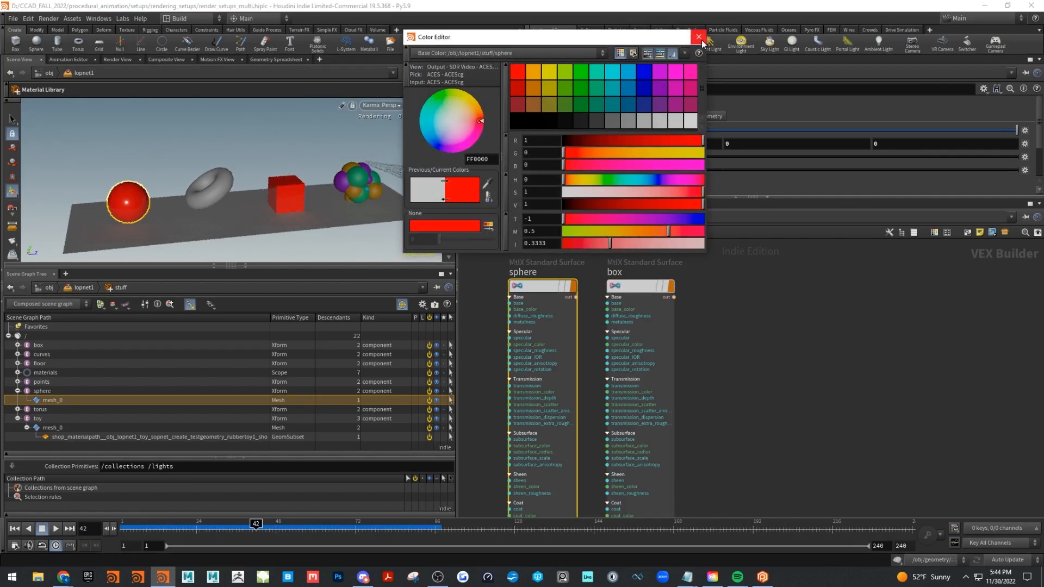
{"action": "left_click", "coordinate": [699, 36]}
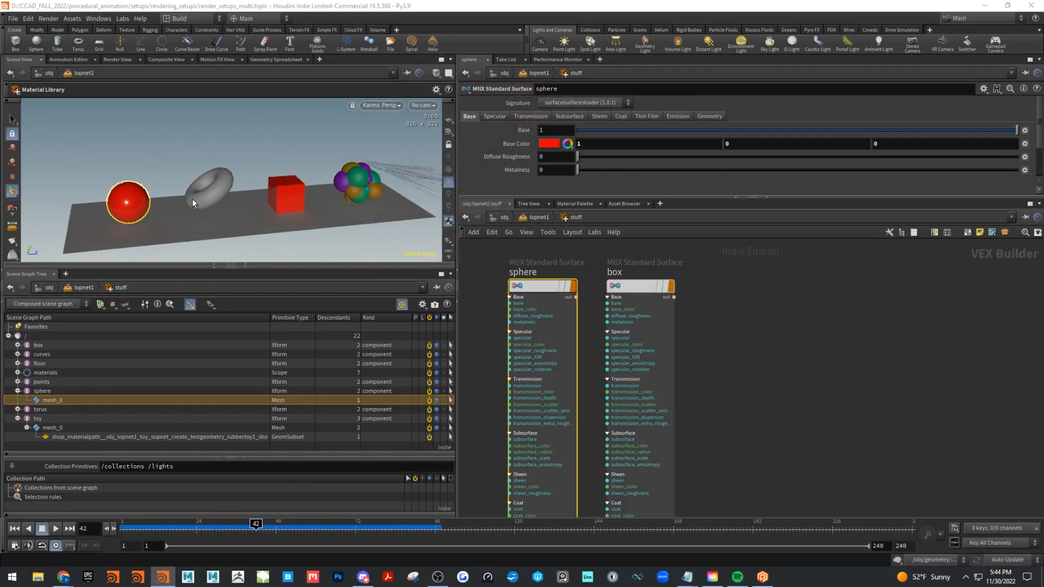
- Spread the two shaders apart and set the box shader's base color to yellow-green (0.5, 1, 0)
{"action": "mouse_move", "coordinate": [536, 285]}
{"action": "left_mouse_down"}
{"action": "mouse_move", "coordinate": [526, 277]}
{"action": "mouse_move", "coordinate": [527, 295]}
{"action": "left_mouse_up"}
{"action": "left_click", "coordinate": [623, 288]}
{"action": "left_click_drag", "start_coordinate": [623, 288], "coordinate": [632, 297]}
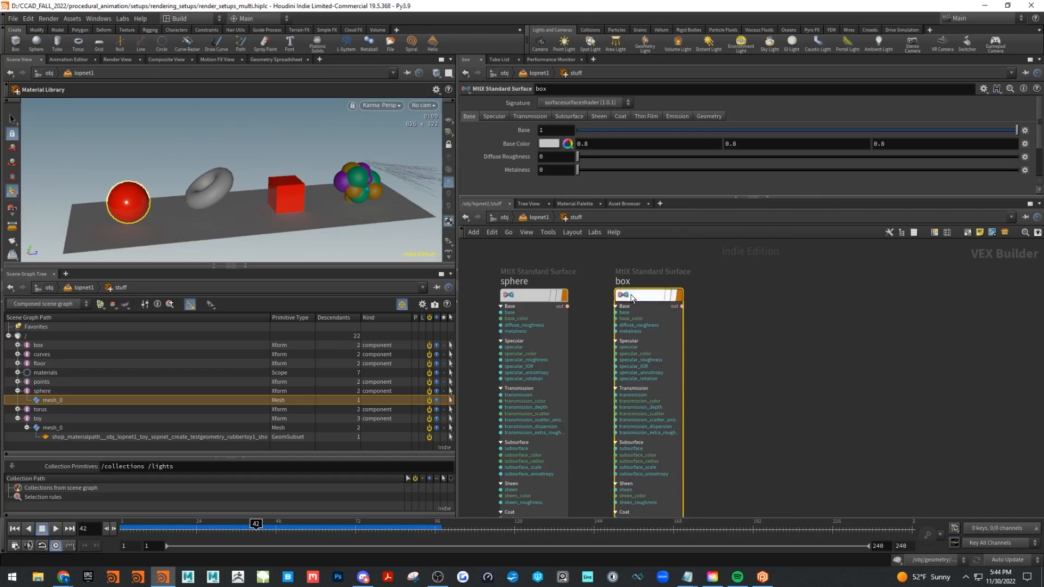
{"action": "left_click", "coordinate": [549, 144]}
{"action": "left_click", "coordinate": [569, 69]}
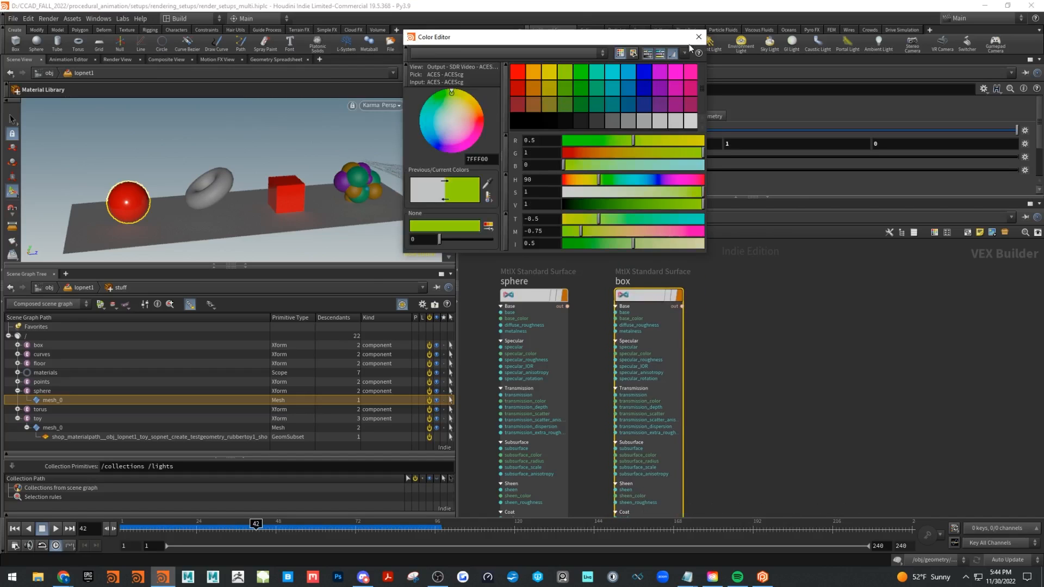
{"action": "left_click", "coordinate": [699, 36]}
- Set the box shader as the material on the box's mesh_0 and return to the lopnet1 network
{"action": "left_click_drag", "start_coordinate": [635, 298], "coordinate": [289, 187]}
{"action": "left_click", "coordinate": [338, 203]}
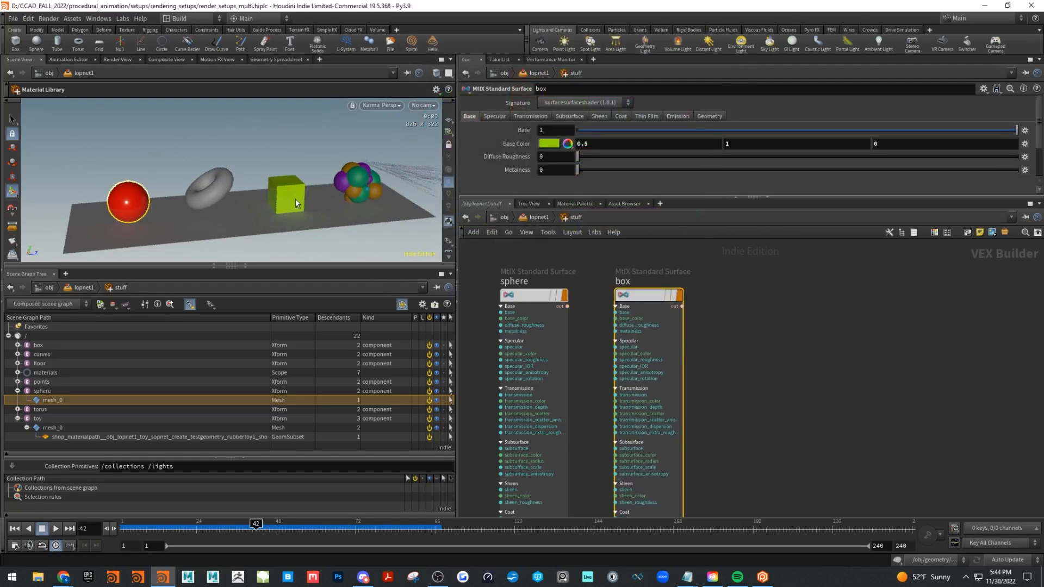
{"action": "left_click", "coordinate": [540, 218]}
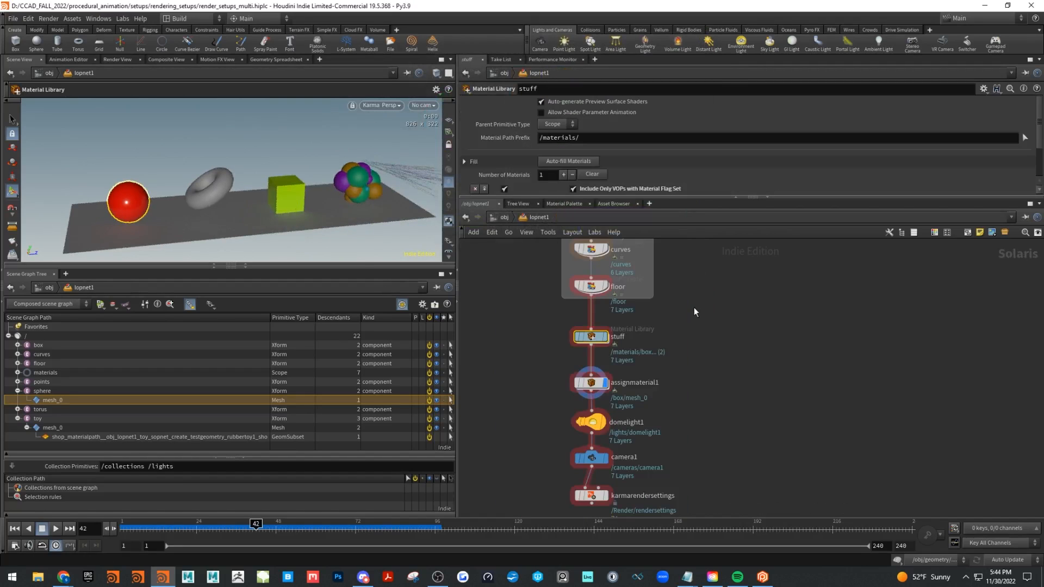
- Check the material entries in assignmaterial1 and delete the stuff and assignmaterial1 nodes between floor and domelight1
{"action": "middle_click_drag", "start_coordinate": [691, 303], "coordinate": [686, 367]}
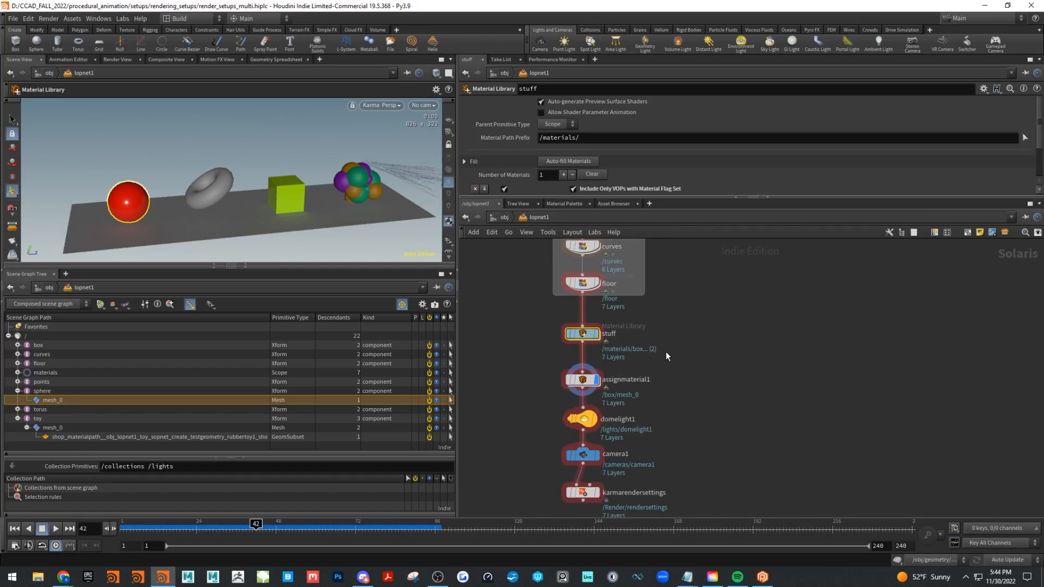
{"action": "middle_click_drag", "start_coordinate": [673, 322], "coordinate": [669, 390]}
{"action": "left_click_drag", "start_coordinate": [699, 196], "coordinate": [699, 155]}
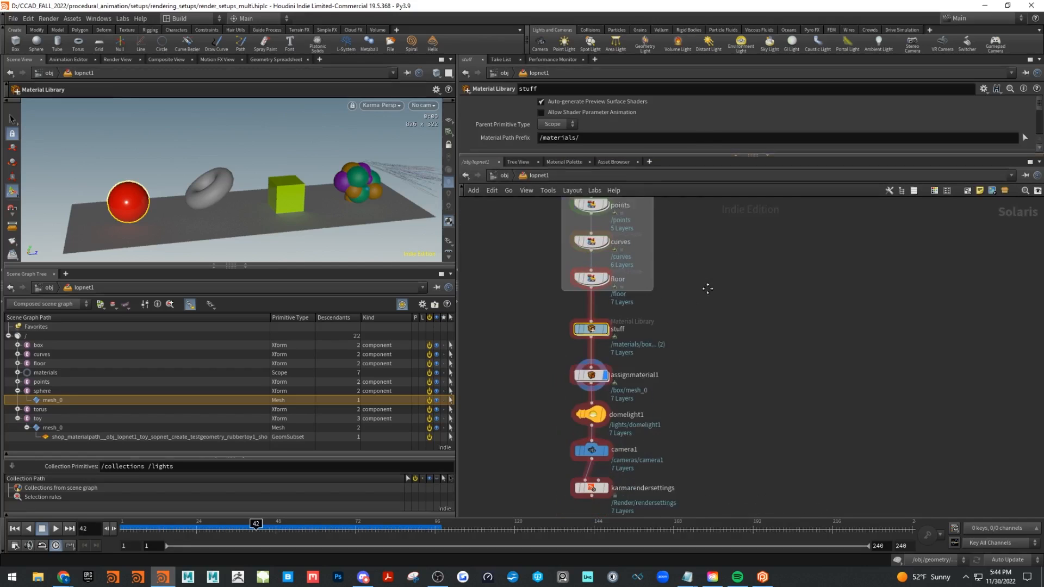
{"action": "left_click", "coordinate": [592, 366]}
{"action": "left_click_drag", "start_coordinate": [624, 156], "coordinate": [626, 280]}
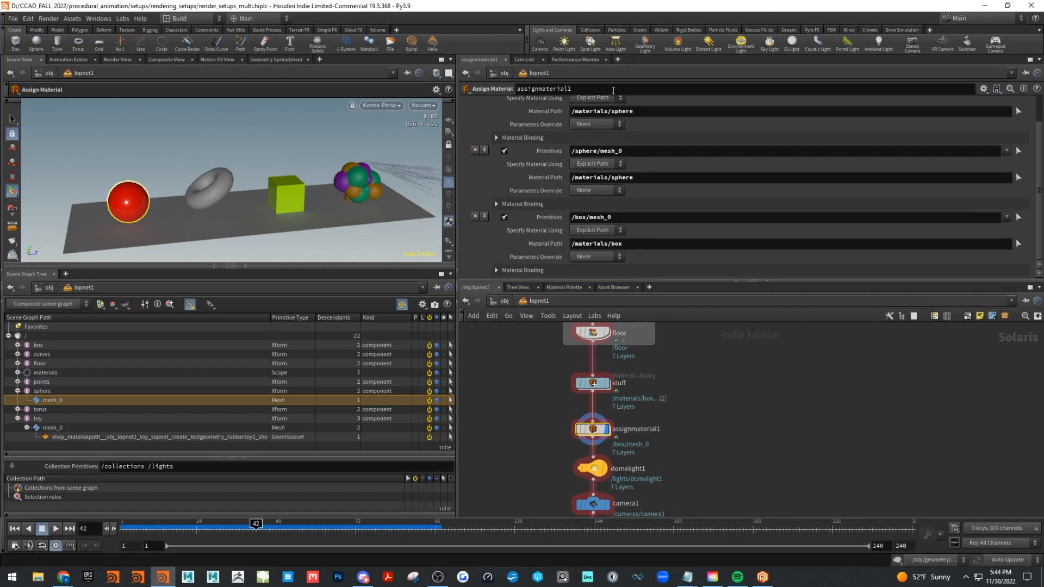
{"action": "scroll", "coordinate": [661, 262], "scroll_direction": "up", "scroll_amount": 2}
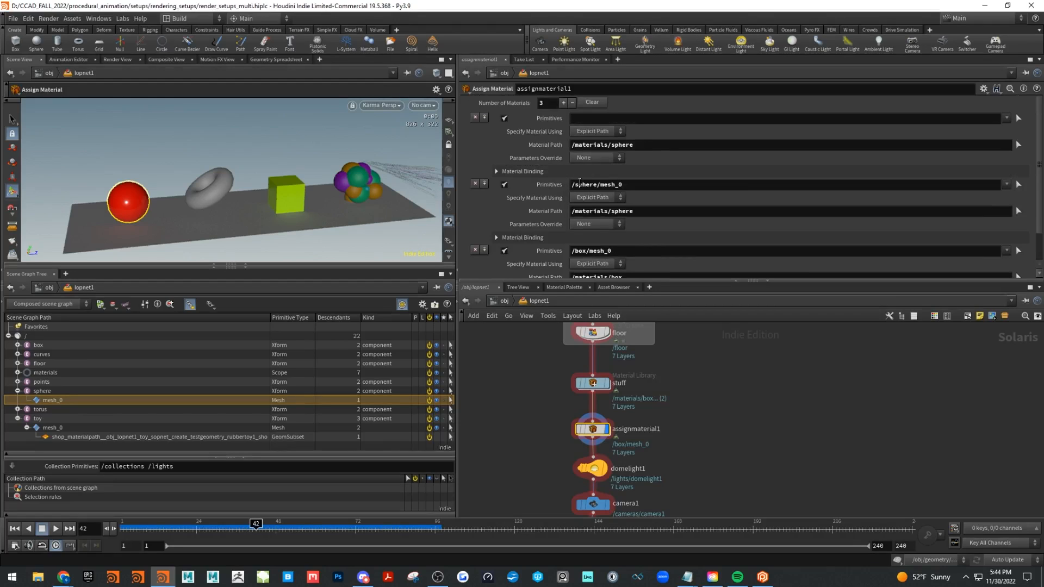
{"action": "left_click_drag", "start_coordinate": [507, 381], "coordinate": [610, 431]}
{"action": "key", "text": "Delete"}
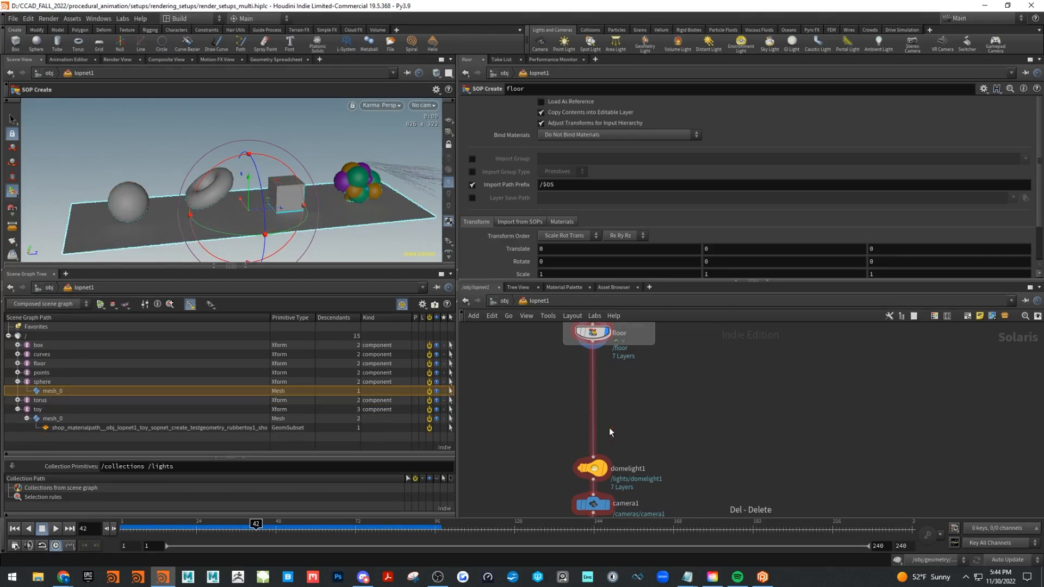
- Enlarge the network editor and frame the gap between floor and domelight1
{"action": "left_click_drag", "start_coordinate": [721, 281], "coordinate": [716, 174]}
{"action": "scroll", "coordinate": [697, 312], "scroll_direction": "up", "scroll_amount": 2}
{"action": "middle_click_drag", "start_coordinate": [556, 348], "coordinate": [589, 373]}
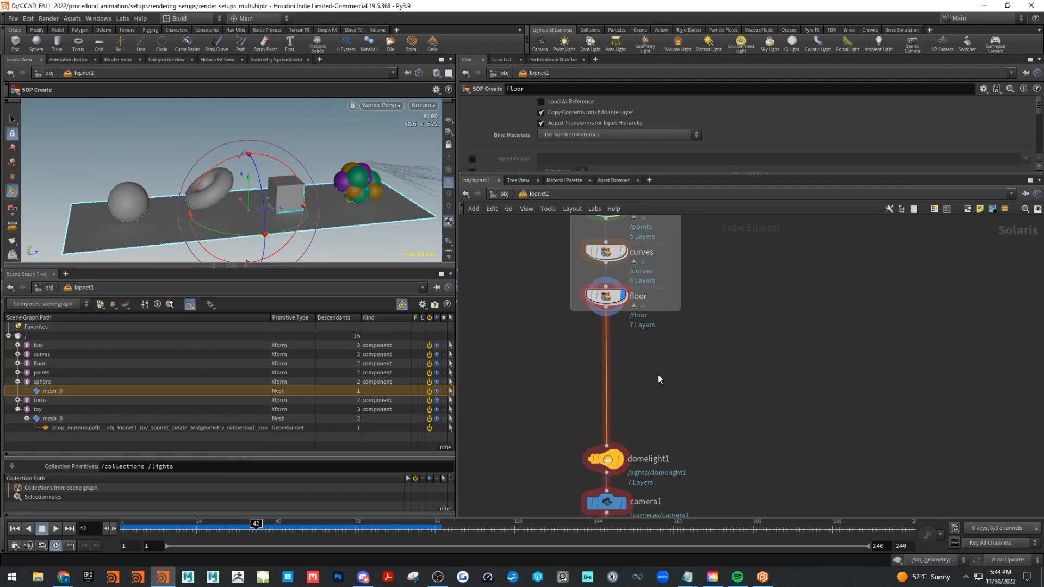
{"action": "key", "text": "Tab"}
{"action": "type", "text": "stan"}
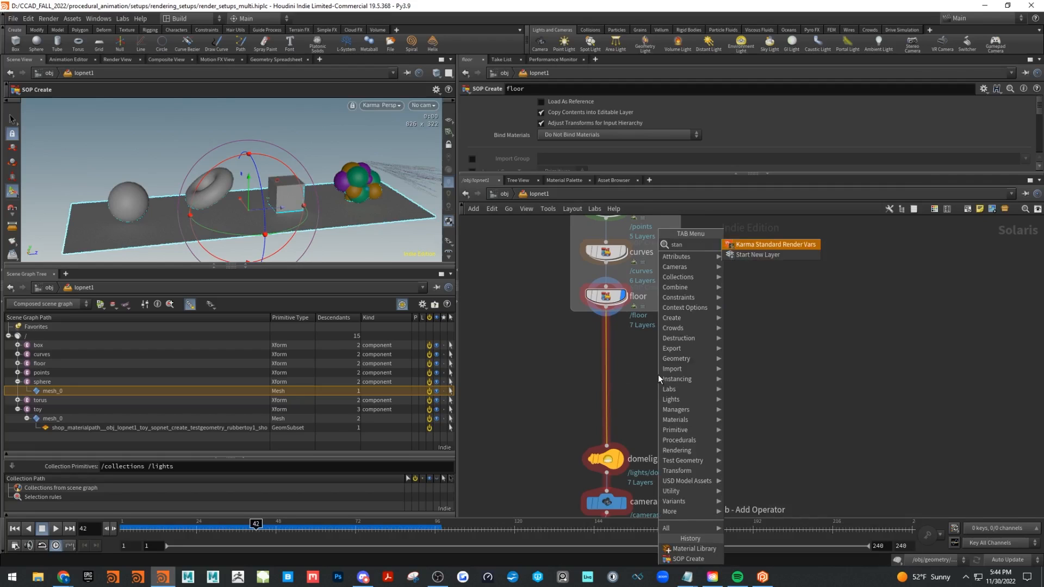
{"action": "key", "text": "BackSpace"}
{"action": "key", "text": "BackSpace"}
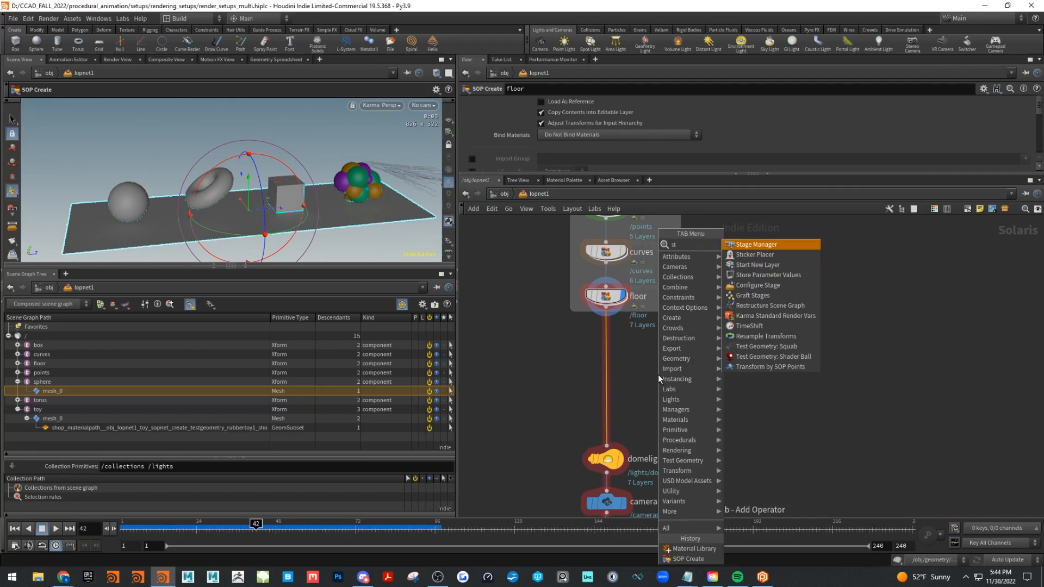
{"action": "key", "text": "BackSpace"}
{"action": "key", "text": "BackSpace"}
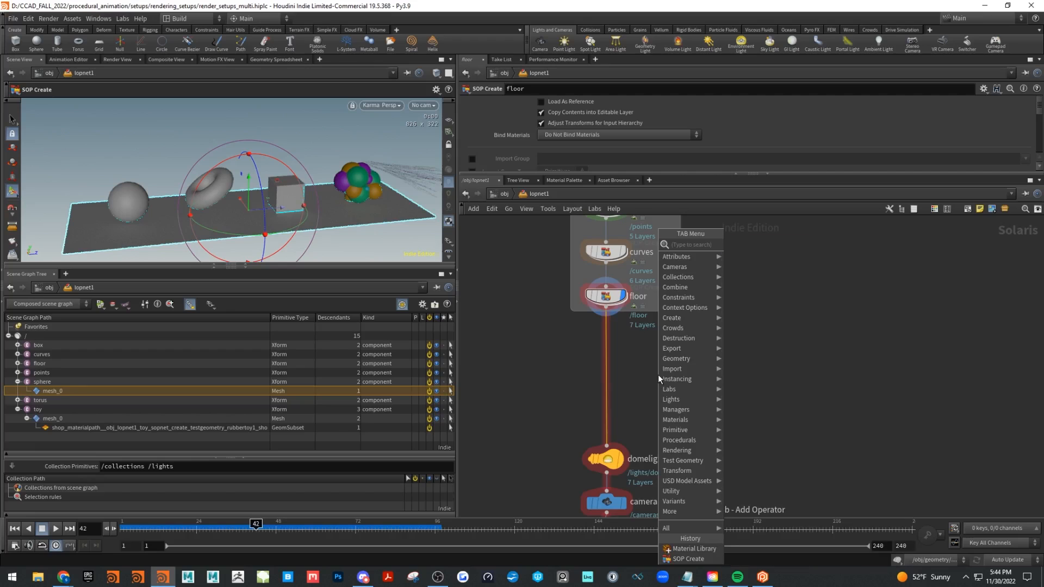
- Insert a Material Library node on the wire between floor and domelight1
{"action": "key", "text": "Tab"}
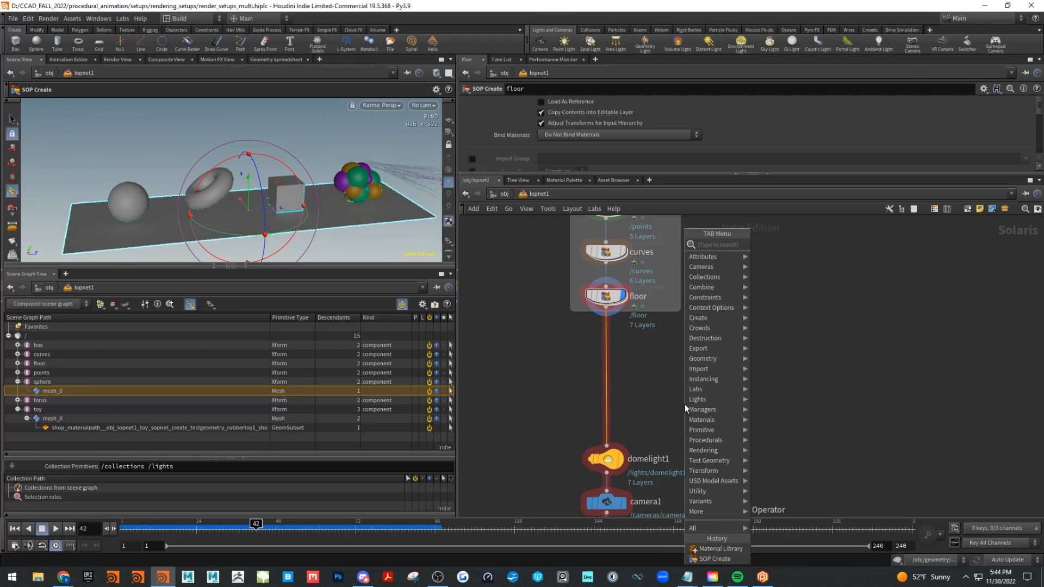
{"action": "type", "text": "mati"}
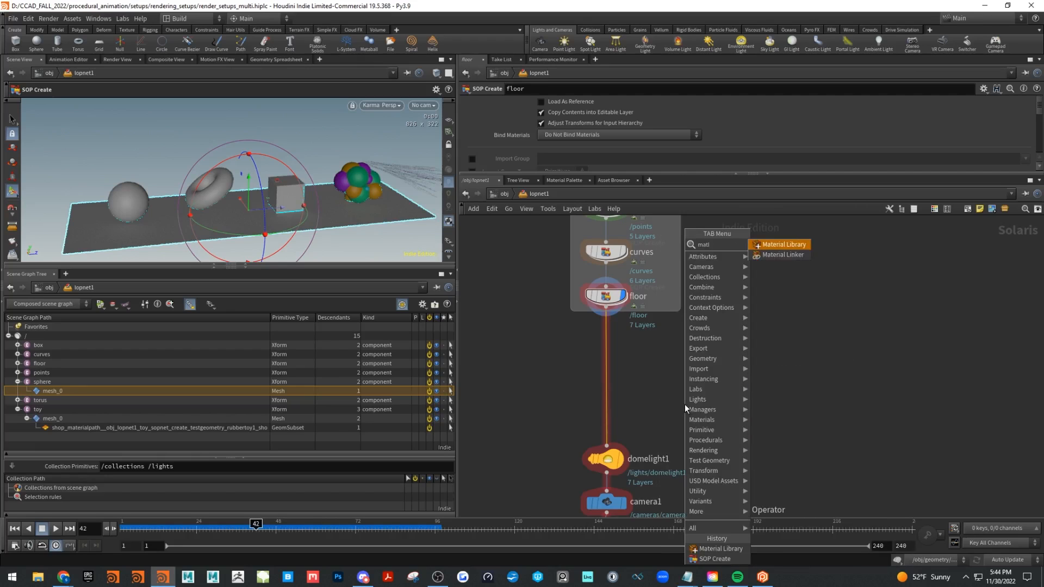
{"action": "left_click", "coordinate": [783, 245]}
{"action": "left_click", "coordinate": [608, 380]}
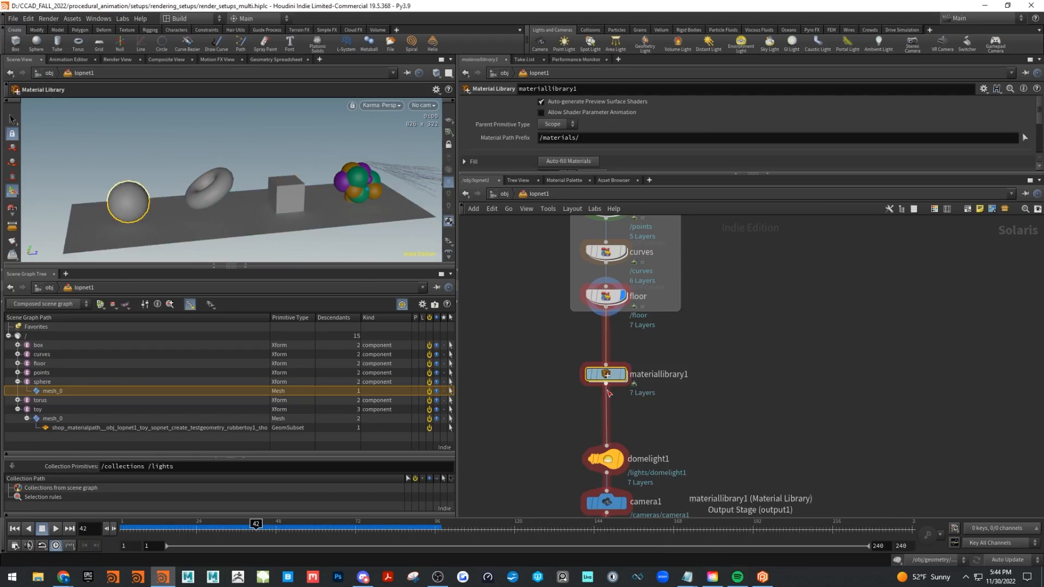
- Inside materiallibrary1, add a MtlX Standard Surface shader and rename it sphere
{"action": "double_click", "coordinate": [608, 350]}
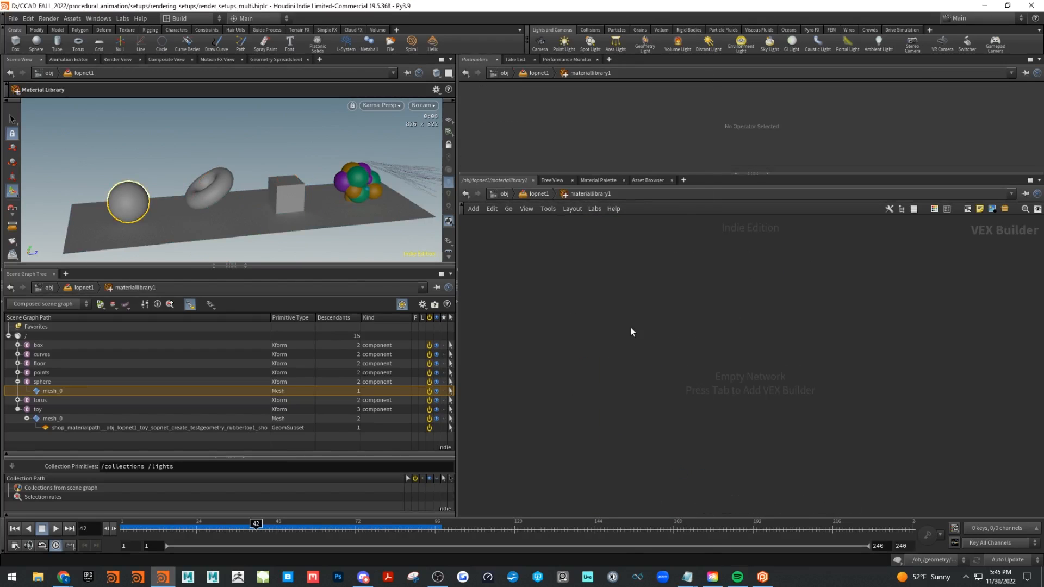
{"action": "key", "text": "Tab"}
{"action": "type", "text": "stan"}
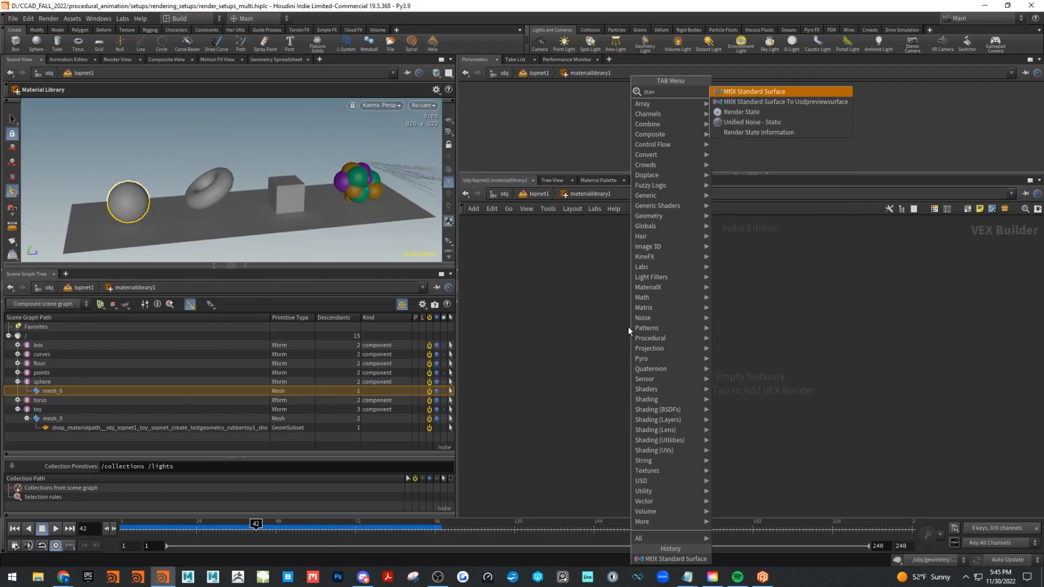
{"action": "left_click", "coordinate": [754, 91]}
{"action": "left_click", "coordinate": [677, 376]}
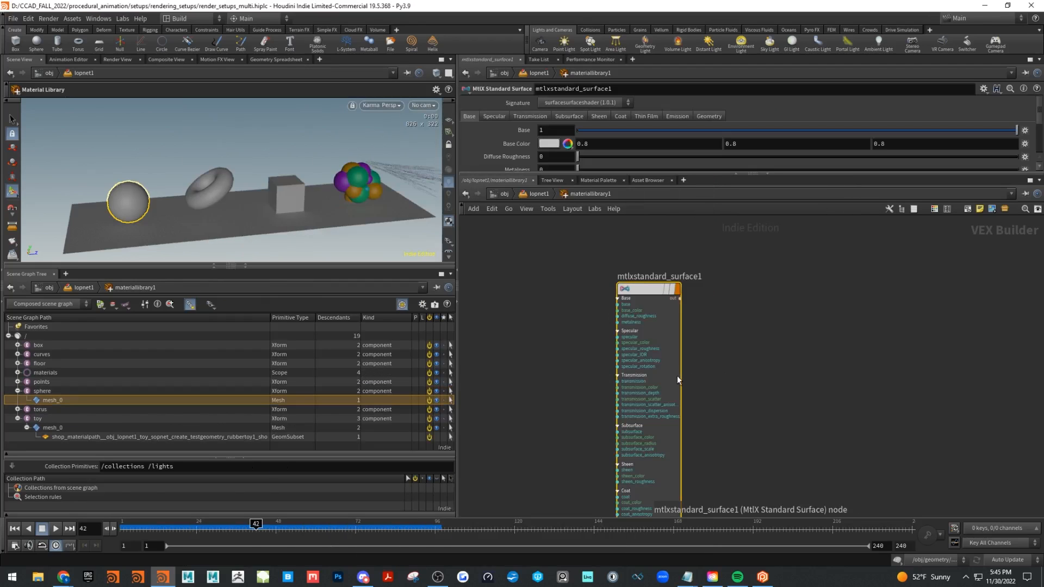
{"action": "left_click_drag", "start_coordinate": [653, 292], "coordinate": [691, 263]}
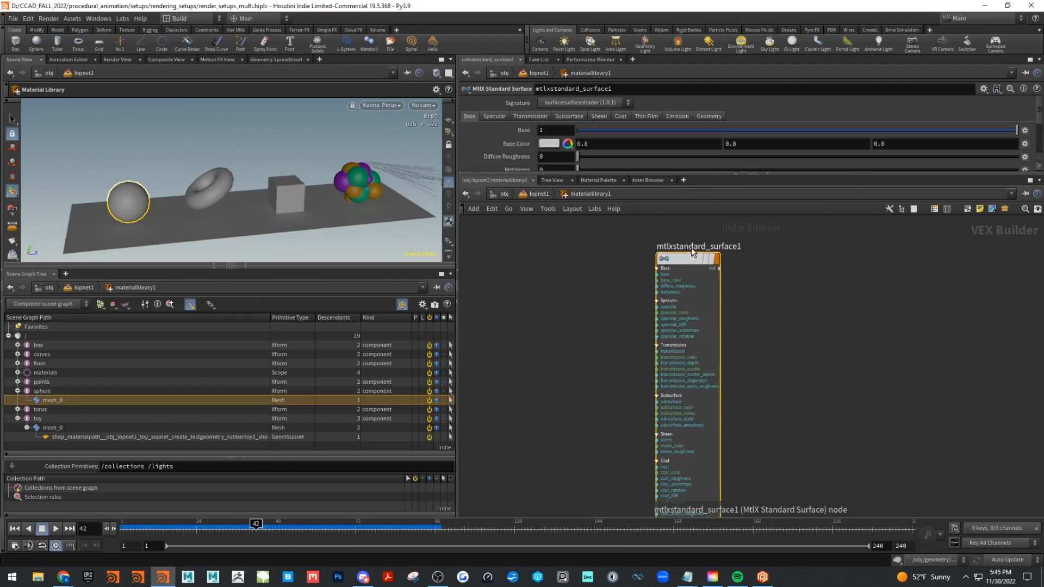
{"action": "double_click", "coordinate": [691, 246]}
{"action": "type", "text": "sphere"}
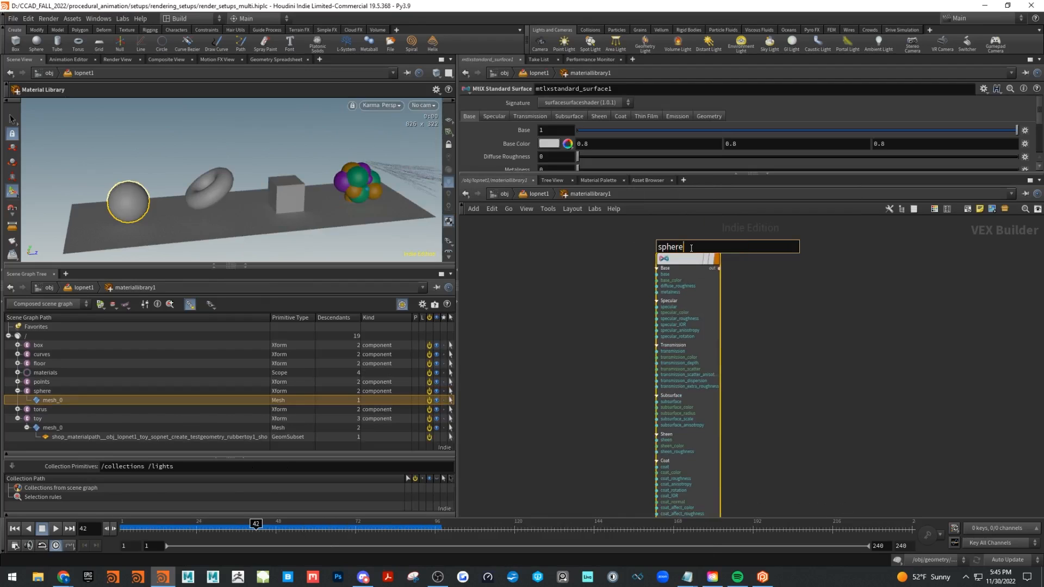
{"action": "key", "text": "Return"}
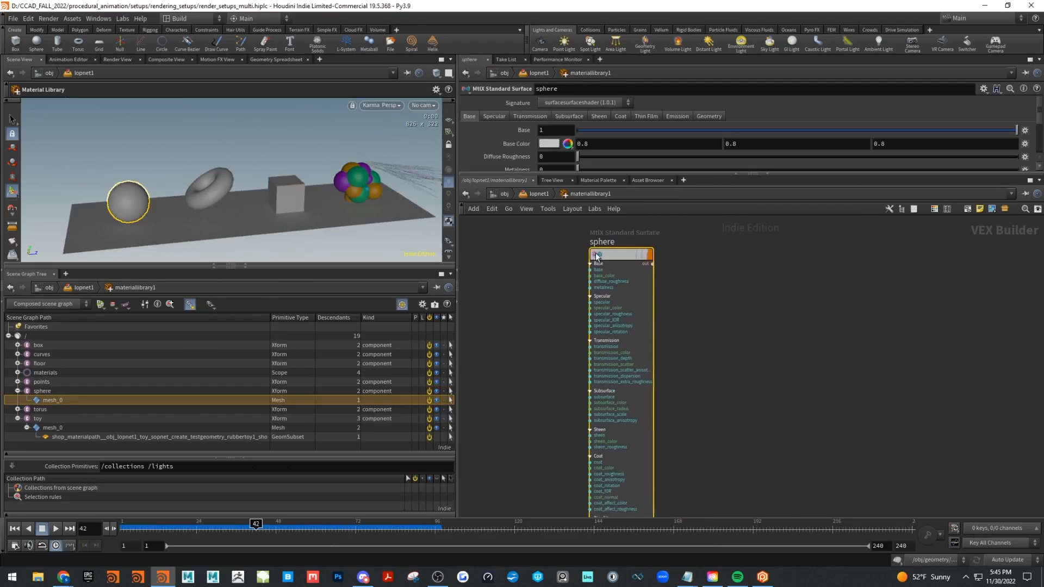
- Set the sphere shader's base color to yellow-green (0.5, 1, 0)
{"action": "left_click", "coordinate": [556, 147]}
{"action": "left_click", "coordinate": [564, 75]}
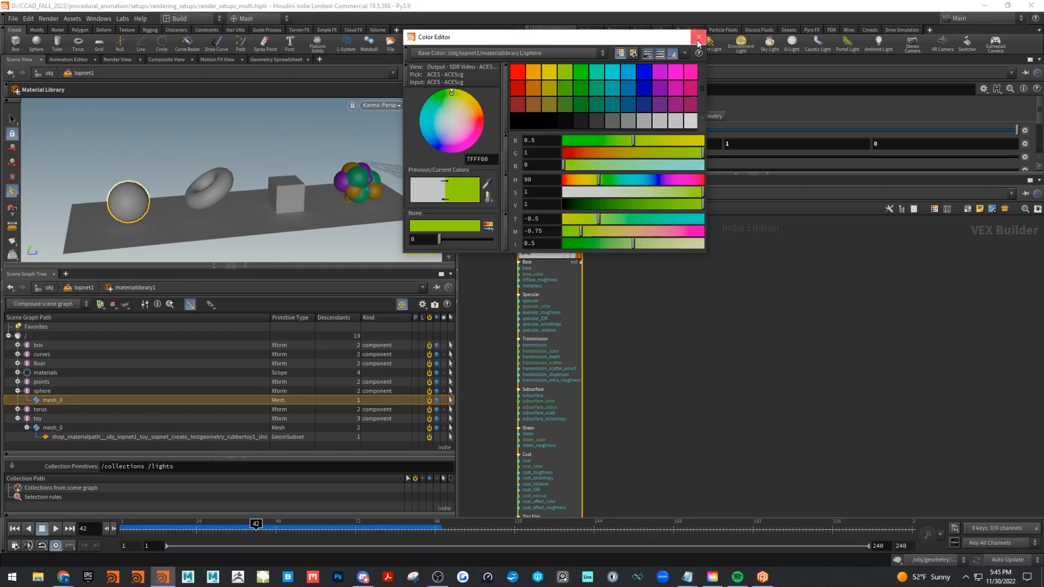
{"action": "left_click", "coordinate": [698, 38]}
- Duplicate the sphere shader, name the copy box and set its base color to teal (0, 1, 0.5)
{"action": "left_click_drag", "start_coordinate": [547, 251], "coordinate": [621, 256], "text": "alt"}
{"action": "double_click", "coordinate": [617, 239]}
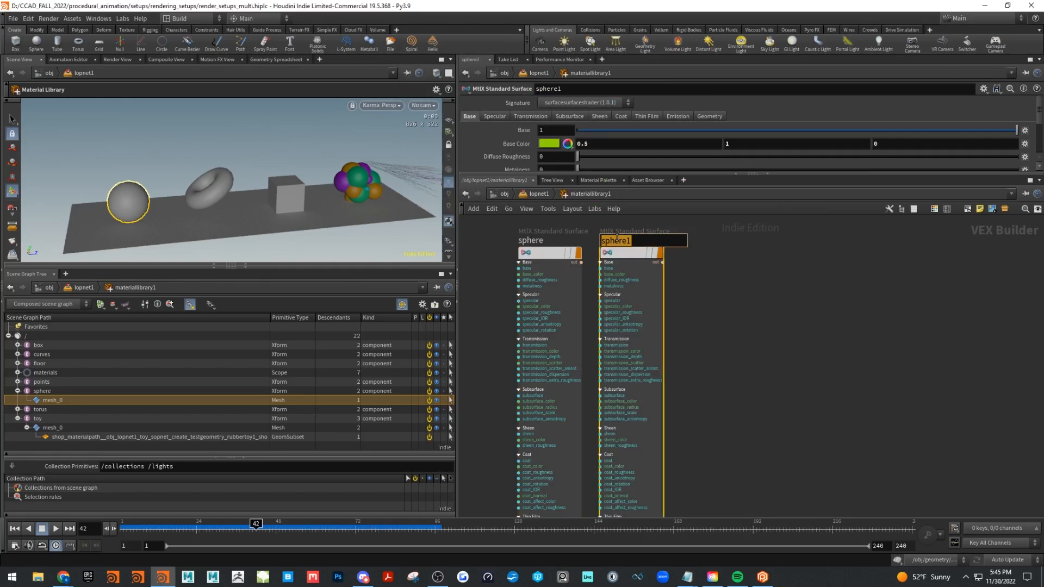
{"action": "type", "text": "box"}
{"action": "key", "text": "Return"}
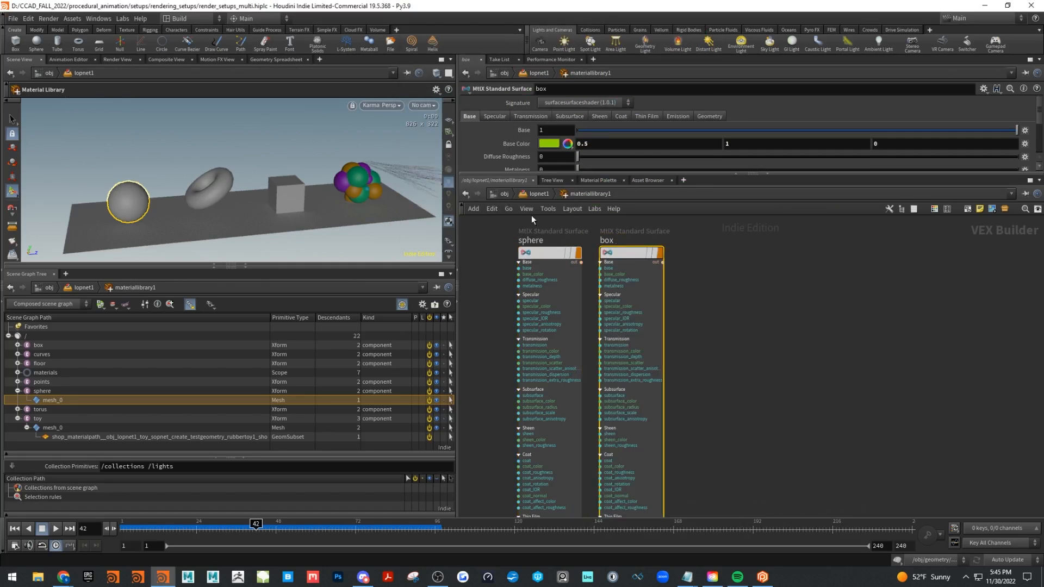
{"action": "left_click", "coordinate": [540, 144]}
{"action": "left_click", "coordinate": [592, 69]}
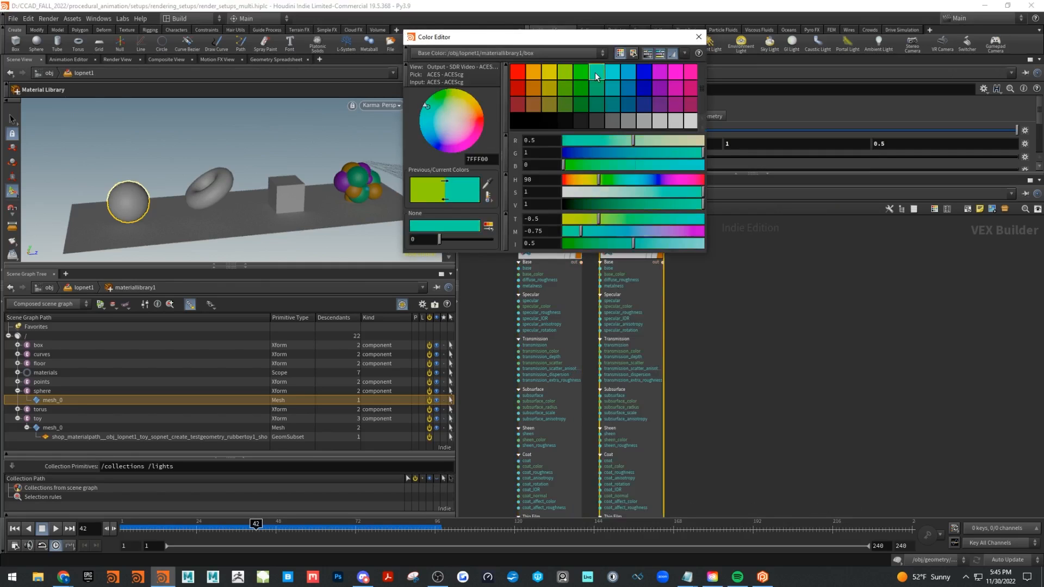
{"action": "left_click", "coordinate": [699, 36]}
- Duplicate the box shader, name the copy torus and set its base color to blue (0, 0, 1)
{"action": "left_click_drag", "start_coordinate": [629, 253], "coordinate": [713, 252], "text": "alt"}
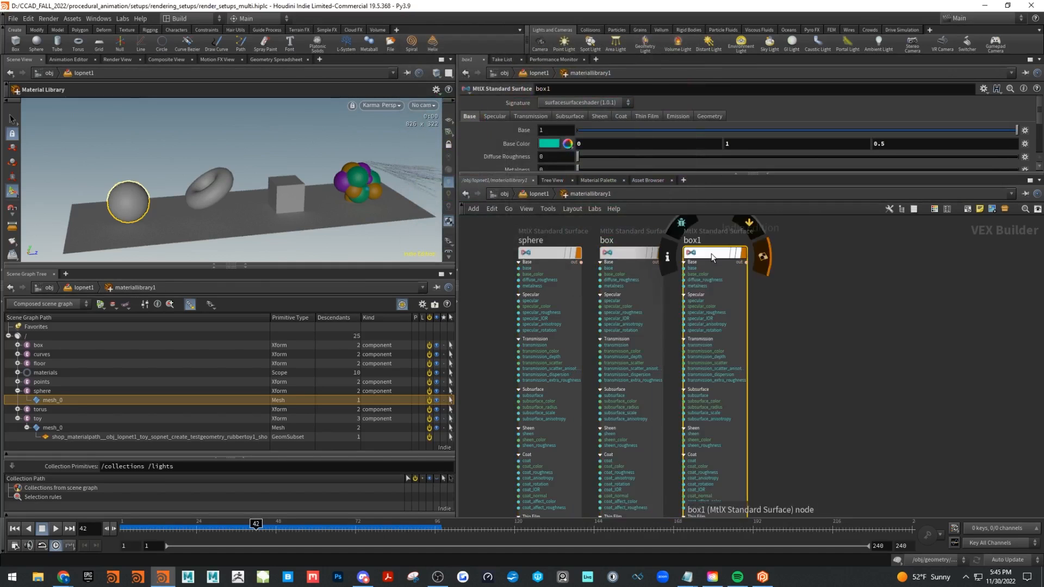
{"action": "double_click", "coordinate": [694, 241]}
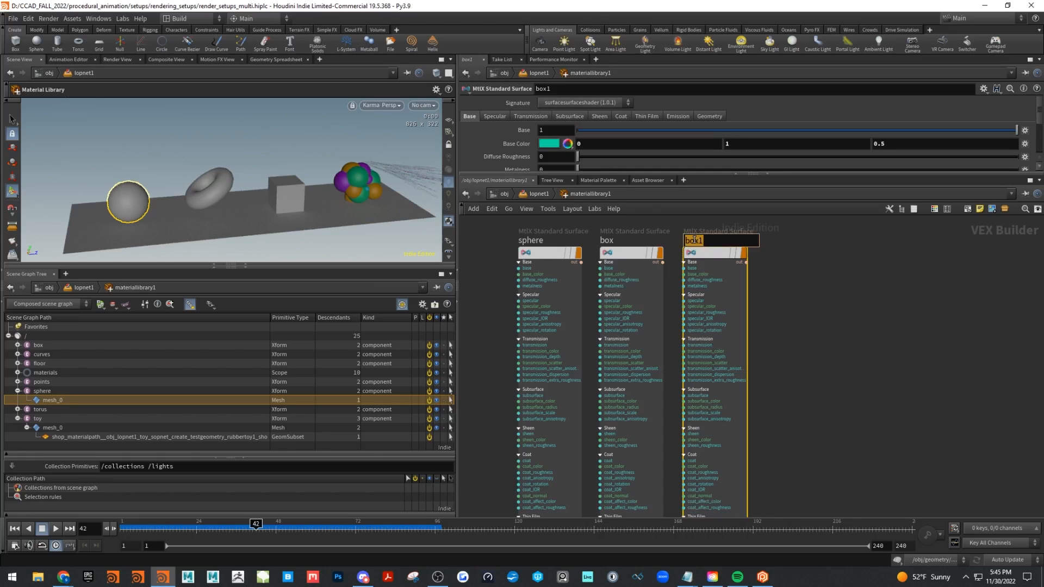
{"action": "type", "text": "torus"}
{"action": "key", "text": "Return"}
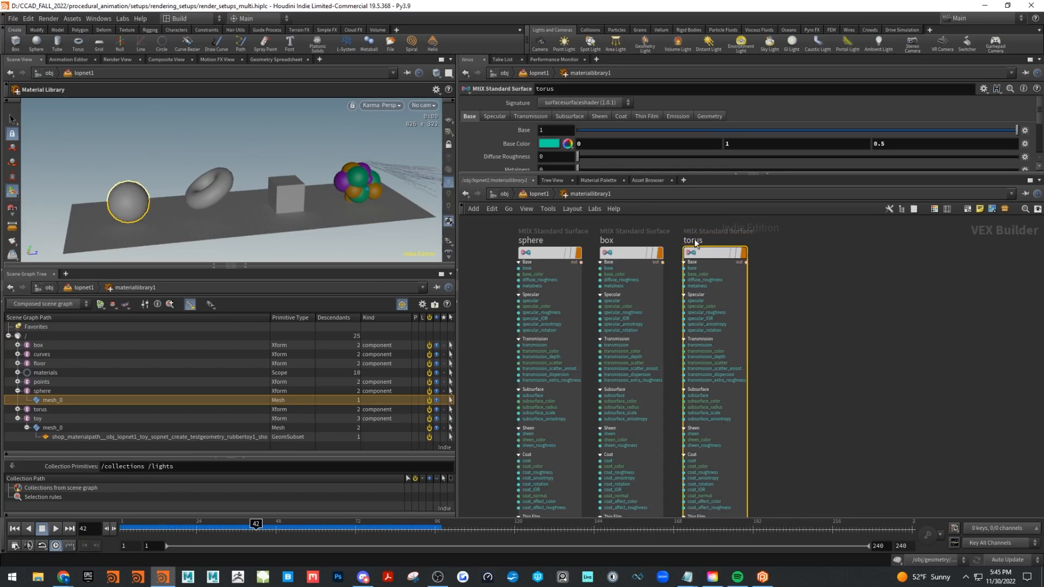
{"action": "left_click", "coordinate": [549, 143]}
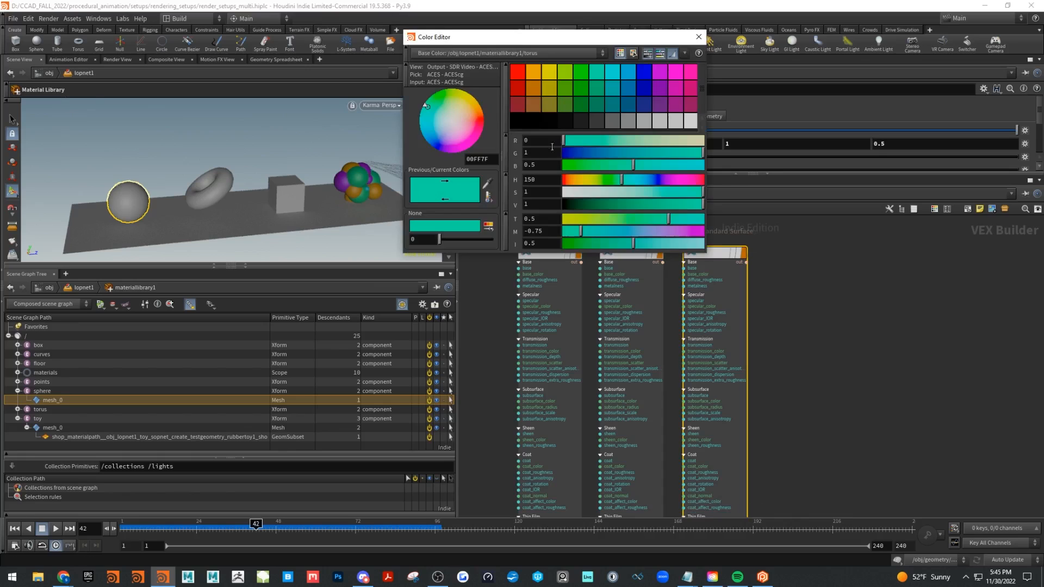
{"action": "left_click", "coordinate": [642, 74]}
{"action": "left_click", "coordinate": [699, 36]}
{"action": "left_click_drag", "start_coordinate": [704, 255], "coordinate": [792, 256], "text": "alt"}
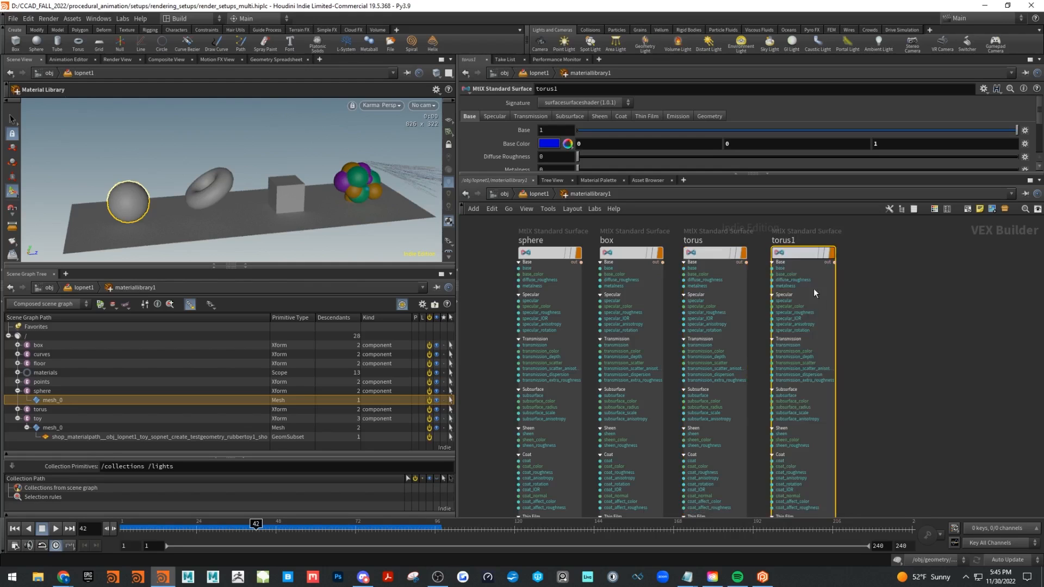
{"action": "key", "text": "Delete"}
{"action": "middle_click_drag", "start_coordinate": [810, 305], "coordinate": [870, 350]}
{"action": "scroll", "coordinate": [853, 293], "scroll_direction": "up", "scroll_amount": 2}
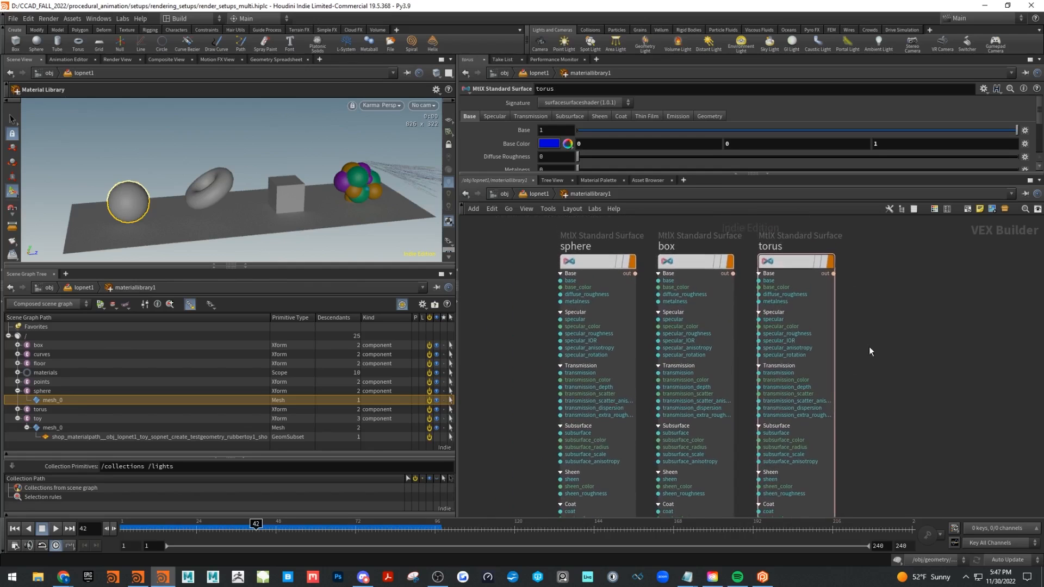
- Set the sphere shader as the material on the sphere's mesh_0 in the viewport
{"action": "left_click", "coordinate": [602, 269]}
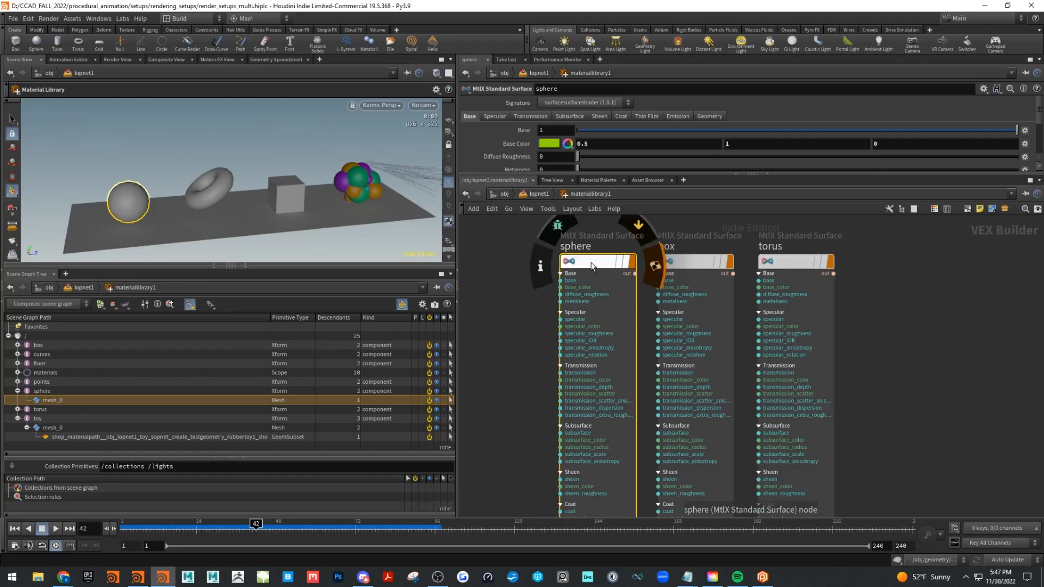
{"action": "left_click_drag", "start_coordinate": [593, 266], "coordinate": [123, 200]}
{"action": "left_click", "coordinate": [152, 217]}
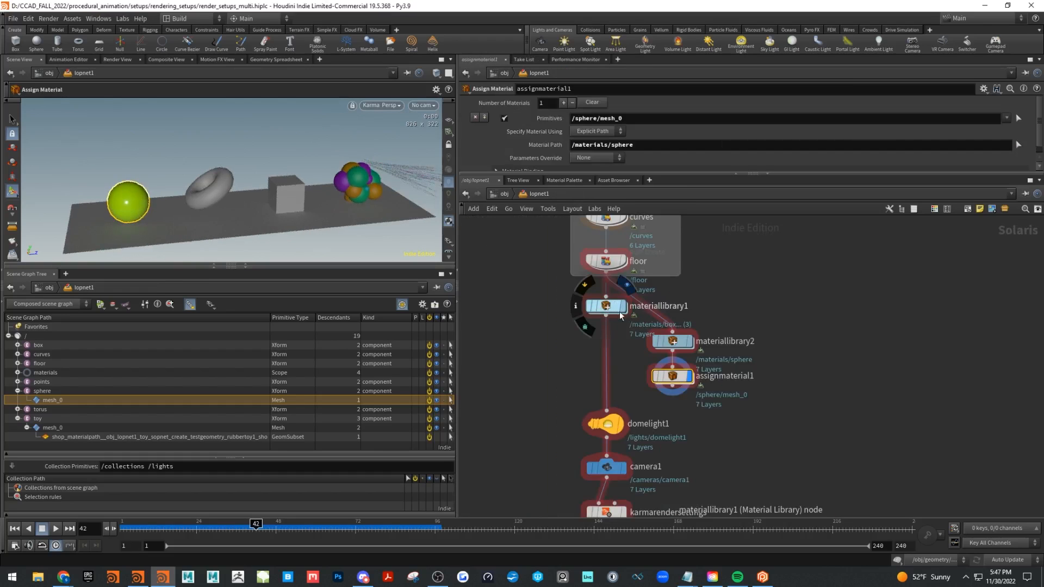
- From materiallibrary1, assign the box shader to the box's mesh_0 and the torus shader to the torus's mesh_0
{"action": "double_click", "coordinate": [609, 309]}
{"action": "mouse_move", "coordinate": [690, 263]}
{"action": "left_click_drag", "start_coordinate": [696, 269], "coordinate": [285, 189]}
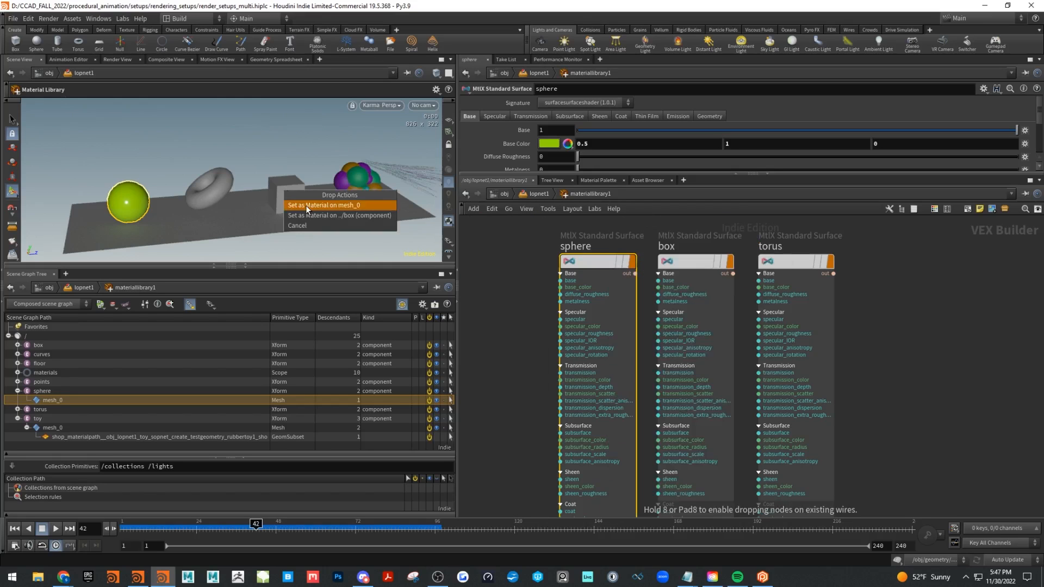
{"action": "left_click", "coordinate": [306, 205]}
{"action": "left_click_drag", "start_coordinate": [788, 266], "coordinate": [217, 188]}
{"action": "left_click", "coordinate": [239, 205]}
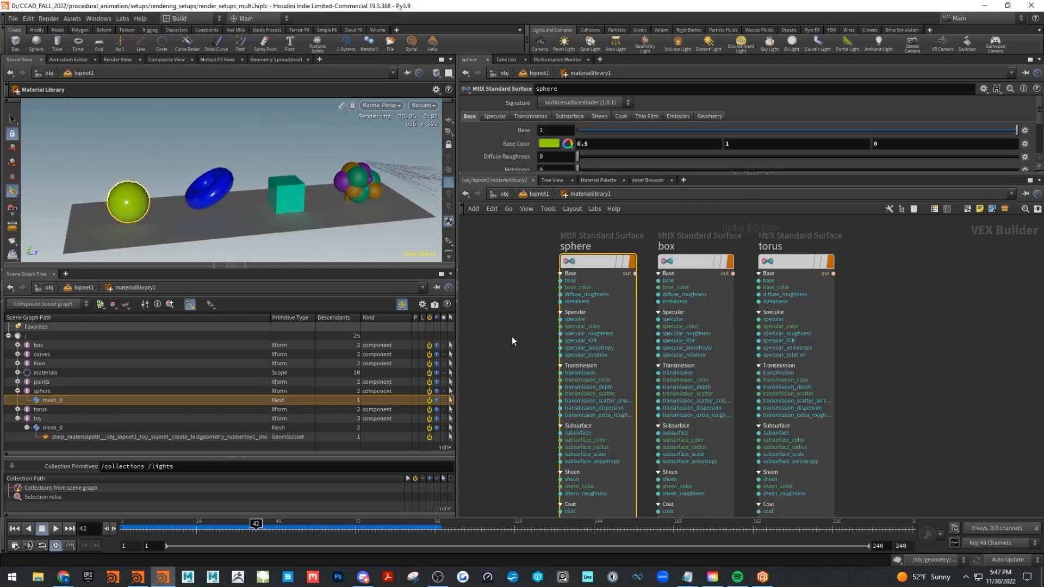
- In lopnet1, delete materiallibrary2 and wire assignmaterial1 in line between materiallibrary1 and domelight1
{"action": "left_click", "coordinate": [525, 195]}
{"action": "left_click_drag", "start_coordinate": [677, 345], "coordinate": [774, 309]}
{"action": "left_click_drag", "start_coordinate": [674, 366], "coordinate": [778, 345]}
{"action": "left_click", "coordinate": [784, 307]}
{"action": "key", "text": "Delete"}
{"action": "left_click_drag", "start_coordinate": [771, 359], "coordinate": [594, 364]}
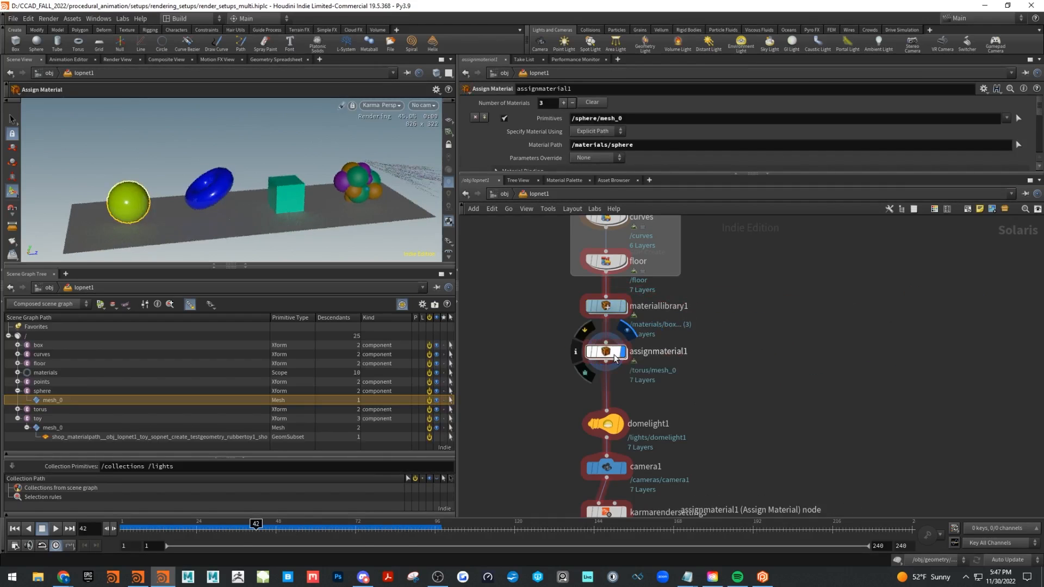
{"action": "middle_click_drag", "start_coordinate": [716, 376], "coordinate": [717, 415]}
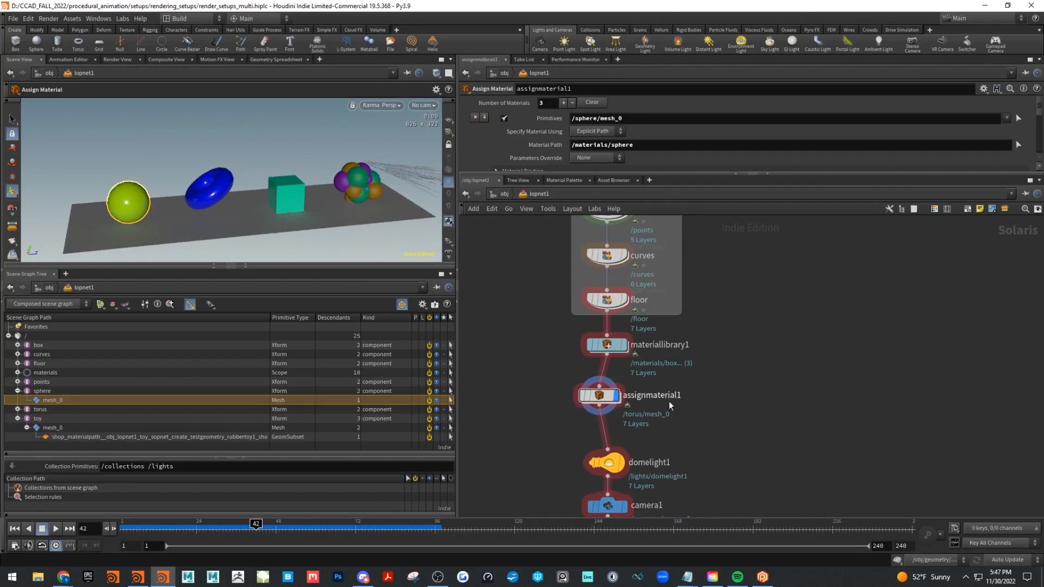
{"action": "left_click_drag", "start_coordinate": [599, 397], "coordinate": [607, 396]}
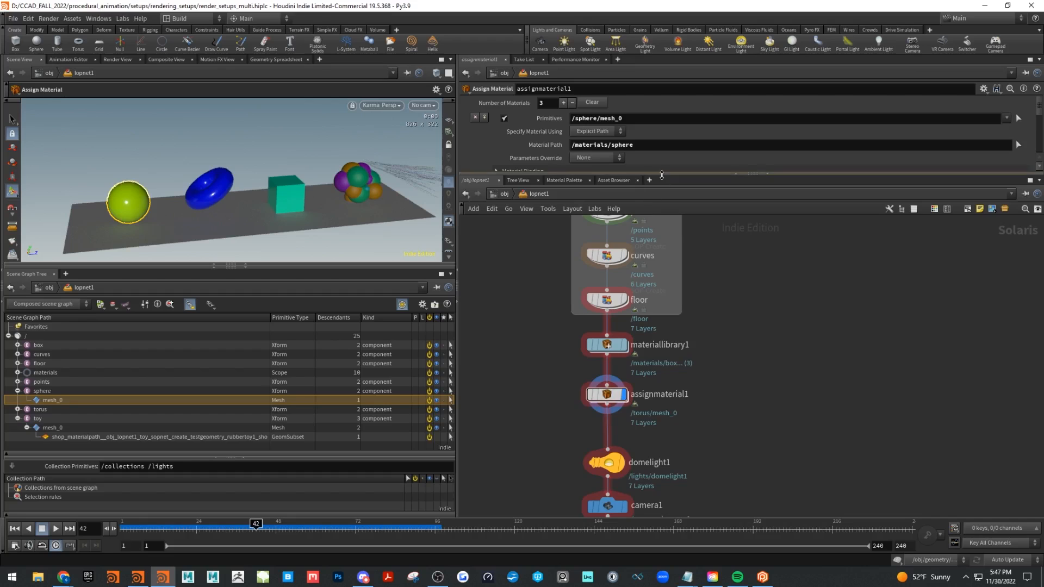
- Review the primitive and material path entries in assignmaterial1
{"action": "left_click_drag", "start_coordinate": [664, 174], "coordinate": [664, 337]}
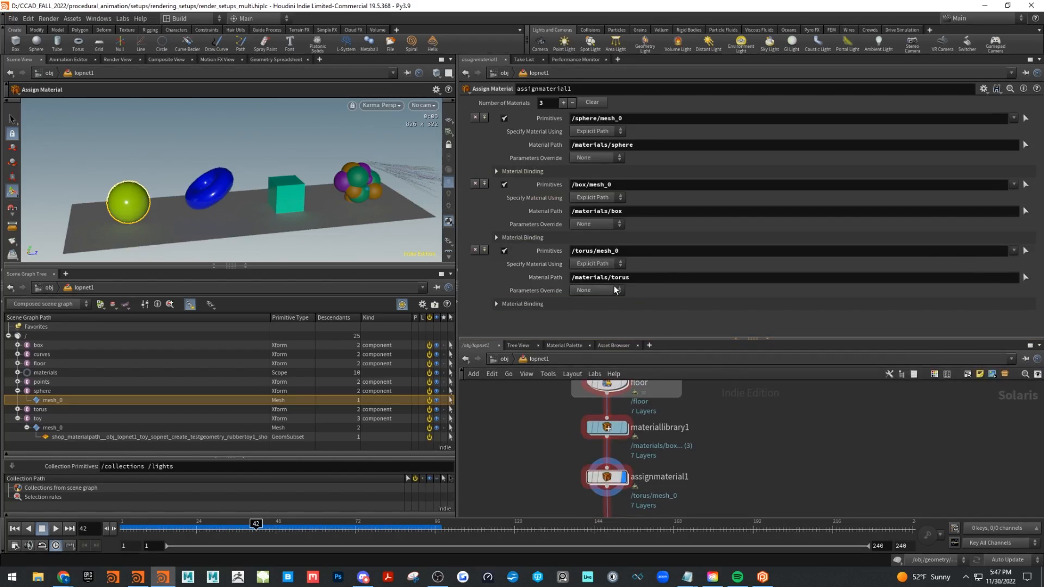
{"action": "left_click_drag", "start_coordinate": [690, 339], "coordinate": [686, 161]}
{"action": "middle_click_drag", "start_coordinate": [728, 269], "coordinate": [774, 222]}
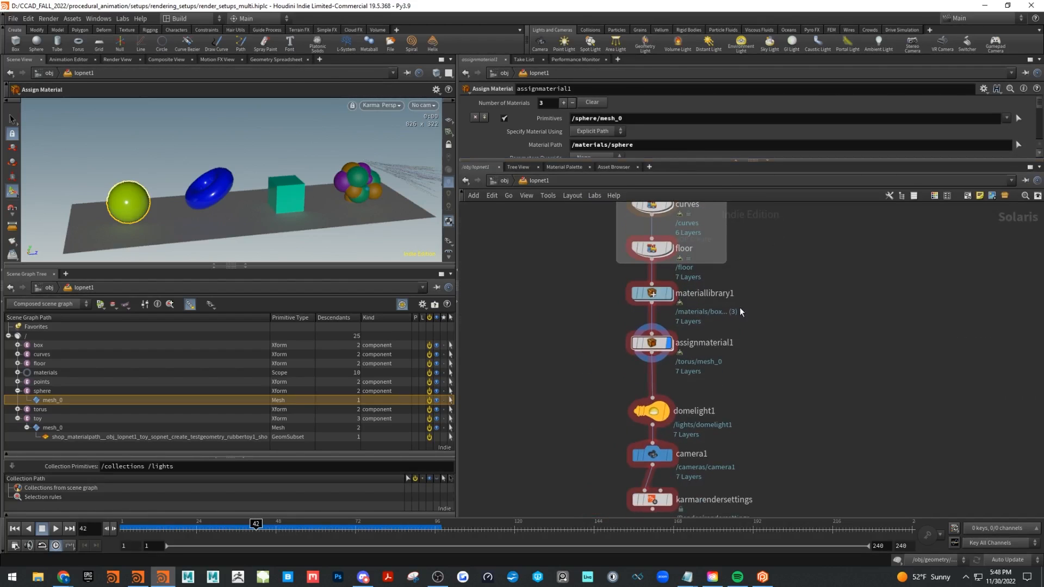
- Inspect the cluster of colored spheres and the neighbouring curves up close in the viewport
{"action": "left_click_drag", "start_coordinate": [355, 210], "coordinate": [320, 209], "text": "alt"}
{"action": "scroll", "coordinate": [321, 214], "scroll_direction": "up", "scroll_amount": 4}
{"action": "middle_click_drag", "start_coordinate": [323, 214], "coordinate": [325, 225], "text": "alt"}
{"action": "left_click_drag", "start_coordinate": [324, 226], "coordinate": [264, 172], "text": "alt"}
{"action": "right_click_drag", "start_coordinate": [280, 198], "coordinate": [345, 205], "text": "alt"}
{"action": "middle_click_drag", "start_coordinate": [344, 204], "coordinate": [238, 182], "text": "alt"}
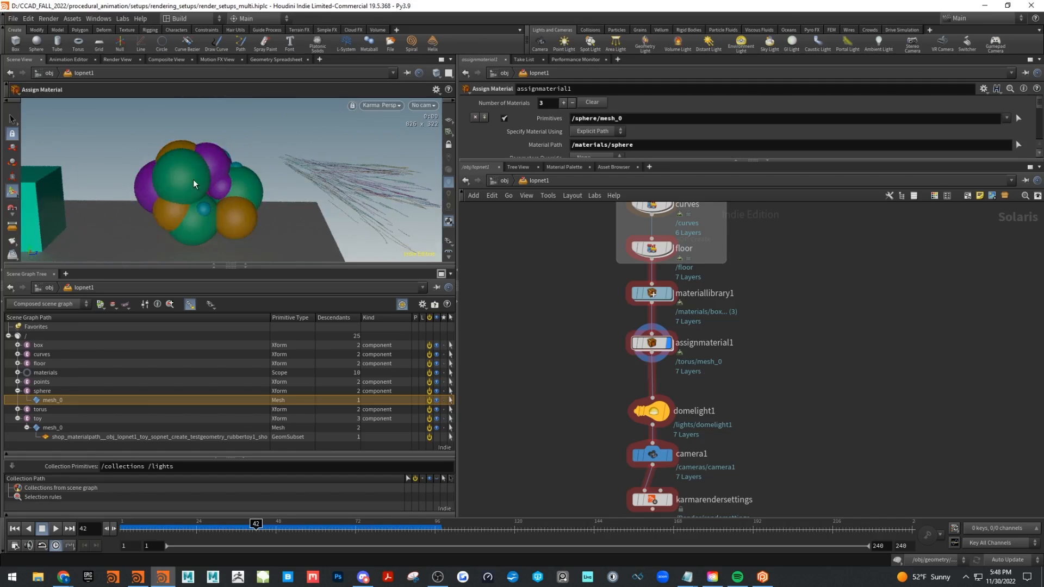
{"action": "left_click_drag", "start_coordinate": [224, 185], "coordinate": [190, 174], "text": "alt"}
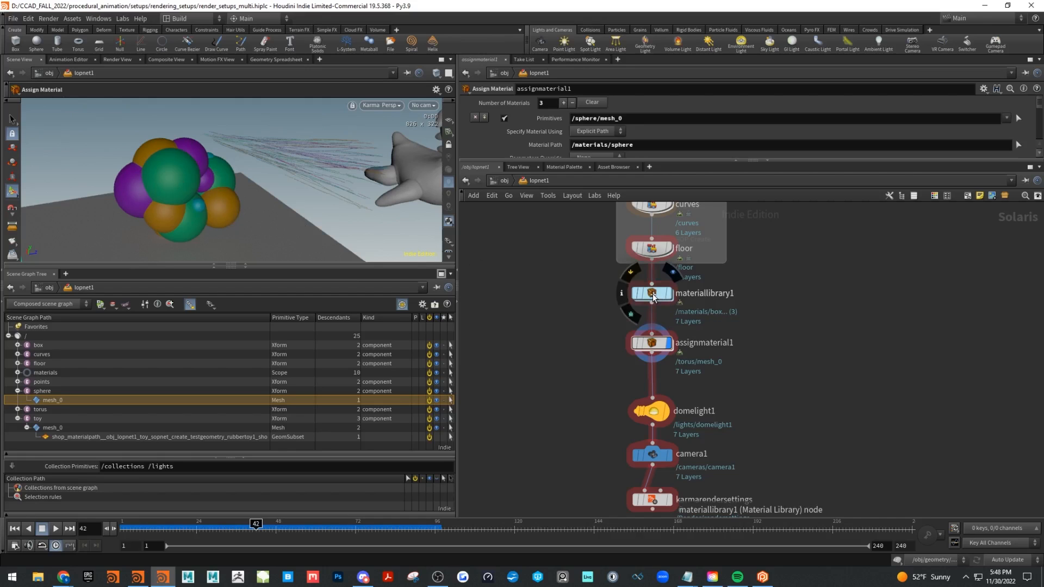
- In materiallibrary1, duplicate the torus shader, name the copy points, and move it further away from the torus shader
{"action": "double_click", "coordinate": [652, 296]}
{"action": "left_click_drag", "start_coordinate": [635, 256], "coordinate": [779, 255]}
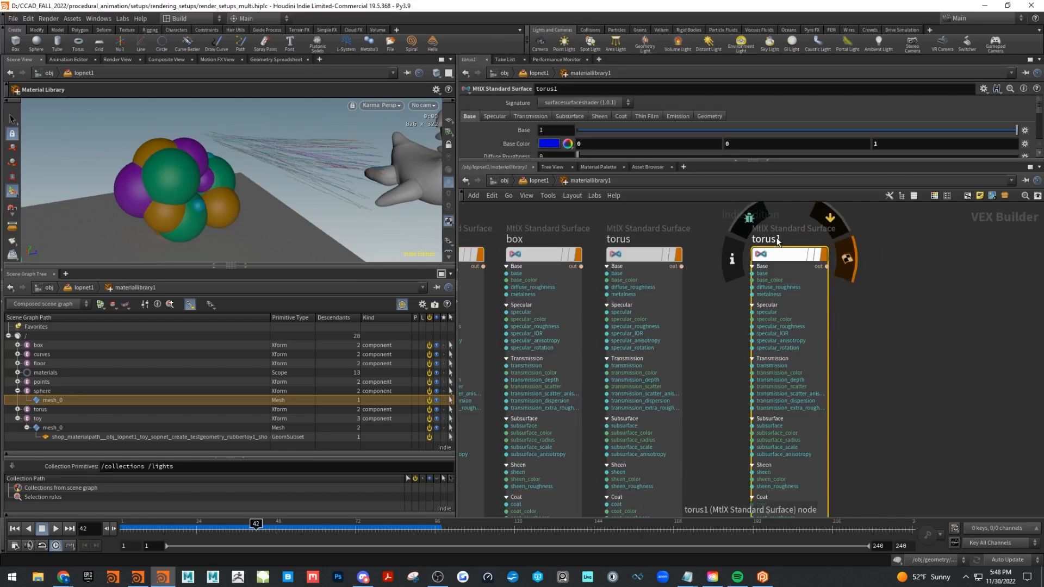
{"action": "double_click", "coordinate": [777, 240]}
{"action": "type", "text": "point"}
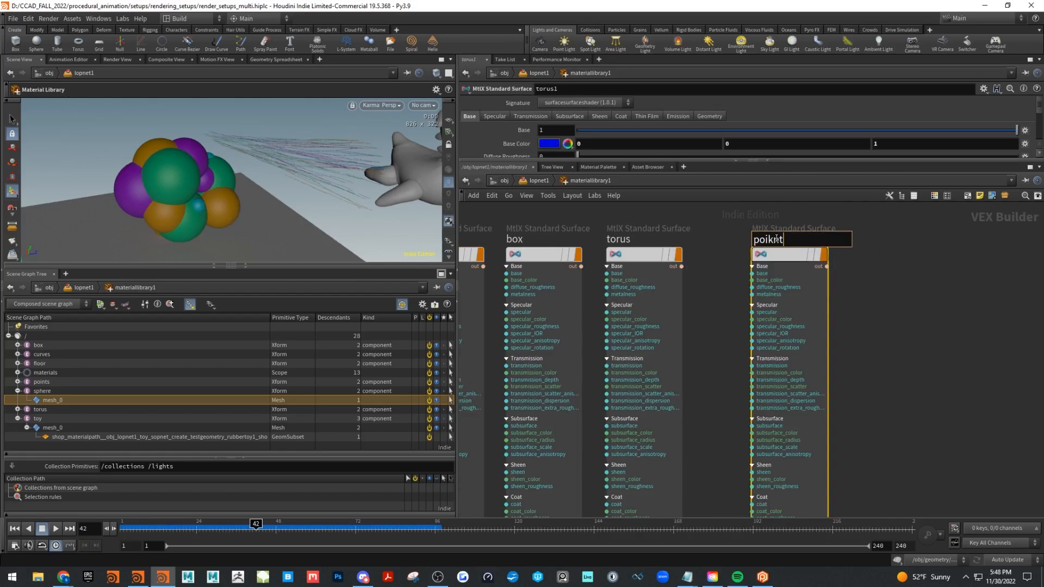
{"action": "type", "text": "s"}
{"action": "key", "text": "Return"}
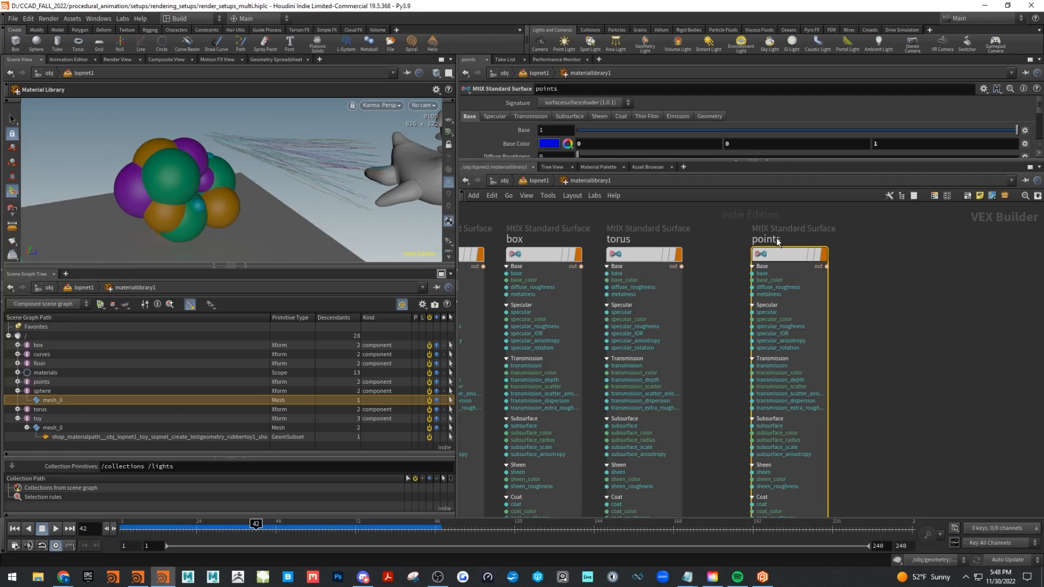
{"action": "left_click_drag", "start_coordinate": [779, 253], "coordinate": [879, 254]}
- Add a MtlX Geometry Property Value node and wire its output into the points shader's base_color
{"action": "left_click_drag", "start_coordinate": [690, 160], "coordinate": [691, 198]}
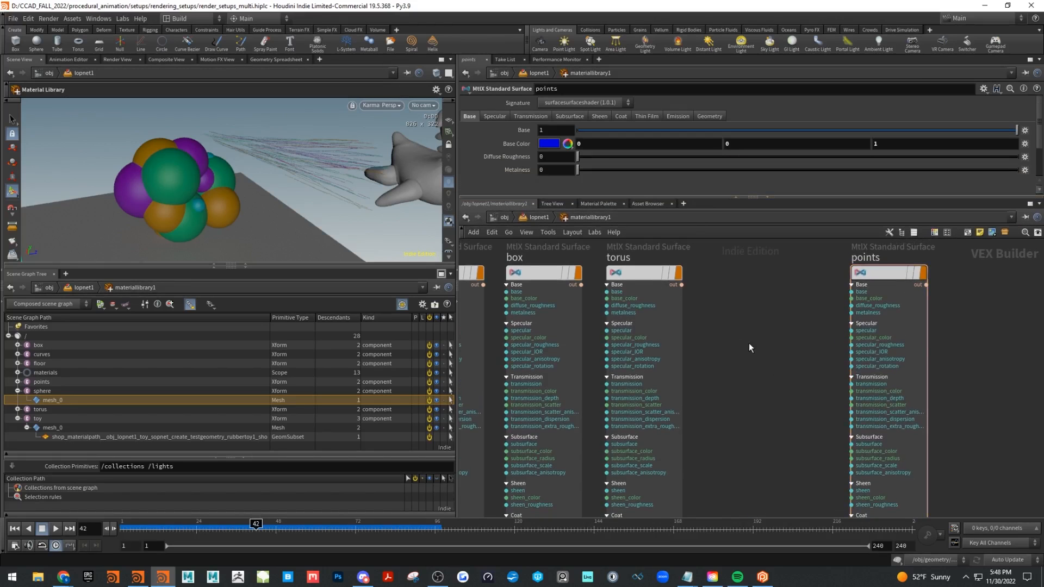
{"action": "key", "text": "Tab"}
{"action": "type", "text": "geo"}
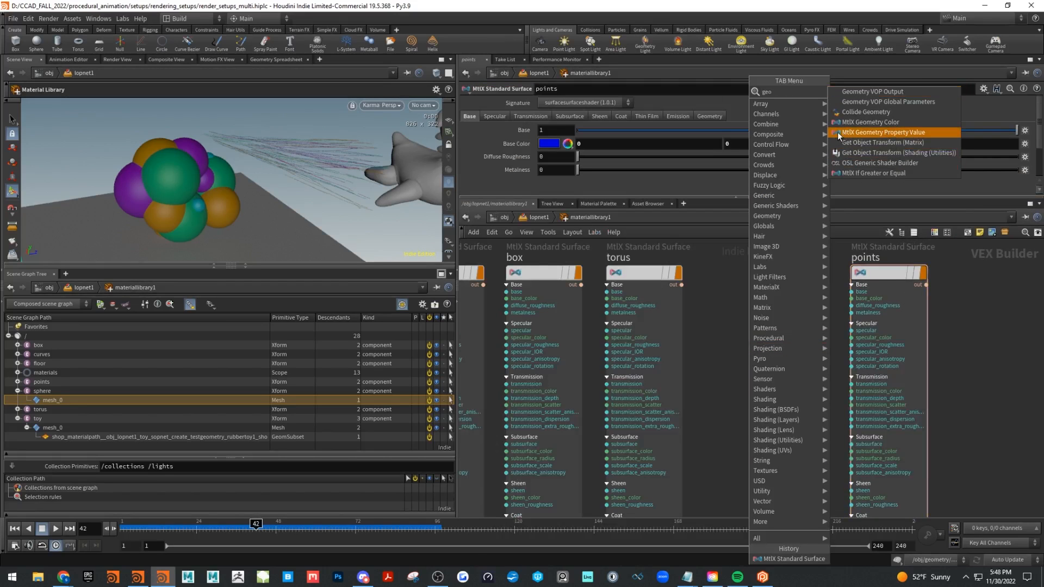
{"action": "left_click", "coordinate": [893, 132]}
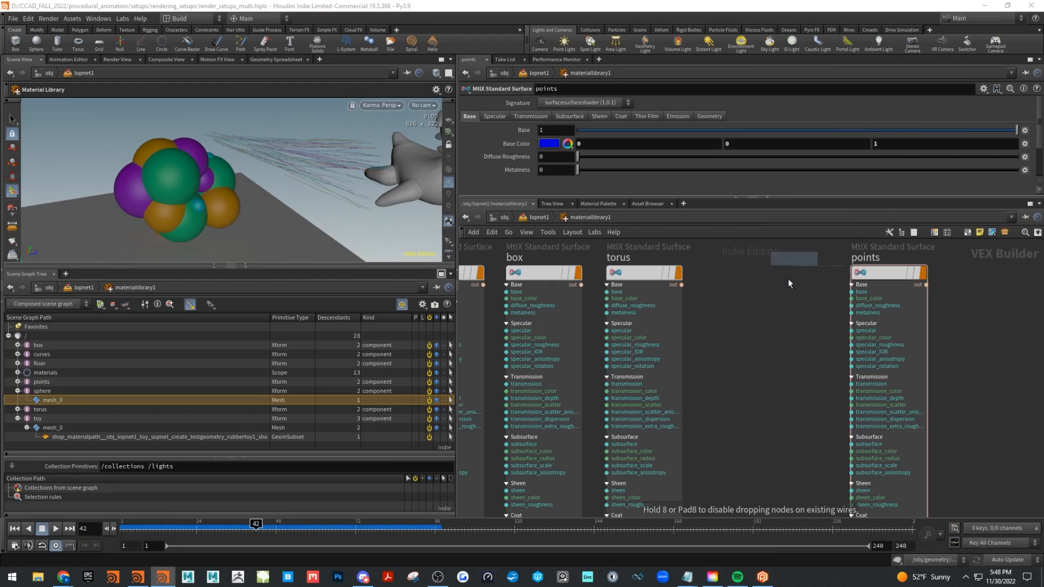
{"action": "left_click", "coordinate": [790, 285]}
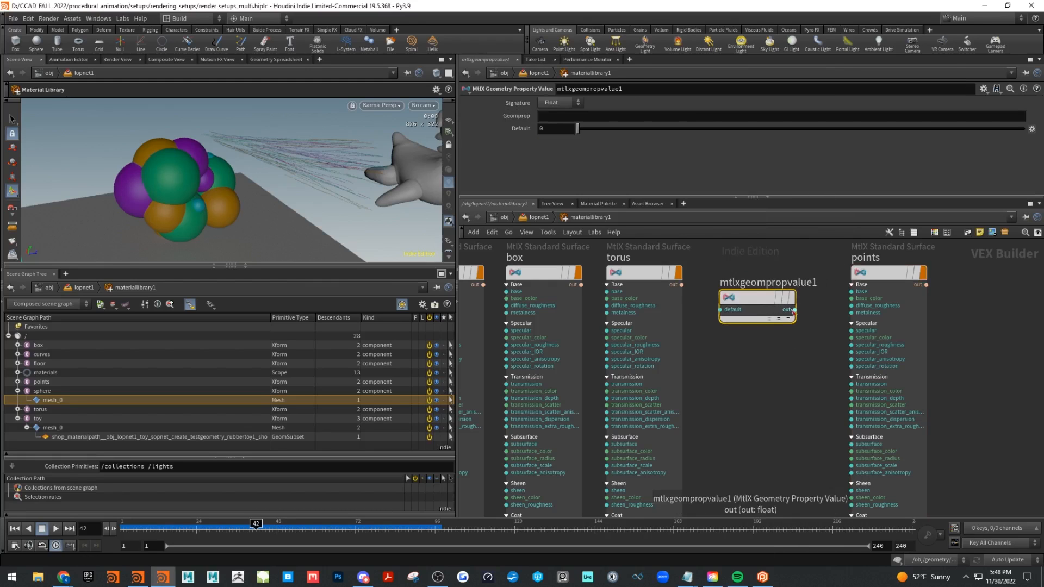
{"action": "left_click", "coordinate": [796, 310]}
{"action": "left_click", "coordinate": [853, 298]}
{"action": "left_click_drag", "start_coordinate": [750, 300], "coordinate": [769, 295]}
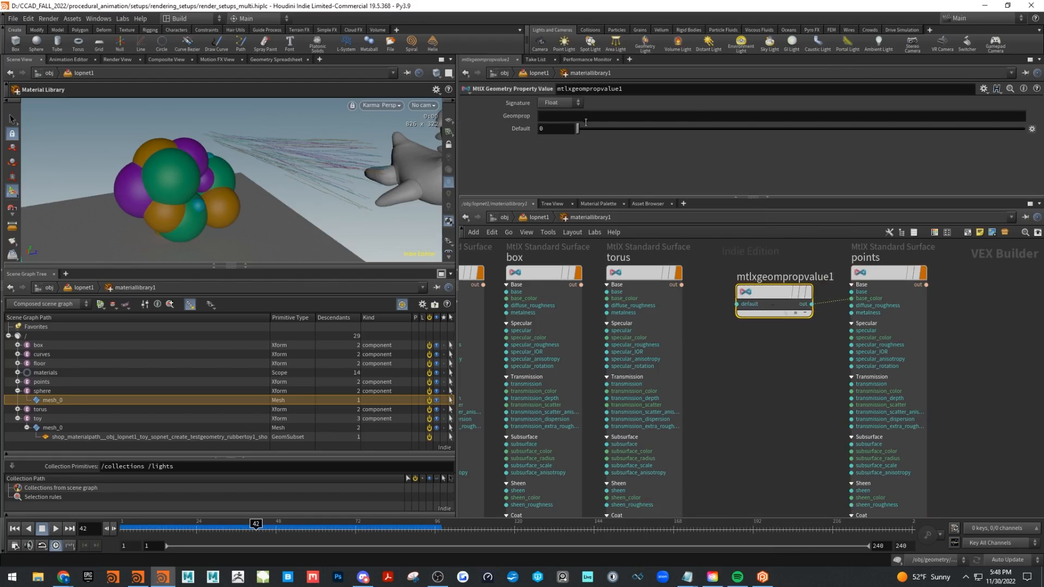
- Set the geometry property node's signature to Color and its geomprop to displayColor
{"action": "left_click", "coordinate": [549, 104]}
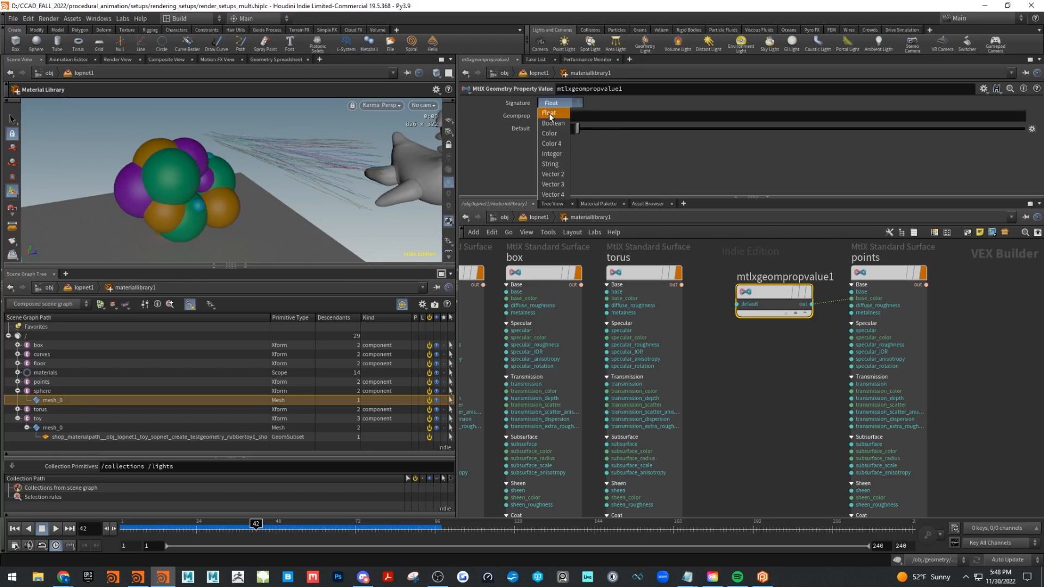
{"action": "left_click", "coordinate": [550, 133]}
{"action": "left_click", "coordinate": [550, 115]}
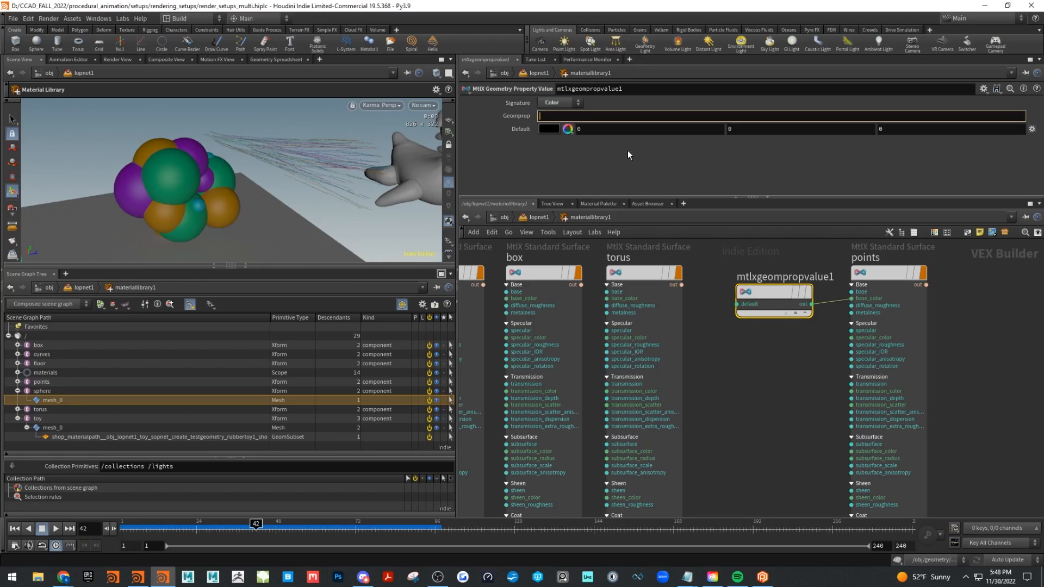
{"action": "type", "text": "displayColor"}
{"action": "key", "text": "Return"}
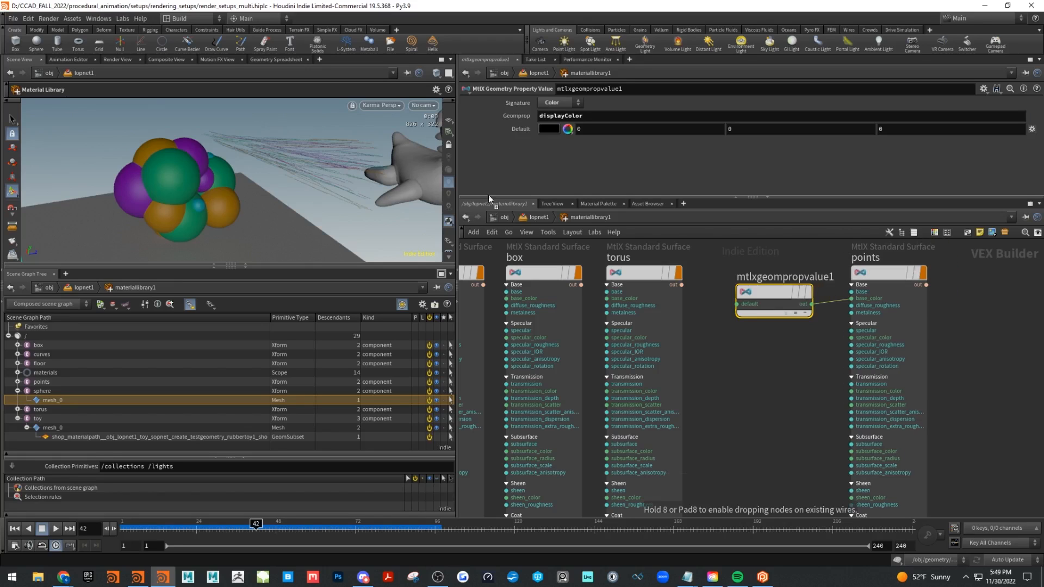
- Assign the points shader to the cluster of colored spheres in the viewport
{"action": "right_click", "coordinate": [171, 172]}
{"action": "left_click", "coordinate": [205, 188]}
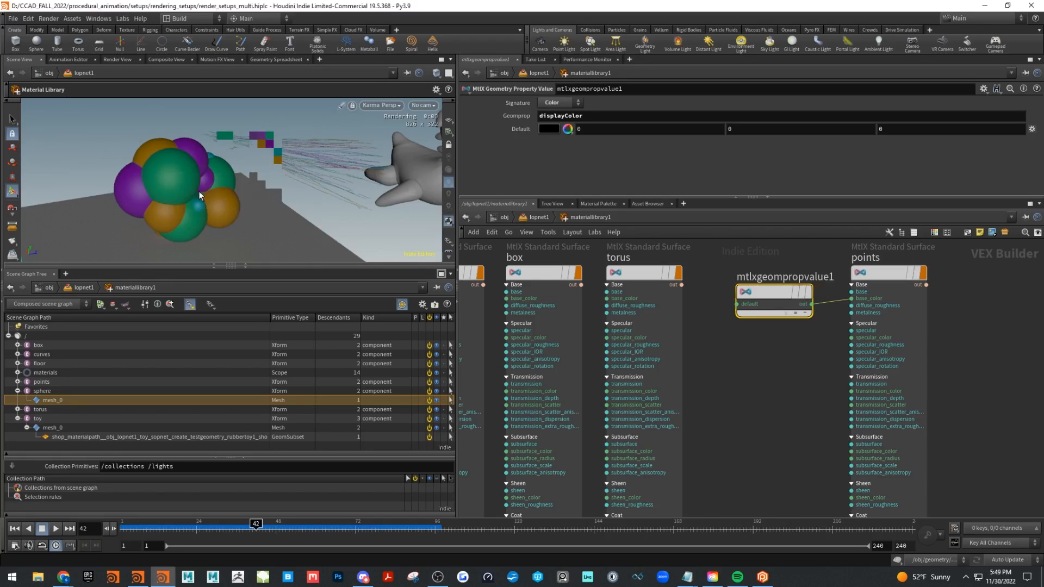
{"action": "left_click_drag", "start_coordinate": [220, 218], "coordinate": [227, 196], "text": "alt"}
- Review the points shader's Specular and Transmission settings and examine the shaded sphere cluster in the render
{"action": "left_click", "coordinate": [895, 275]}
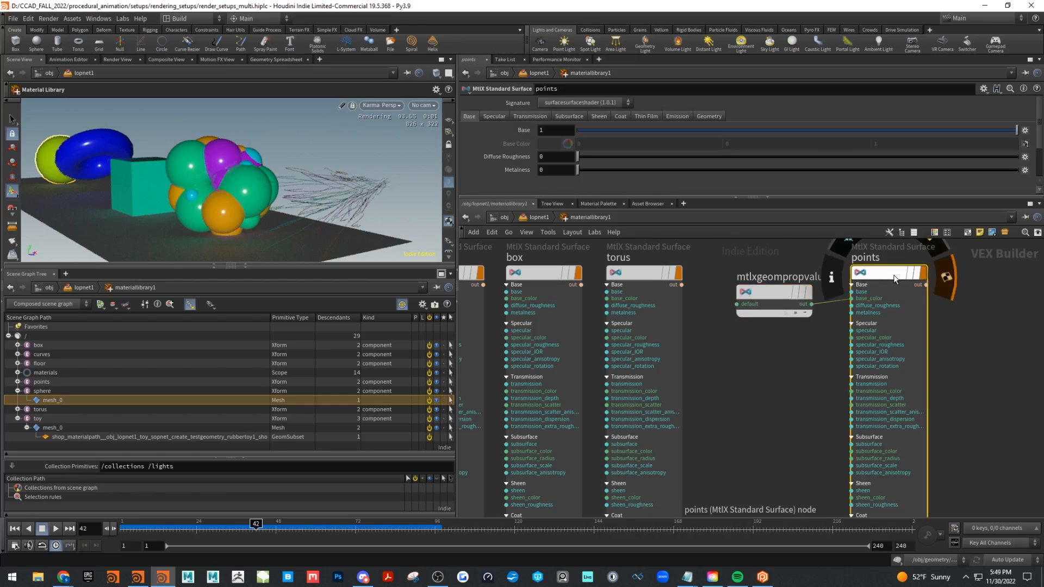
{"action": "left_click", "coordinate": [492, 116]}
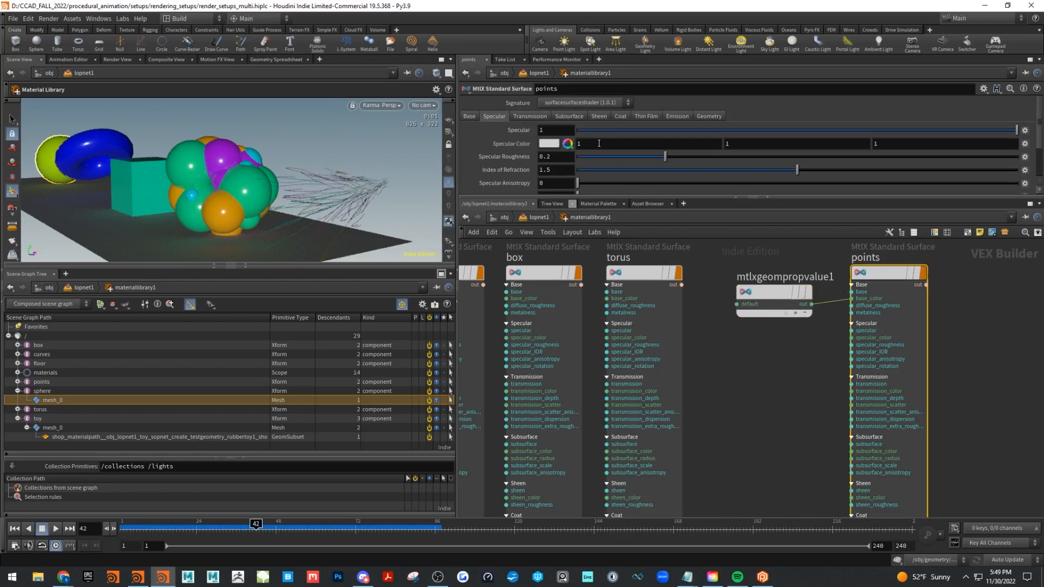
{"action": "left_click", "coordinate": [539, 117]}
{"action": "scroll", "coordinate": [265, 173], "scroll_direction": "up", "scroll_amount": 3}
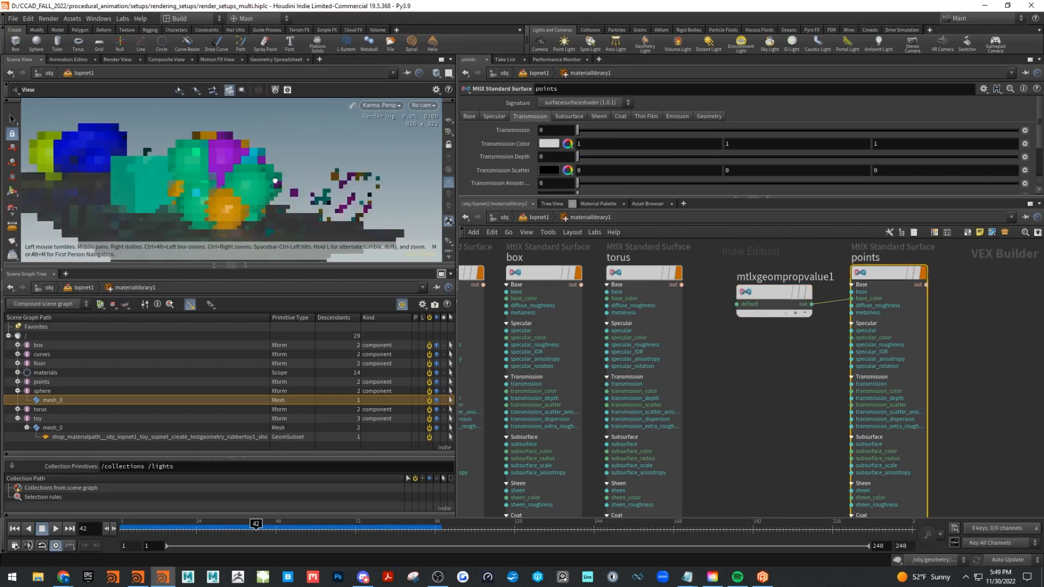
{"action": "middle_click_drag", "start_coordinate": [265, 172], "coordinate": [315, 186], "text": "alt"}
{"action": "left_click_drag", "start_coordinate": [316, 186], "coordinate": [249, 211], "text": "alt"}
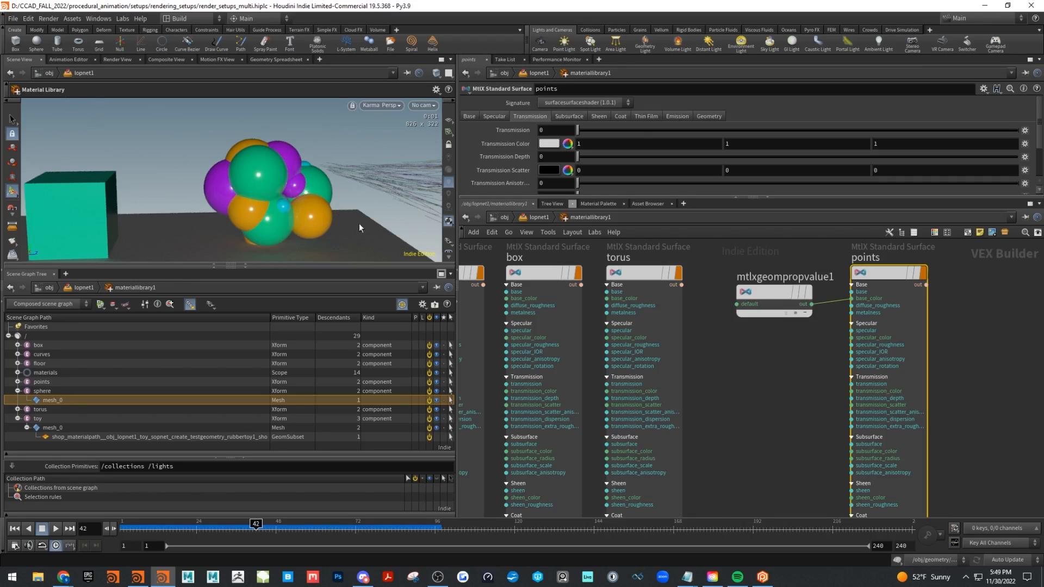
- Duplicate the points shader together with its geometry property node and name the copied shader curves
{"action": "left_click_drag", "start_coordinate": [776, 307], "coordinate": [775, 301]}
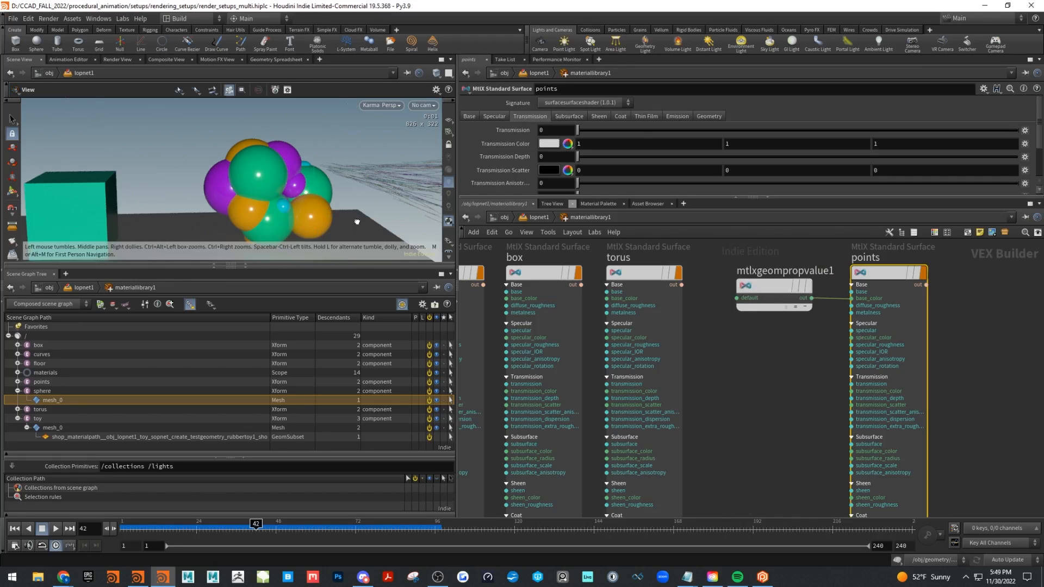
{"action": "left_click_drag", "start_coordinate": [915, 197], "coordinate": [908, 158]}
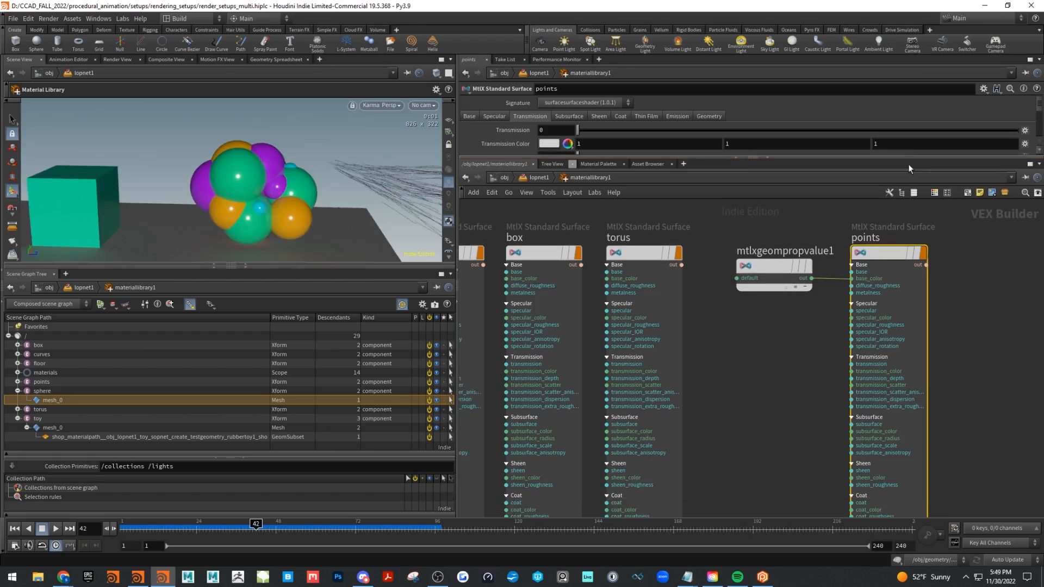
{"action": "middle_click_drag", "start_coordinate": [949, 290], "coordinate": [797, 273]}
{"action": "scroll", "coordinate": [873, 335], "scroll_direction": "down", "scroll_amount": 3}
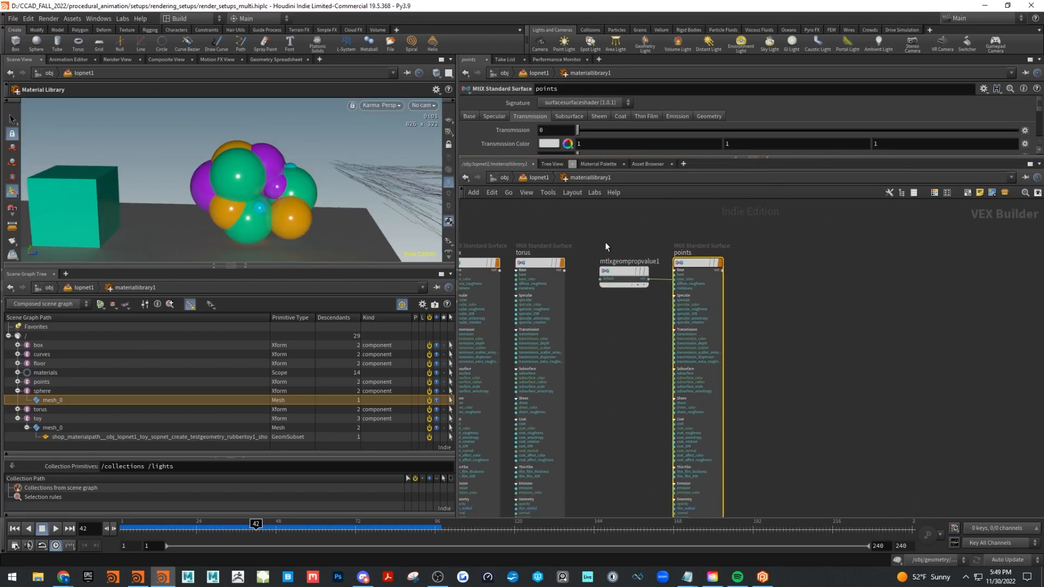
{"action": "left_click", "coordinate": [614, 276], "text": "shift"}
{"action": "left_click_drag", "start_coordinate": [693, 264], "coordinate": [849, 258], "text": "alt"}
{"action": "double_click", "coordinate": [832, 246]}
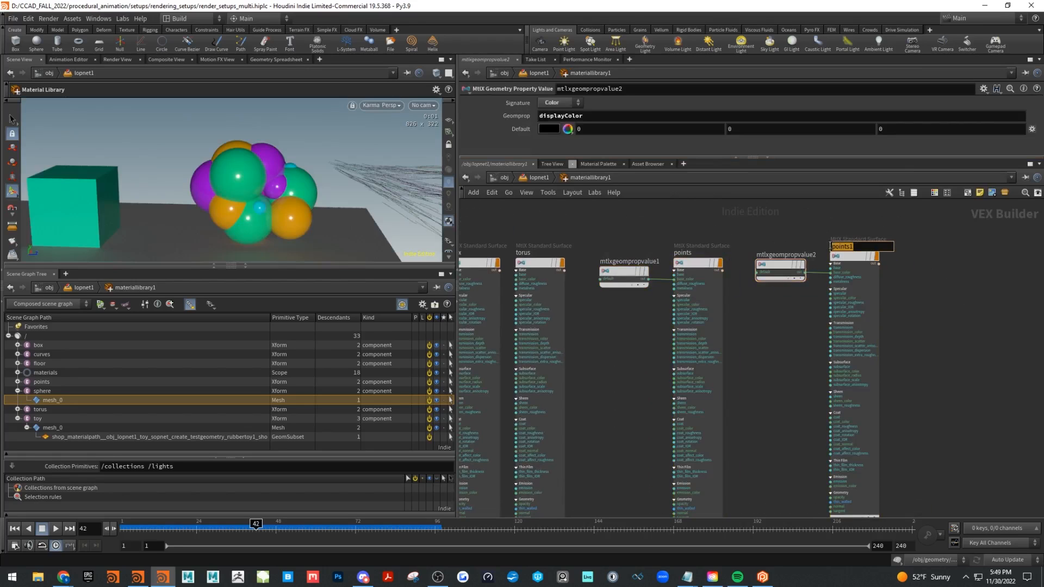
{"action": "key", "text": "Return"}
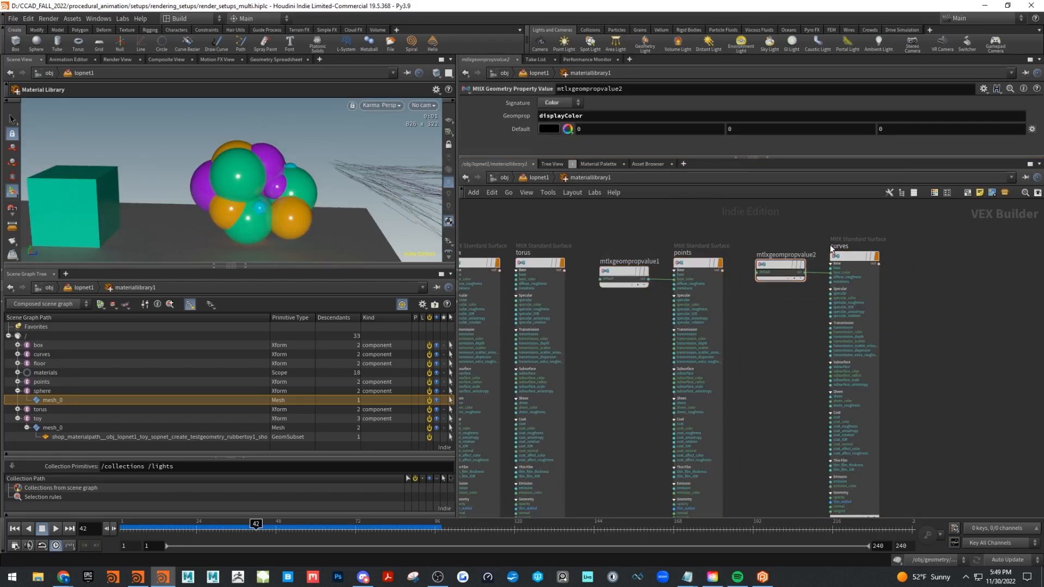
- Assign the curves shader to curve_0 by picking one of the curve strands in the viewport
{"action": "middle_click_drag", "start_coordinate": [321, 191], "coordinate": [212, 191], "text": "alt"}
{"action": "right_click_drag", "start_coordinate": [212, 190], "coordinate": [361, 197], "text": "alt"}
{"action": "middle_click_drag", "start_coordinate": [361, 197], "coordinate": [312, 186], "text": "alt"}
{"action": "left_click_drag", "start_coordinate": [850, 260], "coordinate": [294, 198]}
{"action": "right_click_drag", "start_coordinate": [295, 198], "coordinate": [366, 226], "text": "alt"}
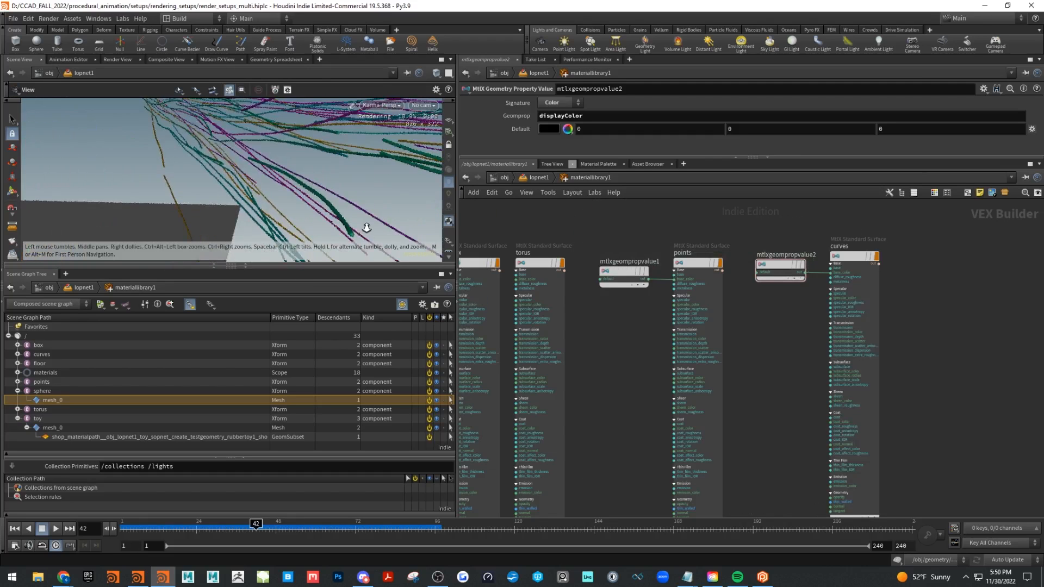
{"action": "left_click_drag", "start_coordinate": [848, 256], "coordinate": [367, 213]}
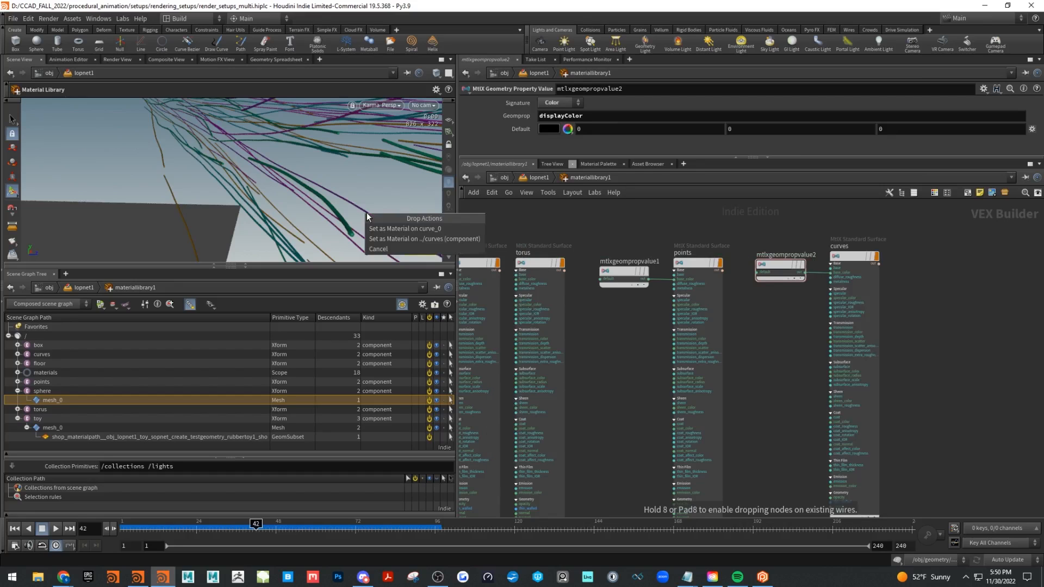
{"action": "left_click", "coordinate": [400, 231]}
- Duplicate the curves shader without its geometry property node and name the copy toy
{"action": "right_click_drag", "start_coordinate": [391, 203], "coordinate": [238, 189], "text": "alt"}
{"action": "middle_click_drag", "start_coordinate": [376, 204], "coordinate": [258, 197], "text": "alt"}
{"action": "right_click_drag", "start_coordinate": [305, 196], "coordinate": [232, 189], "text": "alt"}
{"action": "middle_click_drag", "start_coordinate": [329, 196], "coordinate": [205, 175], "text": "alt"}
{"action": "left_click_drag", "start_coordinate": [205, 175], "coordinate": [278, 197], "text": "alt"}
{"action": "middle_click_drag", "start_coordinate": [329, 210], "coordinate": [298, 194], "text": "alt"}
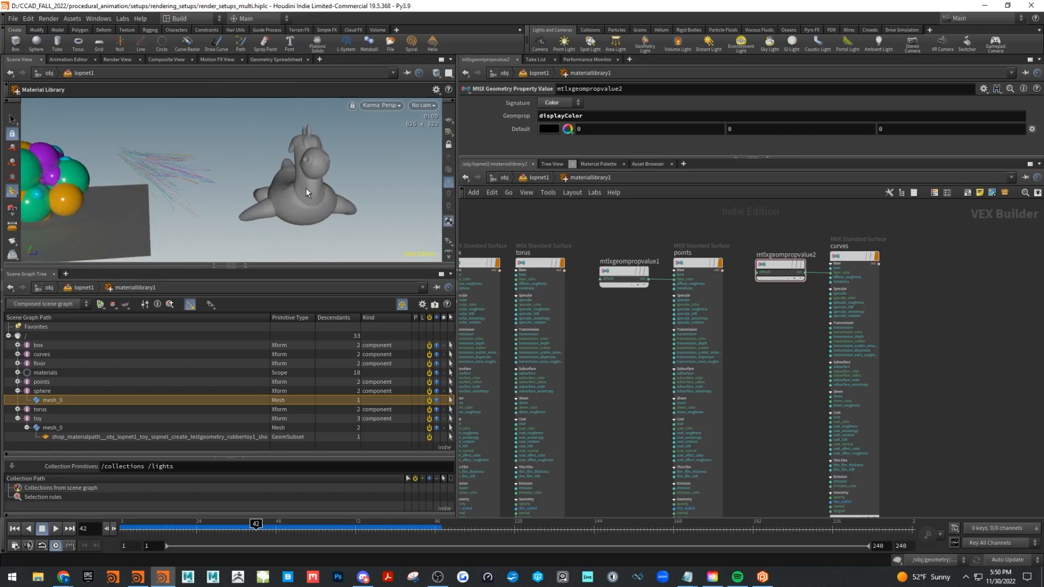
{"action": "middle_click_drag", "start_coordinate": [942, 279], "coordinate": [796, 273]}
{"action": "left_click_drag", "start_coordinate": [610, 287], "coordinate": [847, 249]}
{"action": "double_click", "coordinate": [843, 241]}
{"action": "key", "text": "Return"}
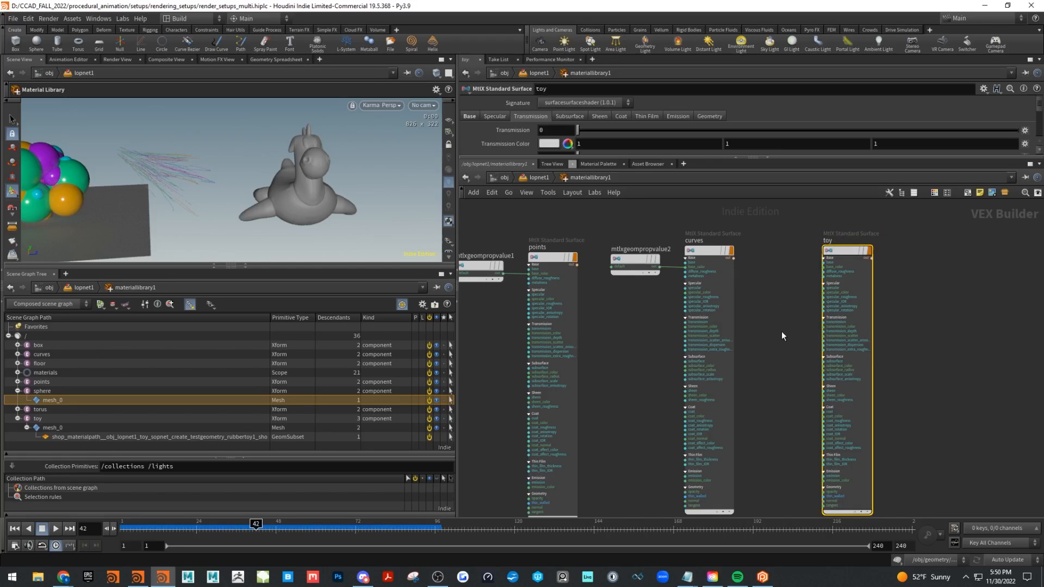
- Add a USD UV Texture node beside the toy shader and wire its rgb output into the shader's base_color
{"action": "mouse_move", "coordinate": [845, 260]}
{"action": "left_mouse_down"}
{"action": "mouse_move", "coordinate": [812, 253]}
{"action": "mouse_move", "coordinate": [848, 250]}
{"action": "left_mouse_up"}
{"action": "key", "text": "Tab"}
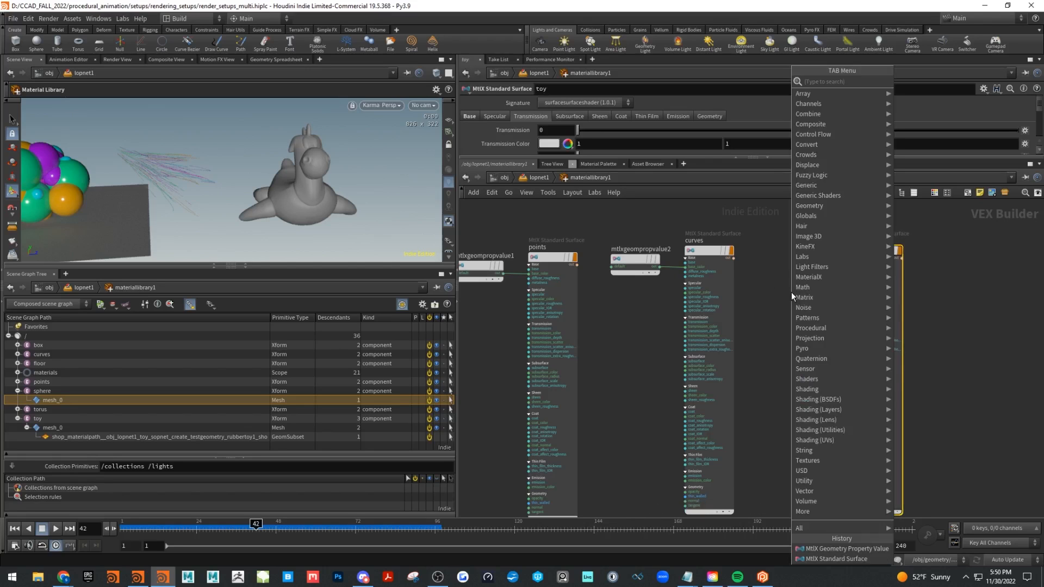
{"action": "type", "text": "usd"}
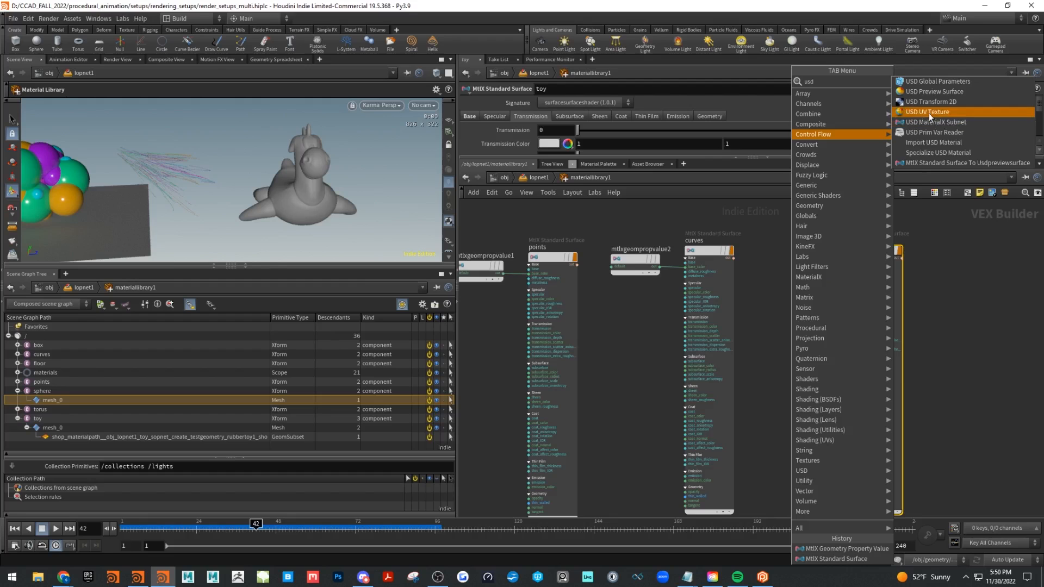
{"action": "left_click", "coordinate": [929, 112]}
{"action": "left_click", "coordinate": [804, 280]}
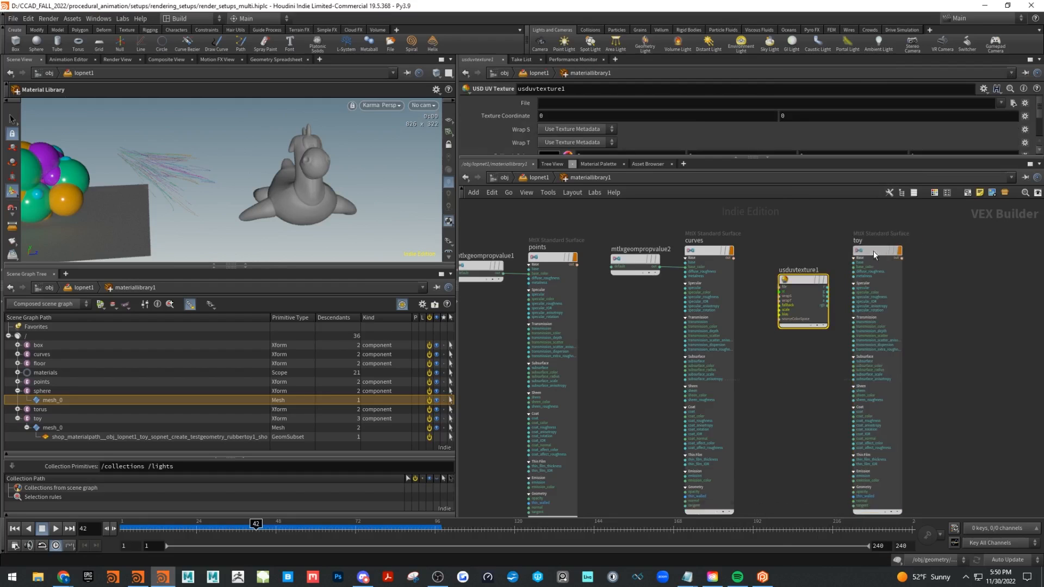
{"action": "left_click_drag", "start_coordinate": [873, 251], "coordinate": [916, 267]}
{"action": "scroll", "coordinate": [894, 292], "scroll_direction": "up", "scroll_amount": 3}
{"action": "left_click_drag", "start_coordinate": [735, 292], "coordinate": [741, 283]}
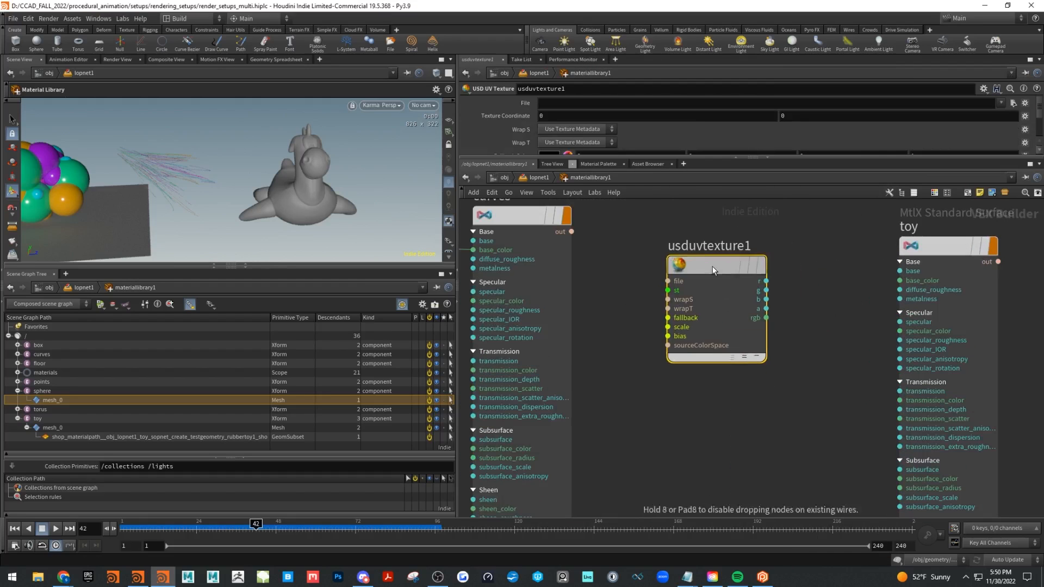
{"action": "left_click_drag", "start_coordinate": [766, 318], "coordinate": [907, 281]}
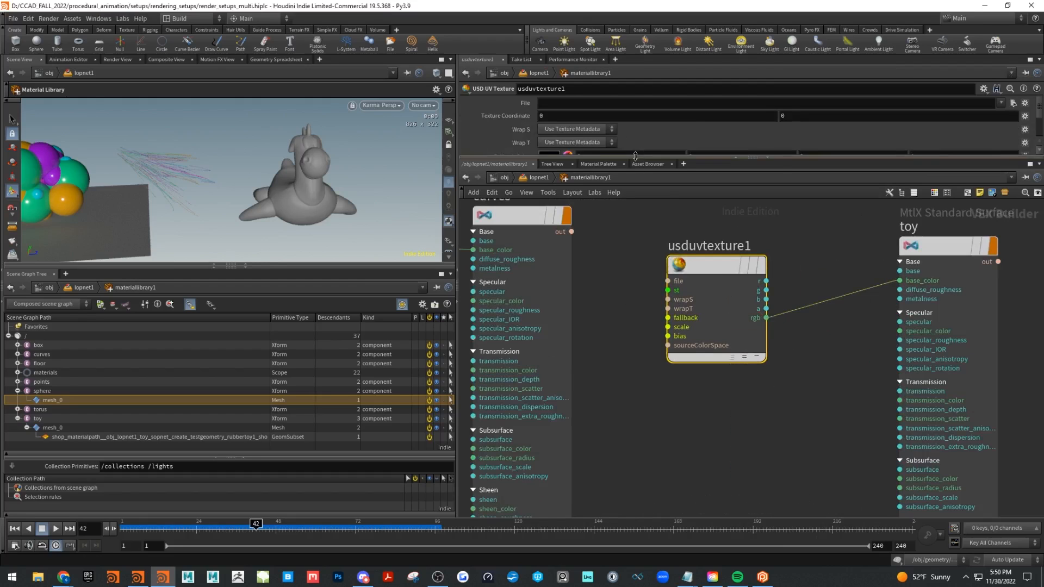
- Set the USD UV Texture's file to the /toy/mesh_0 ToyShader path and assign the toy shader to the rubber toy
{"action": "left_click_drag", "start_coordinate": [636, 156], "coordinate": [652, 229]}
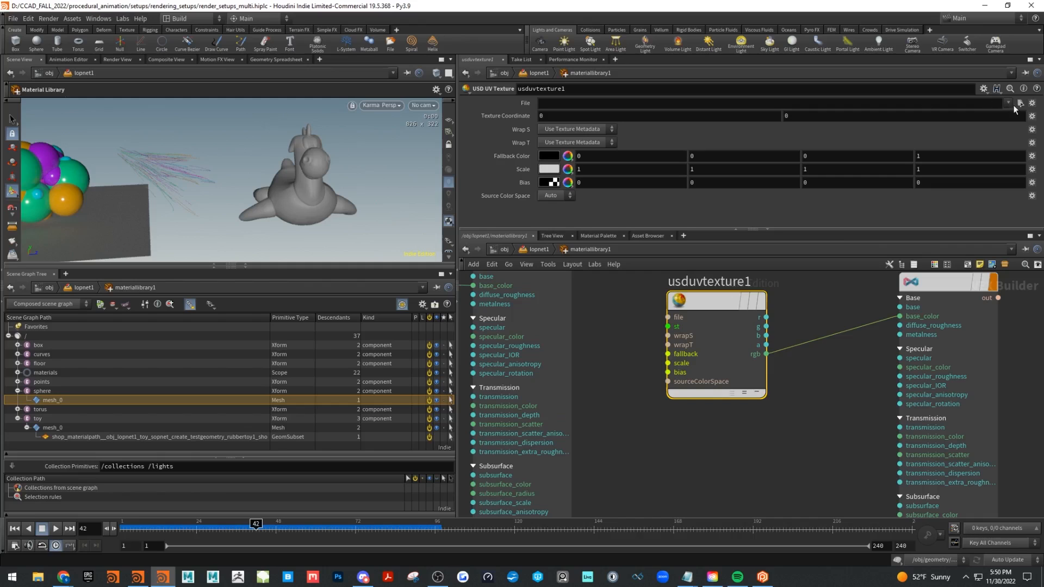
{"action": "left_click", "coordinate": [1008, 103]}
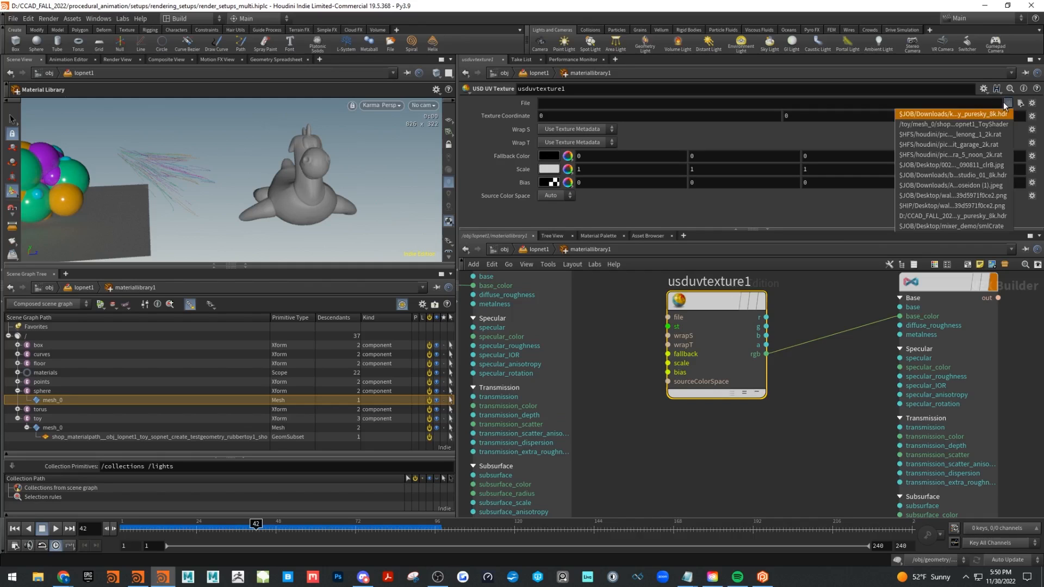
{"action": "left_click", "coordinate": [981, 125]}
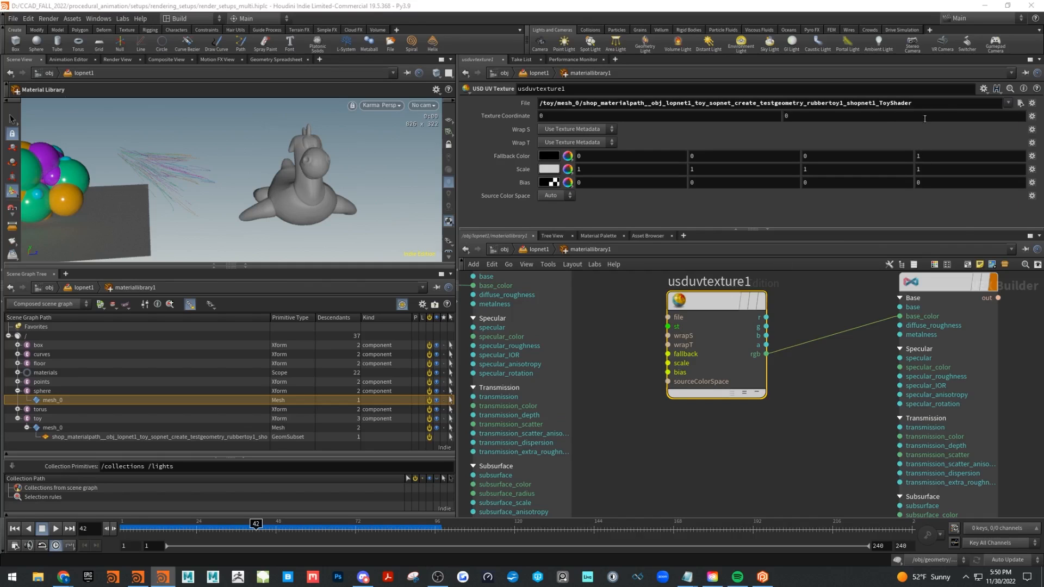
{"action": "left_click_drag", "start_coordinate": [926, 283], "coordinate": [314, 210]}
{"action": "left_click", "coordinate": [339, 223]}
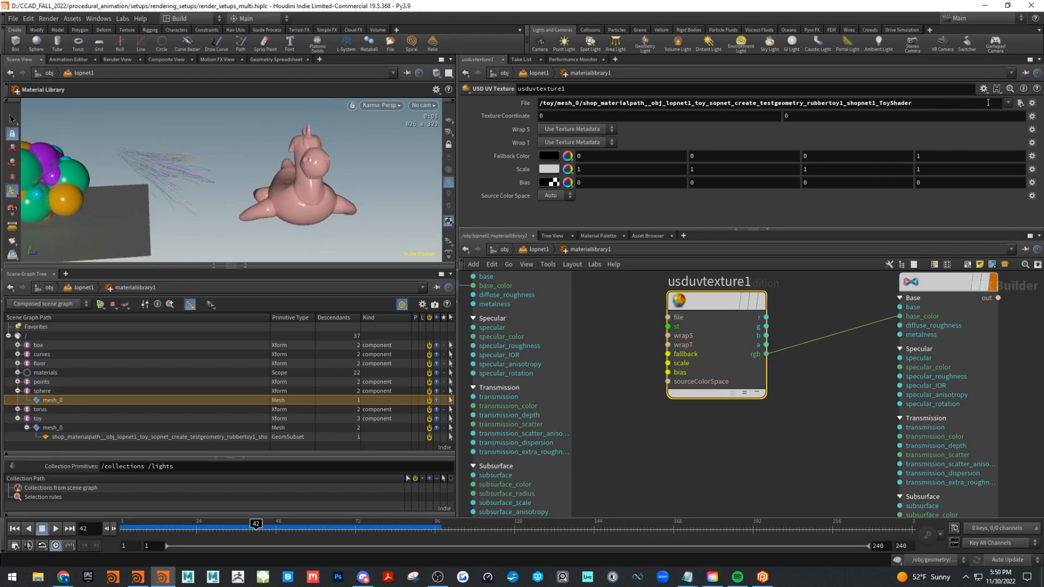
- Set the USD UV Texture's file to the recently used 002_Env_IE_City_EOTLCExt_WideElevArrival_DC_090811_clrB.jpg
{"action": "left_click", "coordinate": [1008, 102]}
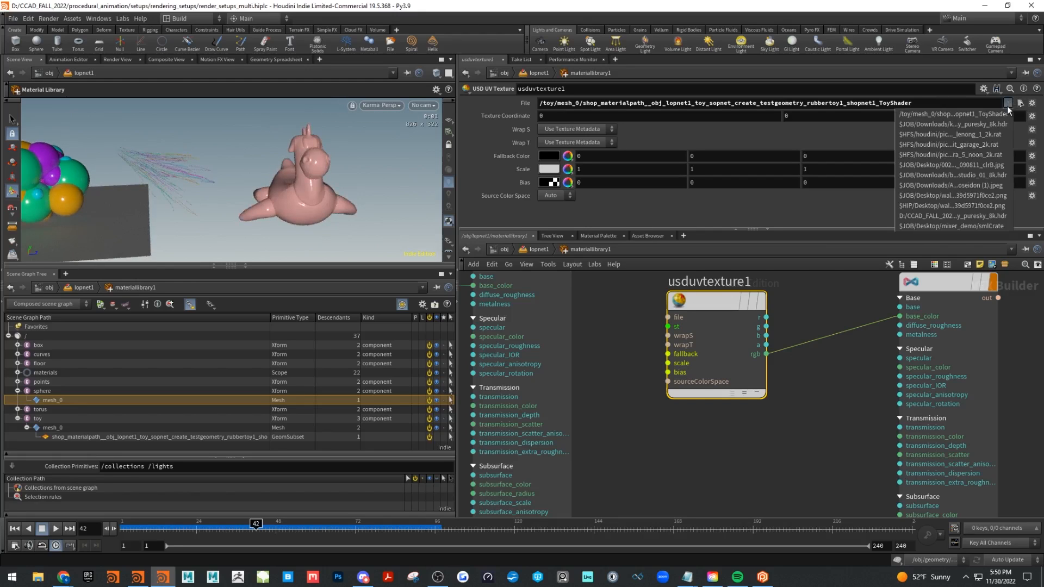
{"action": "left_click", "coordinate": [989, 165]}
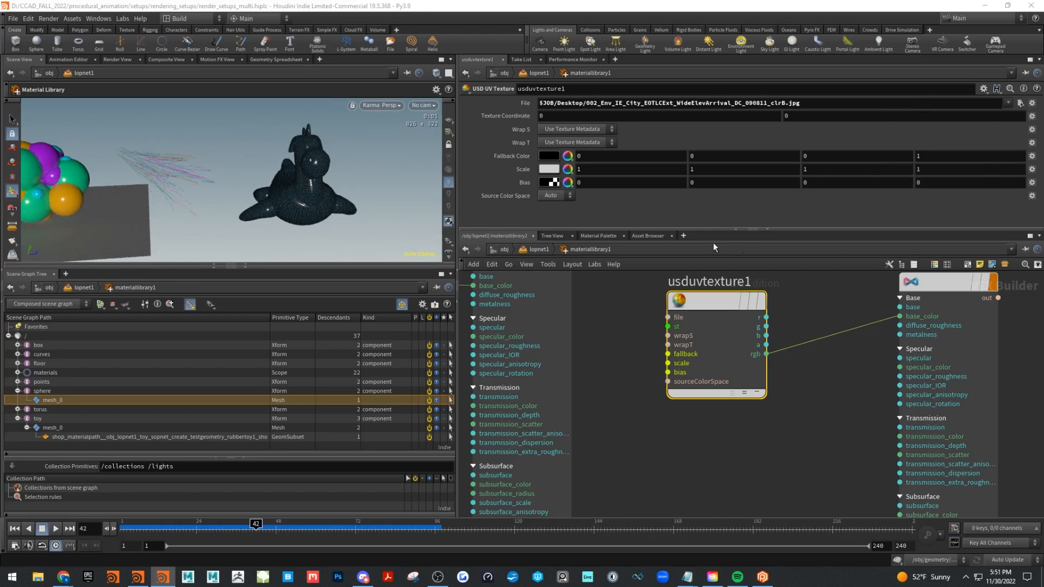
- Examine the texture on the rubber toy's surface up close from several angles
{"action": "right_click_drag", "start_coordinate": [252, 174], "coordinate": [385, 178], "text": "alt"}
{"action": "middle_click_drag", "start_coordinate": [386, 178], "coordinate": [282, 242], "text": "alt"}
{"action": "right_click_drag", "start_coordinate": [281, 242], "coordinate": [329, 210], "text": "alt"}
{"action": "left_click_drag", "start_coordinate": [207, 199], "coordinate": [269, 175], "text": "alt"}
{"action": "middle_click_drag", "start_coordinate": [269, 175], "coordinate": [328, 208], "text": "alt"}
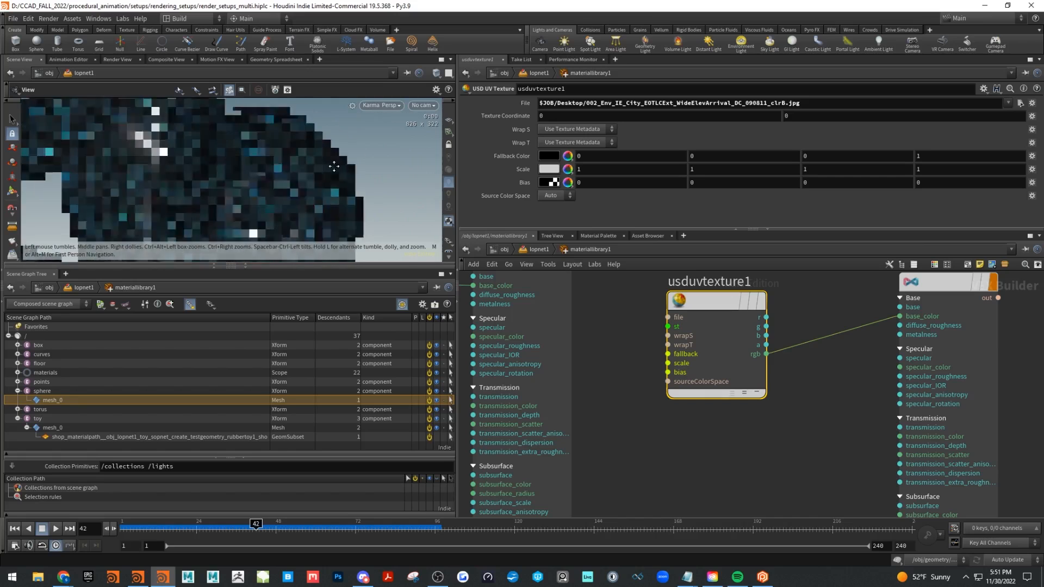
{"action": "left_click_drag", "start_coordinate": [376, 223], "coordinate": [267, 212], "text": "alt"}
{"action": "right_click_drag", "start_coordinate": [267, 212], "coordinate": [189, 210], "text": "alt"}
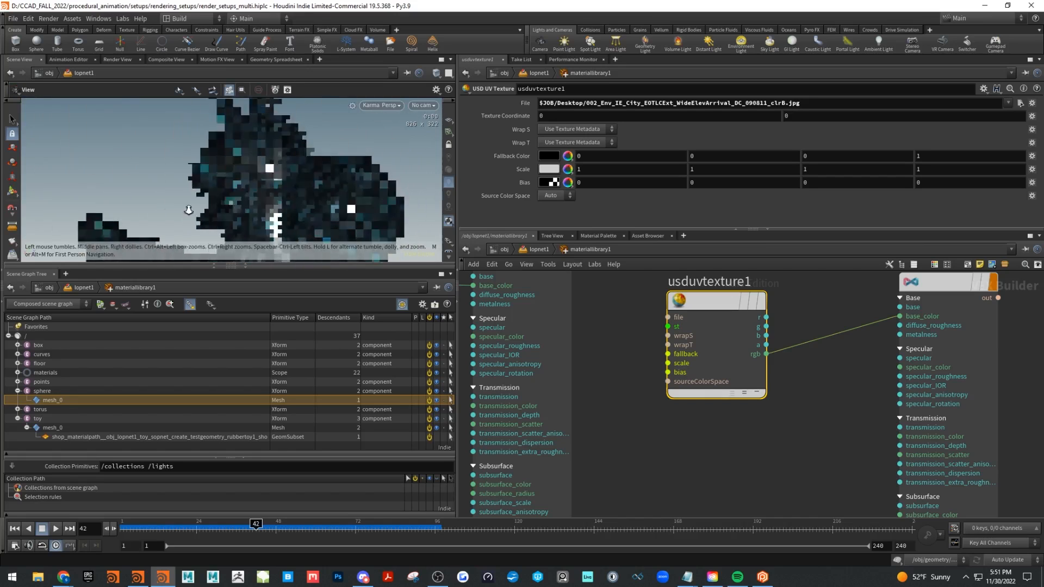
{"action": "left_click_drag", "start_coordinate": [189, 210], "coordinate": [326, 199], "text": "alt"}
{"action": "right_click_drag", "start_coordinate": [261, 199], "coordinate": [326, 199], "text": "alt"}
{"action": "left_click_drag", "start_coordinate": [326, 199], "coordinate": [247, 185], "text": "alt"}
{"action": "middle_click_drag", "start_coordinate": [247, 184], "coordinate": [236, 185], "text": "alt"}
{"action": "left_click_drag", "start_coordinate": [236, 185], "coordinate": [252, 152], "text": "alt"}
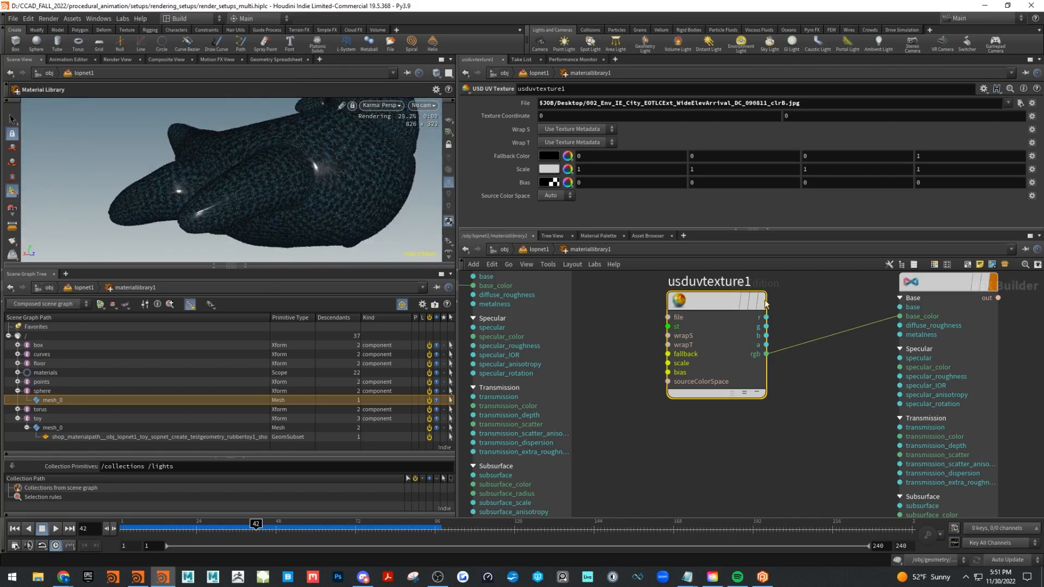
- View the whole row of shaded objects together, from the sphere to the rubber toy
{"action": "right_click_drag", "start_coordinate": [326, 202], "coordinate": [351, 188], "text": "alt"}
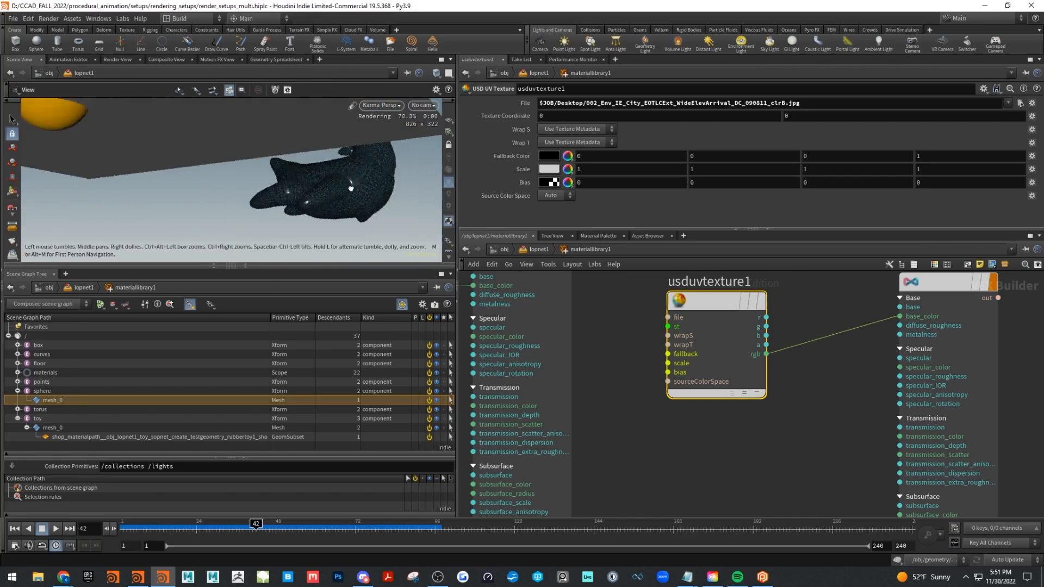
{"action": "left_click_drag", "start_coordinate": [351, 189], "coordinate": [298, 180], "text": "alt"}
{"action": "right_click_drag", "start_coordinate": [298, 180], "coordinate": [276, 173], "text": "alt"}
{"action": "left_click_drag", "start_coordinate": [276, 173], "coordinate": [254, 198], "text": "alt"}
{"action": "right_click_drag", "start_coordinate": [254, 198], "coordinate": [333, 201], "text": "alt"}
{"action": "mouse_move", "coordinate": [333, 201]}
{"action": "left_mouse_down", "text": "alt"}
{"action": "mouse_move", "coordinate": [290, 204]}
{"action": "mouse_move", "coordinate": [315, 203]}
{"action": "left_mouse_up", "text": "alt"}
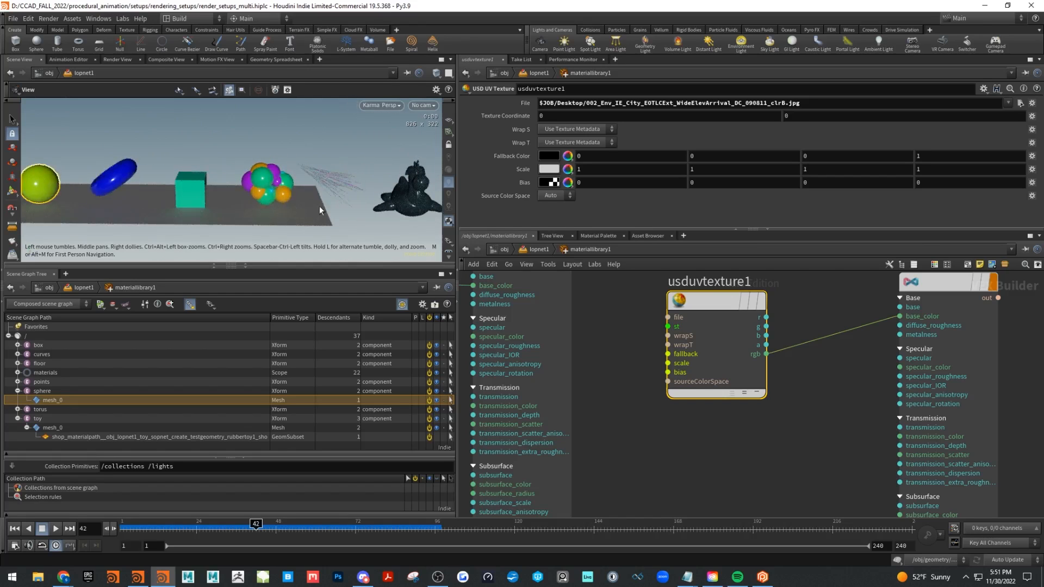
- Return to the LOP network and review the primitive and material paths listed in assignmaterial1
{"action": "left_click_drag", "start_coordinate": [743, 230], "coordinate": [745, 156]}
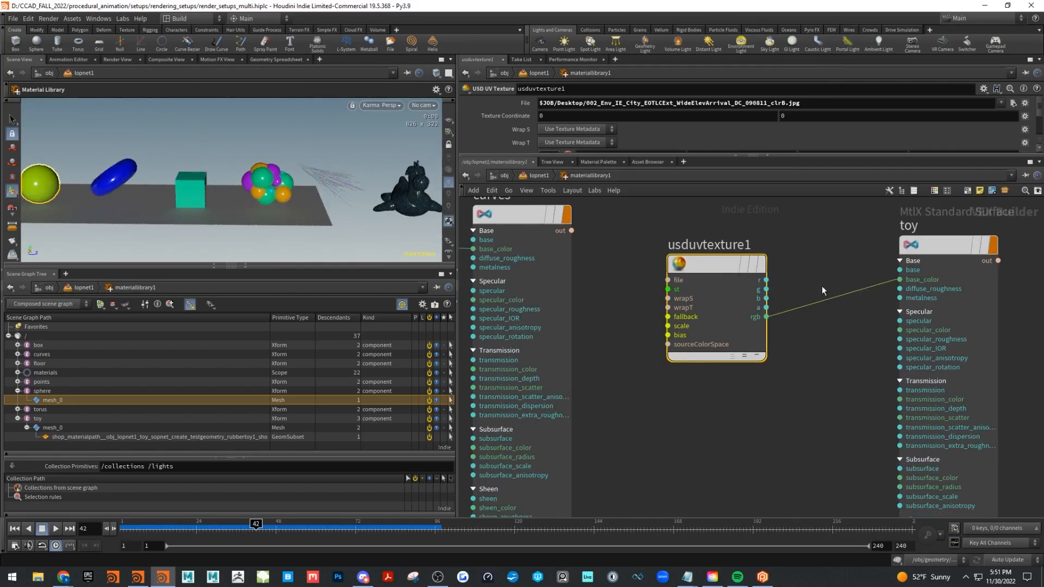
{"action": "scroll", "coordinate": [821, 286], "scroll_direction": "down", "scroll_amount": 5}
{"action": "key", "text": "u"}
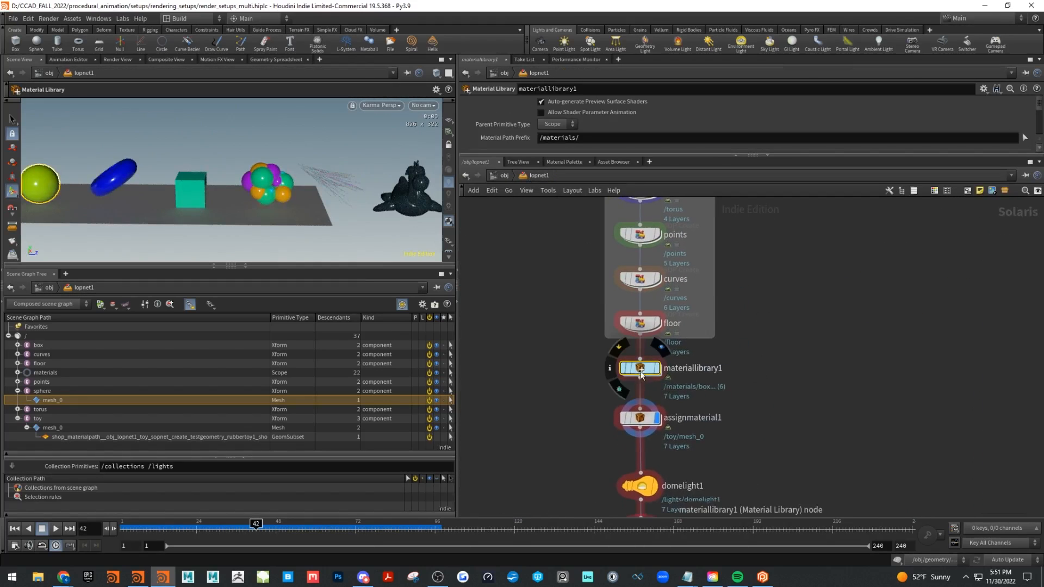
{"action": "left_click", "coordinate": [640, 416]}
{"action": "left_click_drag", "start_coordinate": [740, 156], "coordinate": [740, 333]}
{"action": "scroll", "coordinate": [713, 263], "scroll_direction": "down", "scroll_amount": 3}
{"action": "scroll", "coordinate": [673, 163], "scroll_direction": "up", "scroll_amount": 5}
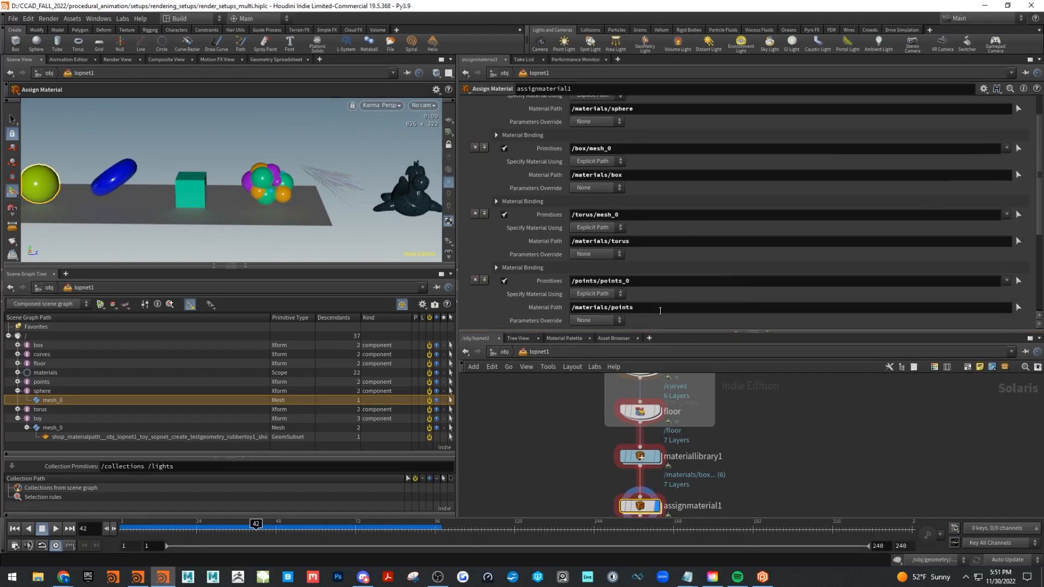
{"action": "left_click_drag", "start_coordinate": [751, 332], "coordinate": [751, 173]}
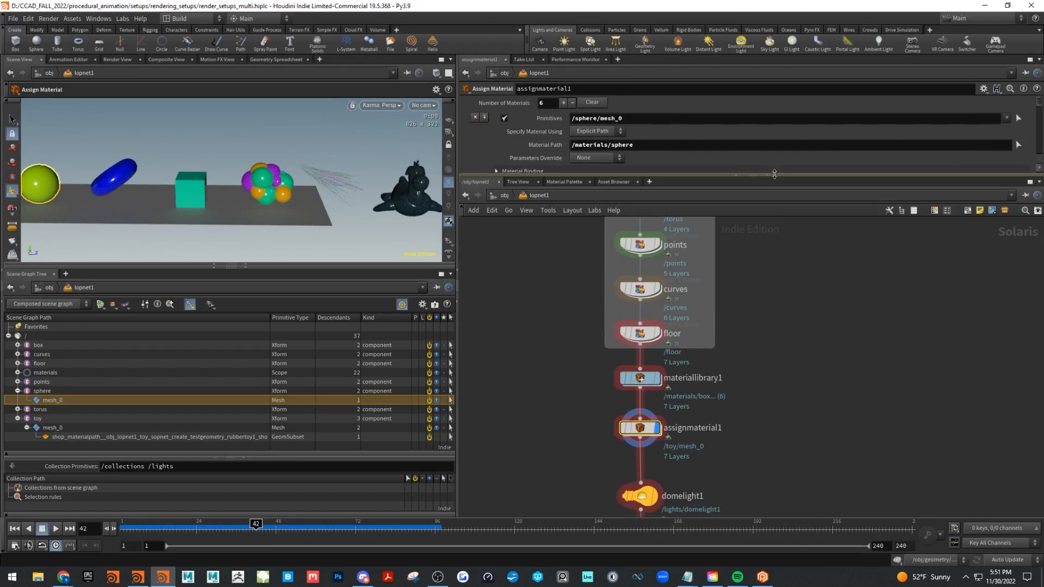
{"action": "middle_click_drag", "start_coordinate": [794, 361], "coordinate": [820, 332]}
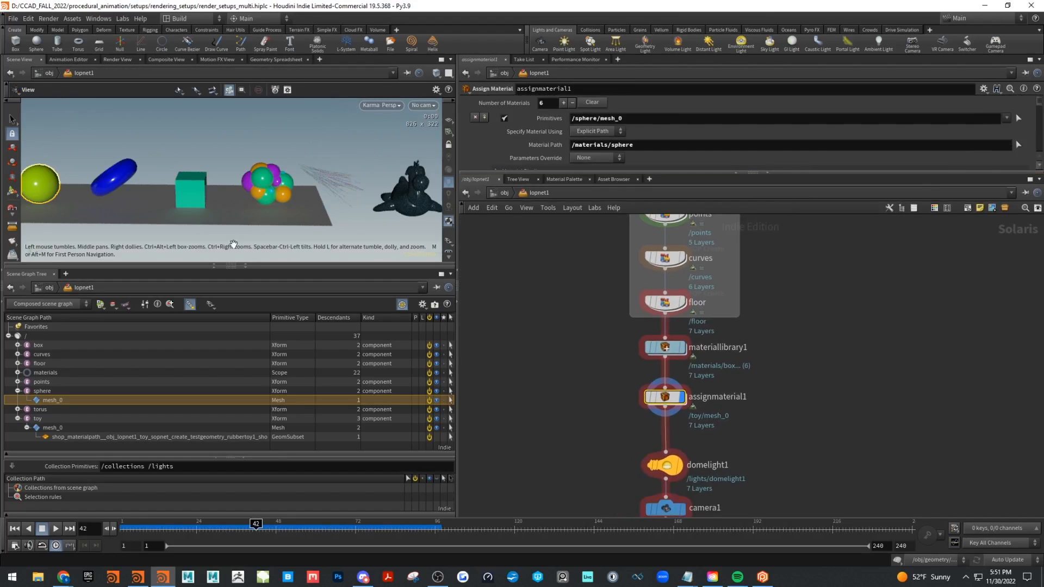
- Frame the sphere up close with the torus beside it in an enlarged viewport
{"action": "middle_click_drag", "start_coordinate": [43, 191], "coordinate": [187, 207], "text": "alt"}
{"action": "right_click_drag", "start_coordinate": [188, 207], "coordinate": [462, 240]}
{"action": "left_click_drag", "start_coordinate": [226, 201], "coordinate": [186, 193]}
{"action": "middle_click_drag", "start_coordinate": [186, 194], "coordinate": [237, 199]}
{"action": "key", "text": "Return"}
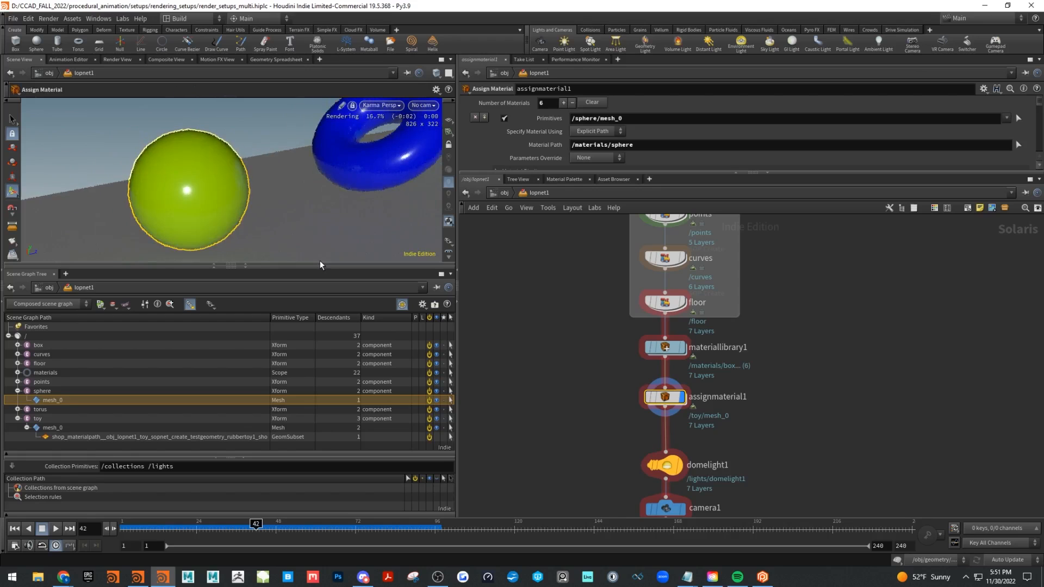
{"action": "left_click_drag", "start_coordinate": [312, 270], "coordinate": [312, 366]}
{"action": "key", "text": "Escape"}
{"action": "middle_click_drag", "start_coordinate": [275, 269], "coordinate": [308, 238]}
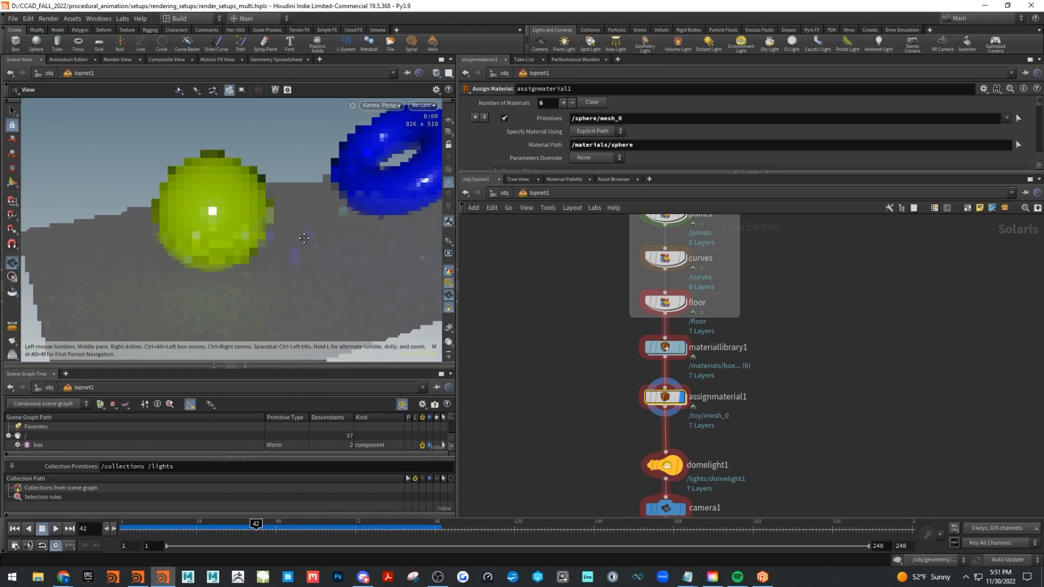
{"action": "left_click_drag", "start_coordinate": [273, 268], "coordinate": [276, 262]}
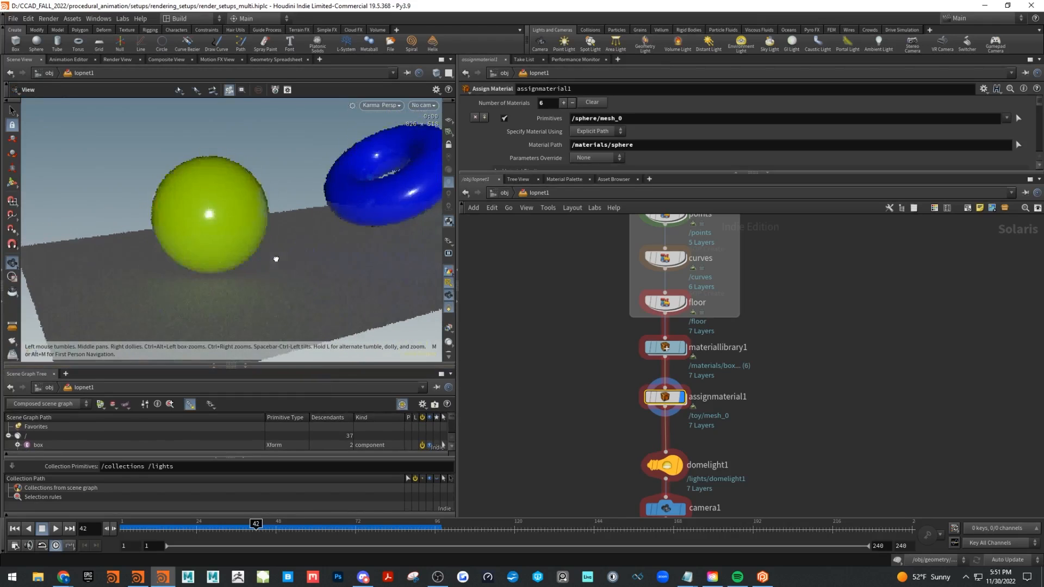
{"action": "key", "text": "Return"}
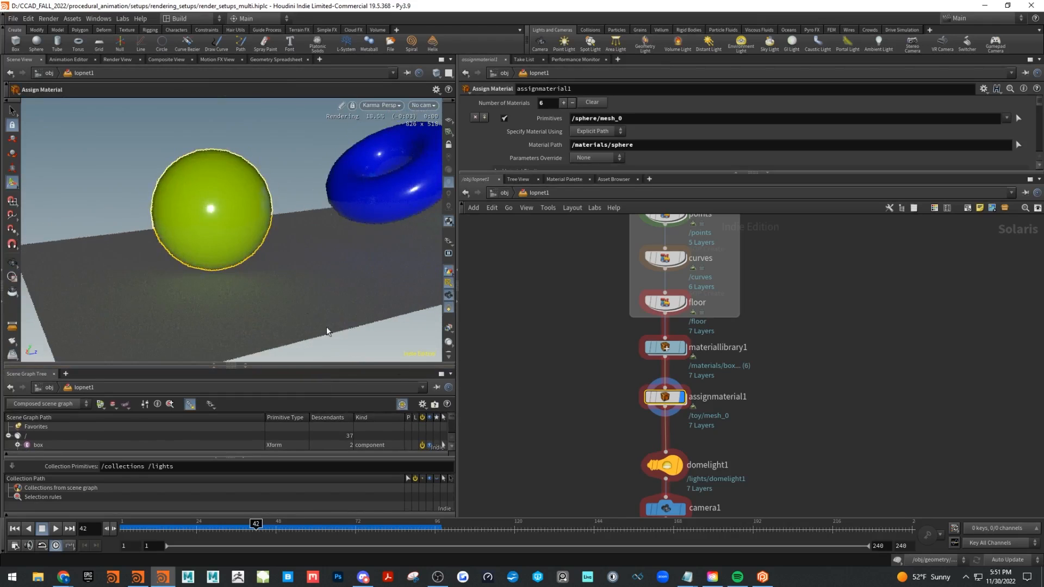
- Select the dome light and examine its base properties and the environment texture file it uses
{"action": "left_click", "coordinate": [676, 467]}
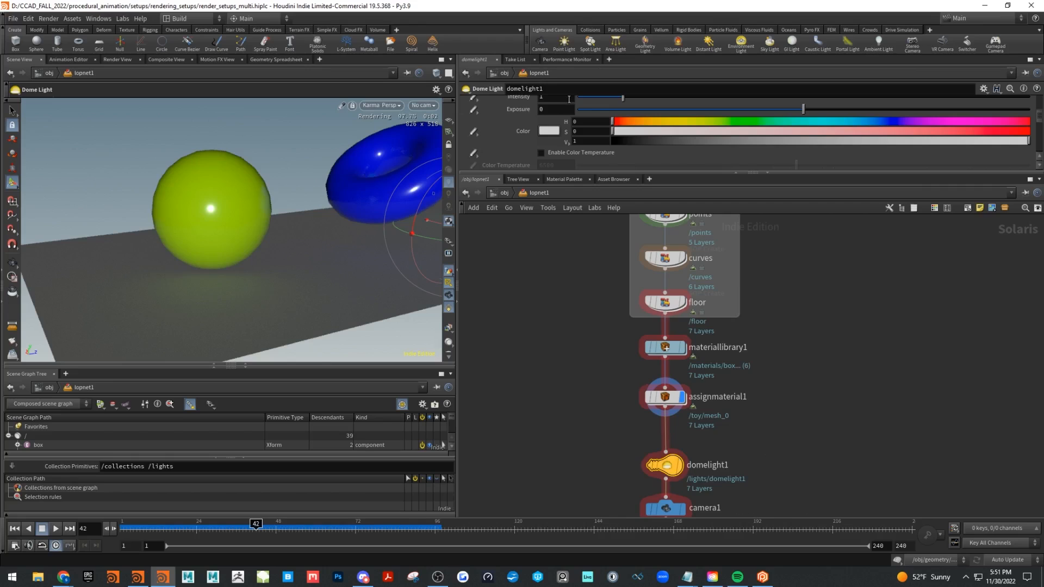
{"action": "left_click_drag", "start_coordinate": [607, 172], "coordinate": [680, 304]}
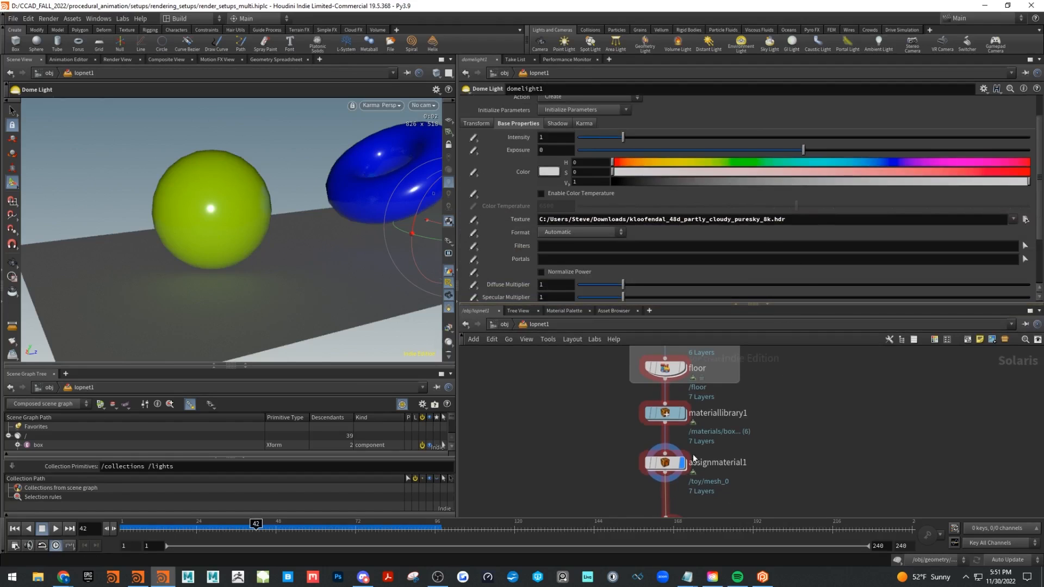
{"action": "middle_click_drag", "start_coordinate": [821, 475], "coordinate": [808, 388]}
{"action": "left_click", "coordinate": [657, 444]}
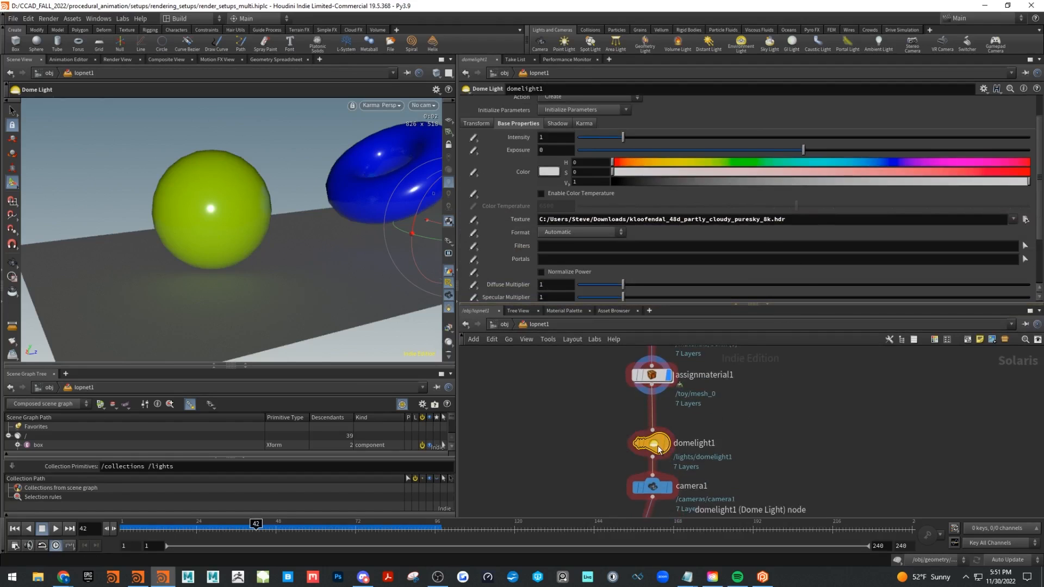
{"action": "left_click_drag", "start_coordinate": [791, 220], "coordinate": [539, 220]}
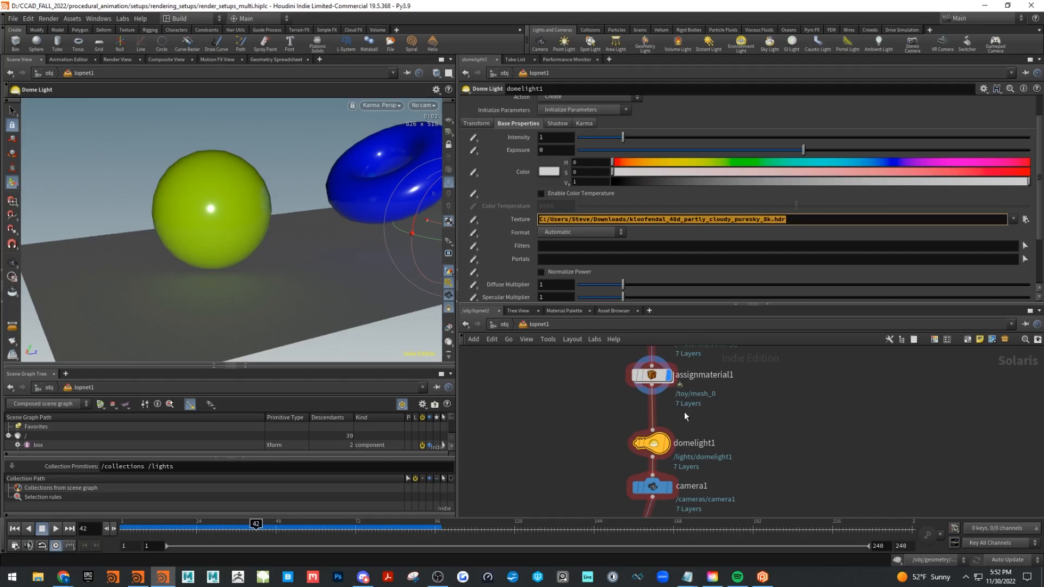
- Enter the material library network and select the sphere's MtlX Standard Surface shader
{"action": "middle_click_drag", "start_coordinate": [690, 405], "coordinate": [697, 452]}
{"action": "double_click", "coordinate": [661, 381]}
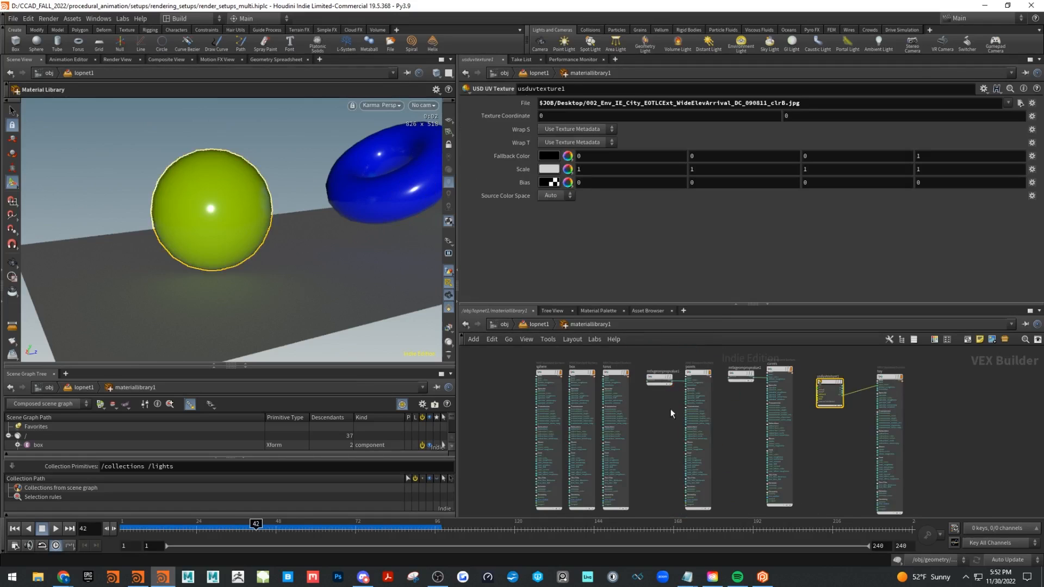
{"action": "scroll", "coordinate": [653, 397], "scroll_direction": "up", "scroll_amount": 6}
{"action": "middle_click_drag", "start_coordinate": [546, 387], "coordinate": [534, 476]}
{"action": "left_click", "coordinate": [664, 426]}
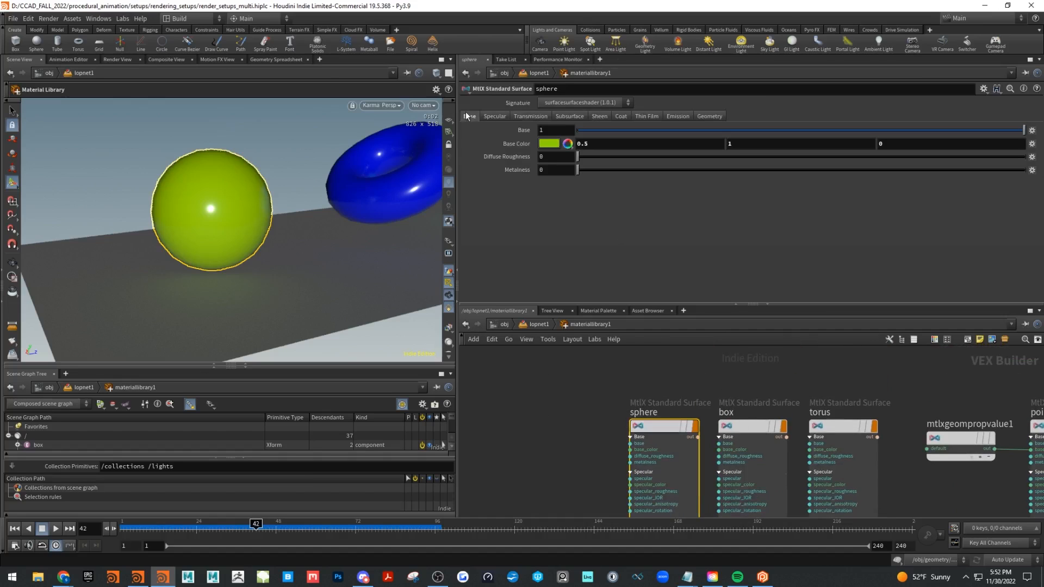
- Try a metalness of 0.911 on the sphere shader and reset it to the default
{"action": "left_click_drag", "start_coordinate": [589, 132], "coordinate": [1036, 145]}
{"action": "left_click_drag", "start_coordinate": [578, 157], "coordinate": [985, 176]}
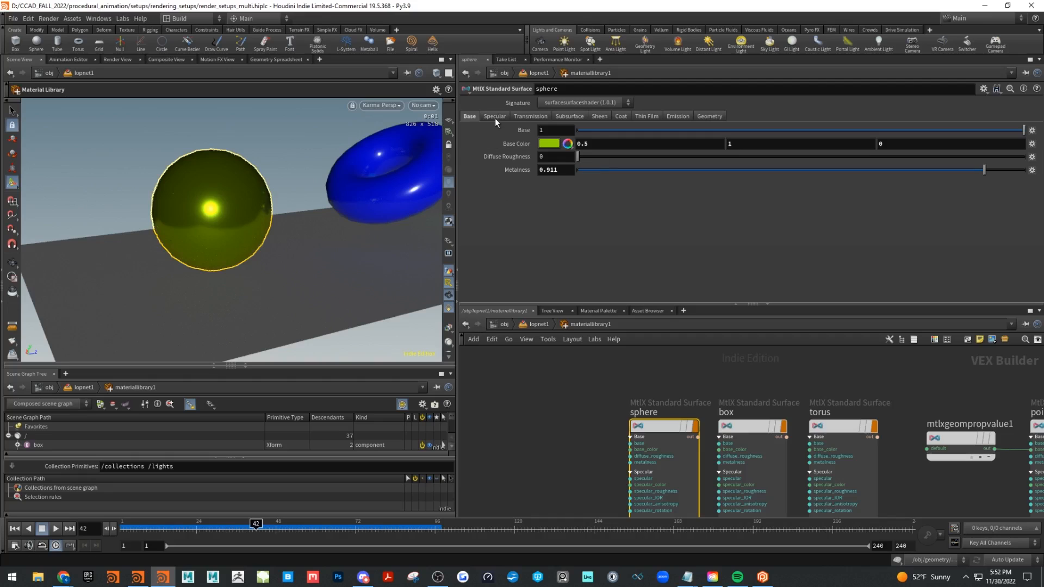
{"action": "middle_click", "coordinate": [518, 173], "text": "ctrl"}
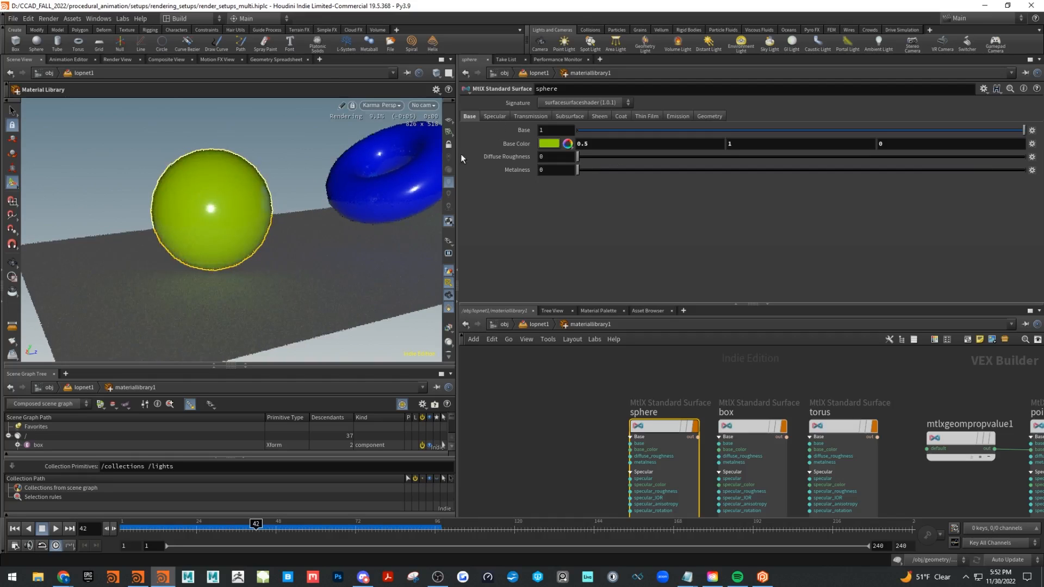
- Try the sphere shader with a specular of 0 and bring it back to 1
{"action": "left_click", "coordinate": [492, 116]}
{"action": "left_click_drag", "start_coordinate": [840, 132], "coordinate": [564, 131]}
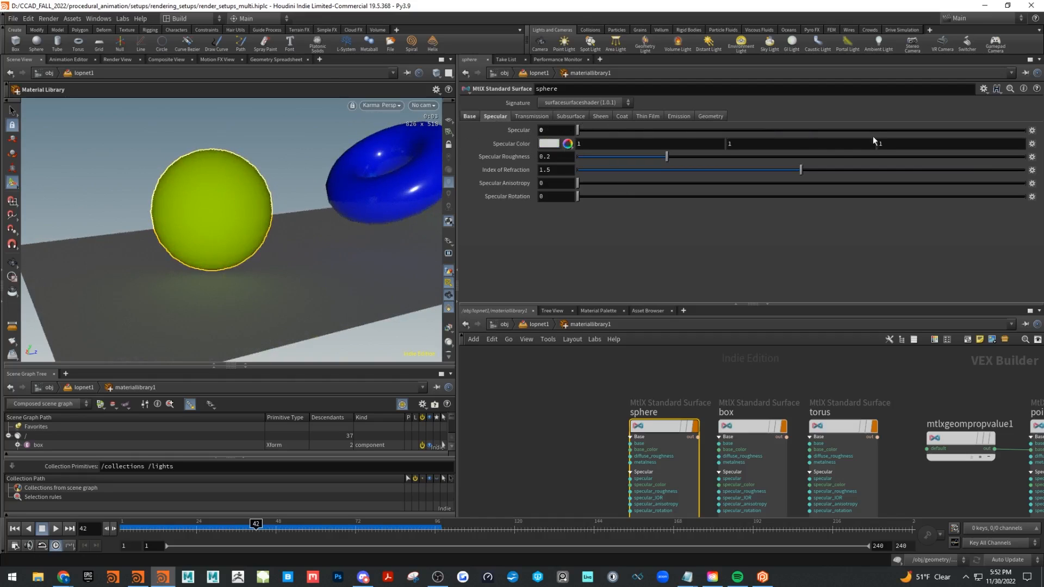
{"action": "left_click_drag", "start_coordinate": [626, 133], "coordinate": [917, 131]}
{"action": "left_click_drag", "start_coordinate": [994, 142], "coordinate": [1022, 140]}
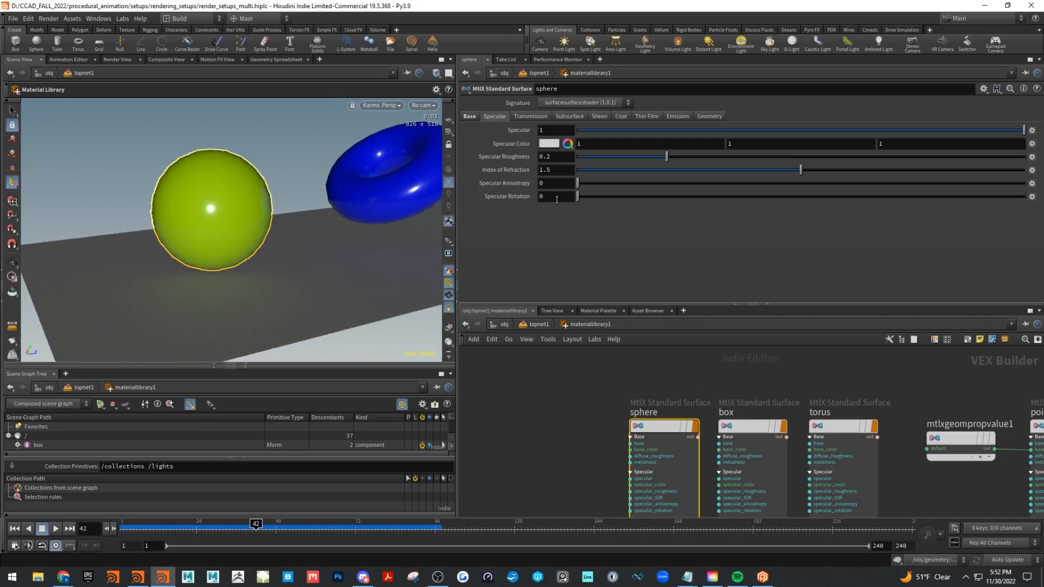
- Set the sphere shader's specular roughness to 0.296 and its specular color to brown (0.3, 0.1875, 0.075)
{"action": "left_click_drag", "start_coordinate": [667, 156], "coordinate": [711, 170]}
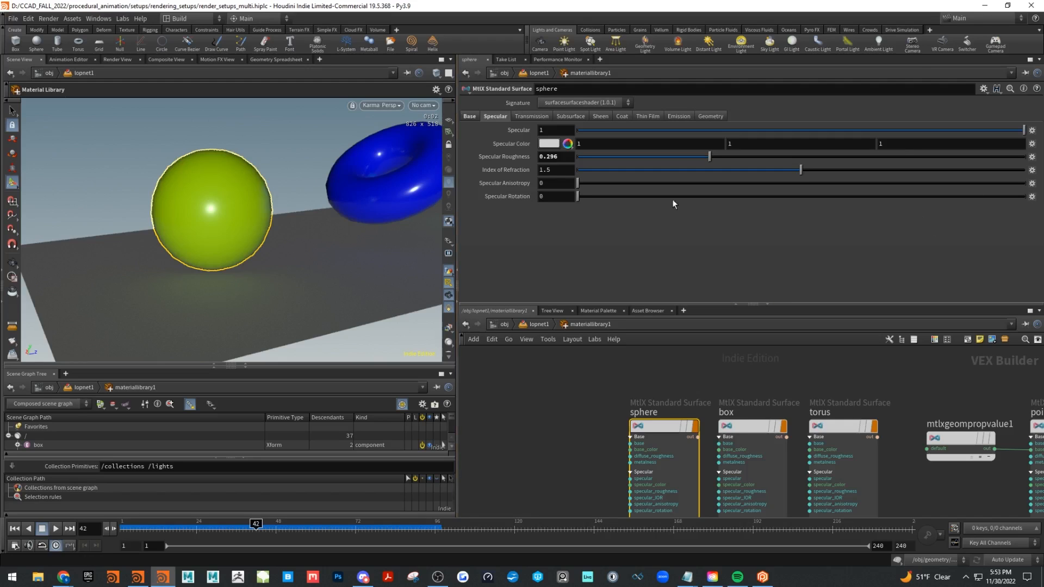
{"action": "left_click", "coordinate": [549, 143]}
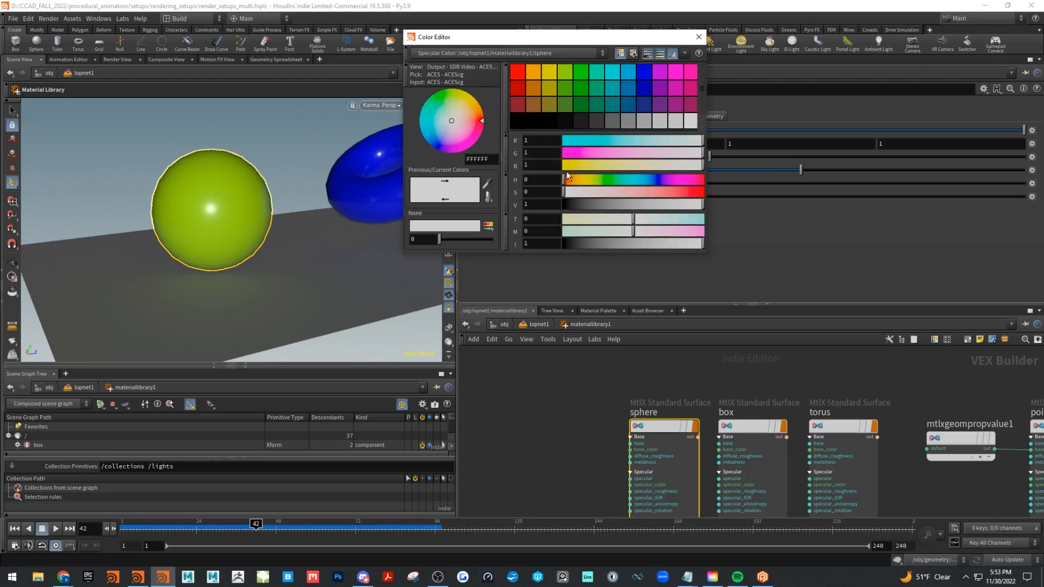
{"action": "left_click", "coordinate": [513, 124]}
{"action": "left_click", "coordinate": [534, 73]}
{"action": "left_click", "coordinate": [597, 89]}
{"action": "left_click_drag", "start_coordinate": [648, 105], "coordinate": [536, 103]}
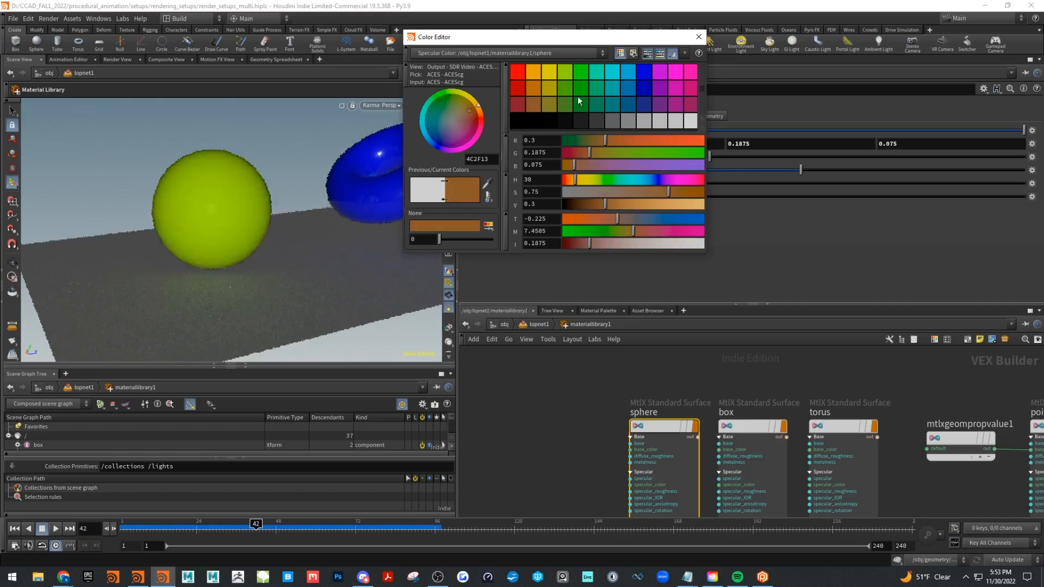
{"action": "left_click", "coordinate": [698, 37]}
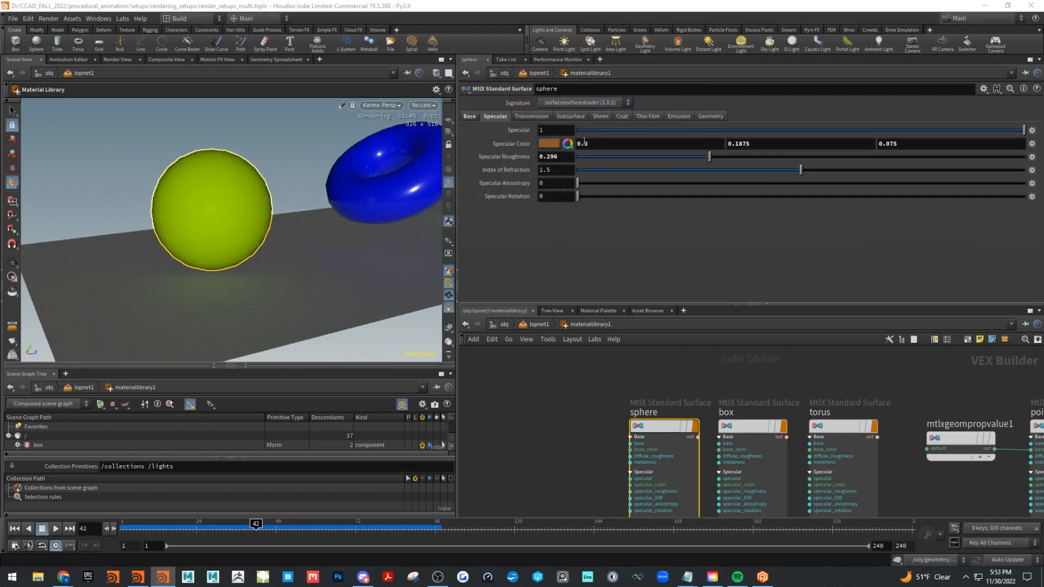
- Set the sphere shader's specular roughness to 0 and look through its base and transmission parameters
{"action": "left_click_drag", "start_coordinate": [710, 157], "coordinate": [524, 165]}
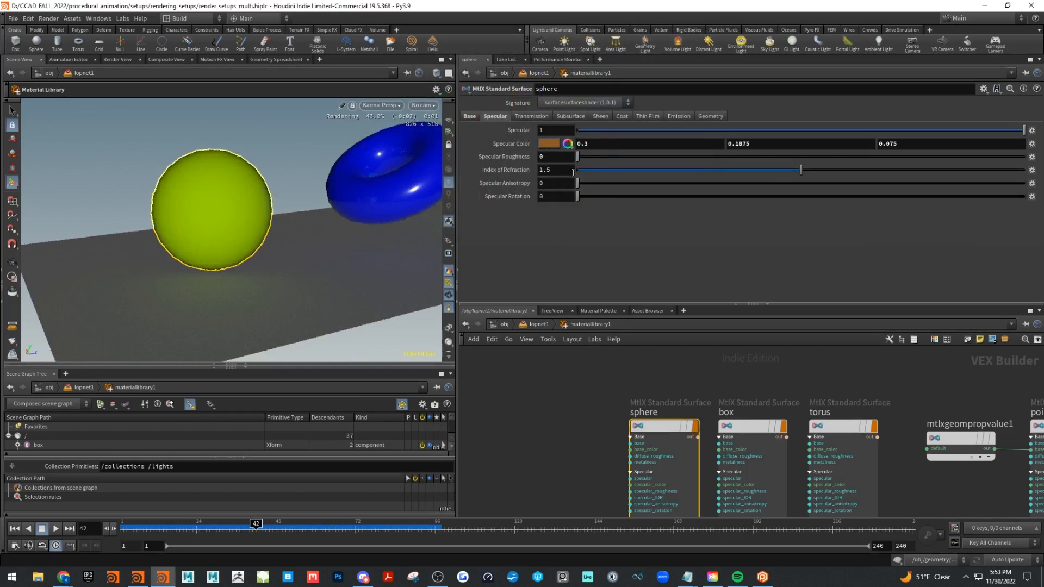
{"action": "left_click", "coordinate": [470, 117]}
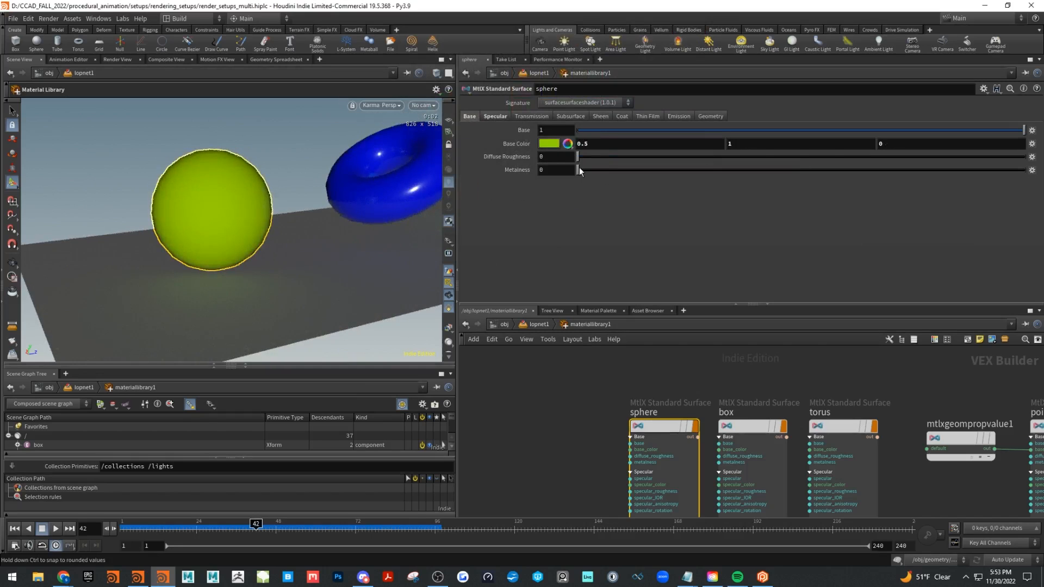
{"action": "left_click", "coordinate": [498, 116]}
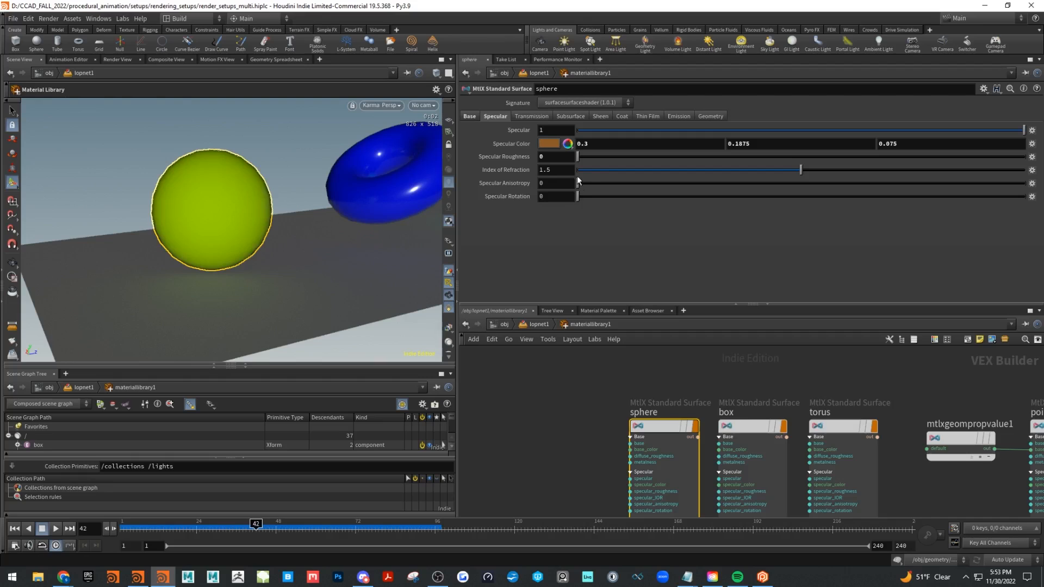
{"action": "left_click_drag", "start_coordinate": [595, 131], "coordinate": [1026, 131]}
{"action": "left_click_drag", "start_coordinate": [258, 173], "coordinate": [364, 272], "text": "alt"}
{"action": "left_click", "coordinate": [533, 117]}
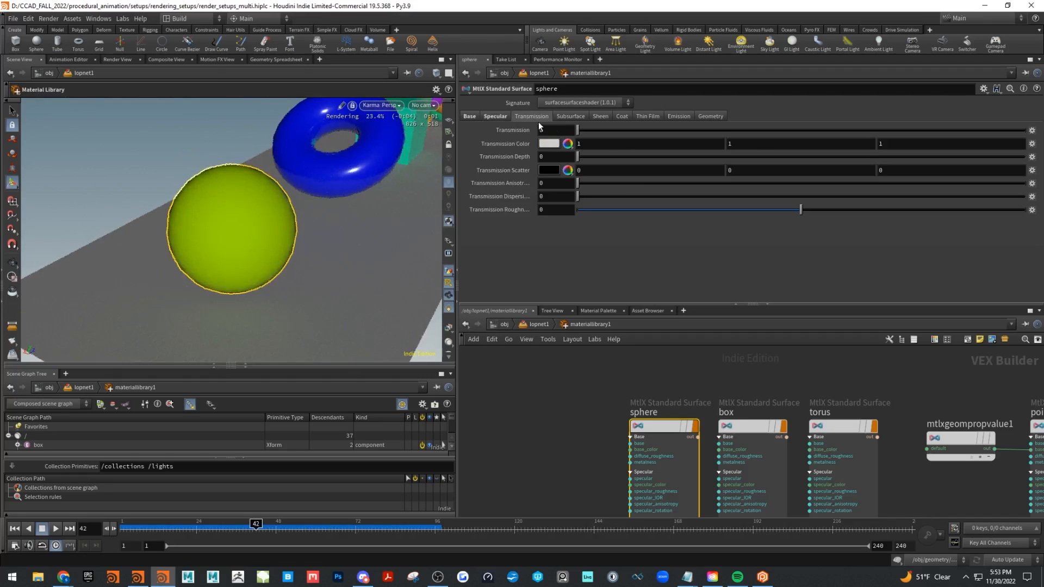
{"action": "left_click", "coordinate": [470, 117]}
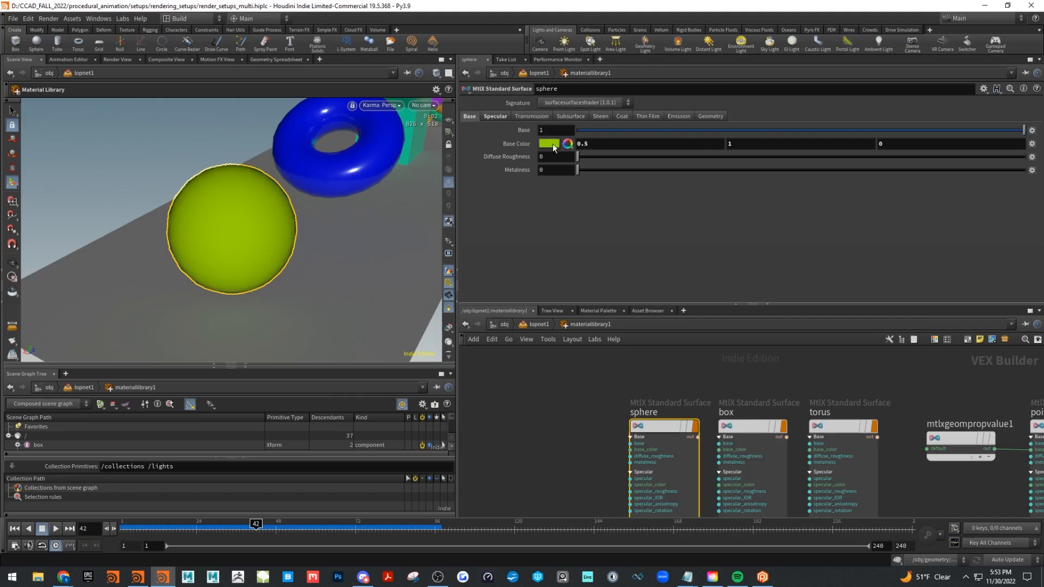
- Change the sphere shader's base color from the current green to a bright pink swatch
{"action": "left_click", "coordinate": [549, 144]}
{"action": "left_click", "coordinate": [549, 71]}
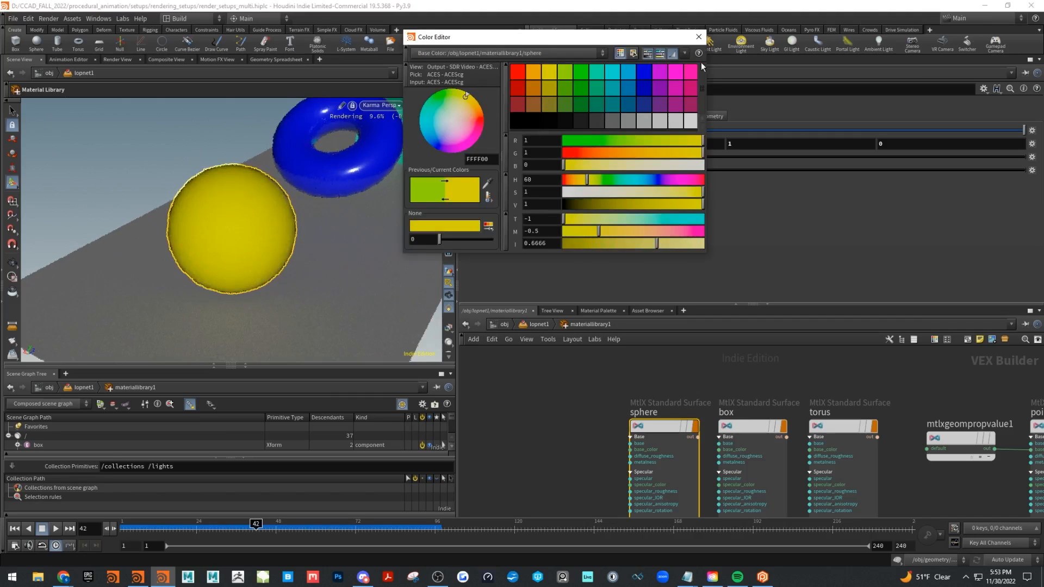
{"action": "left_click", "coordinate": [691, 71]}
{"action": "left_click", "coordinate": [699, 41]}
- Set the sphere shader's specular color to white (1, 1, 1) and its specular roughness to 0.116
{"action": "left_click", "coordinate": [495, 116]}
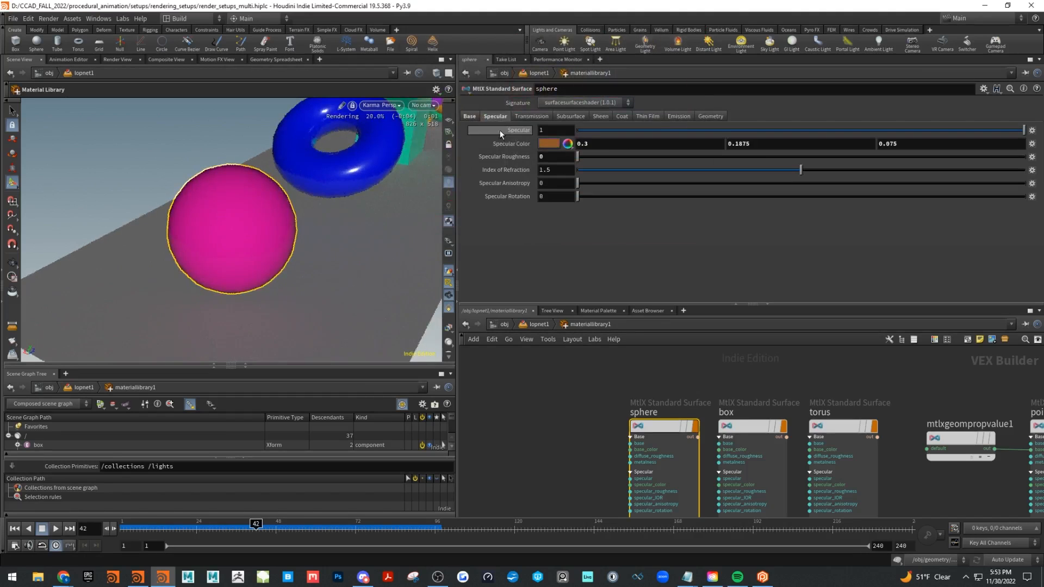
{"action": "left_click", "coordinate": [560, 145]}
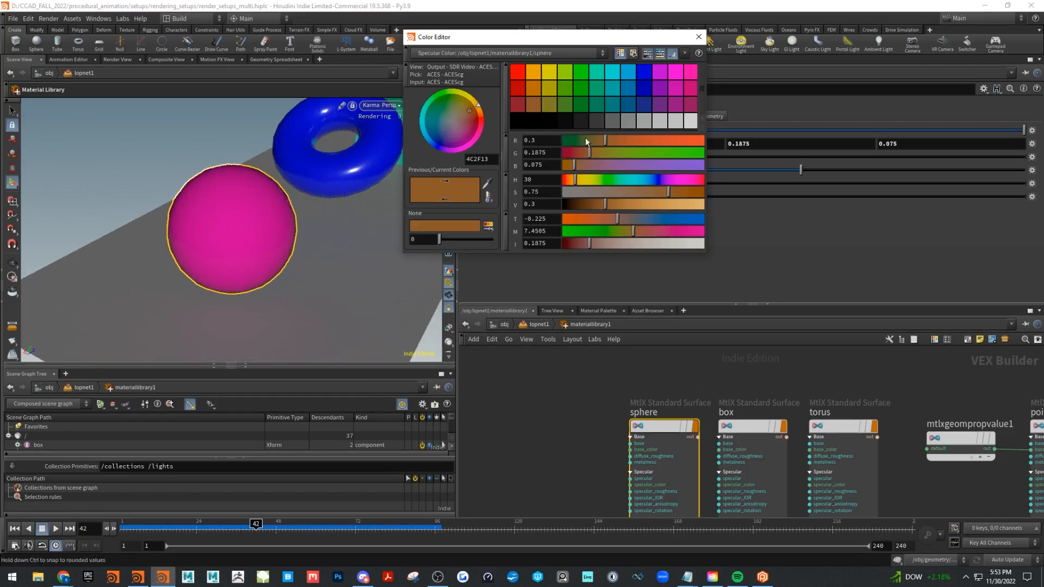
{"action": "left_click", "coordinate": [691, 122]}
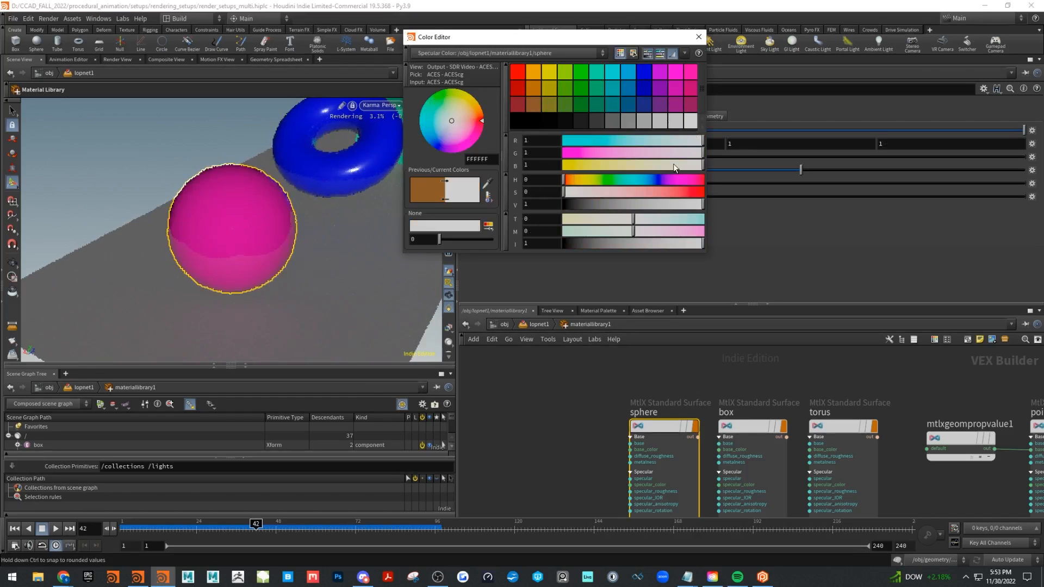
{"action": "left_click", "coordinate": [517, 123]}
{"action": "left_click", "coordinate": [691, 122]}
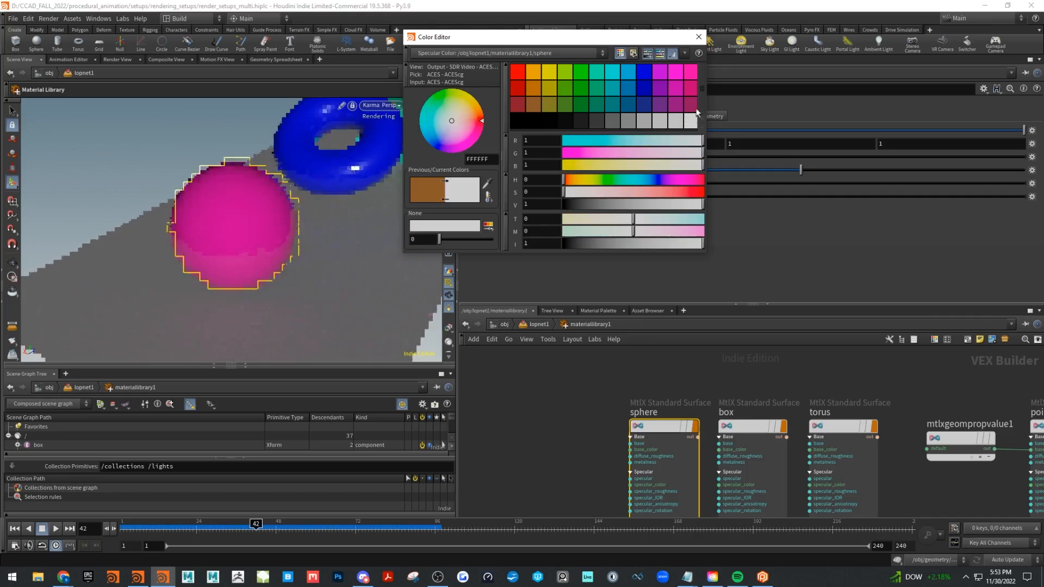
{"action": "left_click", "coordinate": [698, 37]}
{"action": "left_click_drag", "start_coordinate": [588, 156], "coordinate": [630, 158]}
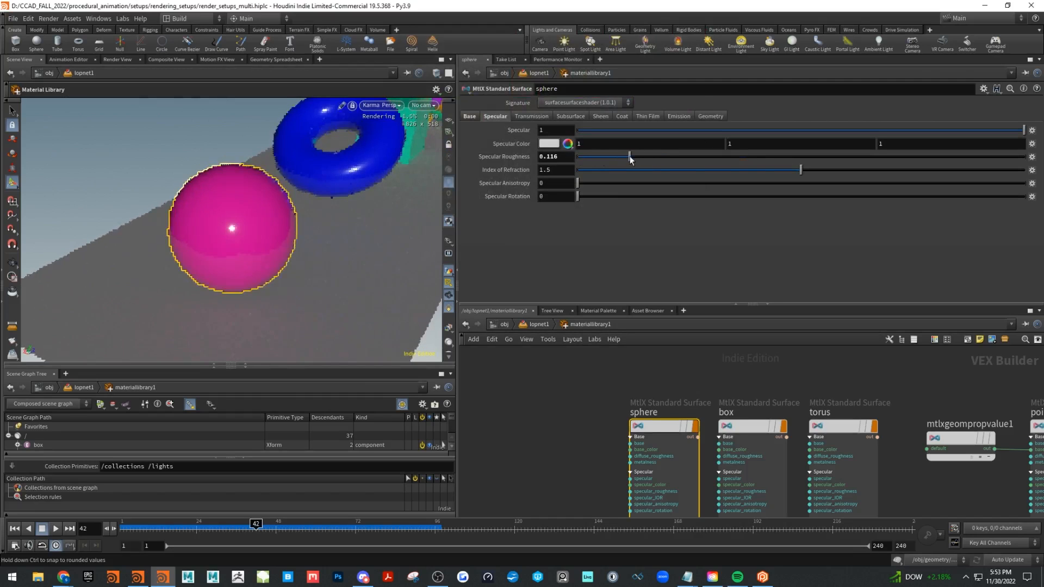
- Inspect the sphere's reflections and the torus in the Karma viewport from several angles and distances
{"action": "left_click_drag", "start_coordinate": [336, 219], "coordinate": [225, 243], "text": "alt"}
{"action": "right_click_drag", "start_coordinate": [227, 244], "coordinate": [341, 247]}
{"action": "middle_click_drag", "start_coordinate": [340, 247], "coordinate": [310, 271]}
{"action": "right_click_drag", "start_coordinate": [310, 271], "coordinate": [373, 271]}
{"action": "middle_click_drag", "start_coordinate": [372, 272], "coordinate": [387, 259], "text": "alt"}
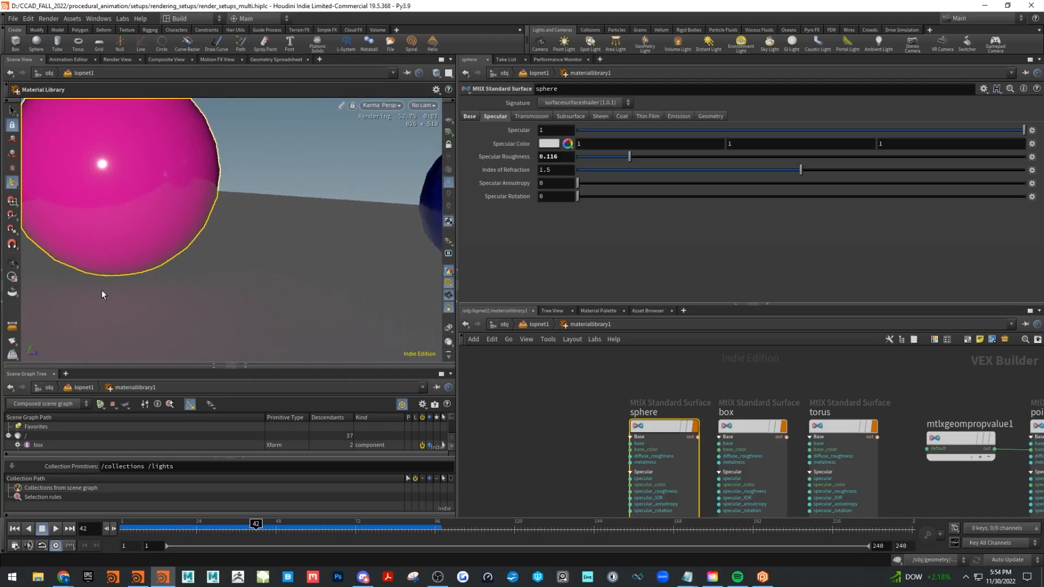
{"action": "right_click_drag", "start_coordinate": [370, 227], "coordinate": [157, 220], "text": "alt"}
{"action": "middle_click_drag", "start_coordinate": [157, 221], "coordinate": [217, 214], "text": "alt"}
{"action": "left_click_drag", "start_coordinate": [217, 215], "coordinate": [263, 231], "text": "alt"}
{"action": "middle_click_drag", "start_coordinate": [264, 231], "coordinate": [248, 254], "text": "alt"}
{"action": "left_click_drag", "start_coordinate": [247, 254], "coordinate": [239, 220], "text": "alt"}
{"action": "middle_click_drag", "start_coordinate": [240, 219], "coordinate": [225, 229], "text": "alt"}
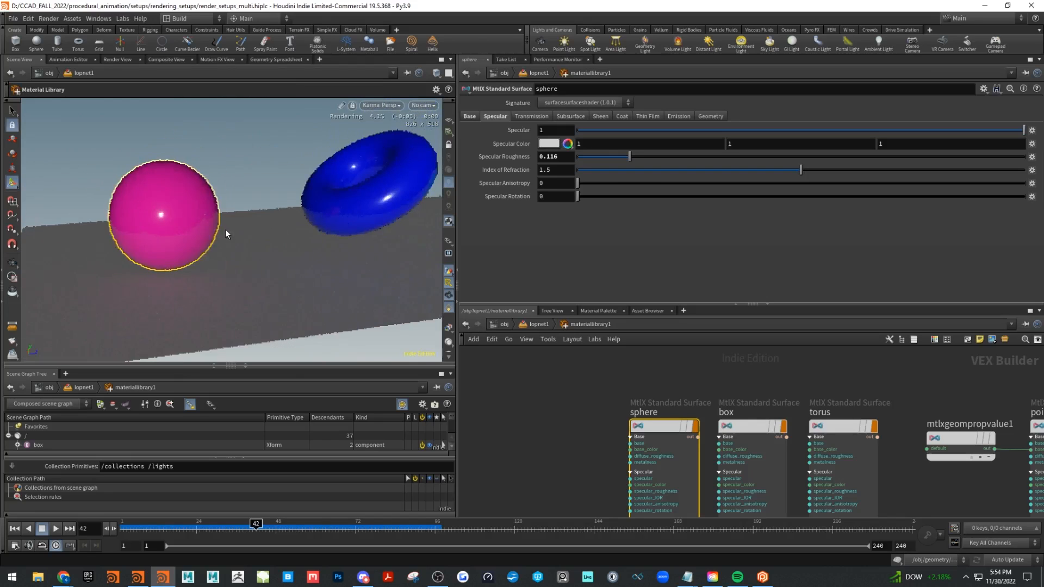
{"action": "middle_click_drag", "start_coordinate": [289, 198], "coordinate": [216, 213]}
{"action": "right_click_drag", "start_coordinate": [216, 213], "coordinate": [344, 207]}
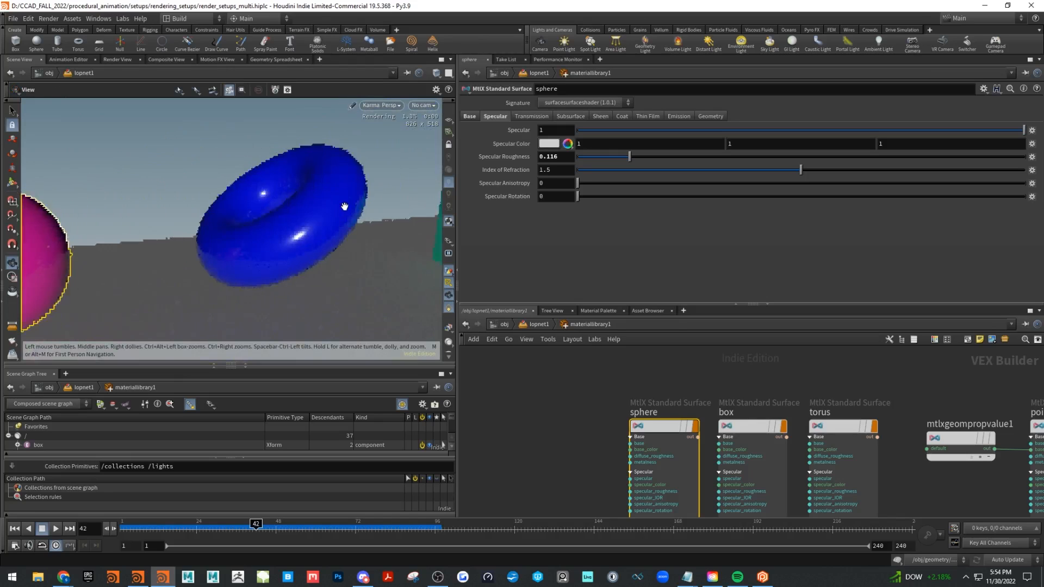
{"action": "middle_click_drag", "start_coordinate": [345, 207], "coordinate": [339, 217], "text": "alt"}
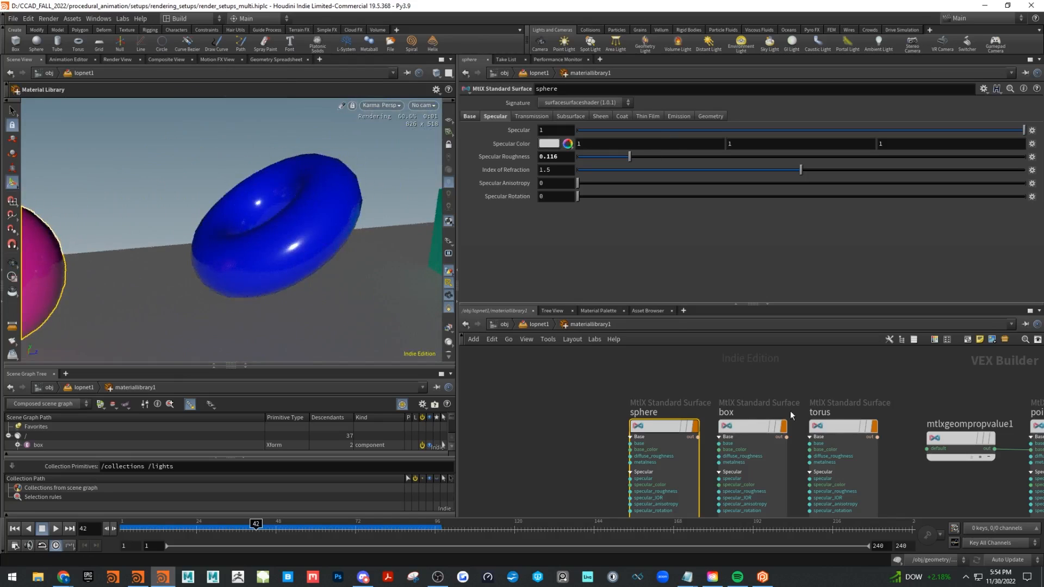
- Try the matx_blue_glass preset on the torus shader and view the torus from a higher angle
{"action": "left_click", "coordinate": [843, 426]}
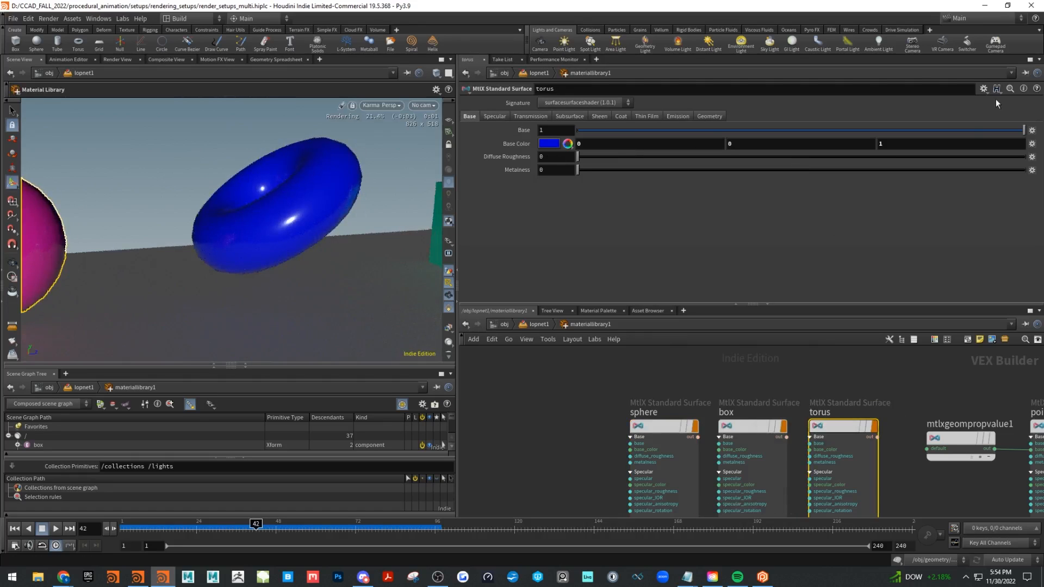
{"action": "left_click", "coordinate": [982, 88]}
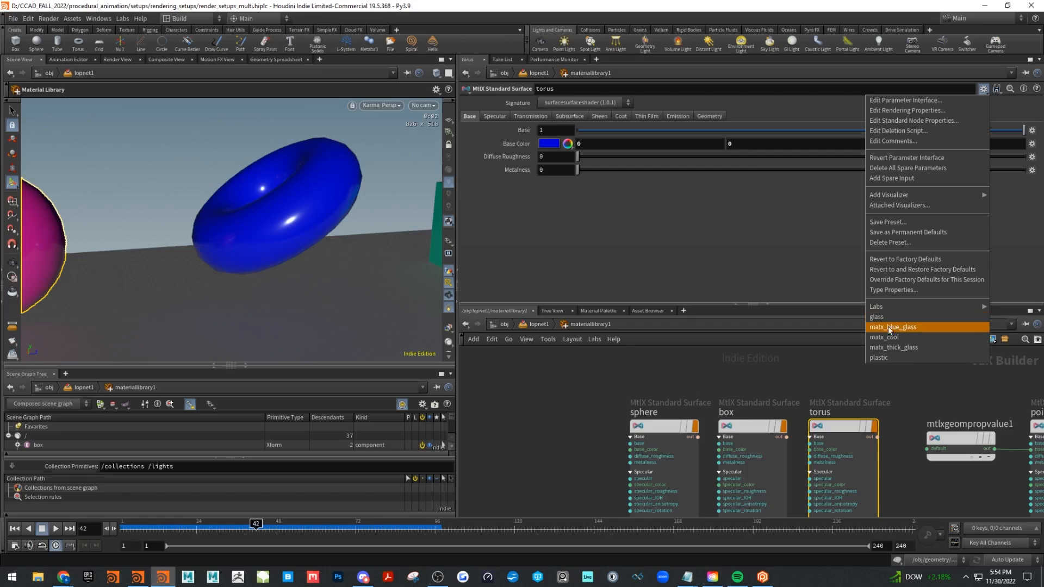
{"action": "left_click", "coordinate": [918, 328]}
{"action": "key", "text": "Escape"}
{"action": "left_click_drag", "start_coordinate": [306, 210], "coordinate": [342, 293]}
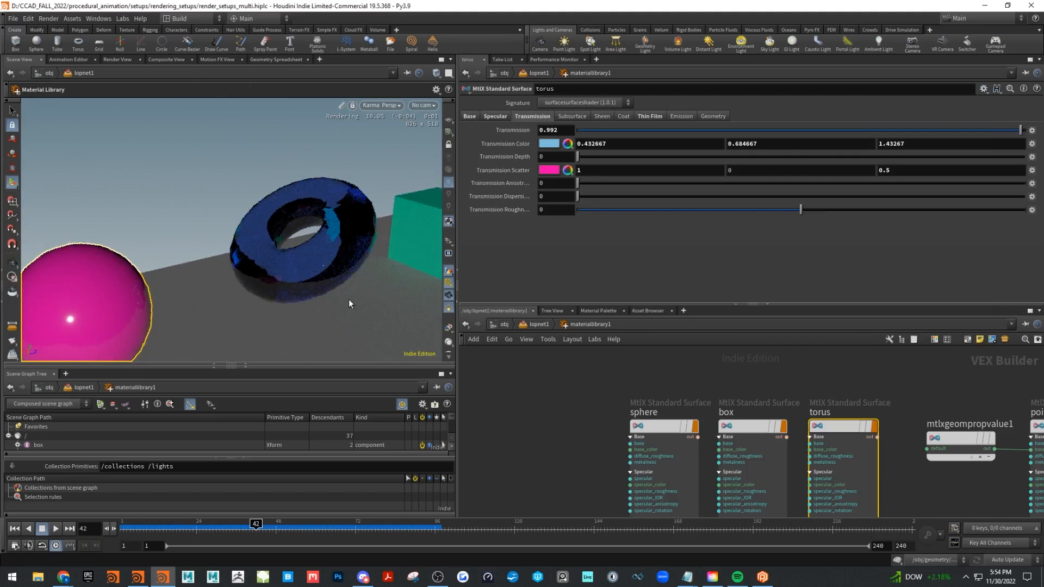
- Examine the torus shader's thin film, specular and base parameters and the glass up close in the viewport
{"action": "left_click", "coordinate": [983, 89]}
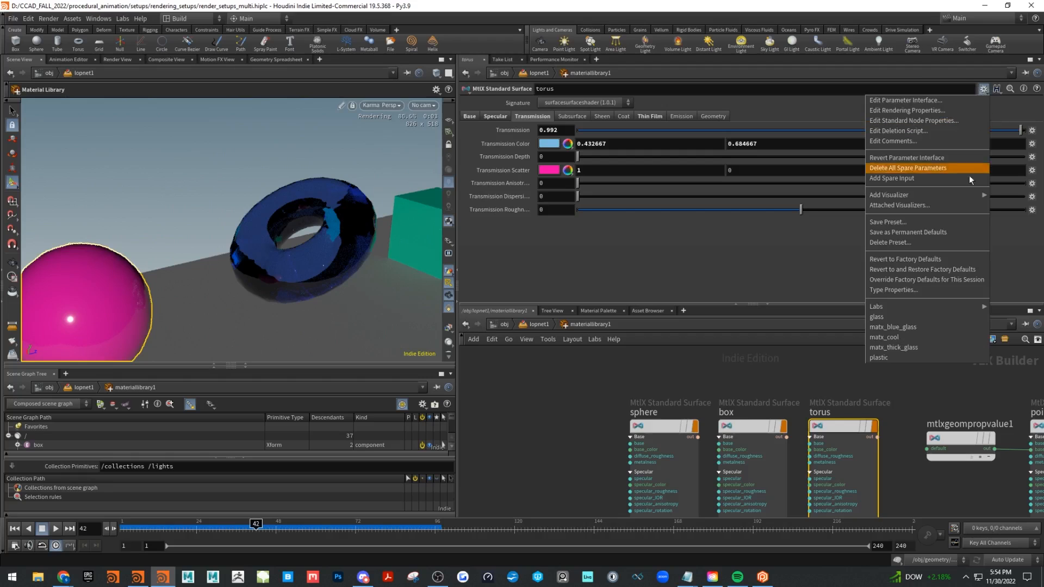
{"action": "left_click", "coordinate": [952, 342]}
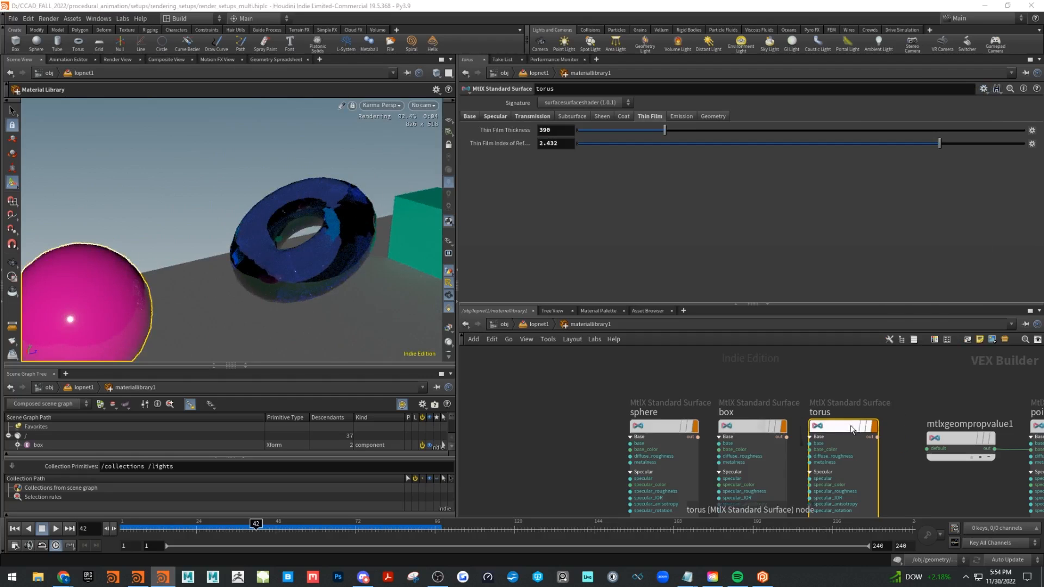
{"action": "key", "text": "Escape"}
{"action": "left_click_drag", "start_coordinate": [304, 178], "coordinate": [317, 192]}
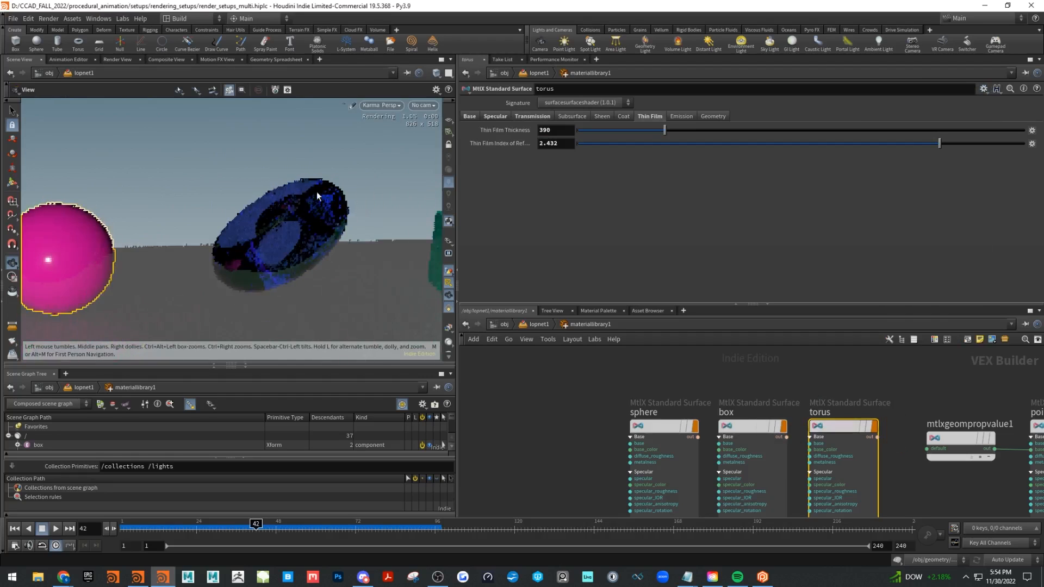
{"action": "key", "text": "Return"}
{"action": "left_click", "coordinate": [487, 116]}
{"action": "left_click", "coordinate": [472, 117]}
{"action": "left_click_drag", "start_coordinate": [357, 226], "coordinate": [276, 227], "text": "alt"}
{"action": "right_click_drag", "start_coordinate": [276, 226], "coordinate": [412, 240], "text": "alt"}
- Try the glass preset on the torus shader and view the torus beside the sphere
{"action": "left_click", "coordinate": [984, 89]}
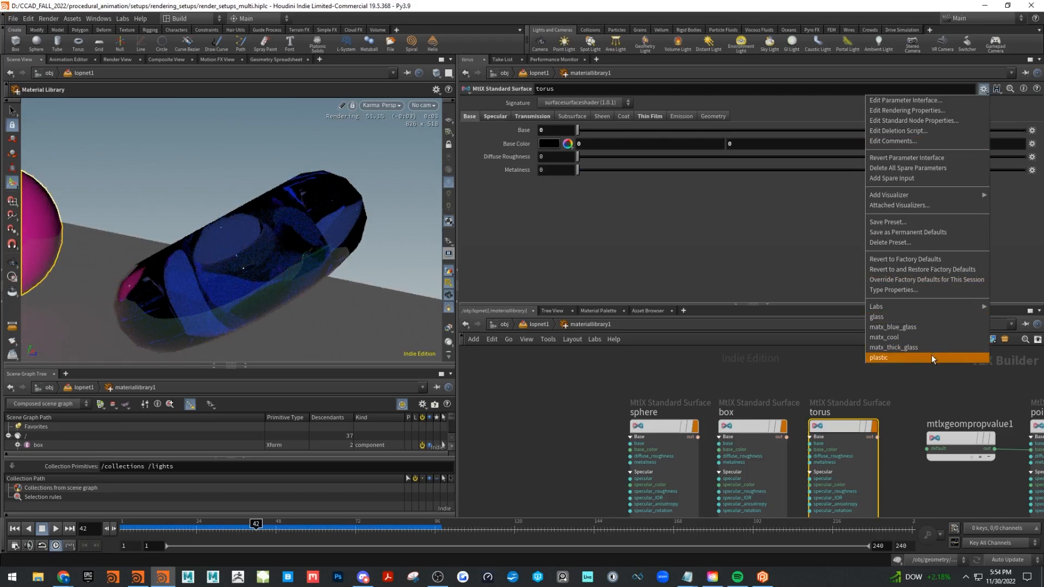
{"action": "left_click", "coordinate": [934, 317]}
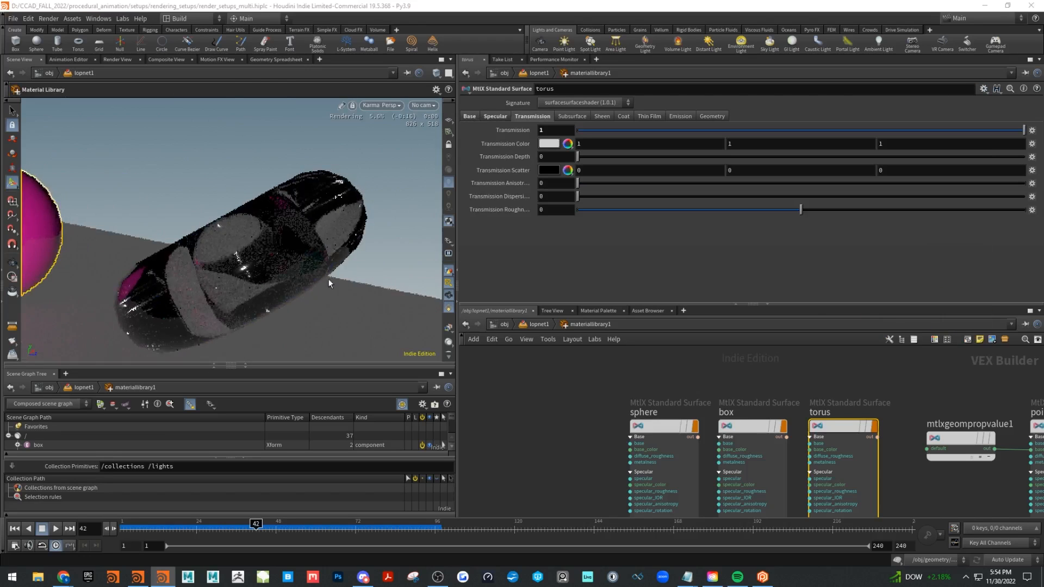
{"action": "right_click_drag", "start_coordinate": [329, 281], "coordinate": [208, 261], "text": "alt"}
{"action": "left_click_drag", "start_coordinate": [207, 261], "coordinate": [322, 249], "text": "alt"}
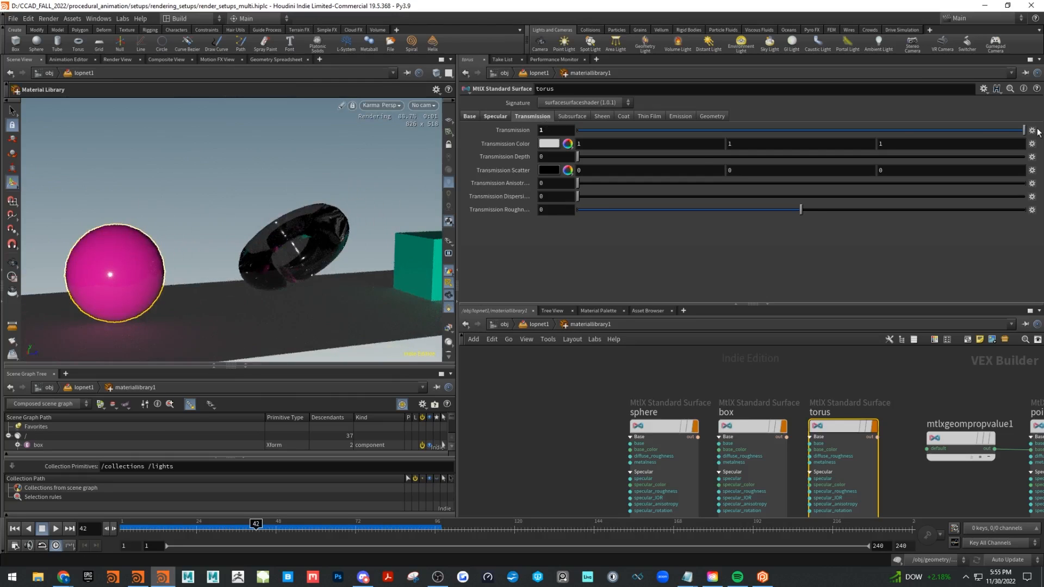
- Try a transmission roughness of -0.434 and a transmission depth of 45.4 on the torus shader, with white transmission color and transmission at 1
{"action": "left_click_drag", "start_coordinate": [216, 184], "coordinate": [245, 213], "text": "alt"}
{"action": "right_click_drag", "start_coordinate": [245, 213], "coordinate": [314, 222], "text": "alt"}
{"action": "left_click_drag", "start_coordinate": [643, 212], "coordinate": [706, 212]}
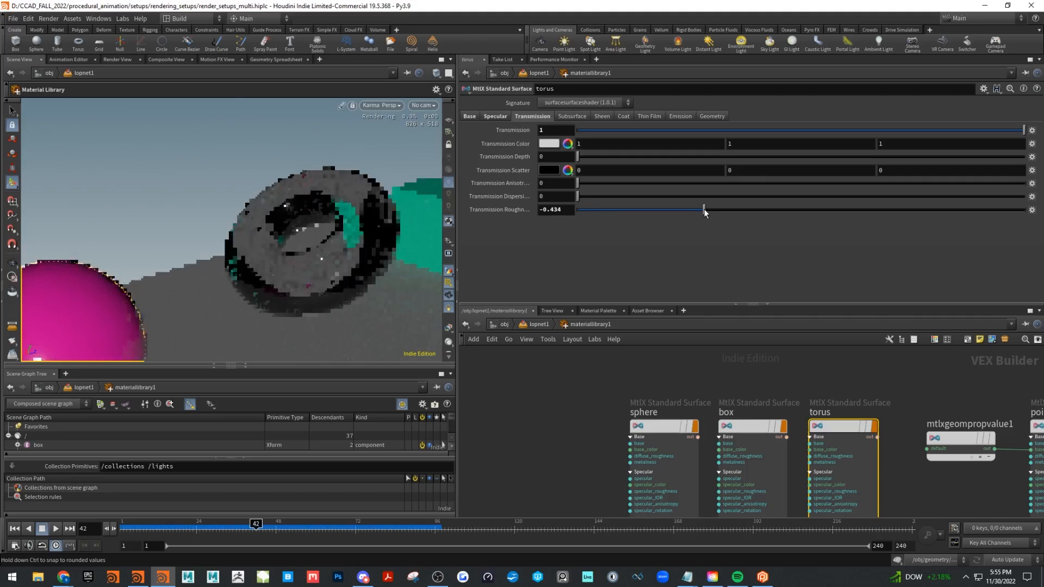
{"action": "left_click", "coordinate": [554, 143]}
{"action": "left_click", "coordinate": [554, 79]}
{"action": "left_click", "coordinate": [691, 119]}
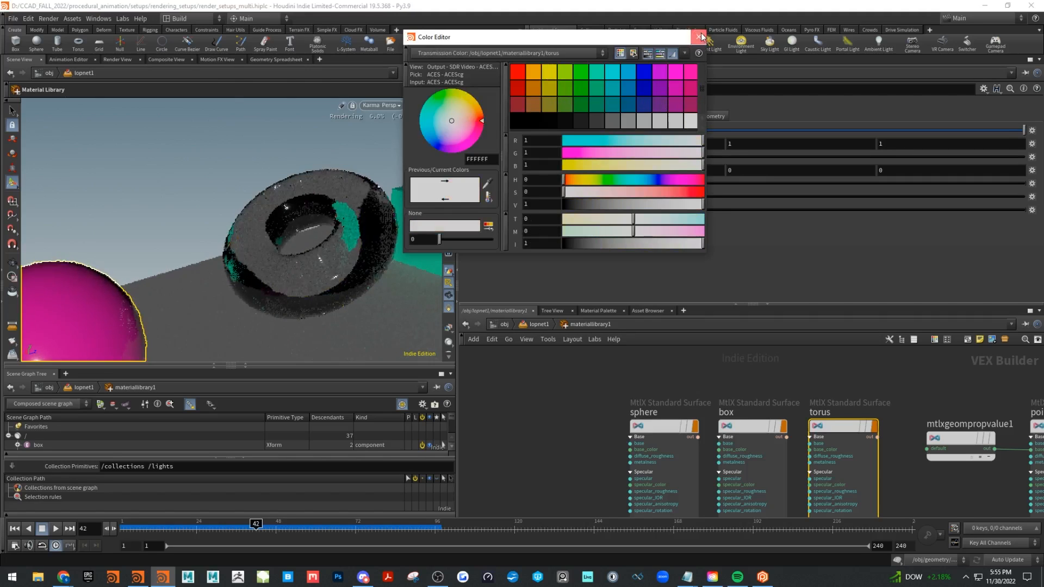
{"action": "left_click", "coordinate": [699, 37]}
{"action": "left_click_drag", "start_coordinate": [583, 159], "coordinate": [781, 157]}
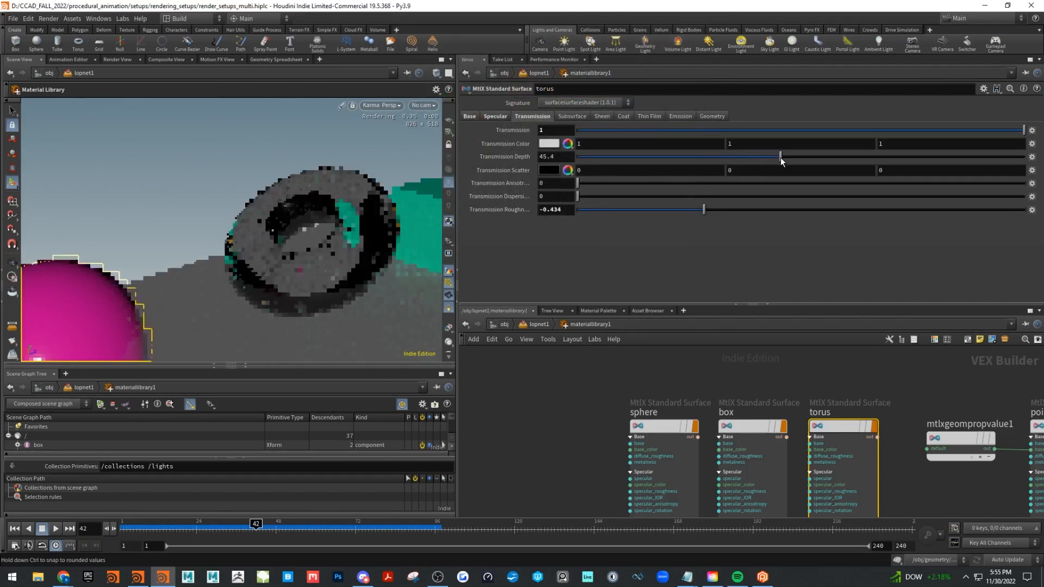
{"action": "left_click_drag", "start_coordinate": [1025, 130], "coordinate": [787, 133]}
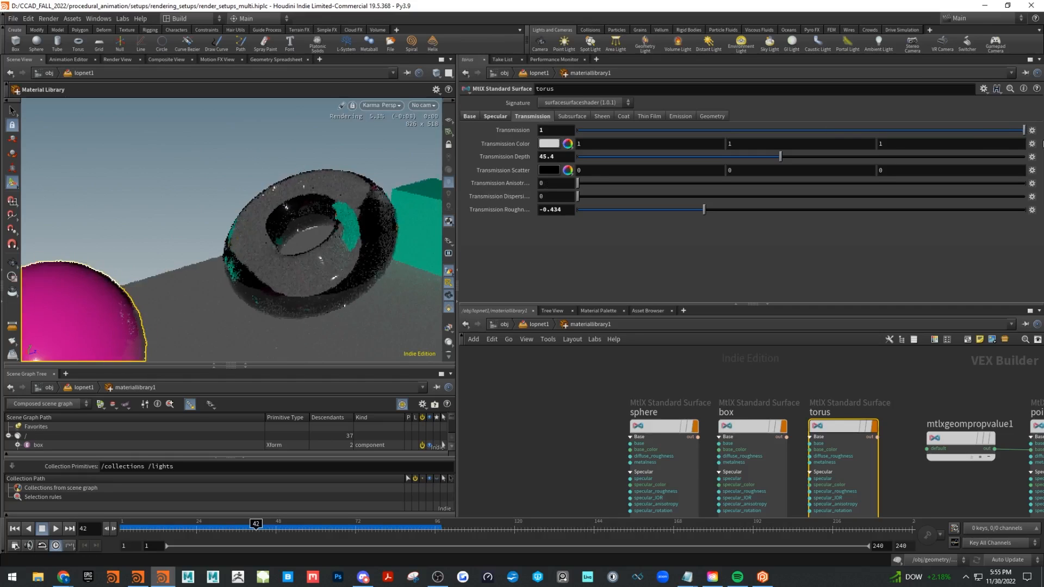
- Try a specular of 0.725 and an index of refraction of 2.932 on the torus shader
{"action": "left_click", "coordinate": [496, 116]}
{"action": "left_click", "coordinate": [641, 134]}
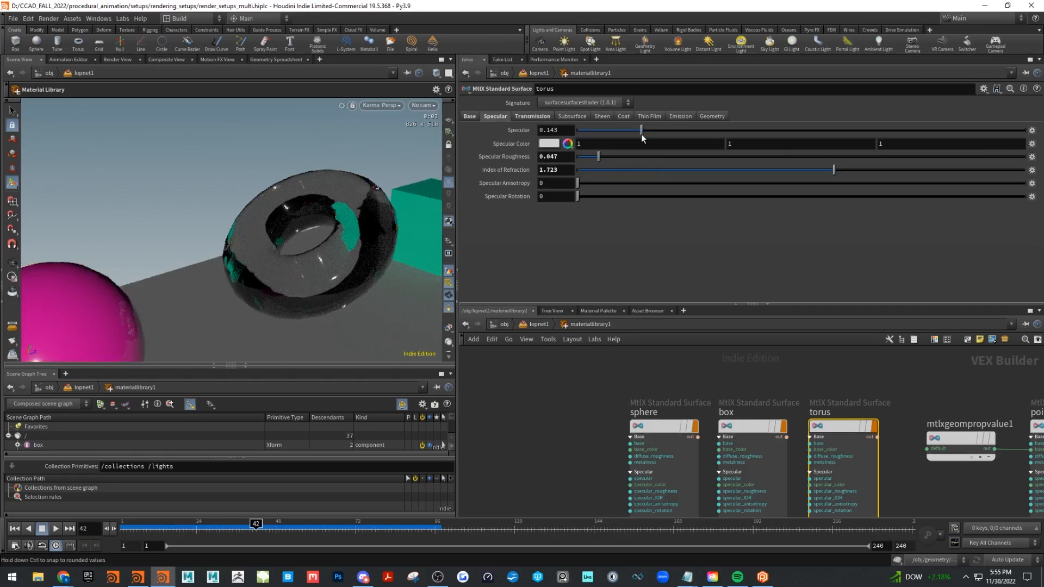
{"action": "left_click_drag", "start_coordinate": [642, 133], "coordinate": [901, 131]}
{"action": "left_click_drag", "start_coordinate": [834, 170], "coordinate": [1015, 174]}
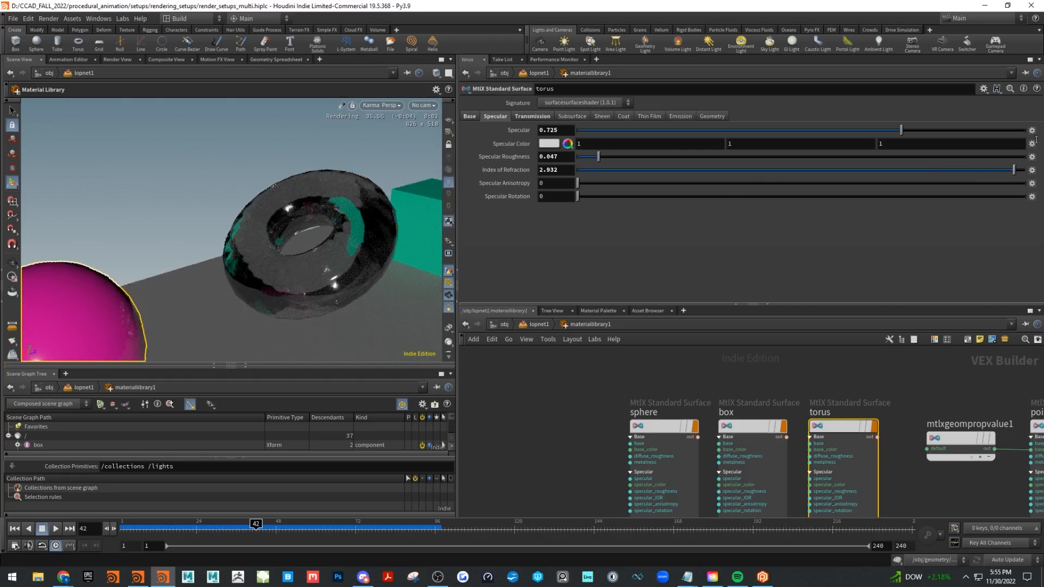
{"action": "left_click_drag", "start_coordinate": [301, 229], "coordinate": [317, 254], "text": "alt"}
{"action": "right_click_drag", "start_coordinate": [317, 254], "coordinate": [345, 252], "text": "alt"}
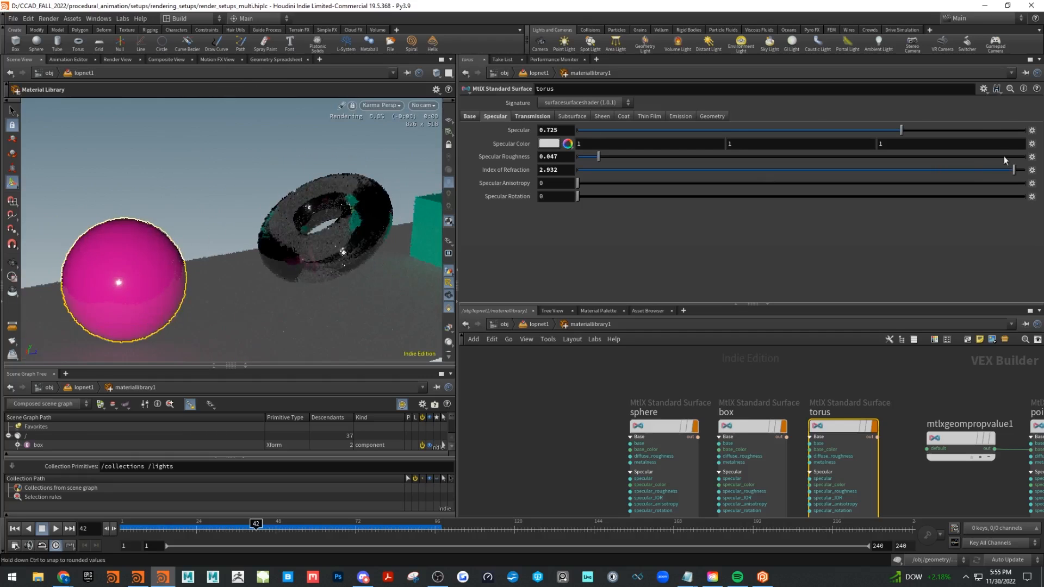
- Apply the matx_thick_glass preset to the torus shader and check the torus in the viewport
{"action": "left_click", "coordinate": [983, 89]}
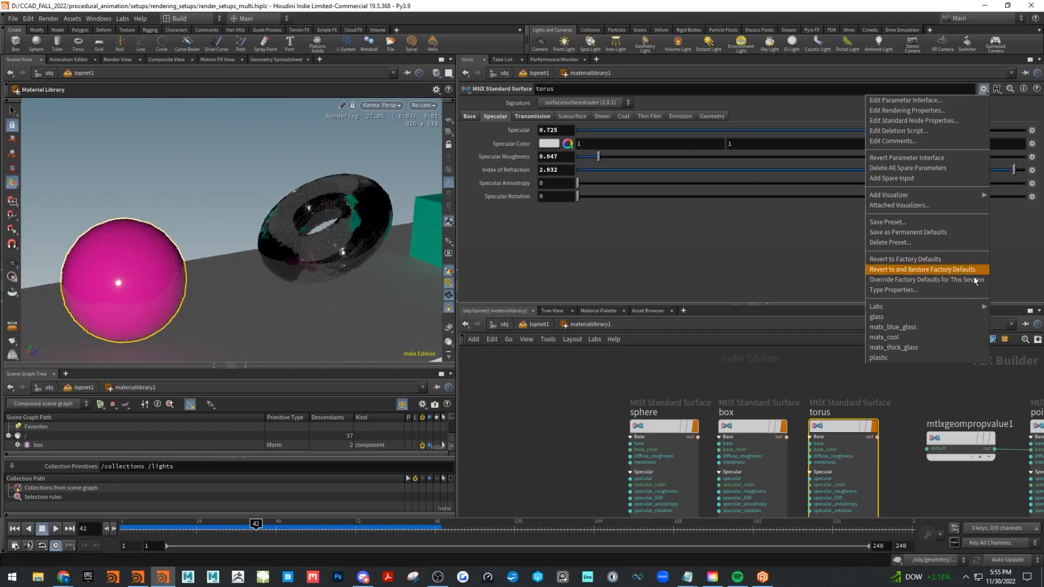
{"action": "left_click", "coordinate": [958, 345]}
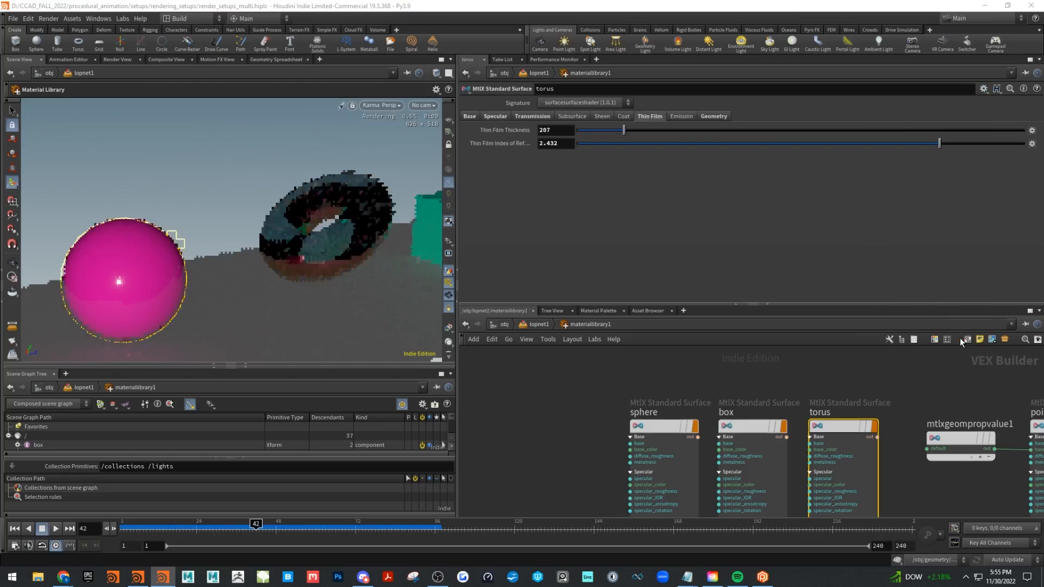
{"action": "left_click_drag", "start_coordinate": [285, 197], "coordinate": [291, 254], "text": "alt"}
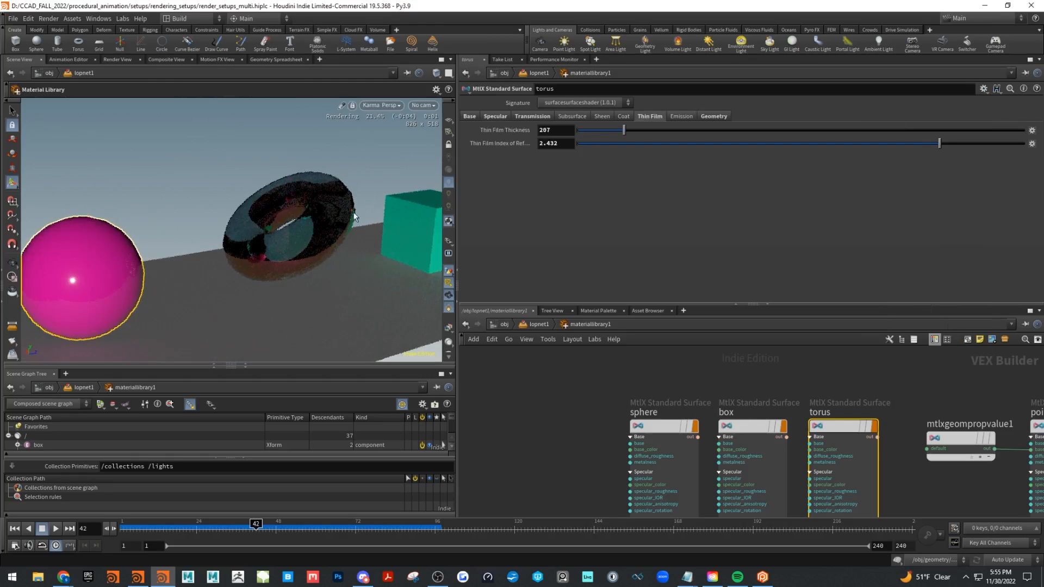
- Select the karmarendersettings node in lopnet1 and review its sampling options
{"action": "left_click", "coordinate": [530, 324]}
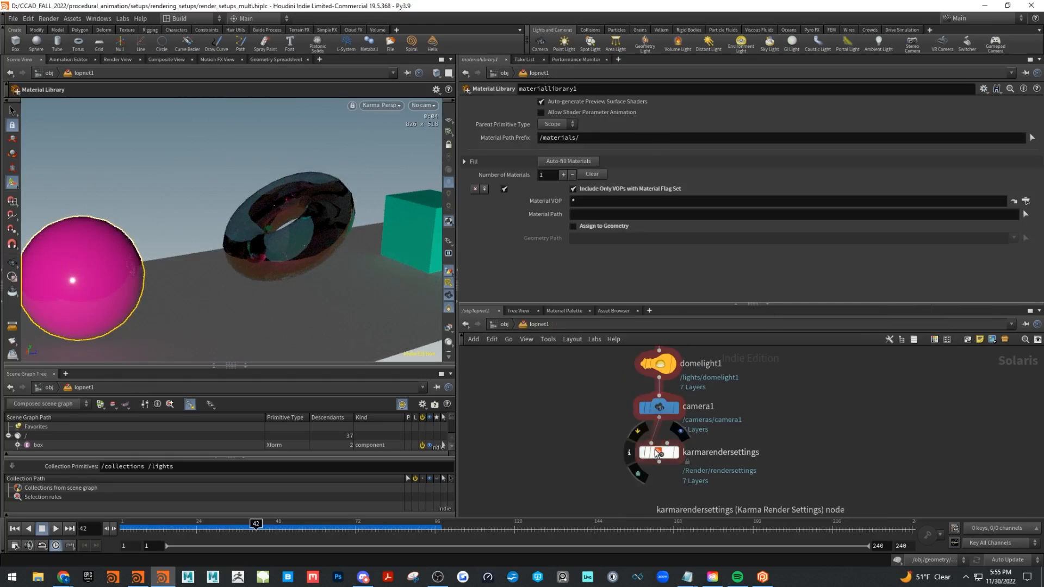
{"action": "left_click", "coordinate": [656, 451]}
{"action": "middle_click_drag", "start_coordinate": [748, 412], "coordinate": [750, 373]}
{"action": "left_click_drag", "start_coordinate": [656, 418], "coordinate": [658, 438]}
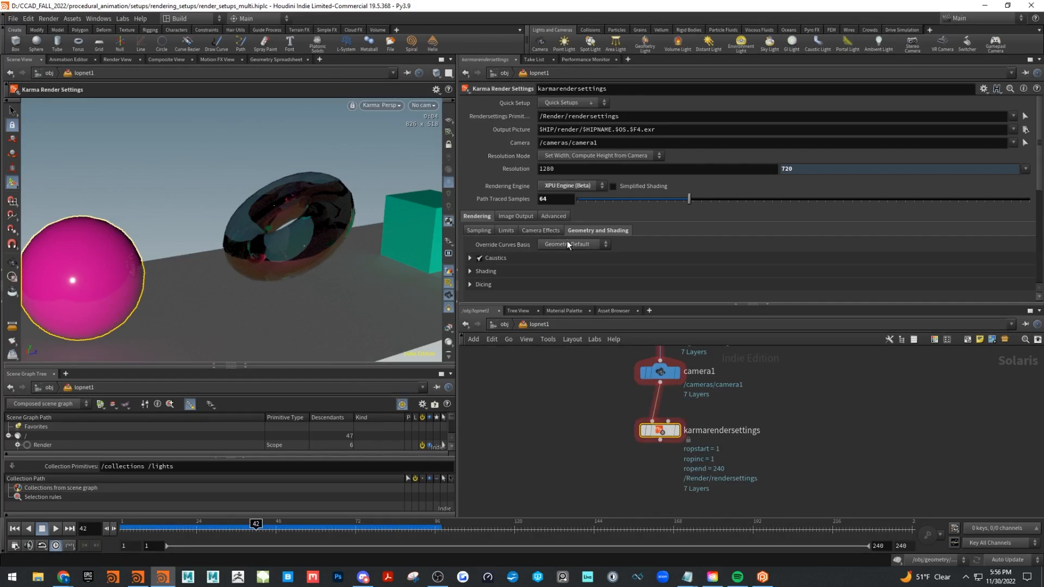
{"action": "scroll", "coordinate": [587, 234], "scroll_direction": "down", "scroll_amount": 2}
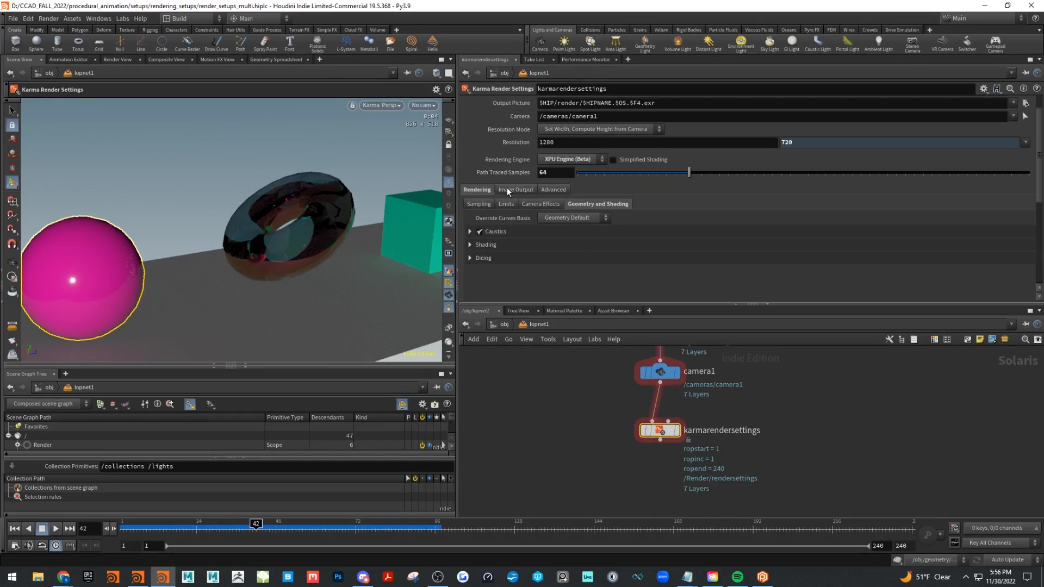
{"action": "left_click", "coordinate": [480, 204]}
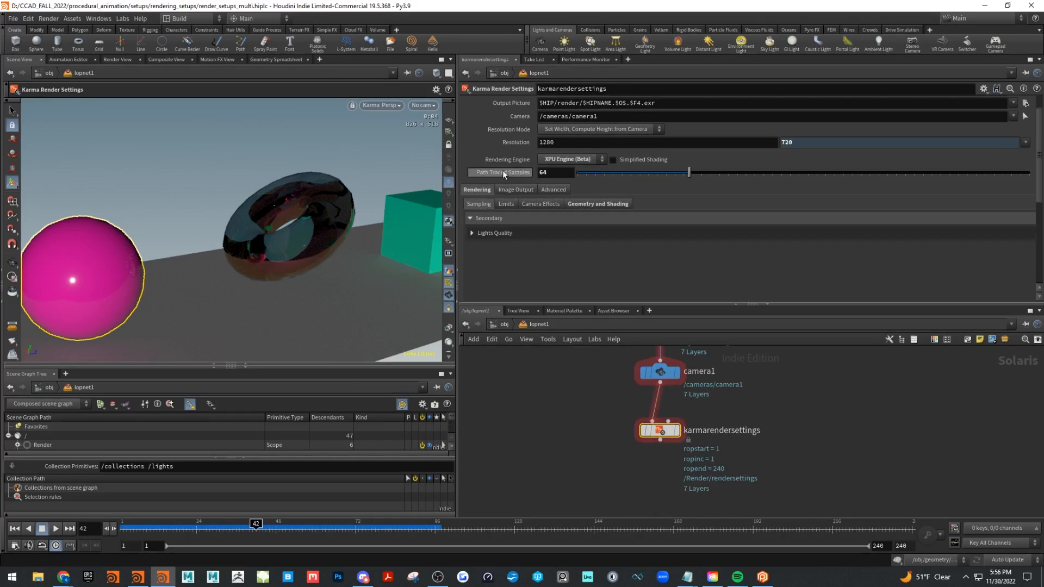
{"action": "scroll", "coordinate": [651, 207], "scroll_direction": "up", "scroll_amount": 2}
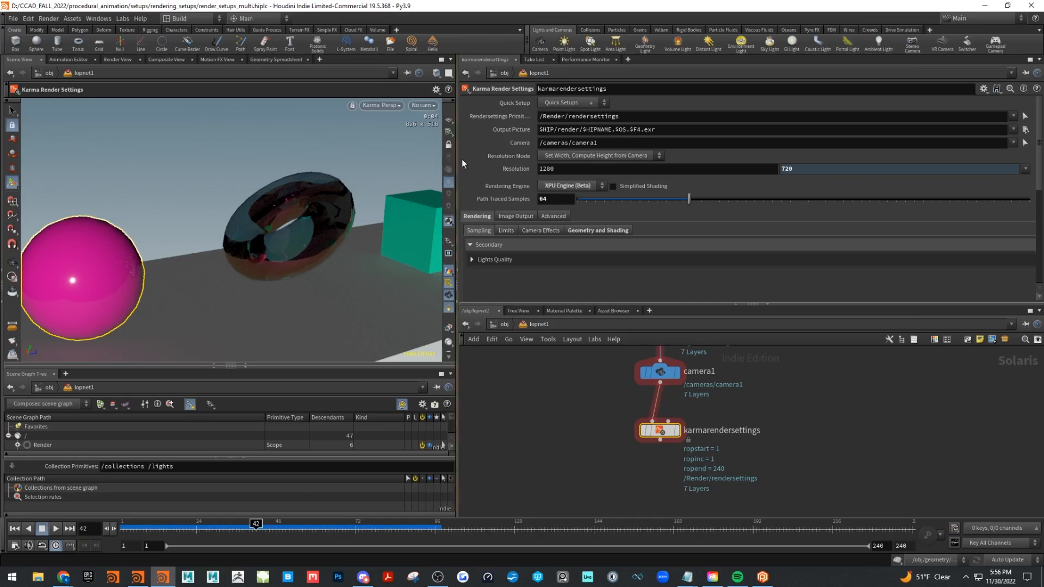
- Keep XPU Engine (Beta) as the rendering engine and set the path traced samples to 128
{"action": "left_click", "coordinate": [587, 188]}
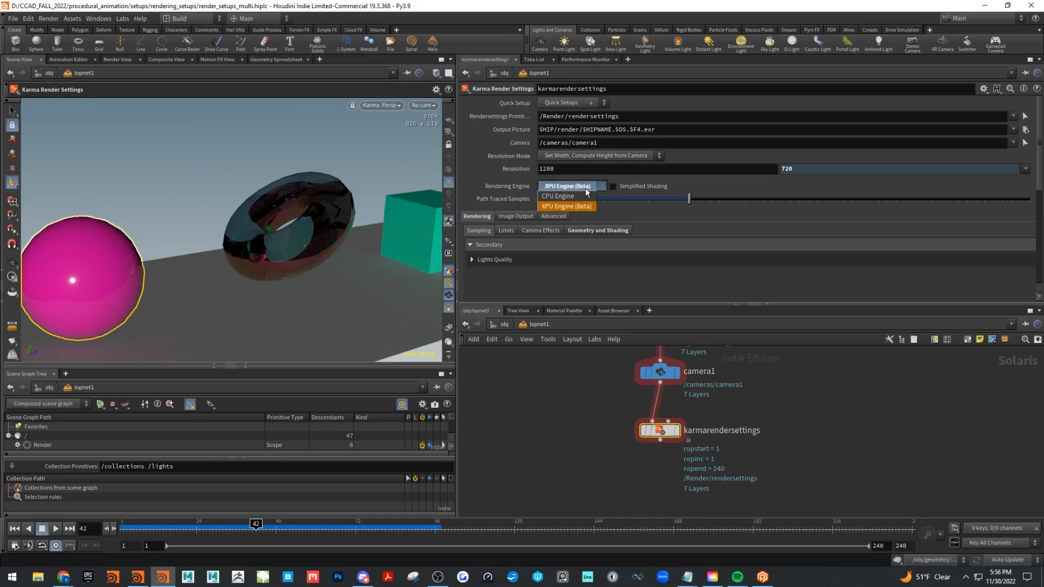
{"action": "left_click", "coordinate": [559, 207]}
{"action": "left_click", "coordinate": [557, 200]}
{"action": "type", "text": "128"}
{"action": "key", "text": "Return"}
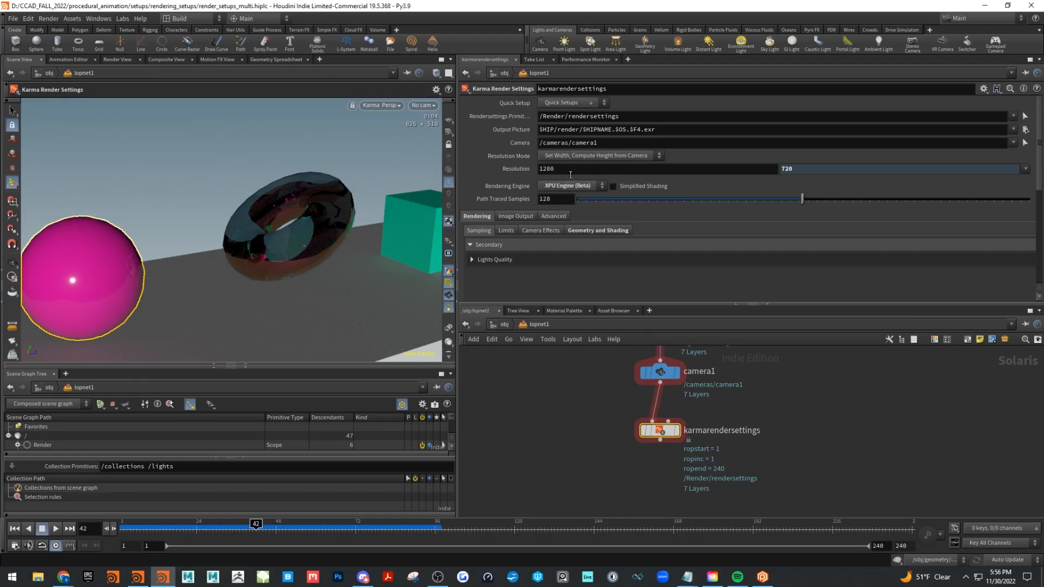
- Display the karmarendersettings node in the viewport and look through /cameras/camera1
{"action": "left_click", "coordinate": [380, 105]}
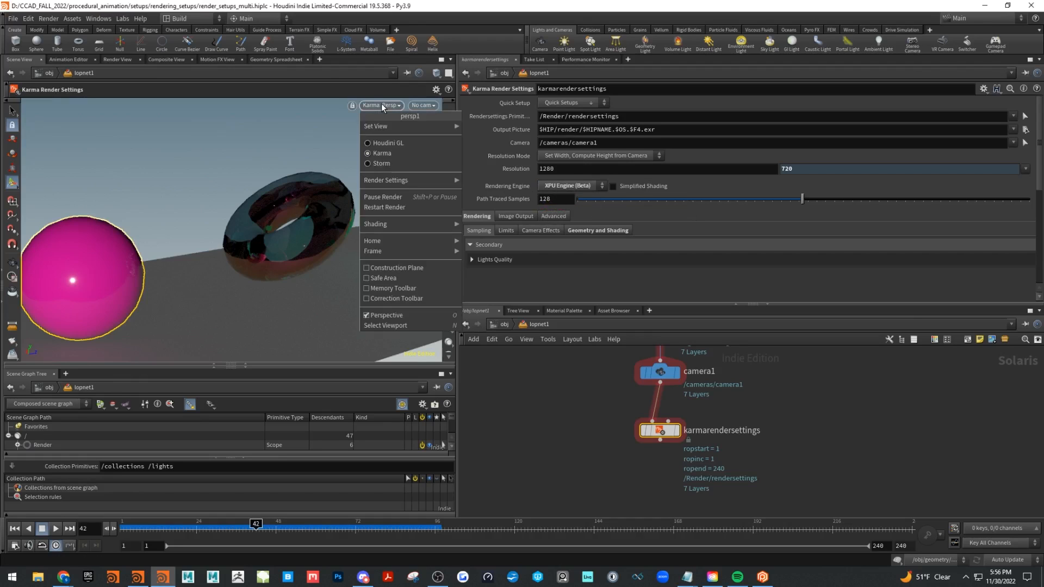
{"action": "left_click", "coordinate": [416, 110]}
{"action": "left_click", "coordinate": [422, 106]}
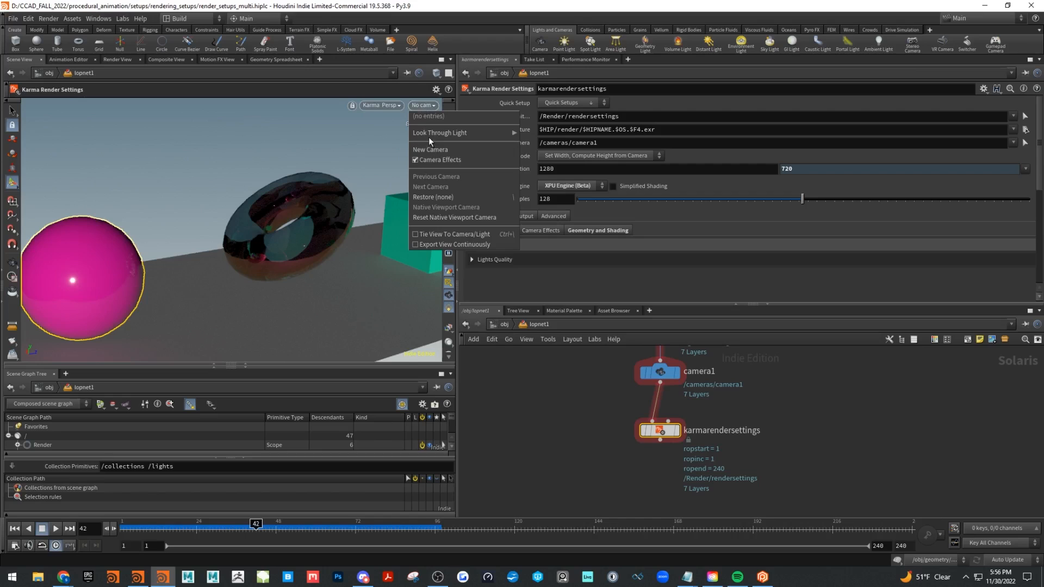
{"action": "left_click", "coordinate": [758, 409]}
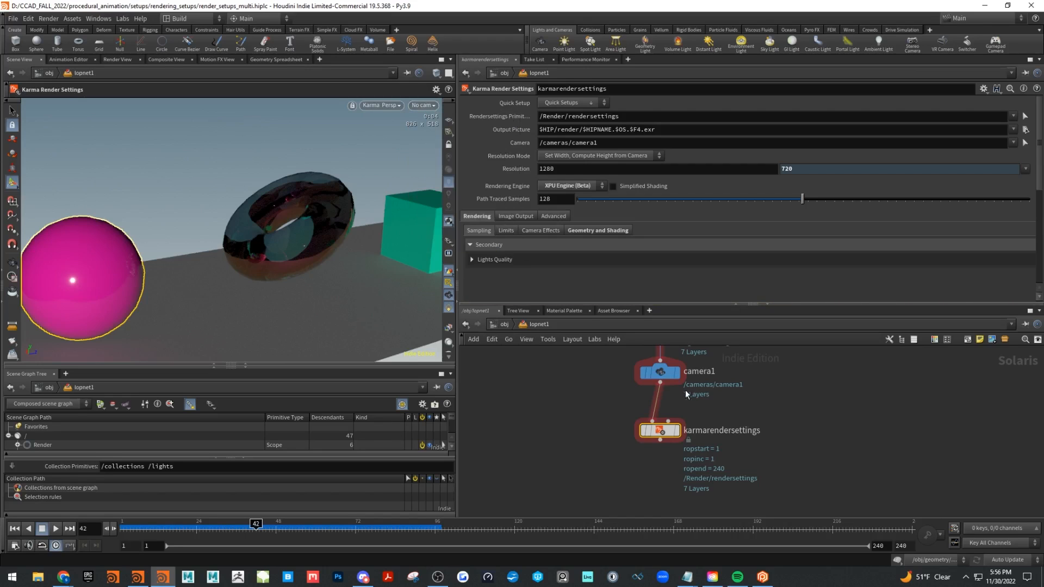
{"action": "left_click", "coordinate": [676, 432]}
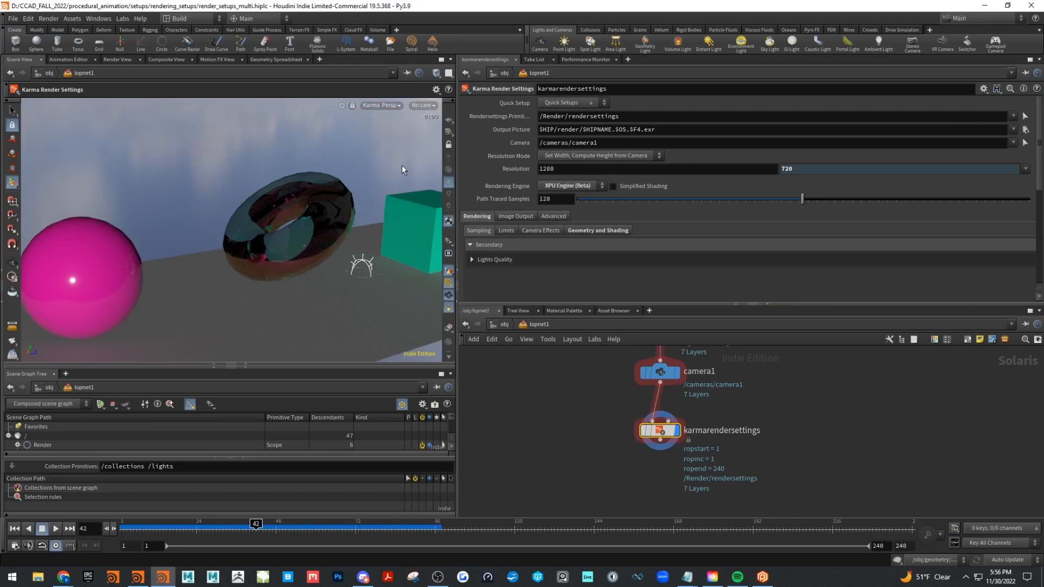
{"action": "left_click", "coordinate": [425, 105]}
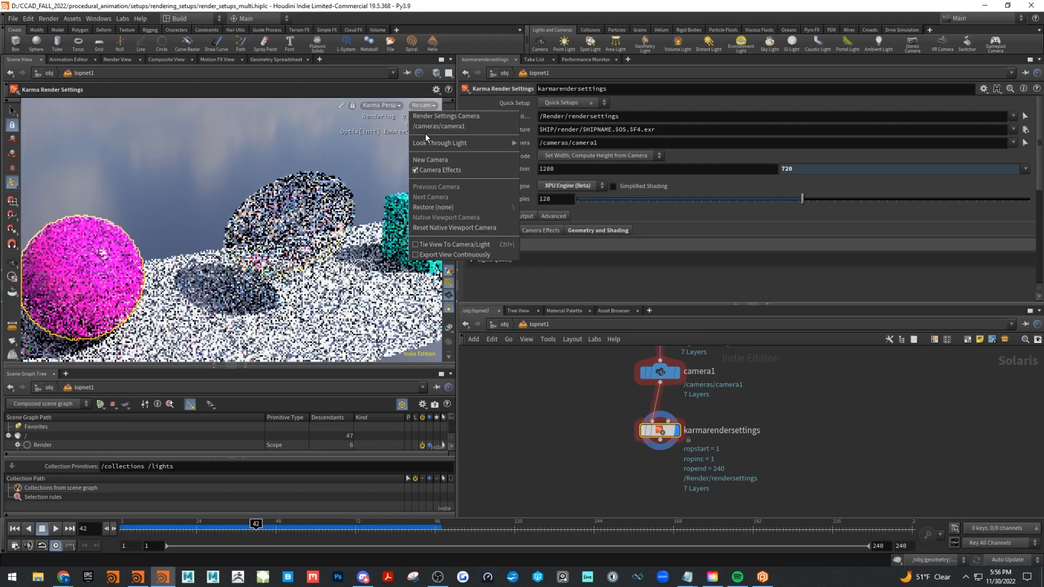
{"action": "left_click", "coordinate": [430, 126]}
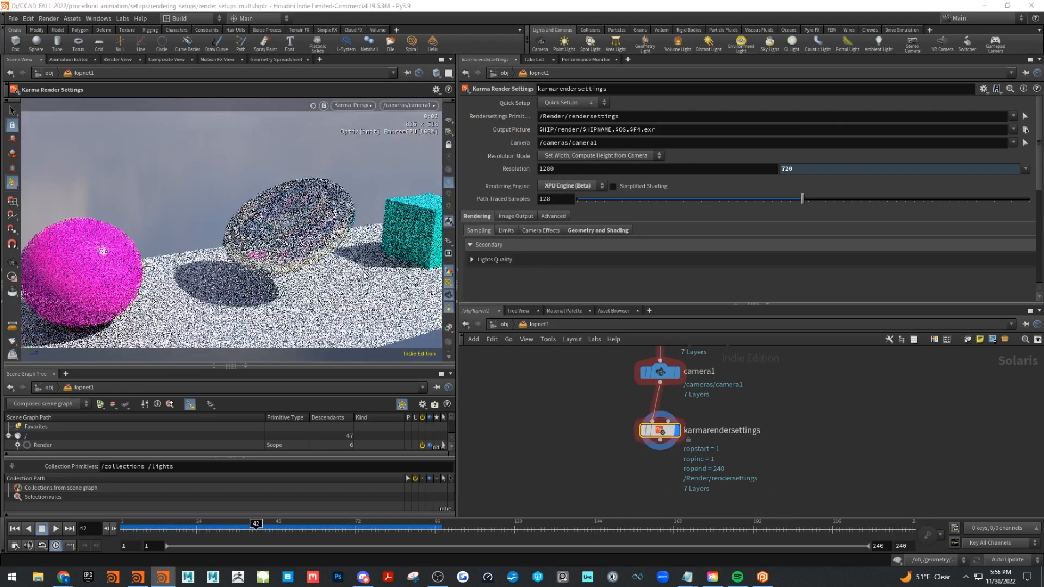
{"action": "left_click", "coordinate": [449, 223]}
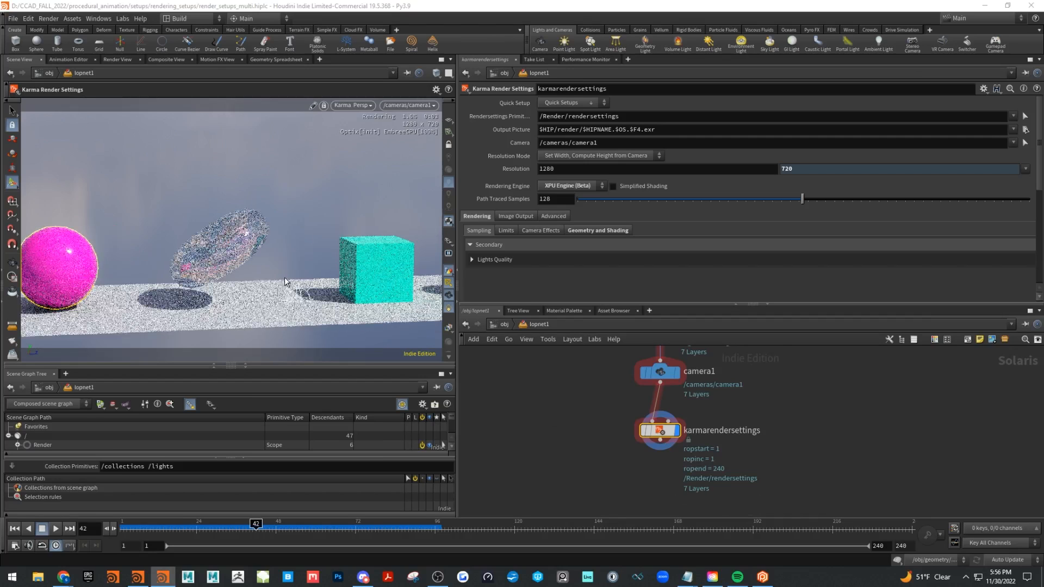
{"action": "mouse_move", "coordinate": [680, 435]}
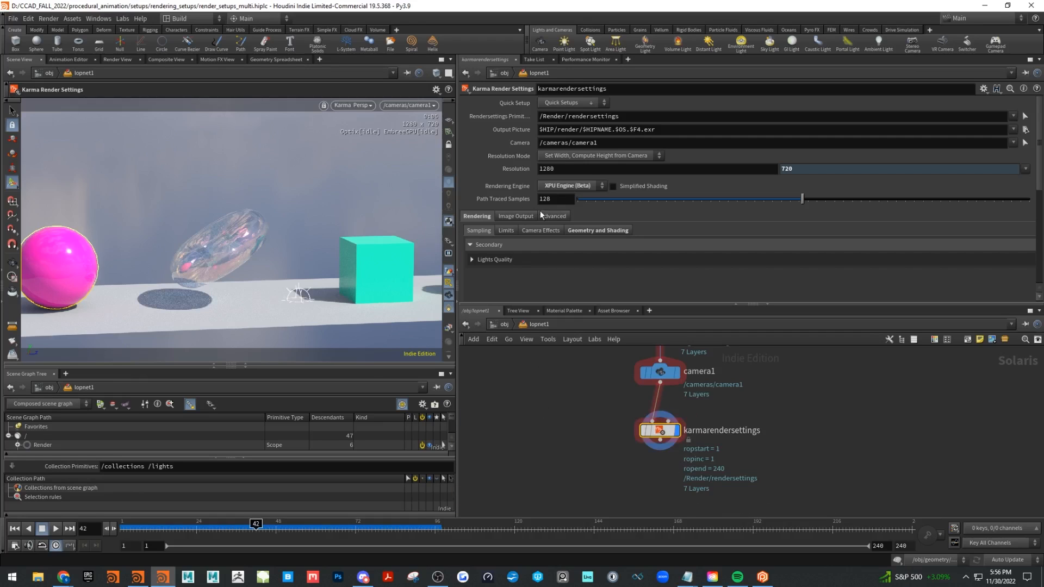
- Try 64 path traced samples and view the glass torus up close outside the camera
{"action": "left_click", "coordinate": [564, 198]}
{"action": "type", "text": "64"}
{"action": "key", "text": "Return"}
{"action": "key", "text": "Escape"}
{"action": "left_click_drag", "start_coordinate": [180, 258], "coordinate": [259, 239]}
{"action": "right_click_drag", "start_coordinate": [258, 239], "coordinate": [356, 242]}
{"action": "middle_click_drag", "start_coordinate": [356, 242], "coordinate": [330, 253], "text": "alt"}
{"action": "right_click_drag", "start_coordinate": [329, 253], "coordinate": [347, 235], "text": "alt"}
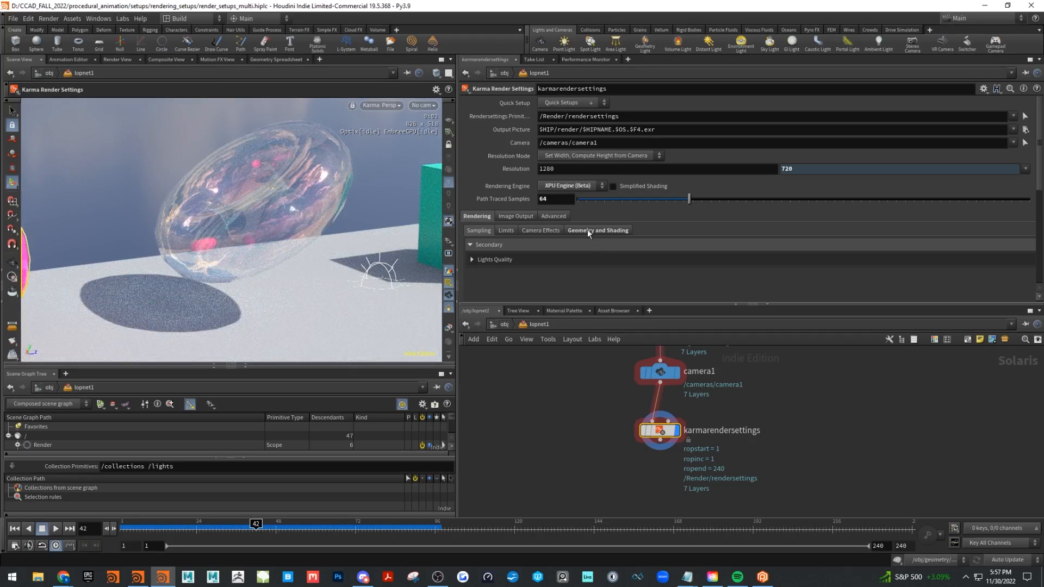
- Set the path traced samples of the Karma render settings back to 128
{"action": "left_click", "coordinate": [567, 201]}
{"action": "type", "text": "128"}
{"action": "key", "text": "Return"}
- Review the geometry, advanced and image output settings, and set the image filter's denoiser to nVidia Optix Denoiser
{"action": "left_click", "coordinate": [581, 230]}
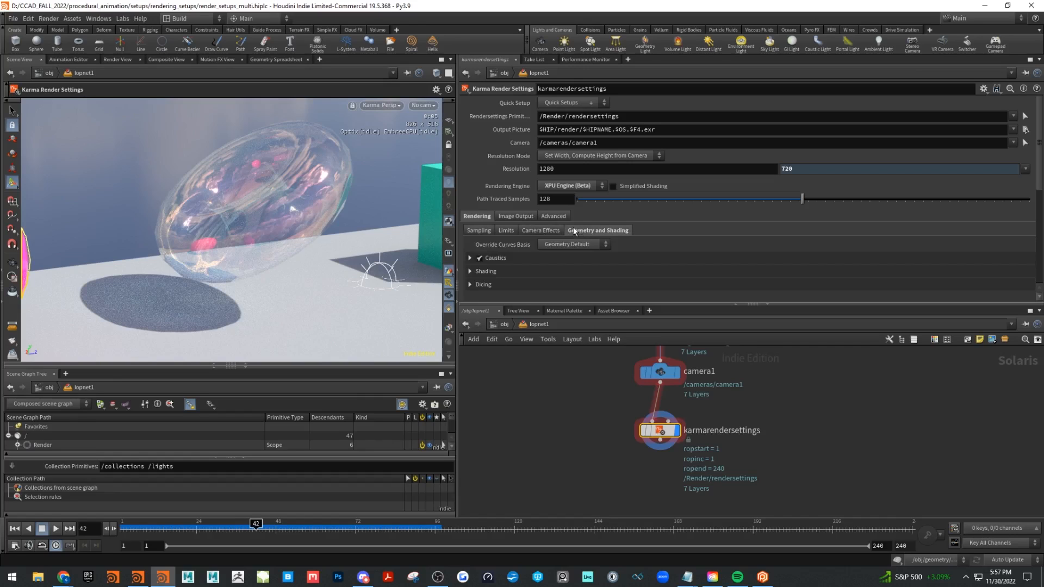
{"action": "left_click", "coordinate": [550, 216]}
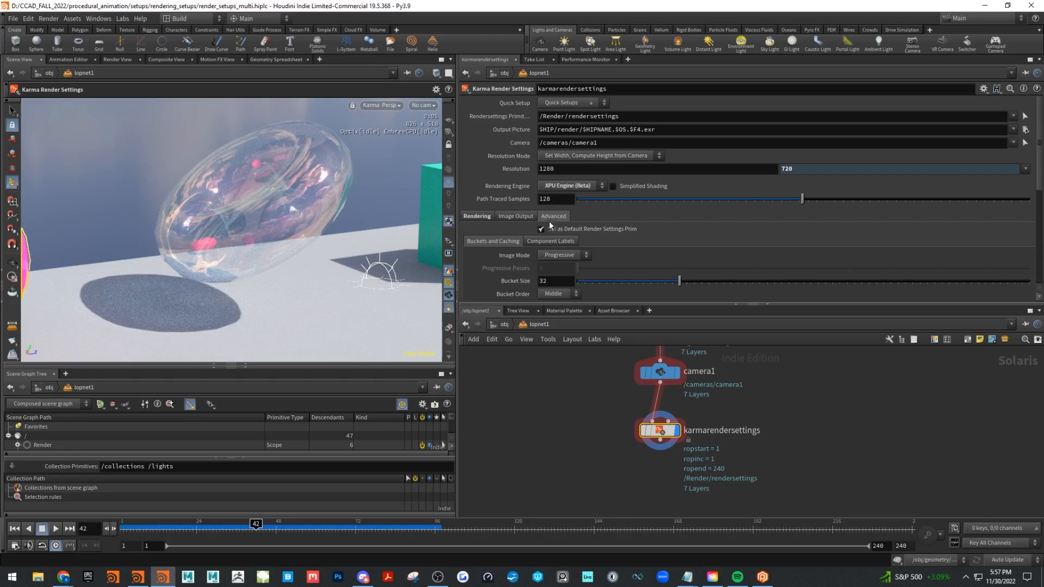
{"action": "scroll", "coordinate": [548, 229], "scroll_direction": "down", "scroll_amount": 2}
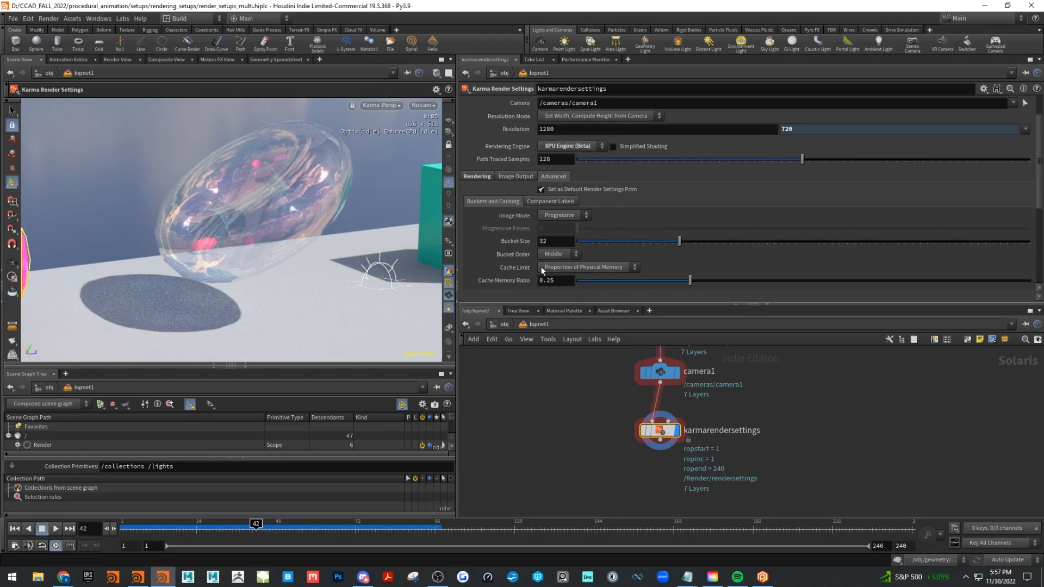
{"action": "scroll", "coordinate": [541, 267], "scroll_direction": "up", "scroll_amount": 1}
{"action": "left_click", "coordinate": [514, 190]}
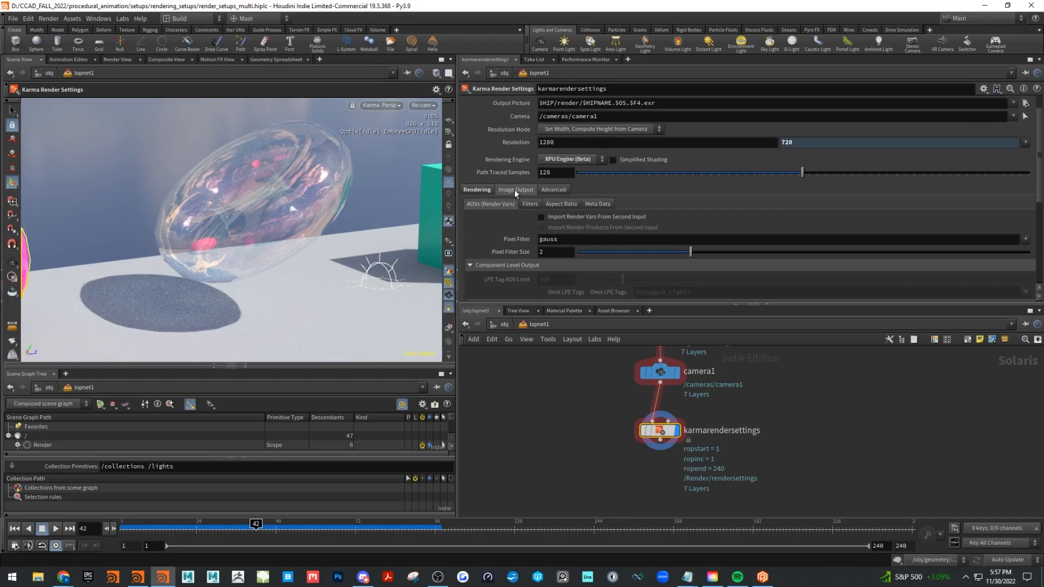
{"action": "left_click", "coordinate": [531, 204]}
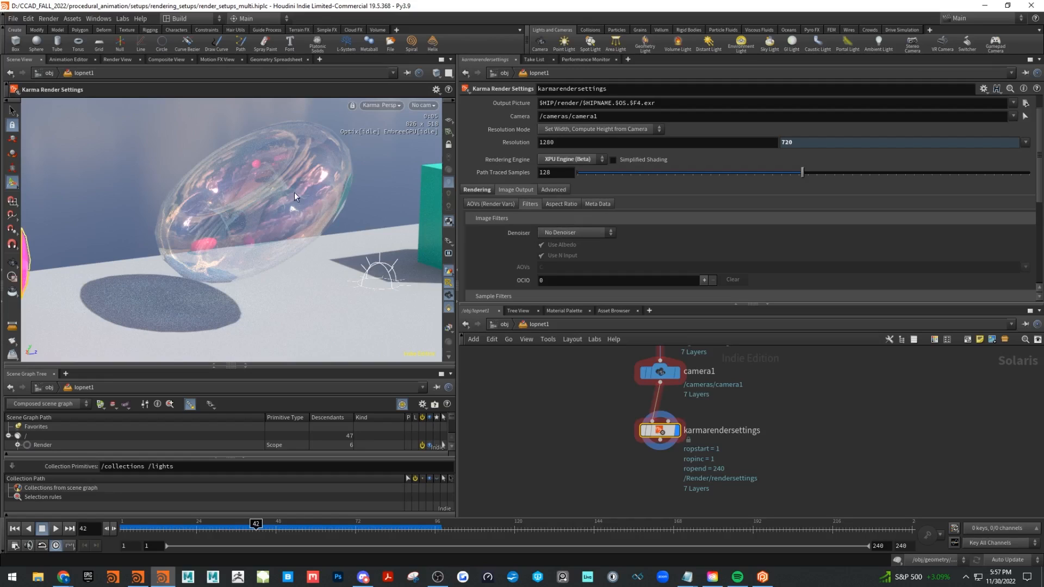
{"action": "left_click", "coordinate": [554, 231]}
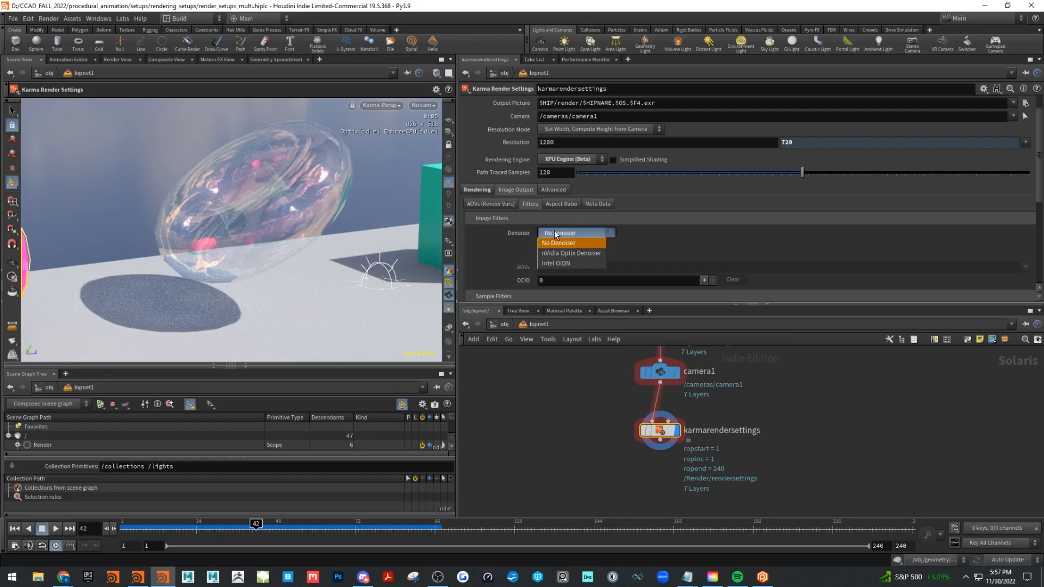
{"action": "left_click", "coordinate": [583, 254]}
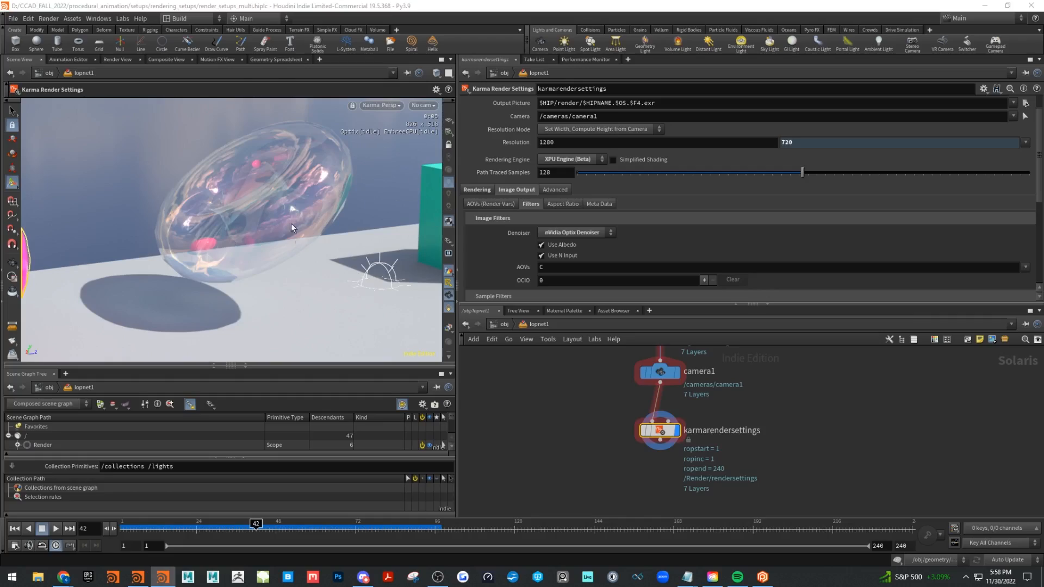
- Examine the denoised XPU render of the torus and sphere from several viewport angles and distances
{"action": "right_click_drag", "start_coordinate": [357, 281], "coordinate": [305, 276], "text": "alt"}
{"action": "left_click_drag", "start_coordinate": [305, 277], "coordinate": [259, 282], "text": "alt"}
{"action": "middle_click_drag", "start_coordinate": [259, 281], "coordinate": [312, 253], "text": "alt"}
{"action": "left_click_drag", "start_coordinate": [249, 299], "coordinate": [322, 264], "text": "alt"}
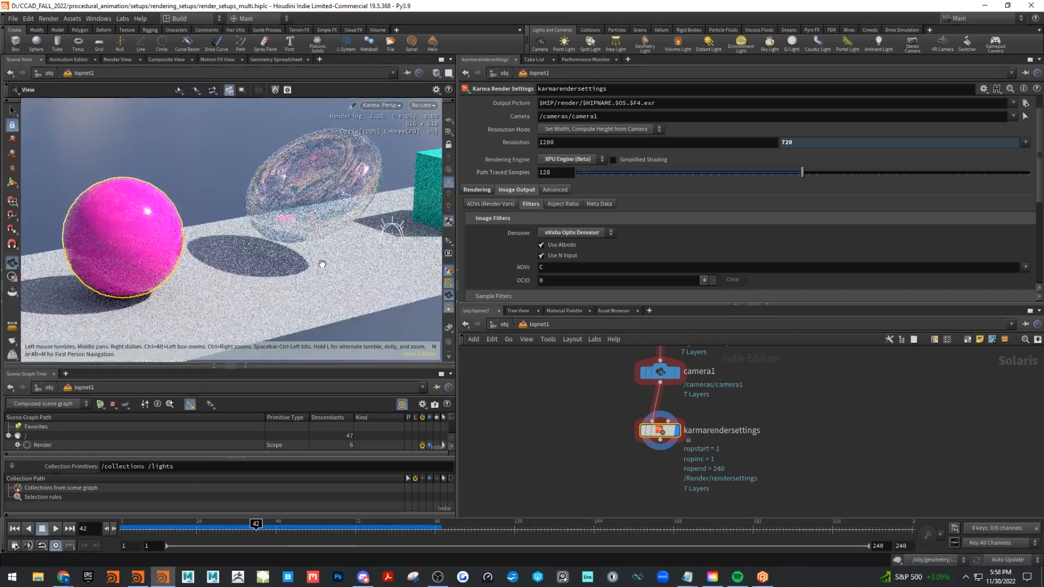
{"action": "middle_click_drag", "start_coordinate": [322, 265], "coordinate": [275, 301], "text": "alt"}
{"action": "right_click_drag", "start_coordinate": [275, 300], "coordinate": [328, 272], "text": "alt"}
{"action": "mouse_move", "coordinate": [328, 239]}
{"action": "middle_mouse_down", "text": "alt"}
{"action": "mouse_move", "coordinate": [322, 204]}
{"action": "mouse_move", "coordinate": [334, 227]}
{"action": "middle_mouse_up", "text": "alt"}
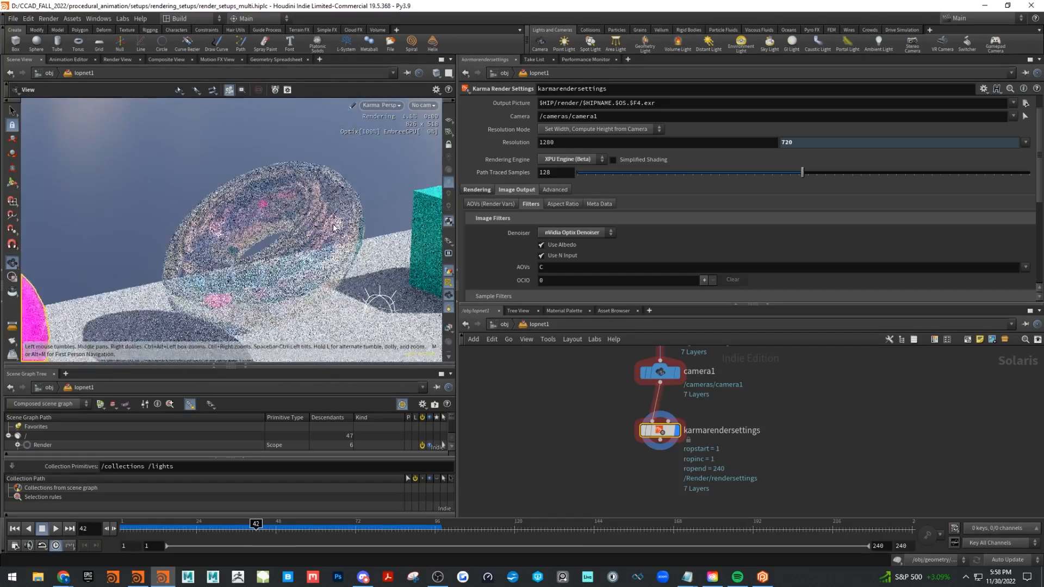
{"action": "middle_click_drag", "start_coordinate": [314, 275], "coordinate": [293, 255], "text": "alt"}
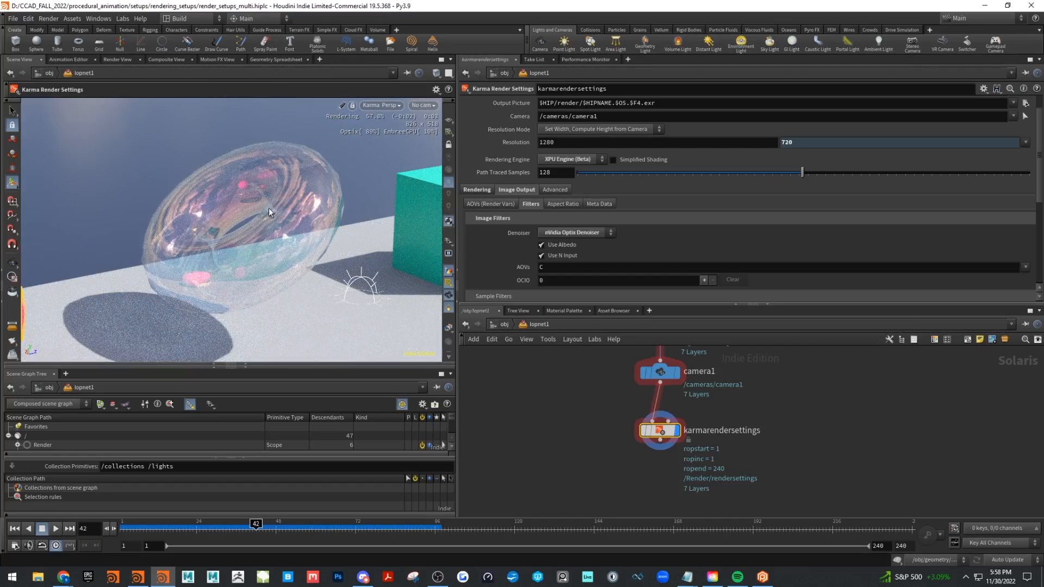
- Apply the matx_blue_glass preset to the torus shader in the material library and check the torus in the viewport
{"action": "mouse_move", "coordinate": [661, 427]}
{"action": "middle_click_drag", "start_coordinate": [811, 397], "coordinate": [815, 492]}
{"action": "mouse_move", "coordinate": [789, 418]}
{"action": "middle_mouse_down"}
{"action": "mouse_move", "coordinate": [790, 500]}
{"action": "mouse_move", "coordinate": [785, 464]}
{"action": "middle_mouse_up"}
{"action": "double_click", "coordinate": [658, 453]}
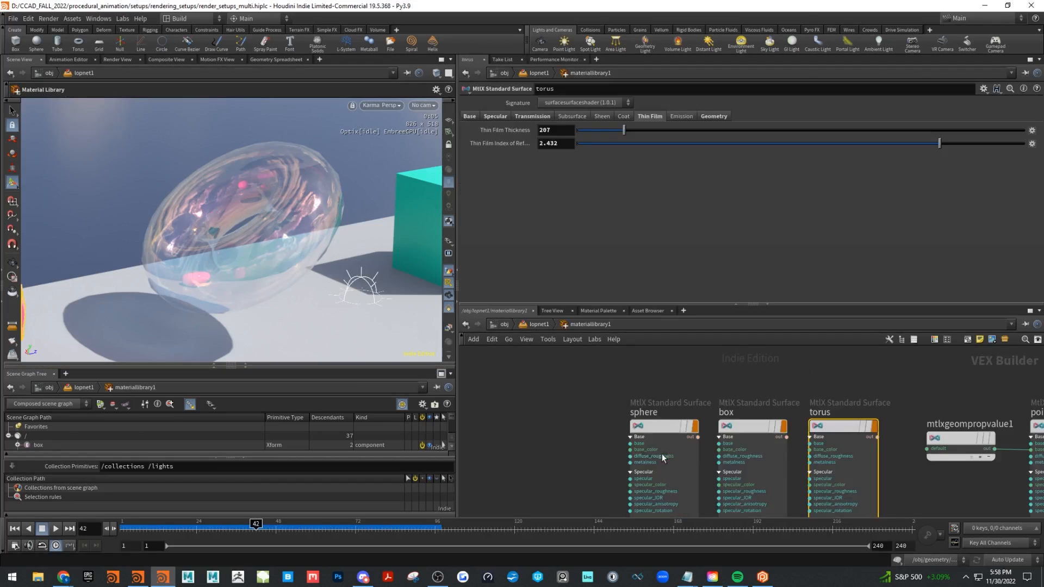
{"action": "scroll", "coordinate": [624, 379], "scroll_direction": "up", "scroll_amount": 2}
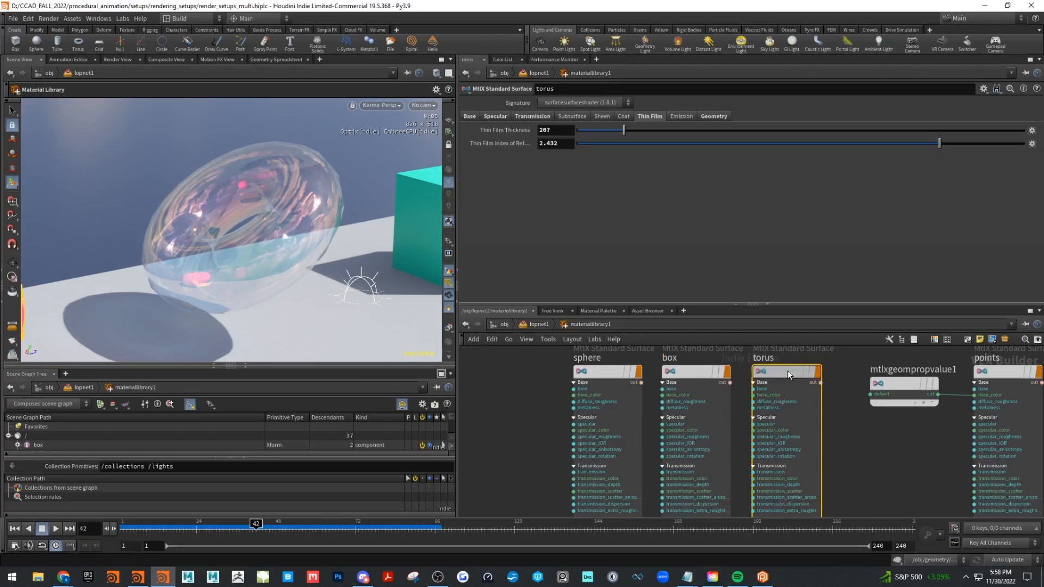
{"action": "mouse_move", "coordinate": [783, 377]}
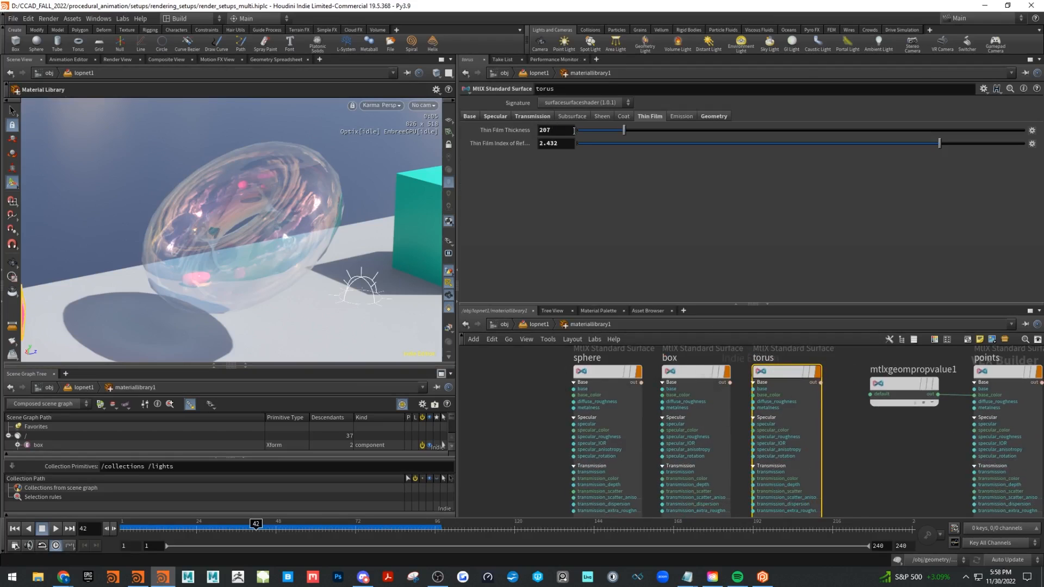
{"action": "left_click", "coordinate": [984, 89]}
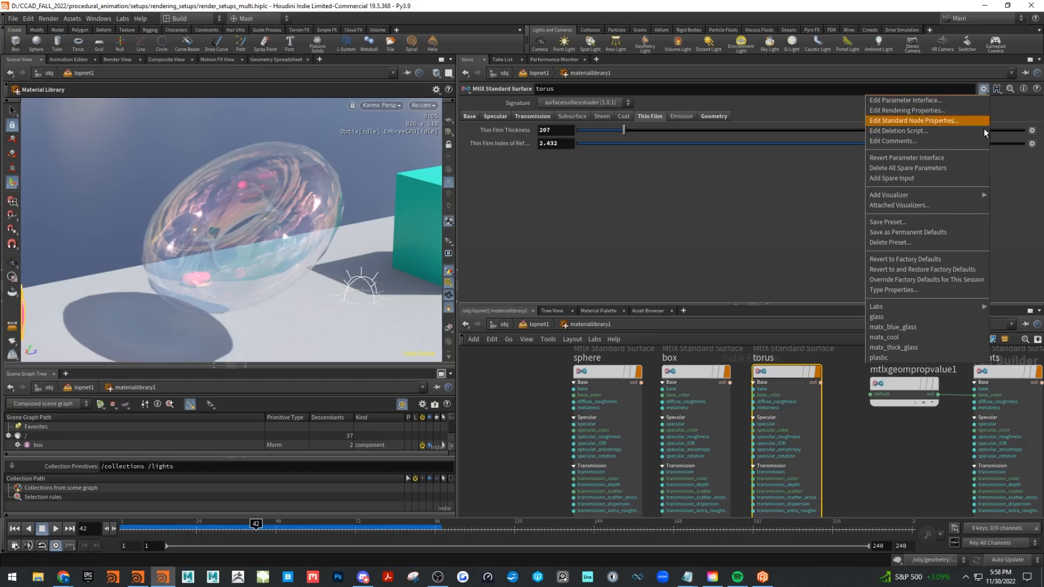
{"action": "left_click", "coordinate": [937, 329]}
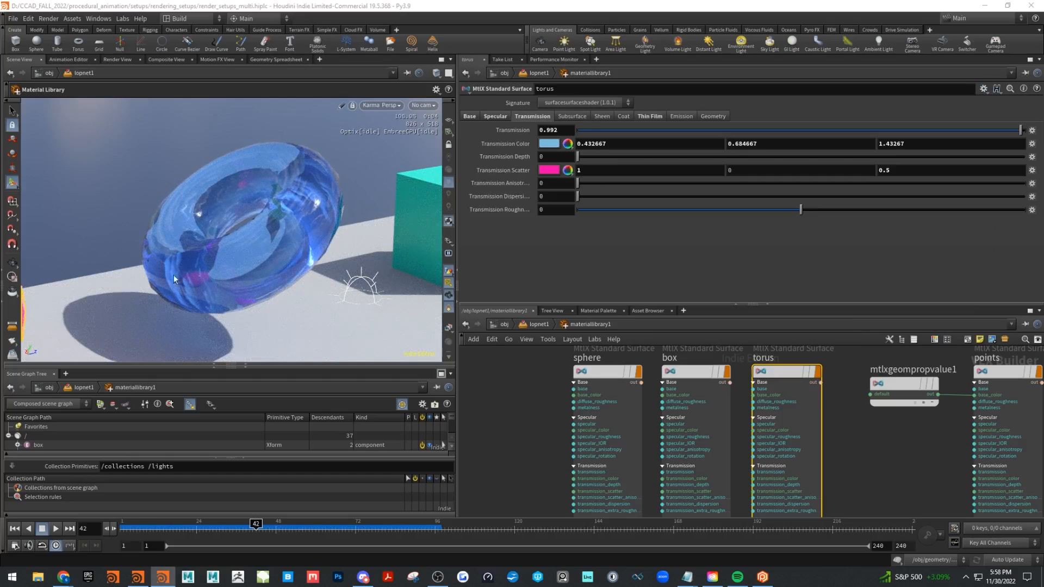
{"action": "left_click_drag", "start_coordinate": [284, 309], "coordinate": [278, 294], "text": "alt"}
{"action": "right_click_drag", "start_coordinate": [278, 294], "coordinate": [264, 284], "text": "alt"}
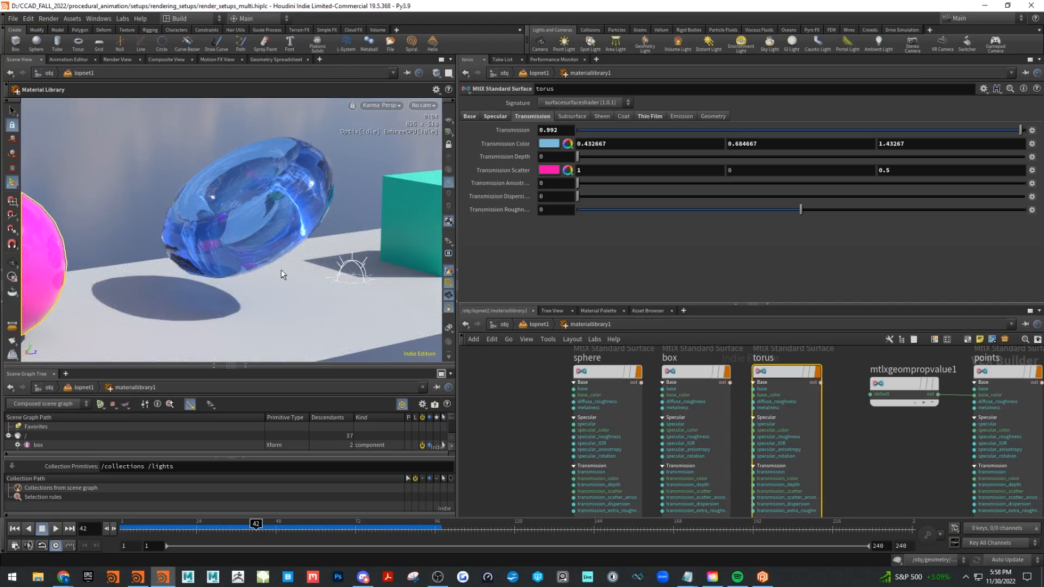
- View the curves up close and set the transmission of the curves shader to 0.644
{"action": "mouse_move", "coordinate": [299, 209]}
{"action": "left_mouse_down", "text": "alt"}
{"action": "mouse_move", "coordinate": [354, 219]}
{"action": "mouse_move", "coordinate": [269, 233]}
{"action": "mouse_move", "coordinate": [320, 232]}
{"action": "mouse_move", "coordinate": [265, 231]}
{"action": "mouse_move", "coordinate": [266, 207]}
{"action": "left_mouse_up", "text": "alt"}
{"action": "mouse_move", "coordinate": [266, 206]}
{"action": "right_mouse_down"}
{"action": "mouse_move", "coordinate": [264, 226]}
{"action": "mouse_move", "coordinate": [375, 231]}
{"action": "right_mouse_up"}
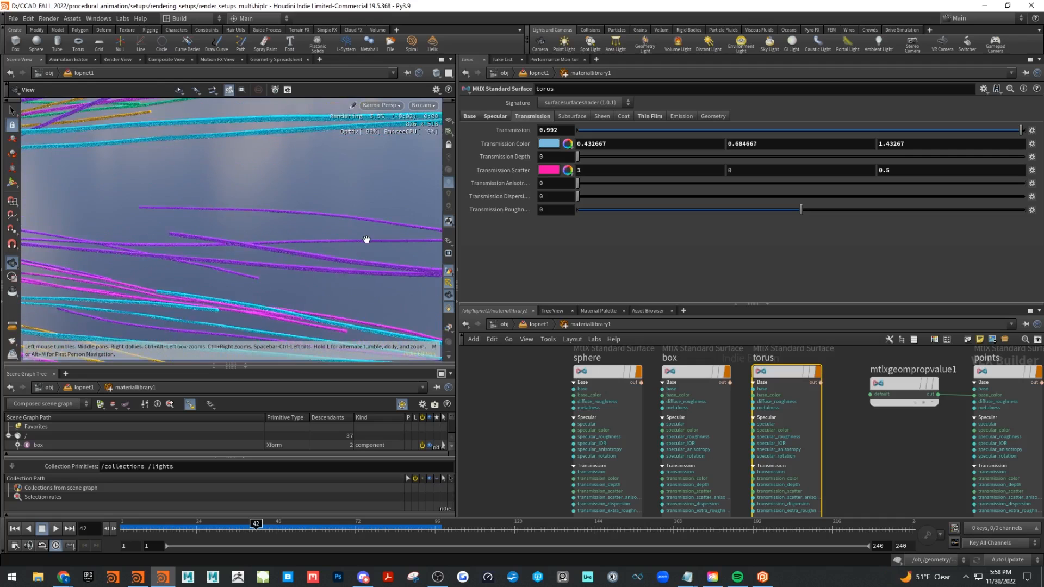
{"action": "middle_click_drag", "start_coordinate": [971, 435], "coordinate": [672, 435]}
{"action": "middle_click_drag", "start_coordinate": [833, 418], "coordinate": [664, 430]}
{"action": "left_click", "coordinate": [746, 380]}
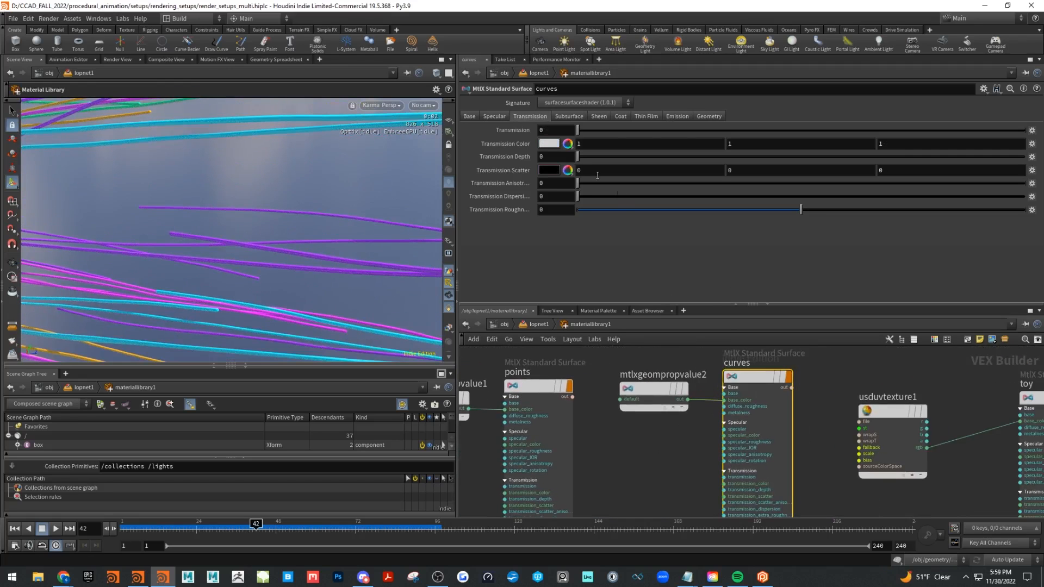
{"action": "left_click_drag", "start_coordinate": [710, 130], "coordinate": [866, 133]}
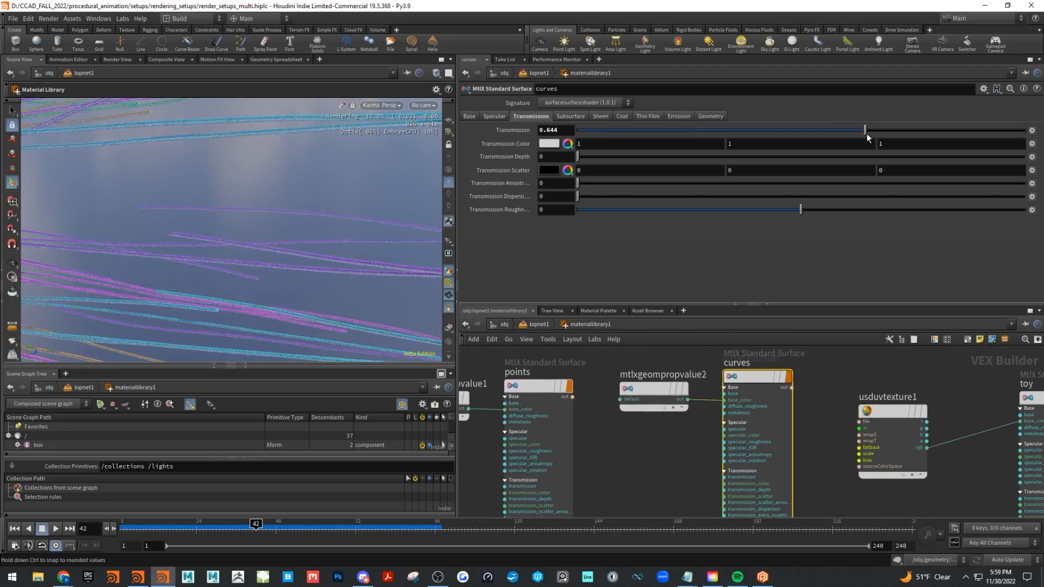
- Set the specular index of refraction of the curves shader to 0.51
{"action": "left_click_drag", "start_coordinate": [296, 316], "coordinate": [396, 237], "text": "alt"}
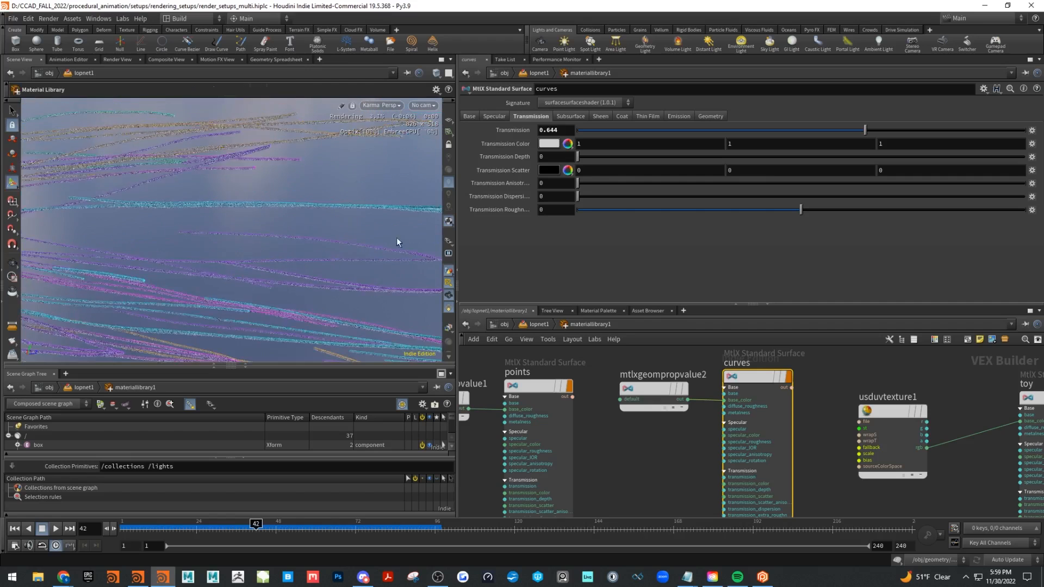
{"action": "left_click", "coordinate": [494, 116]}
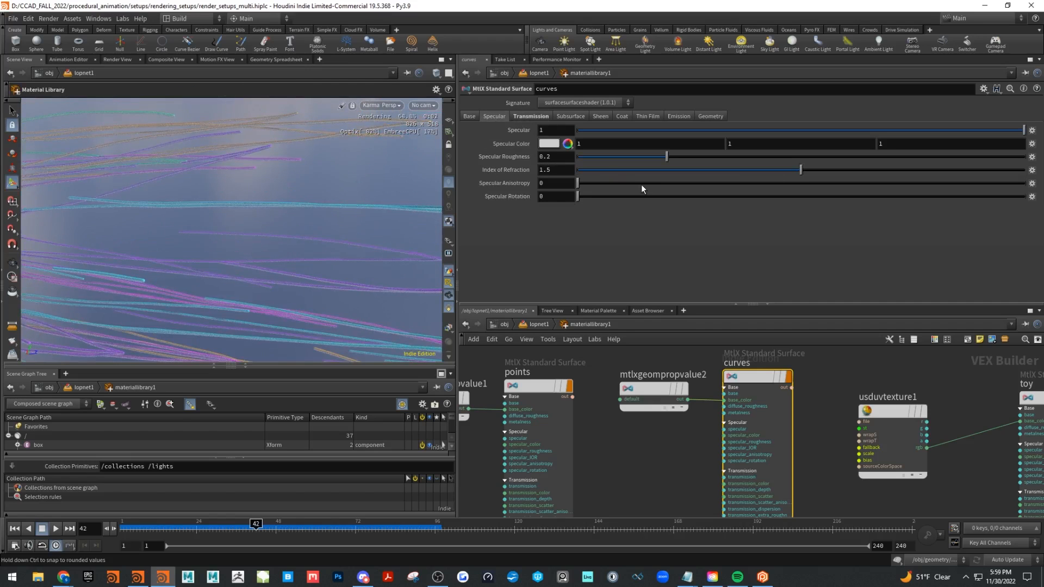
{"action": "left_click_drag", "start_coordinate": [788, 171], "coordinate": [654, 175]}
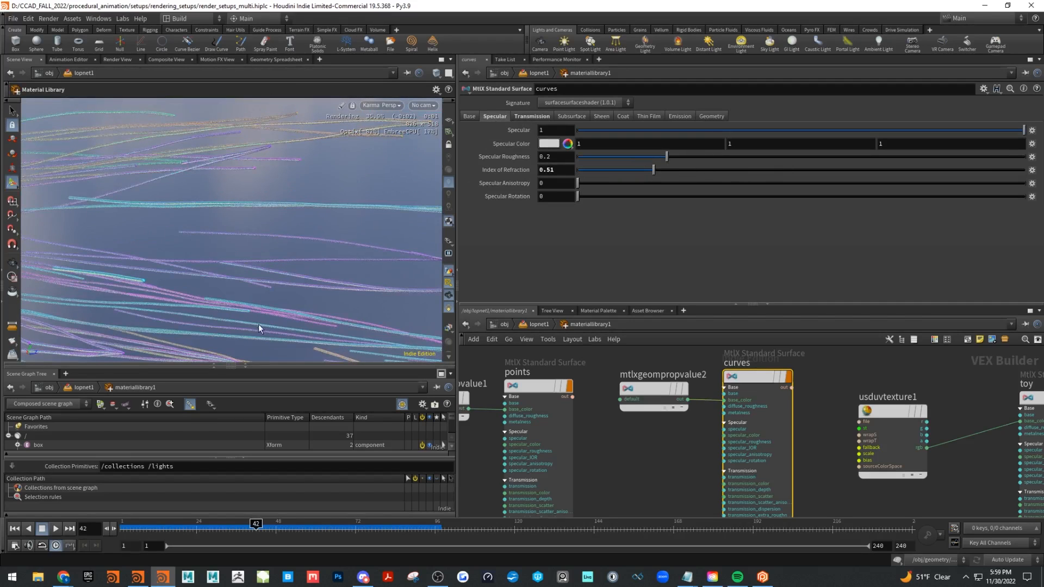
- Examine the rendered curves and toy up close from several angles, ending on a view of the whole lineup of objects
{"action": "right_click_drag", "start_coordinate": [276, 263], "coordinate": [178, 242], "text": "alt"}
{"action": "left_click_drag", "start_coordinate": [177, 242], "coordinate": [198, 189], "text": "alt"}
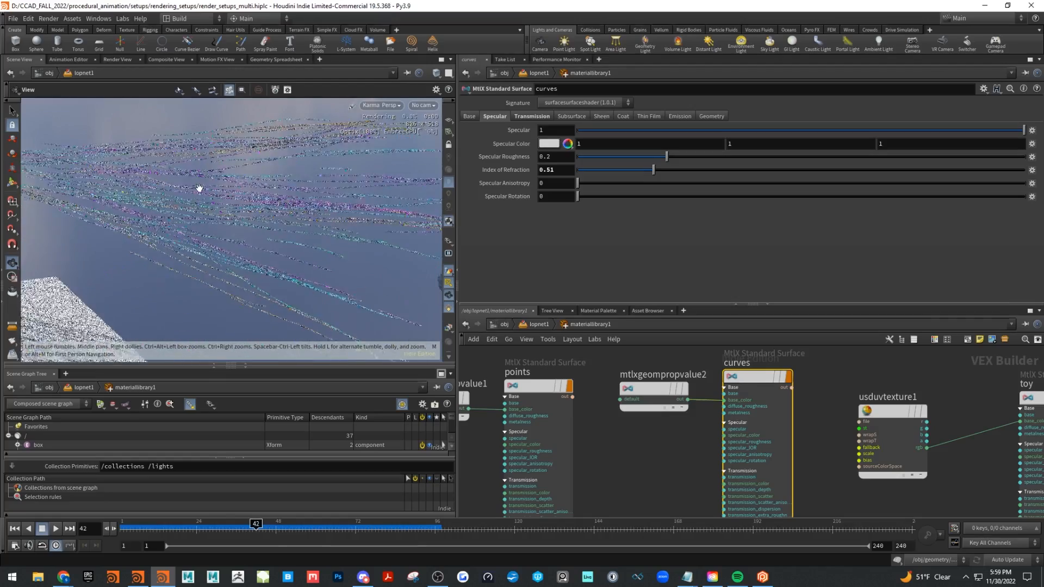
{"action": "left_click_drag", "start_coordinate": [236, 262], "coordinate": [279, 272], "text": "alt"}
{"action": "left_click_drag", "start_coordinate": [219, 251], "coordinate": [325, 261], "text": "alt"}
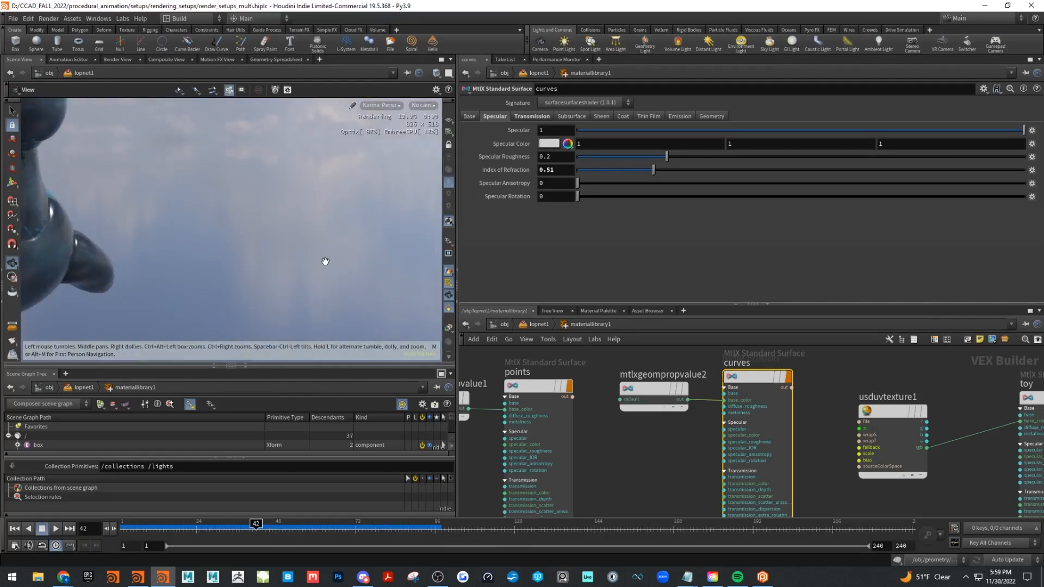
{"action": "middle_click_drag", "start_coordinate": [155, 246], "coordinate": [216, 252], "text": "alt"}
{"action": "middle_click_drag", "start_coordinate": [56, 240], "coordinate": [919, 221], "text": "alt"}
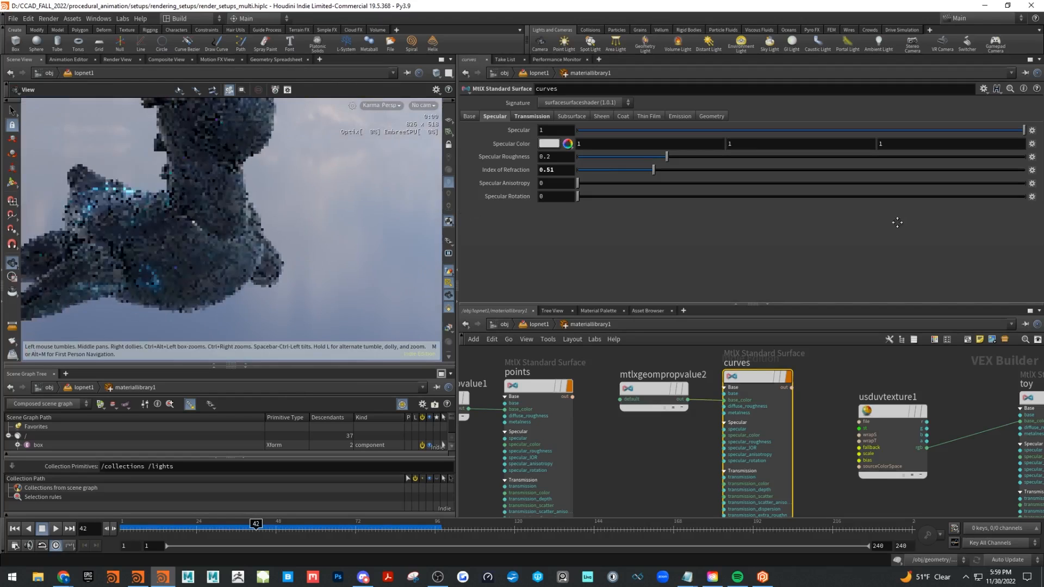
{"action": "middle_click_drag", "start_coordinate": [239, 266], "coordinate": [642, 246], "text": "alt"}
{"action": "mouse_move", "coordinate": [288, 263]}
{"action": "left_mouse_down", "text": "alt"}
{"action": "mouse_move", "coordinate": [337, 261]}
{"action": "mouse_move", "coordinate": [325, 259]}
{"action": "left_mouse_up", "text": "alt"}
{"action": "right_click_drag", "start_coordinate": [325, 259], "coordinate": [291, 217], "text": "alt"}
{"action": "left_click_drag", "start_coordinate": [292, 217], "coordinate": [301, 241], "text": "alt"}
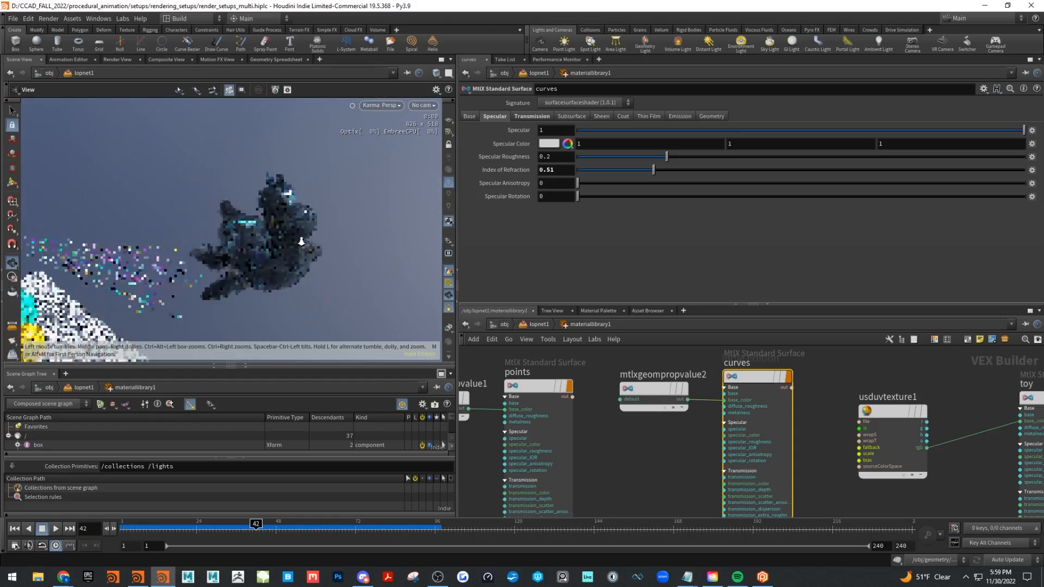
{"action": "right_click_drag", "start_coordinate": [301, 240], "coordinate": [328, 249], "text": "alt"}
{"action": "left_click_drag", "start_coordinate": [329, 249], "coordinate": [294, 273], "text": "alt"}
{"action": "left_click_drag", "start_coordinate": [358, 254], "coordinate": [318, 256]}
{"action": "right_click_drag", "start_coordinate": [318, 256], "coordinate": [235, 283]}
{"action": "middle_click_drag", "start_coordinate": [235, 282], "coordinate": [286, 206]}
{"action": "right_click_drag", "start_coordinate": [287, 205], "coordinate": [254, 212]}
{"action": "middle_click_drag", "start_coordinate": [254, 212], "coordinate": [227, 251]}
{"action": "left_click_drag", "start_coordinate": [227, 251], "coordinate": [318, 264]}
{"action": "right_click_drag", "start_coordinate": [348, 261], "coordinate": [321, 262]}
{"action": "left_click_drag", "start_coordinate": [321, 262], "coordinate": [323, 249]}
{"action": "middle_click_drag", "start_coordinate": [323, 249], "coordinate": [265, 256]}
{"action": "key", "text": "Escape"}
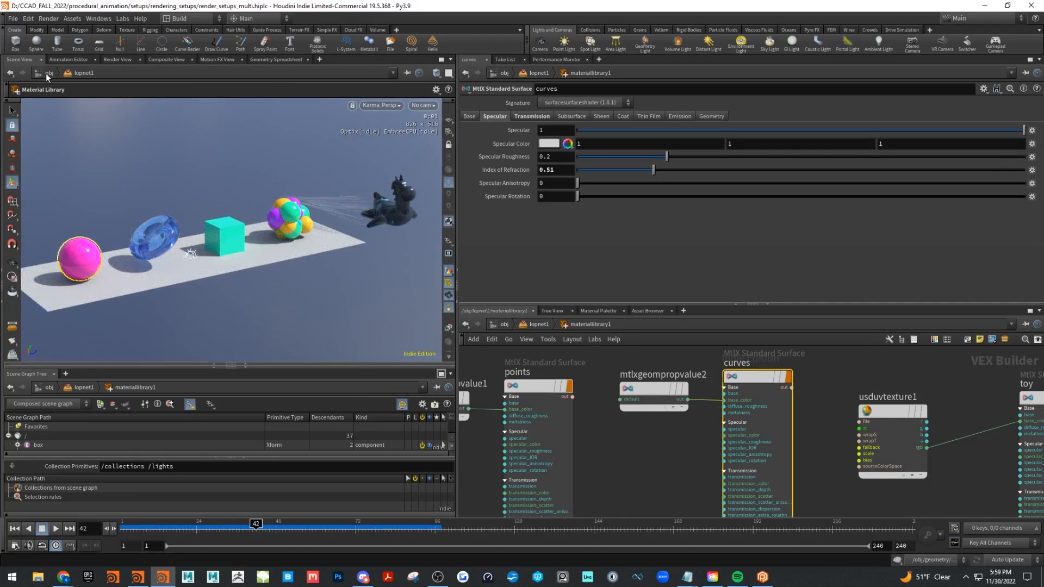
- Save the scene file and enlarge the network editor to view the row of shader nodes in the material library
{"action": "left_click", "coordinate": [12, 19]}
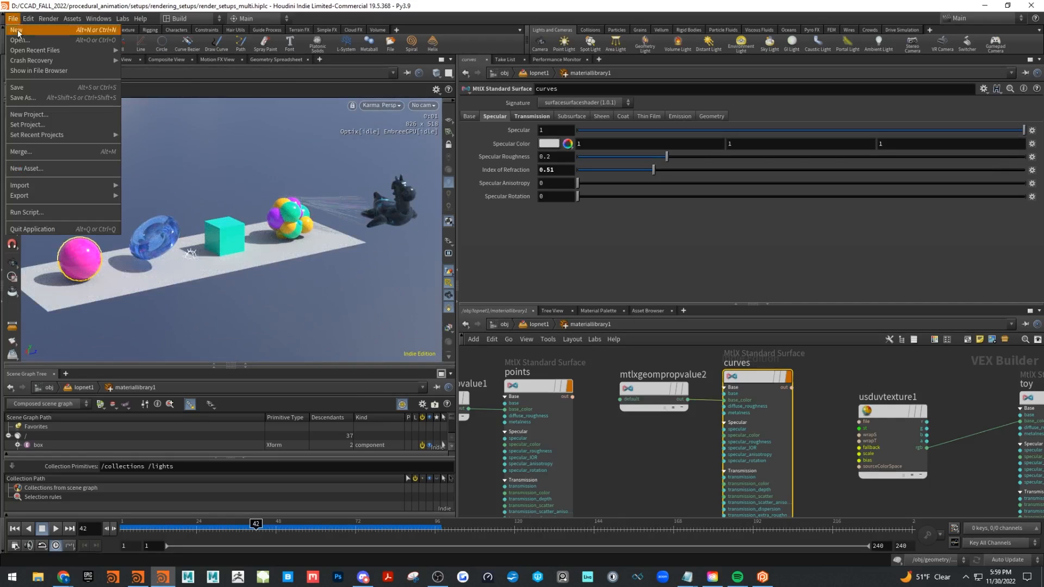
{"action": "left_click", "coordinate": [33, 87]}
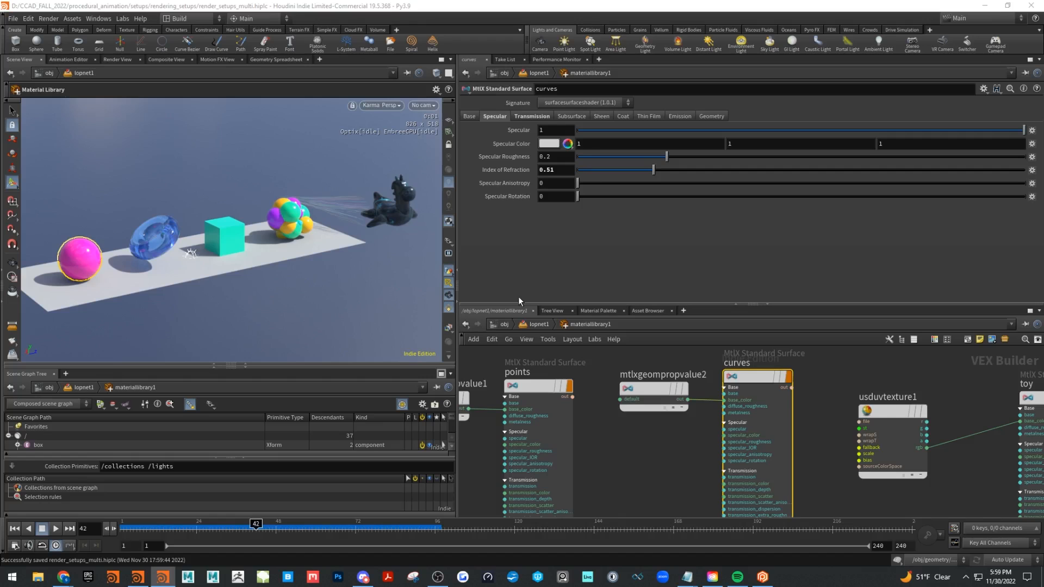
{"action": "left_click_drag", "start_coordinate": [520, 304], "coordinate": [515, 253]}
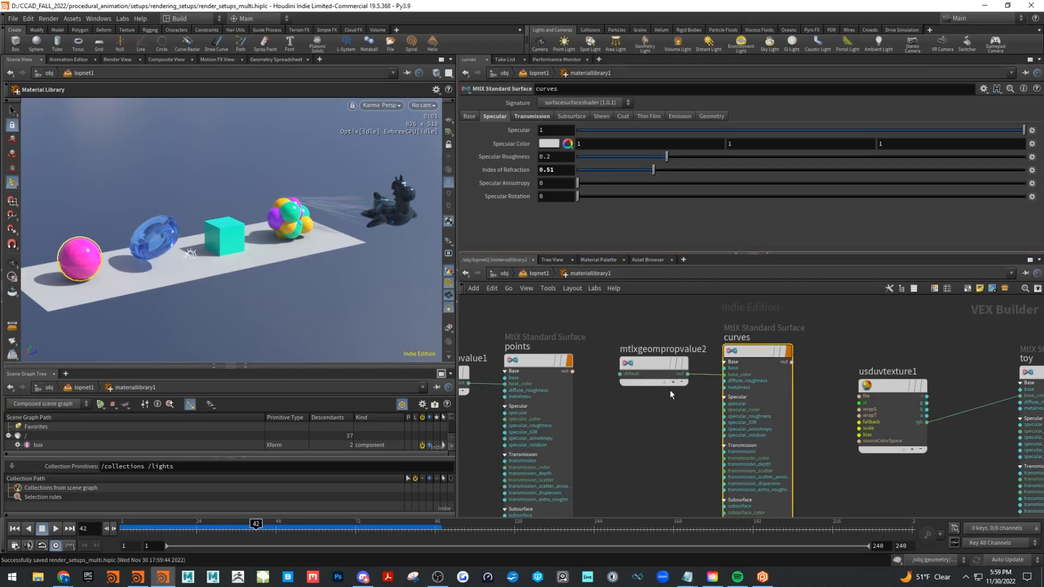
{"action": "scroll", "coordinate": [670, 390], "scroll_direction": "down", "scroll_amount": 5}
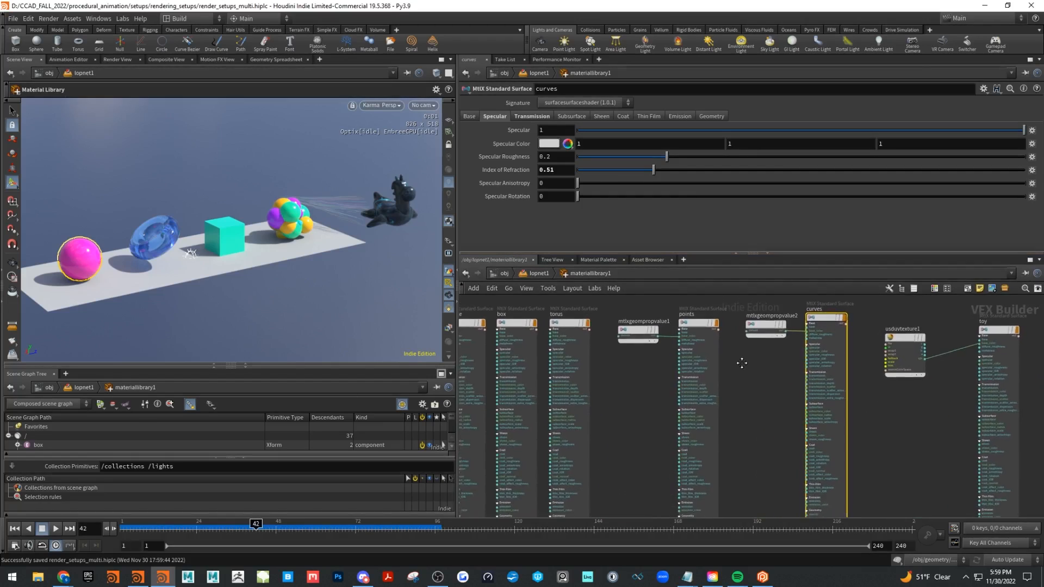
{"action": "key", "text": "Tab"}
{"action": "key", "text": "Escape"}
{"action": "key", "text": "h"}
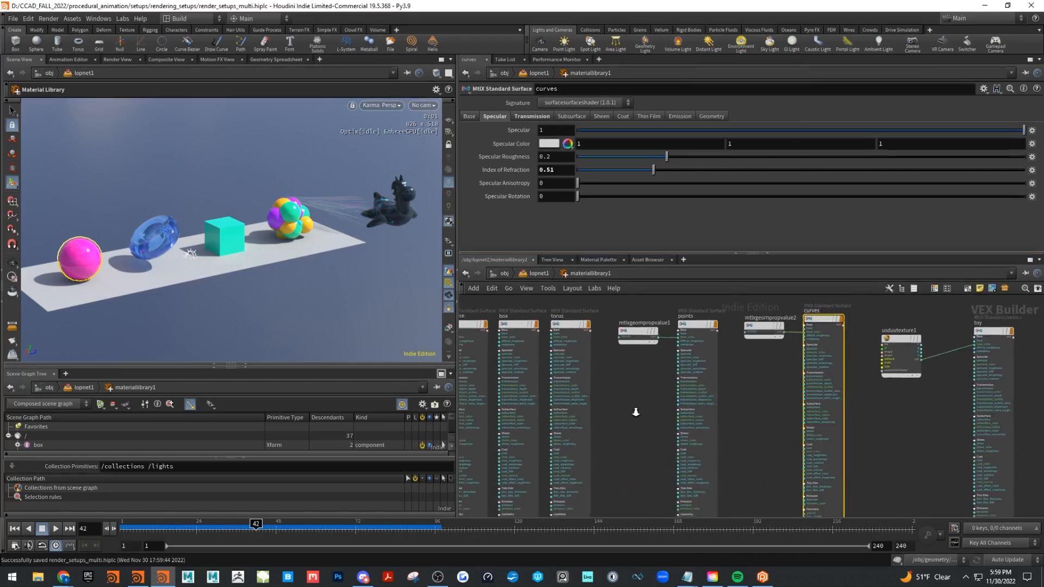